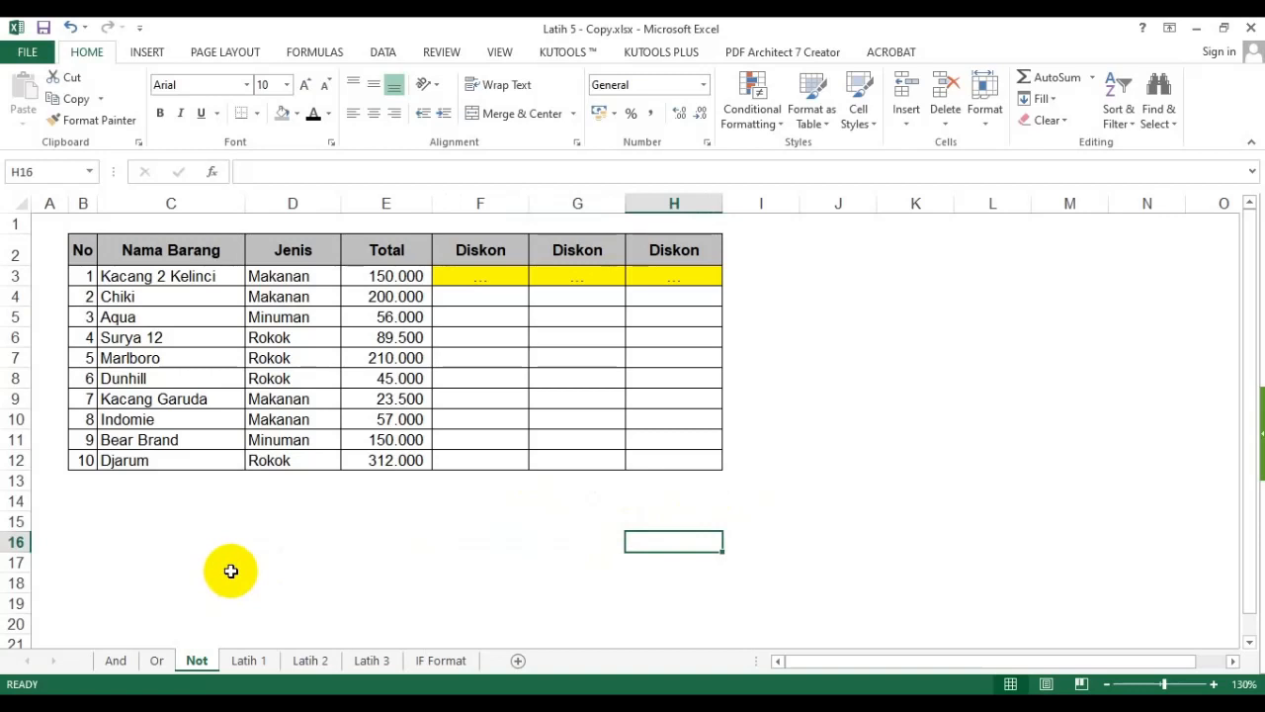
- Switch to the And worksheet
click(852, 502)
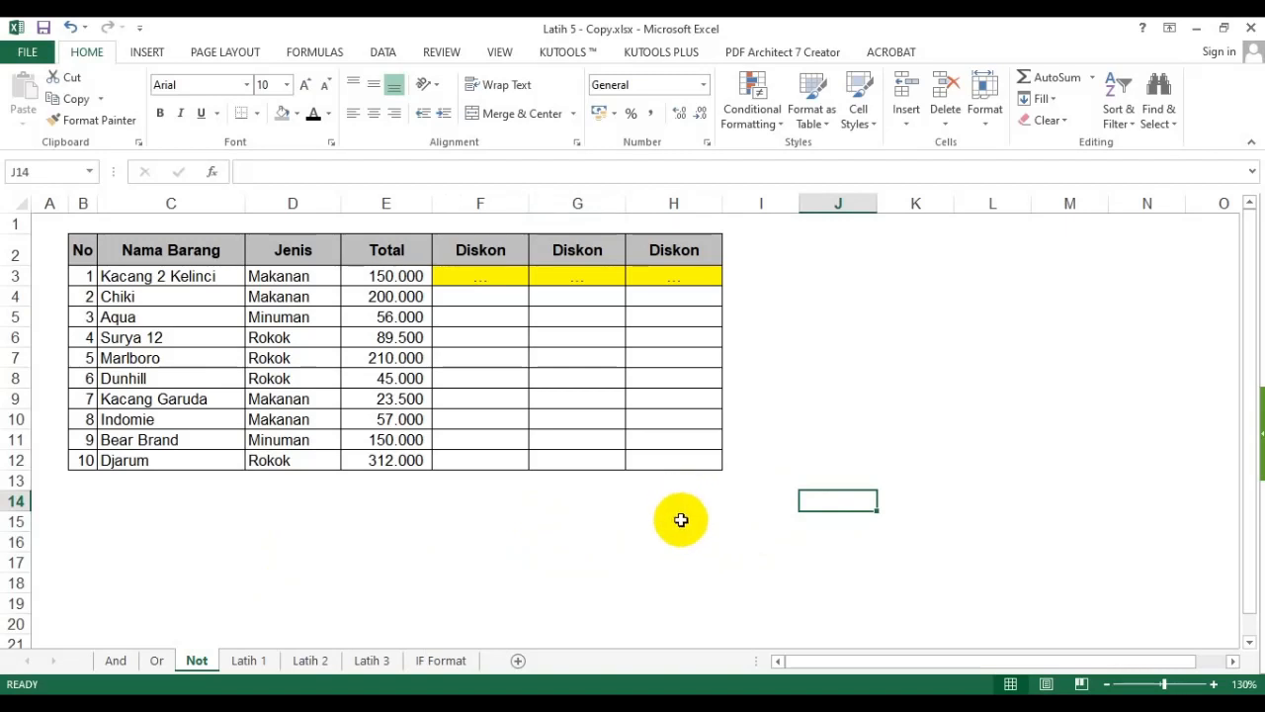
click(681, 520)
click(531, 546)
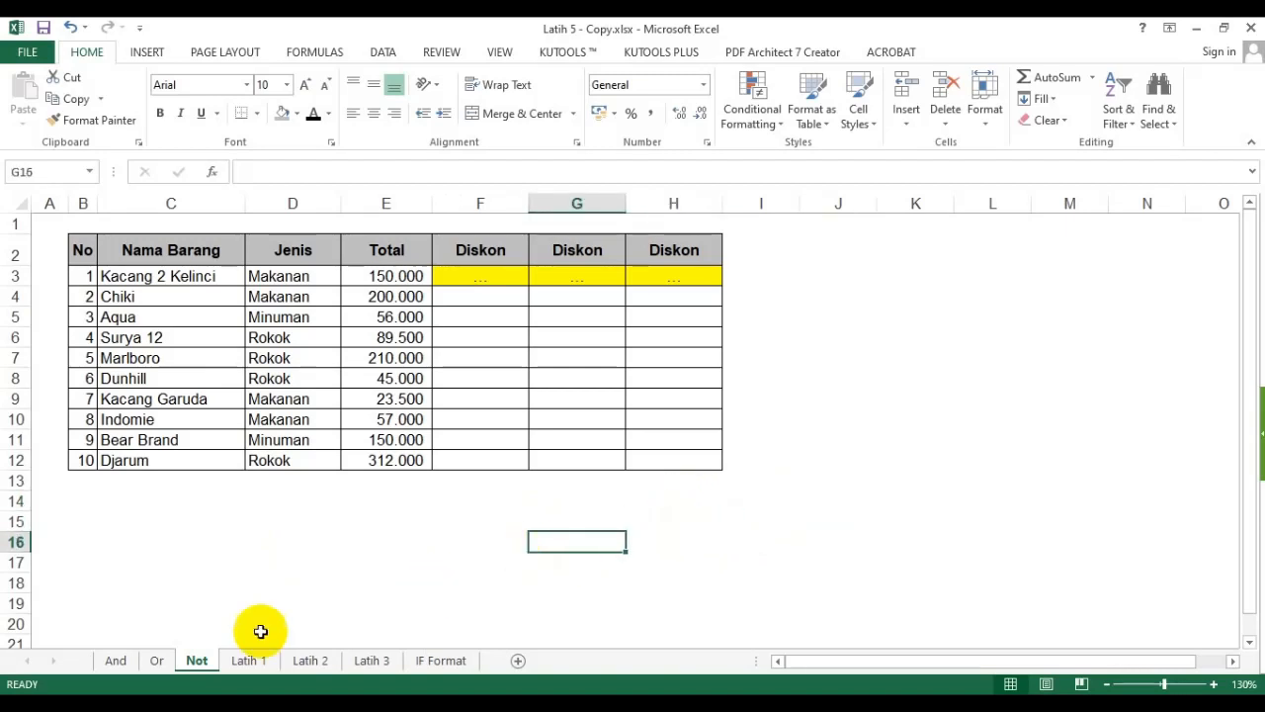
click(115, 660)
click(197, 662)
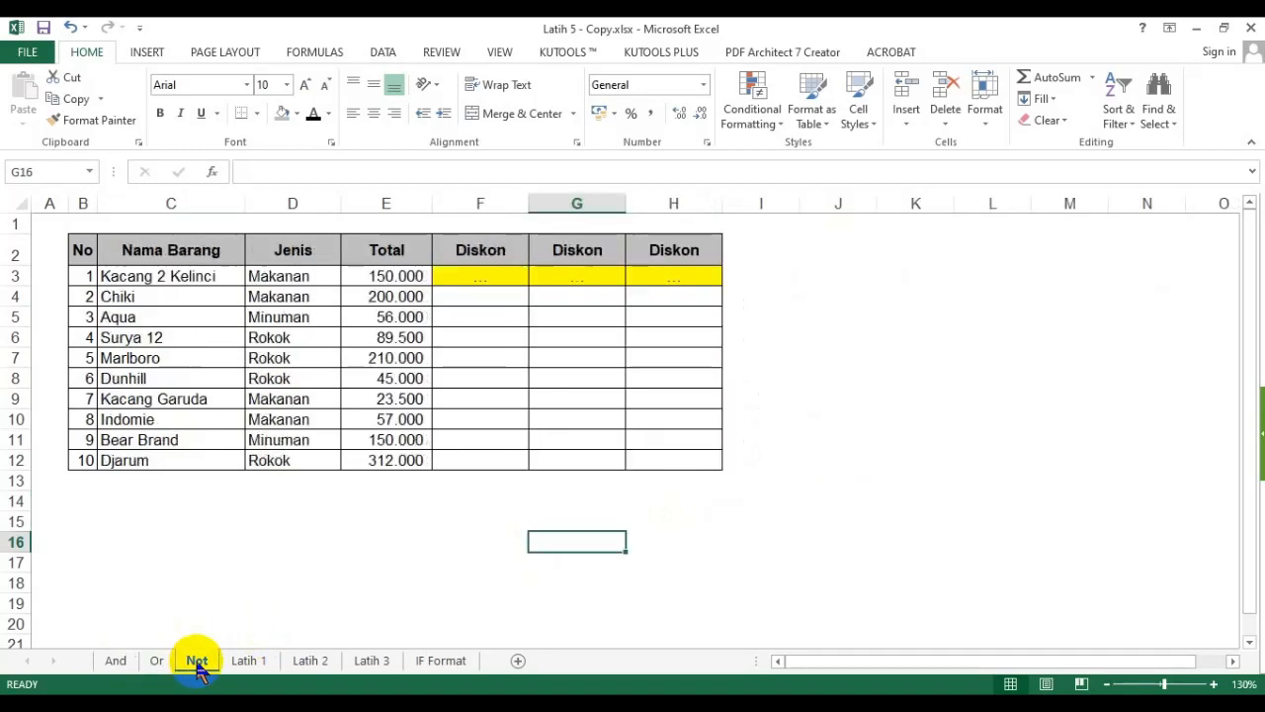
click(115, 659)
click(499, 552)
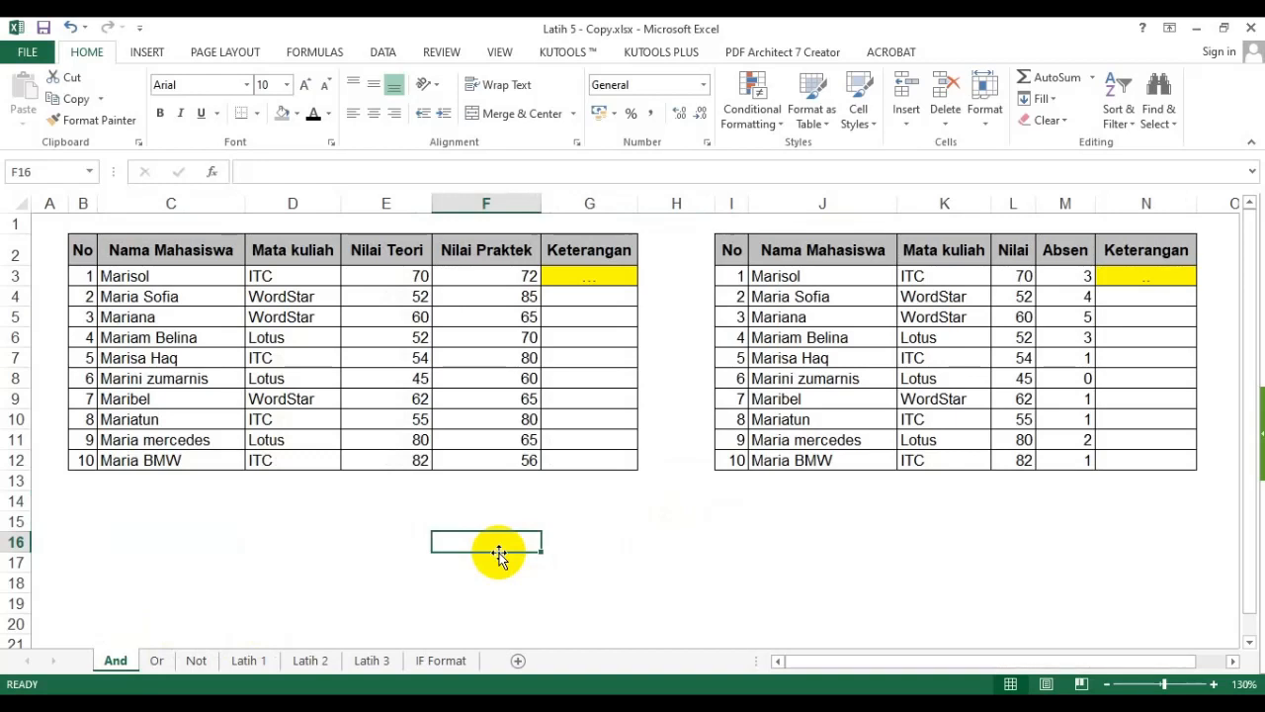
- Select the student score table and zoom the sheet in to 160%
click(605, 518)
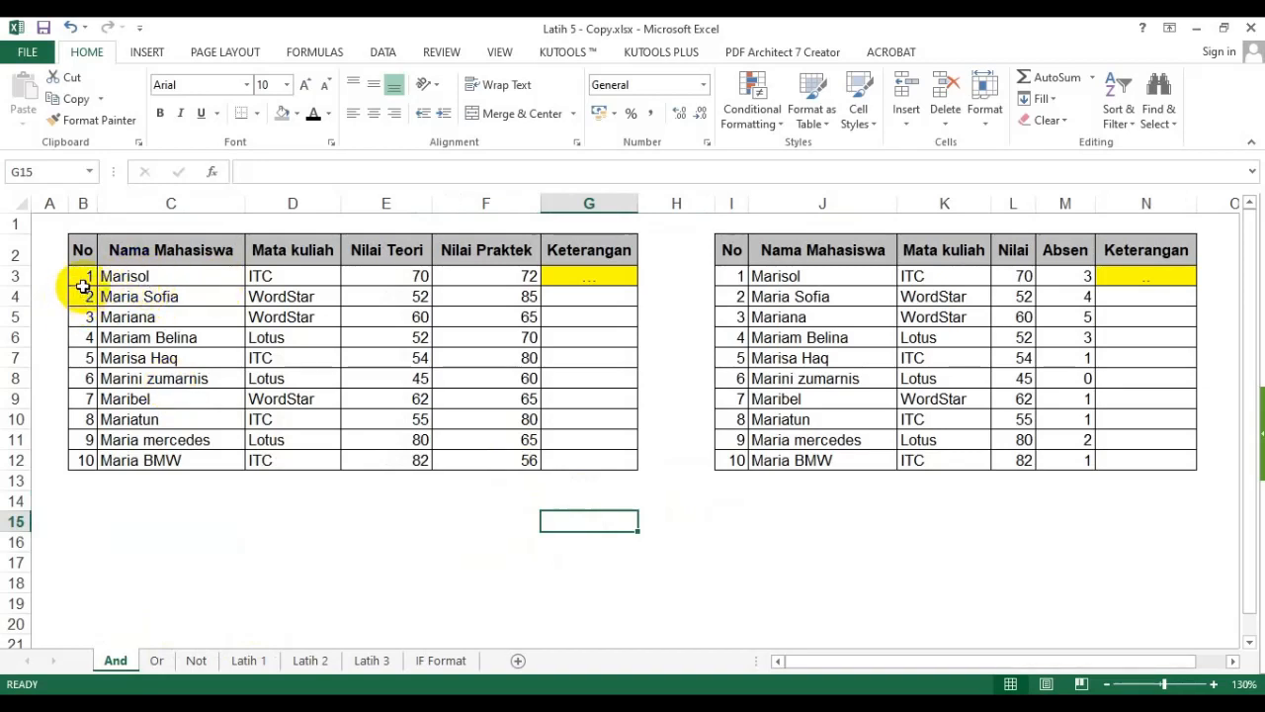
drag(83, 250, 579, 453)
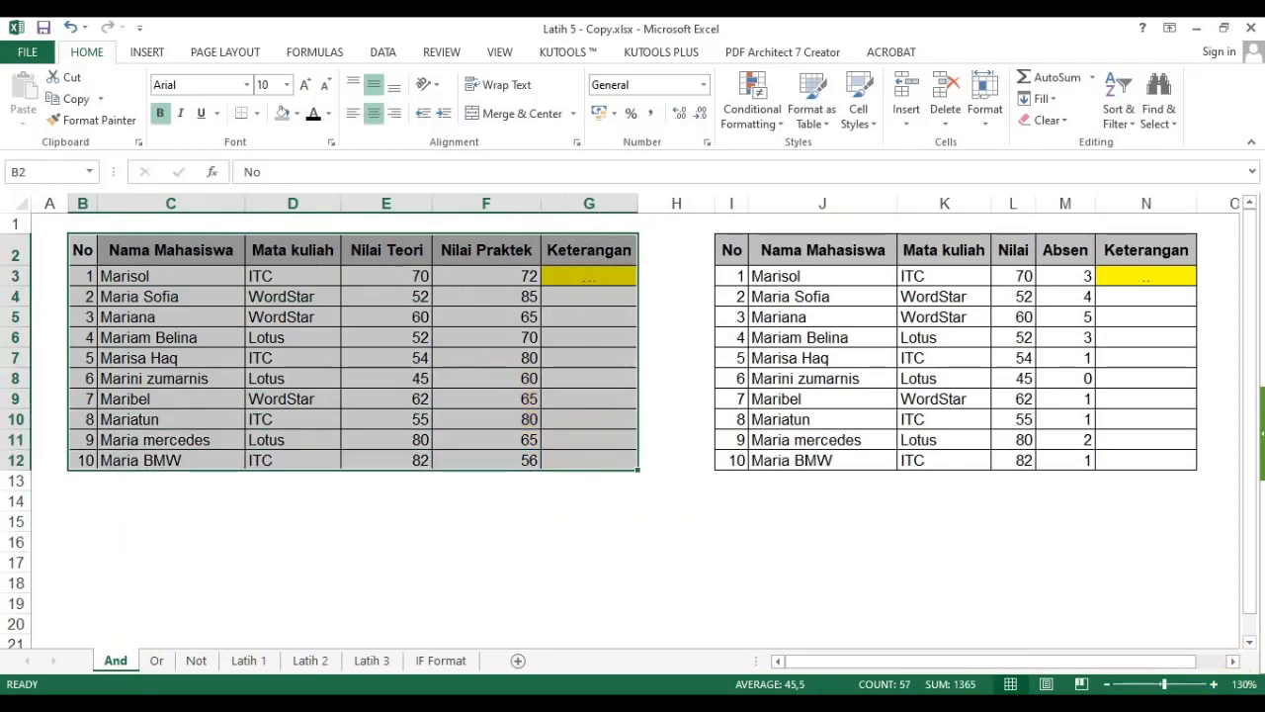
click(1214, 684)
click(1213, 684)
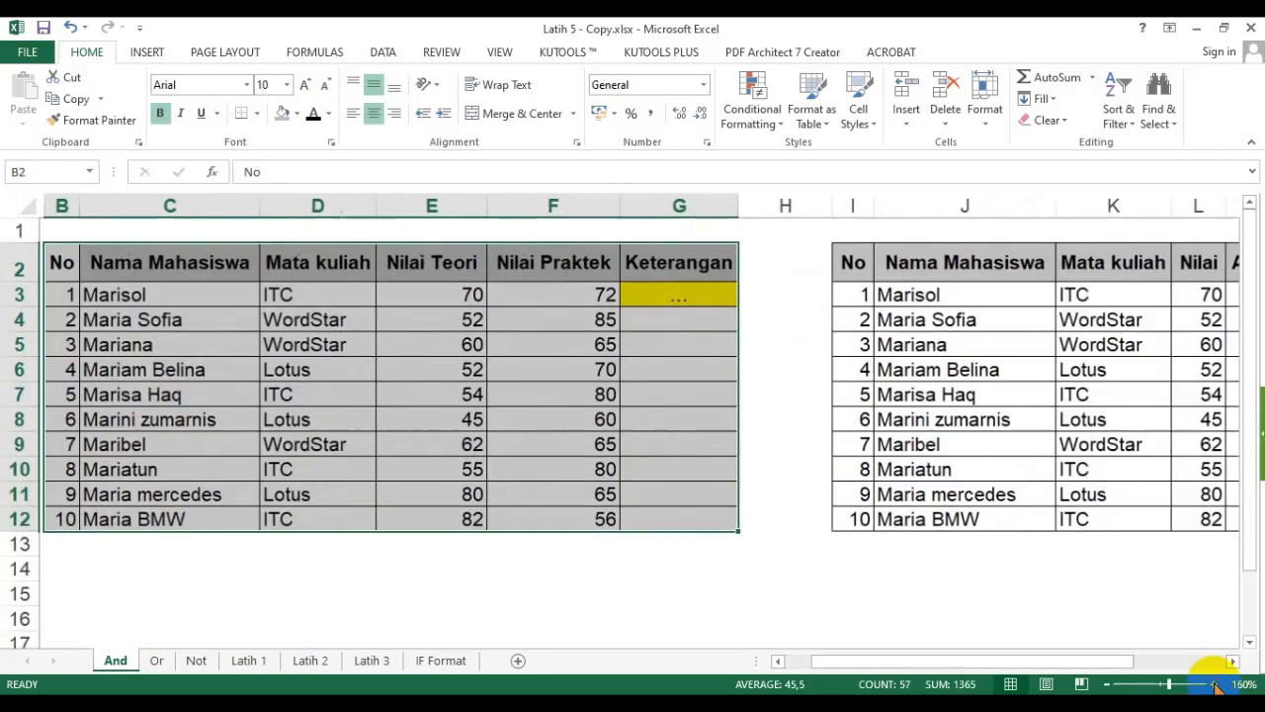
click(1213, 684)
drag(1001, 664, 928, 663)
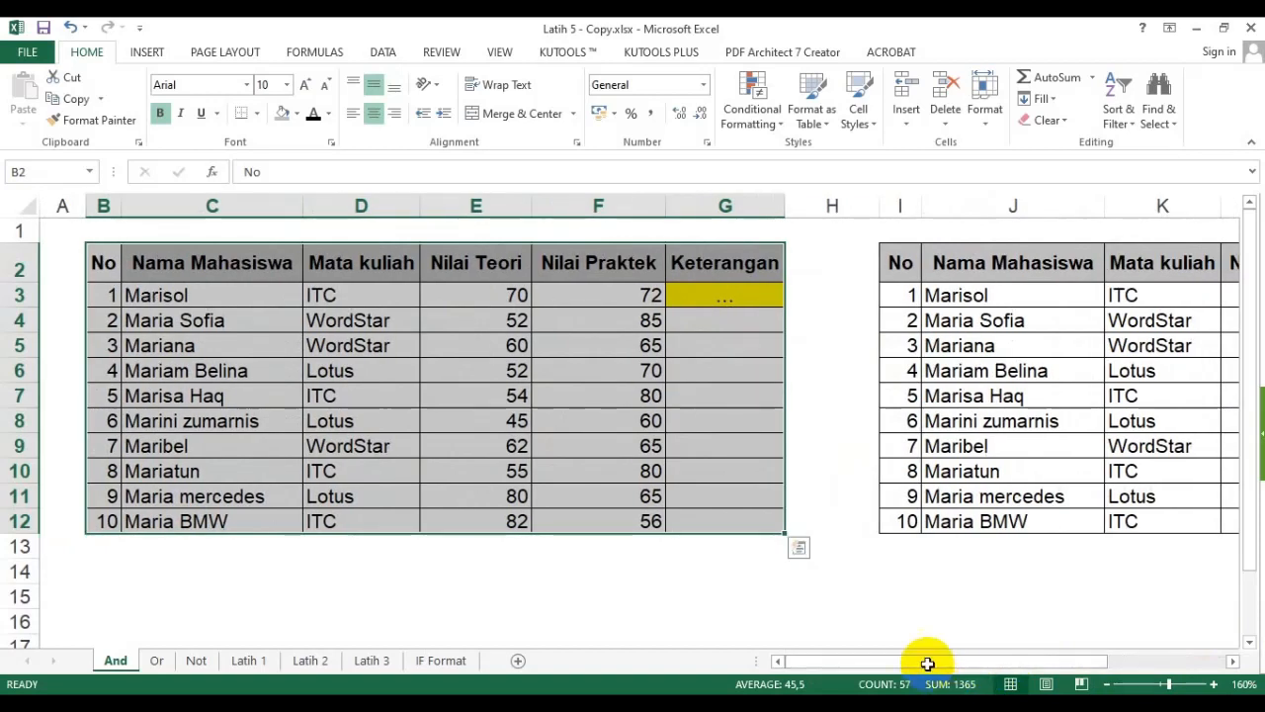
- Examine the Nilai Teori and Nilai Praktek score columns of the table
click(672, 396)
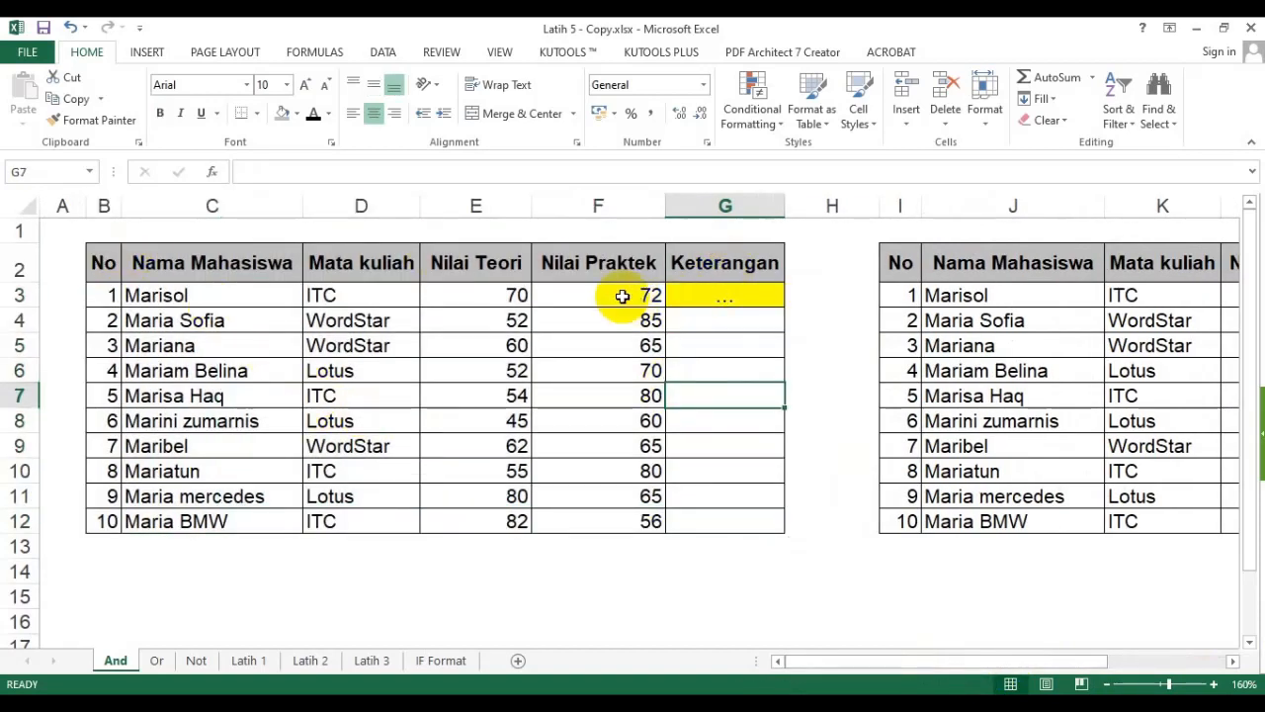
click(507, 270)
click(573, 268)
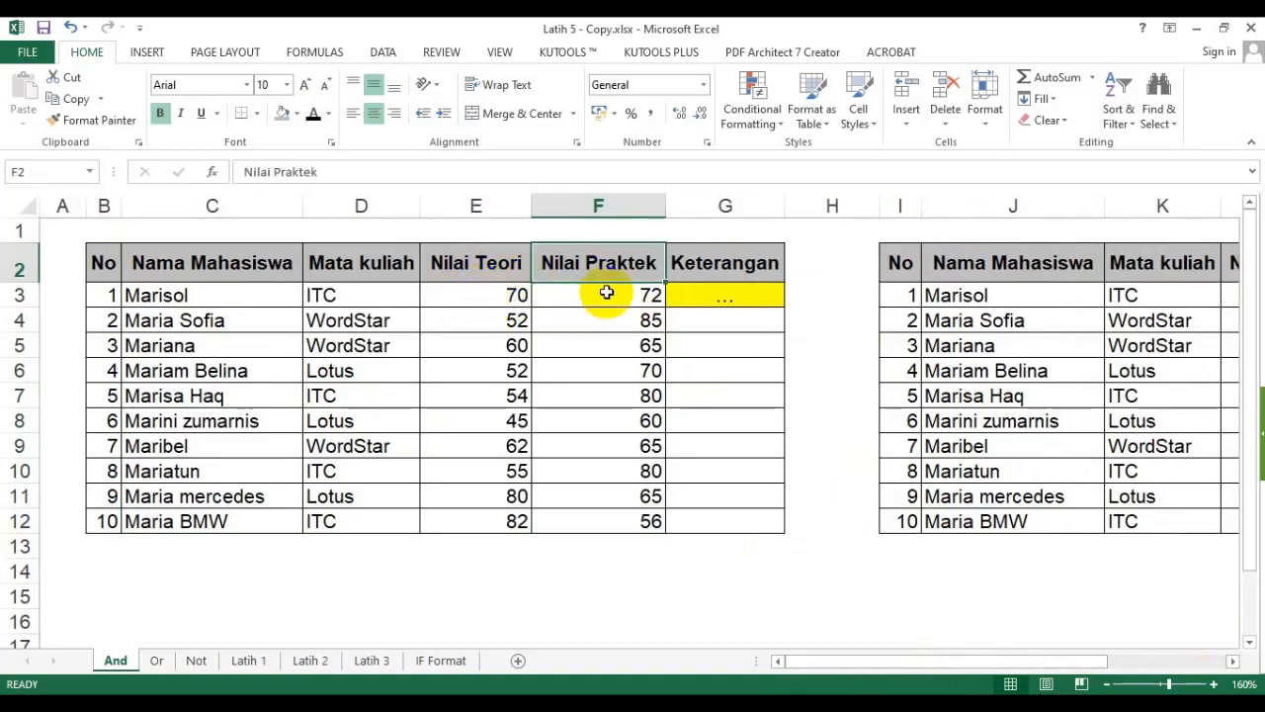
drag(486, 277, 502, 478)
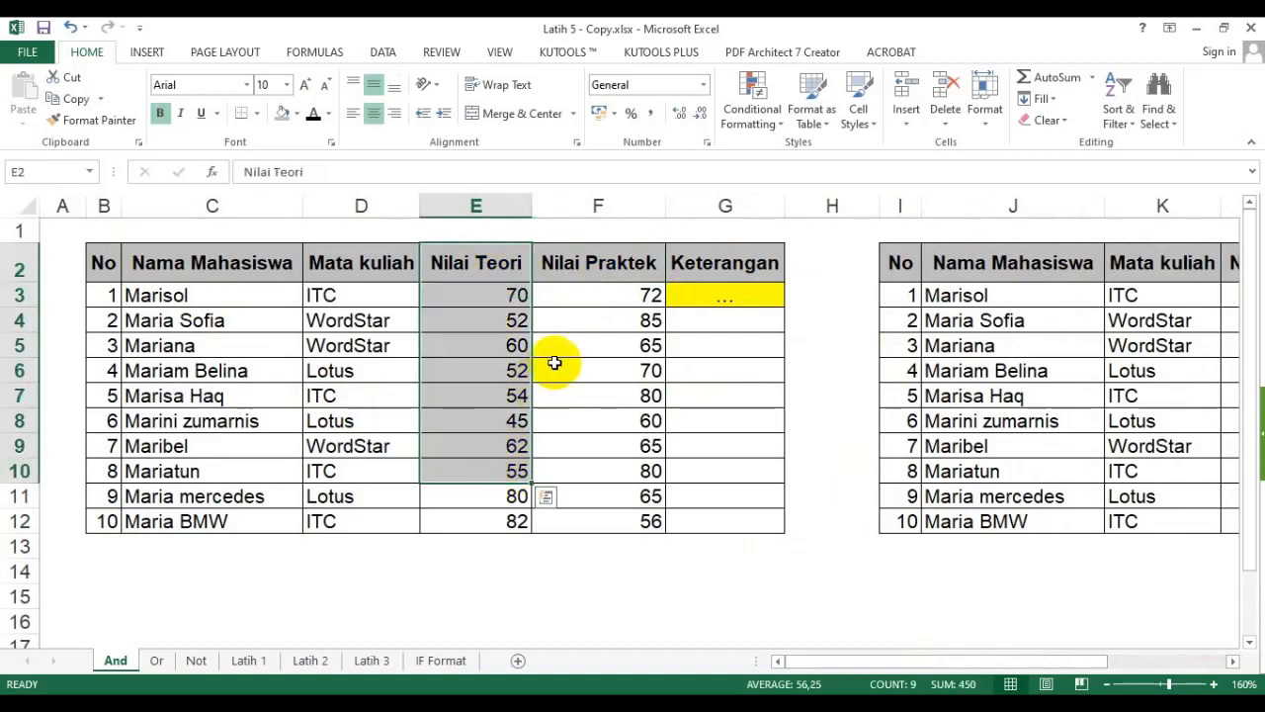
click(576, 262)
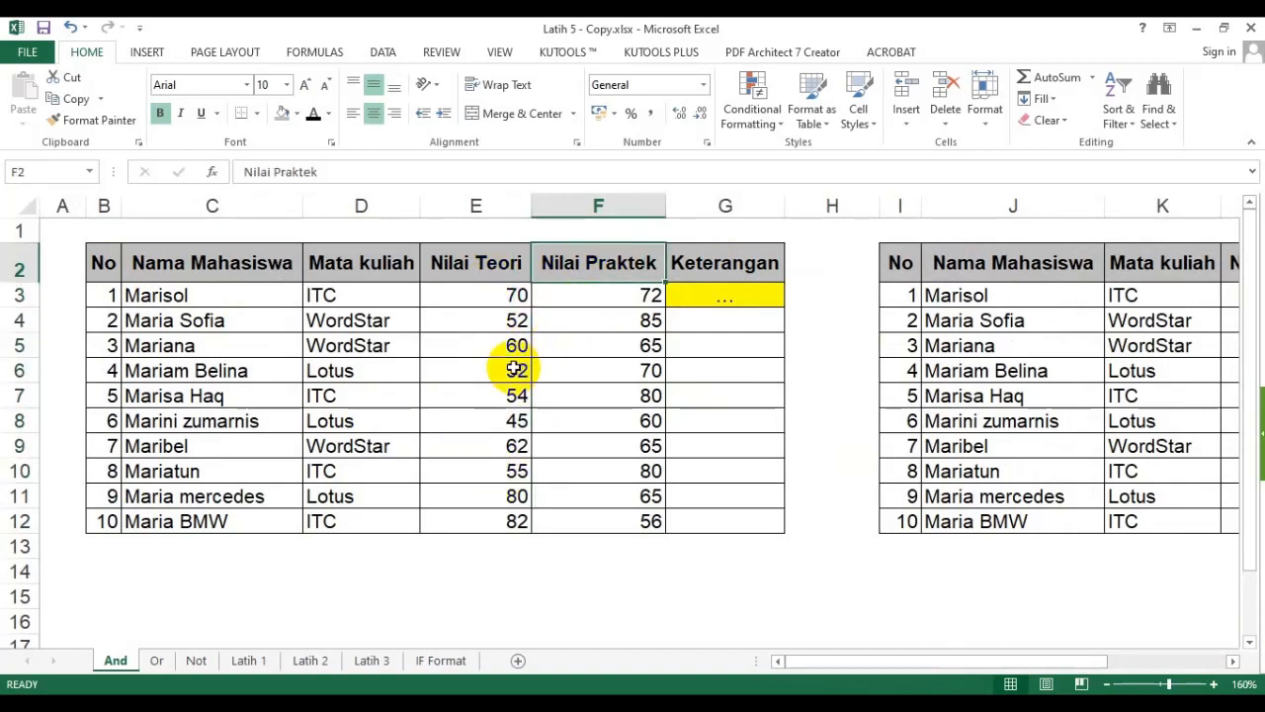
drag(484, 249, 488, 485)
drag(579, 262, 579, 442)
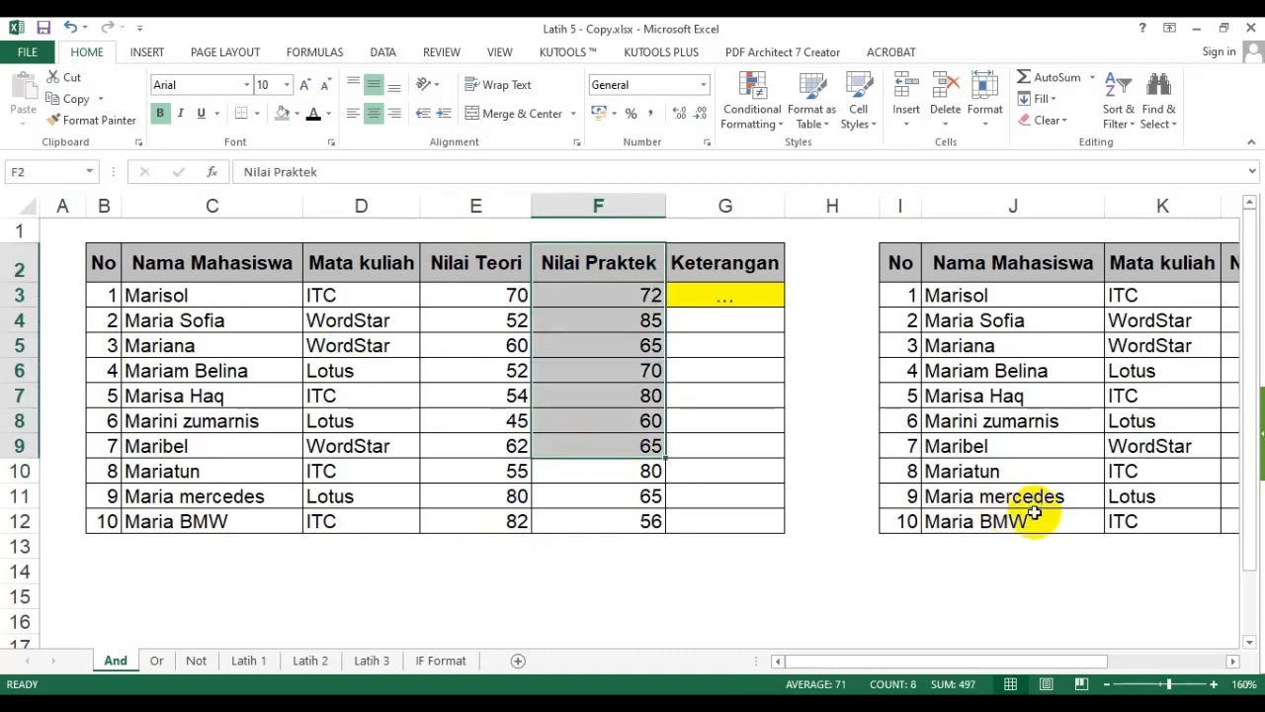
mouse_move(884, 662)
mouse_down()
mouse_move(973, 654)
mouse_move(876, 655)
mouse_up()
click(714, 302)
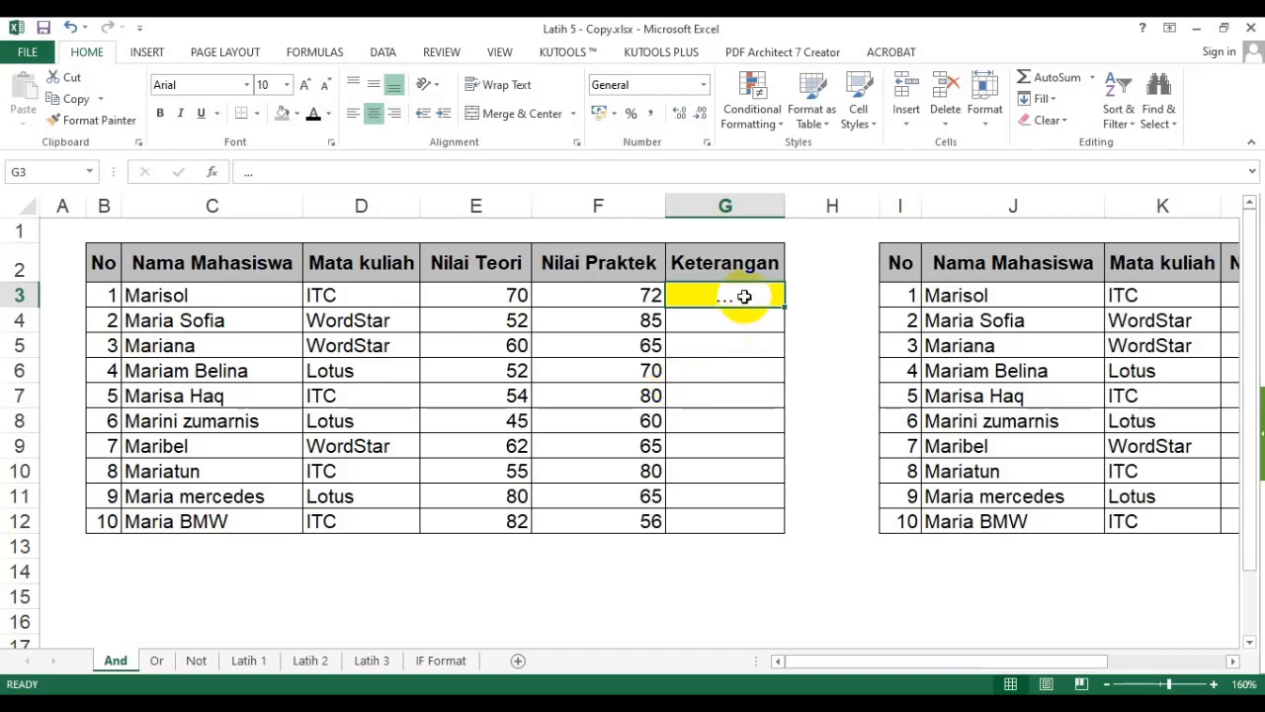
- Start an IF formula skeleton =if(?;?;?) in the first Keterangan cell G3
drag(740, 293, 733, 511)
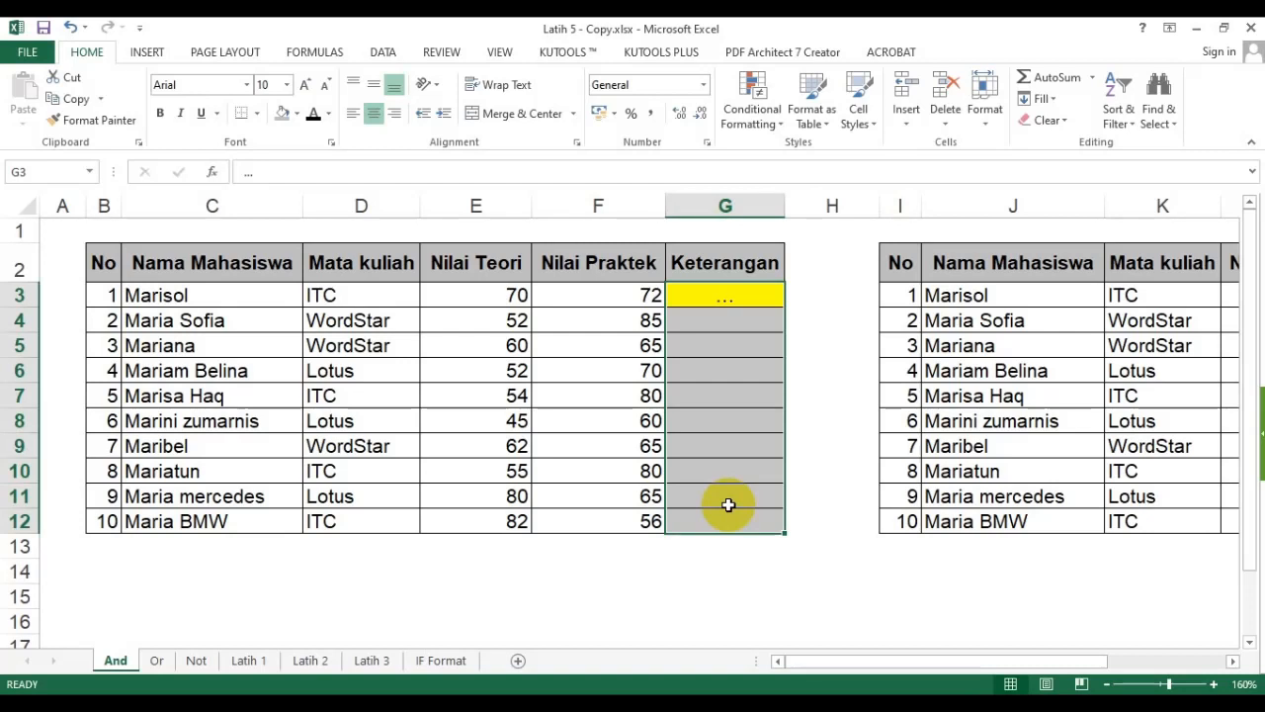
click(735, 294)
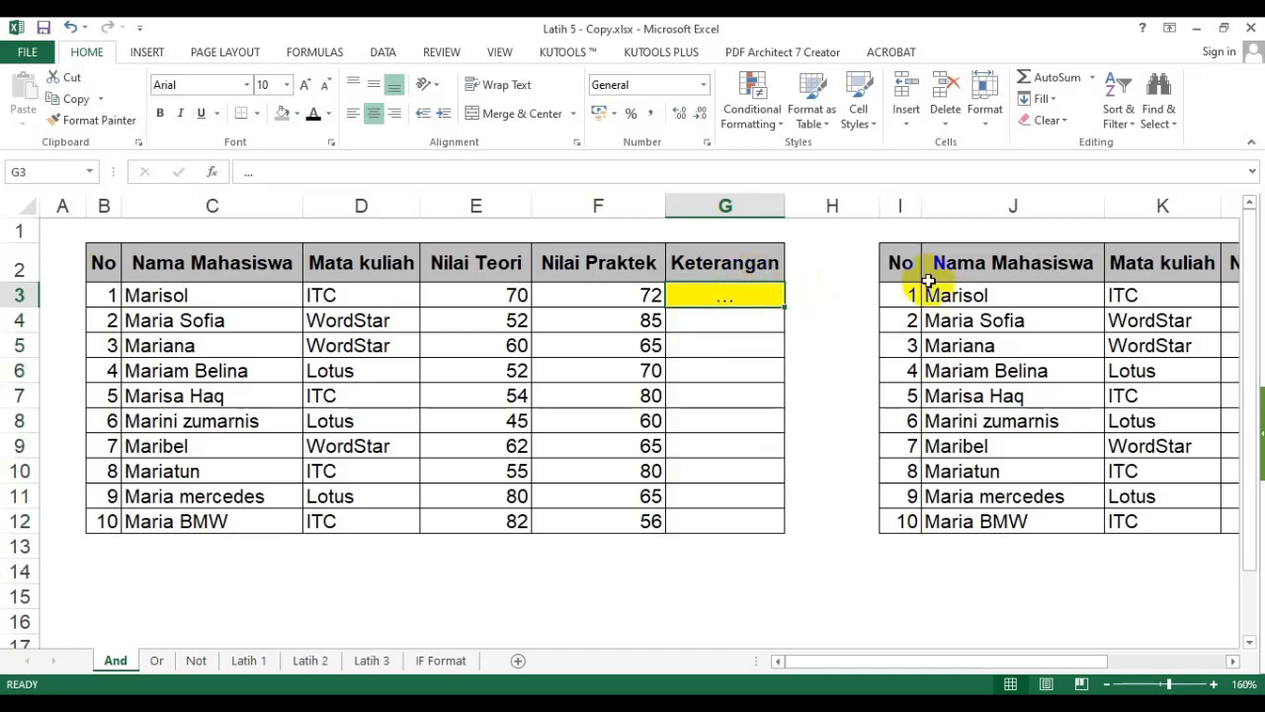
text(=i)
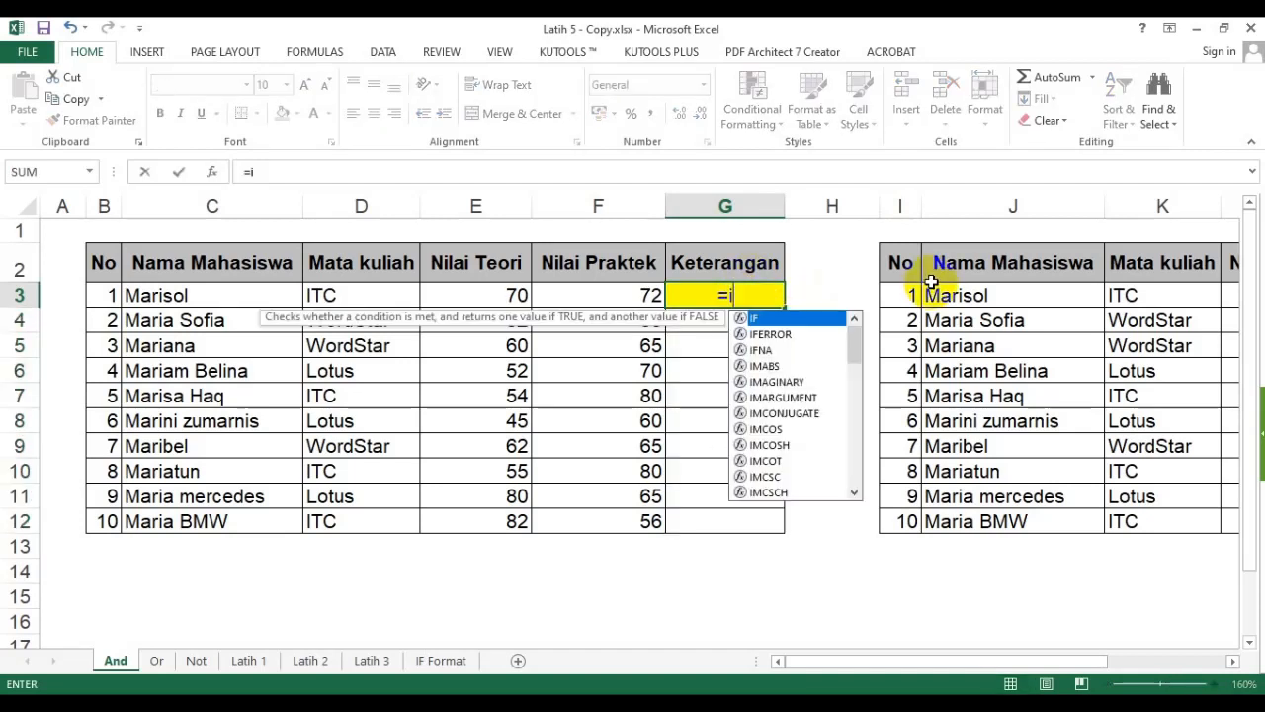
text(f(?)
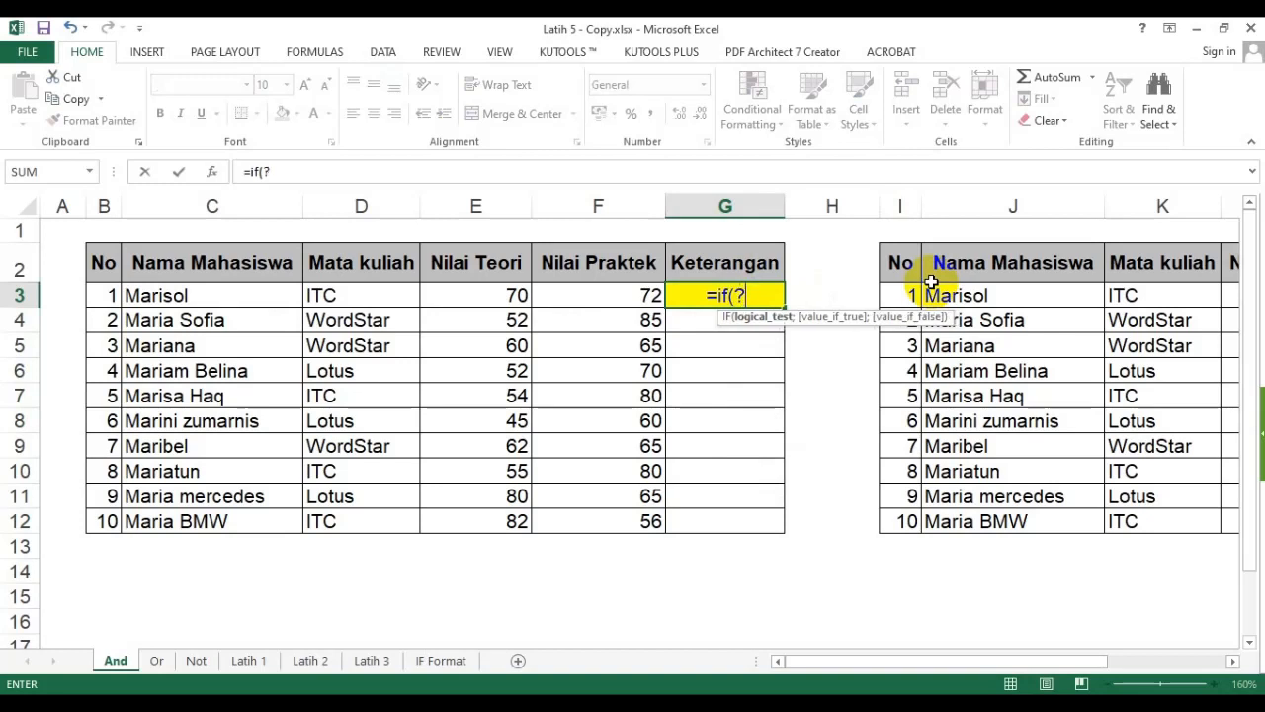
text(;?;?))
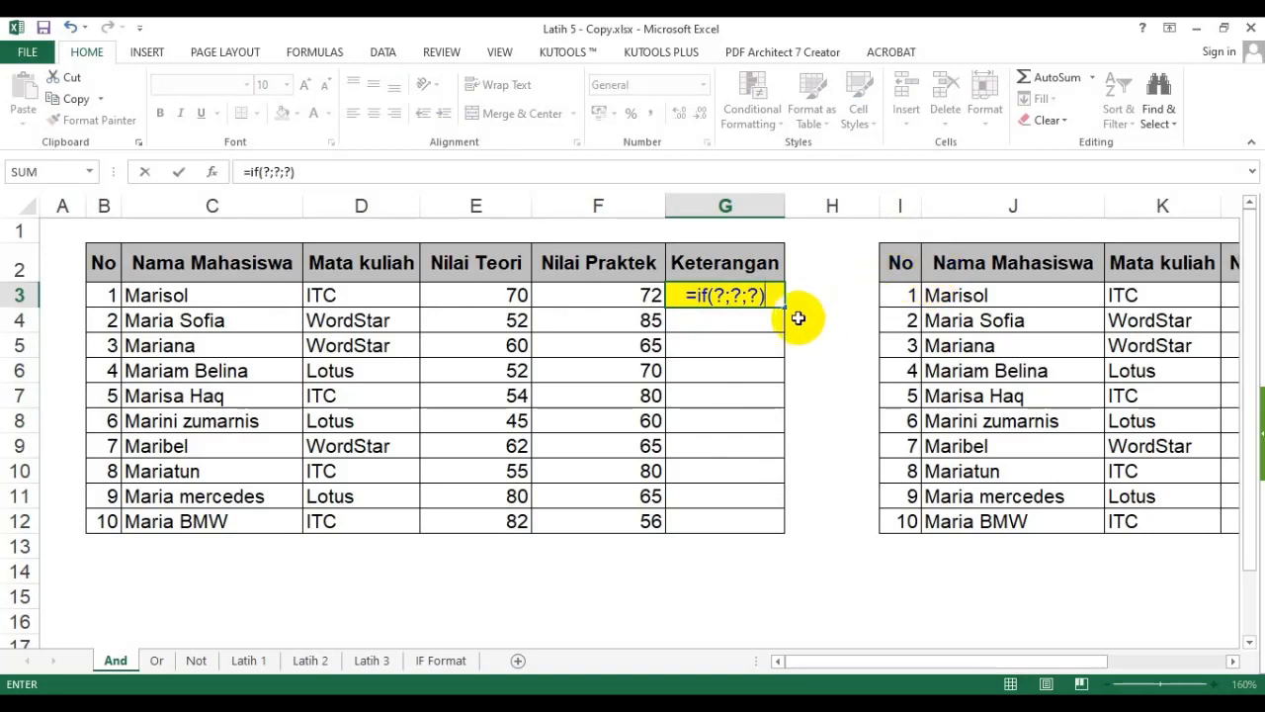
- Replace the IF's first placeholder with an empty AND function
double_click(720, 296)
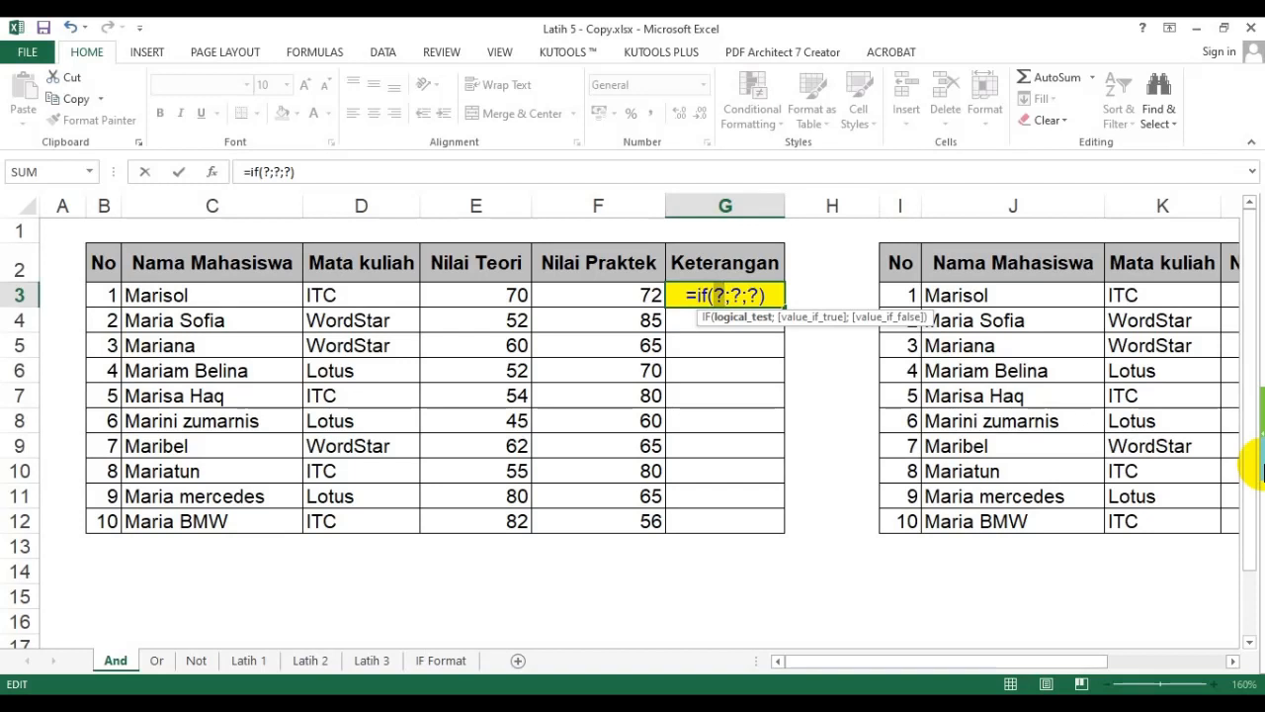
text(and()
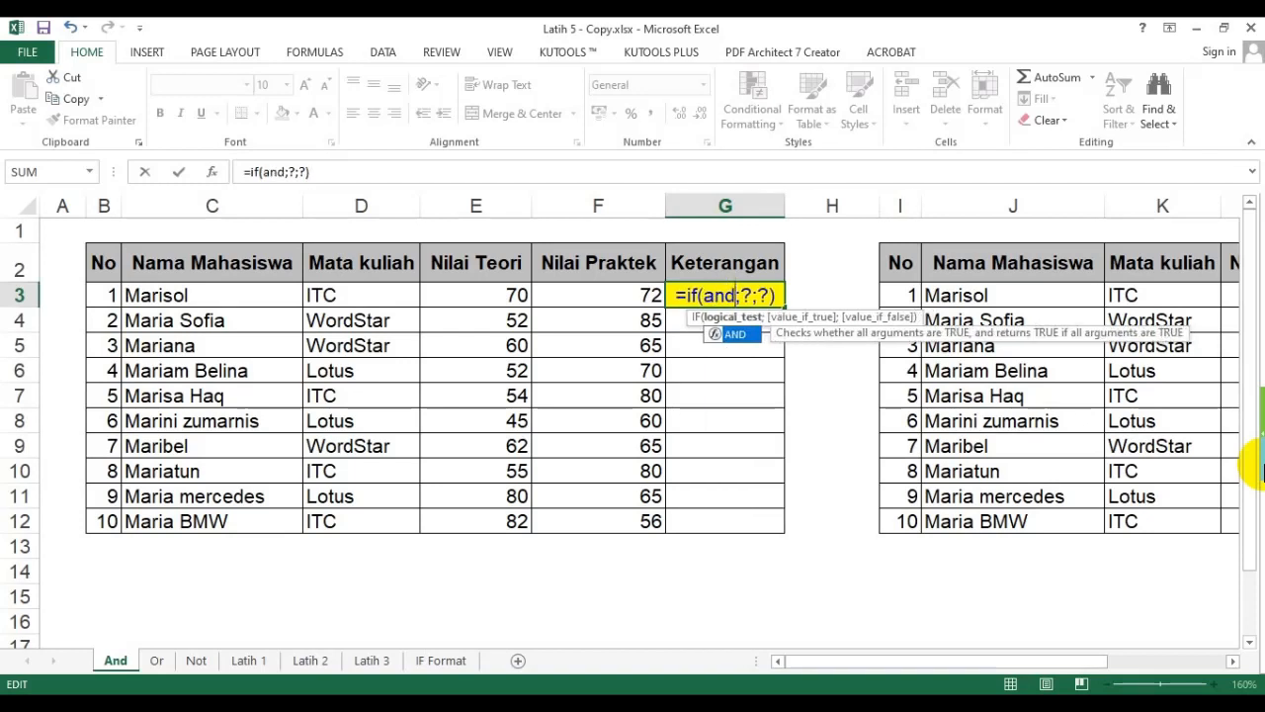
text())
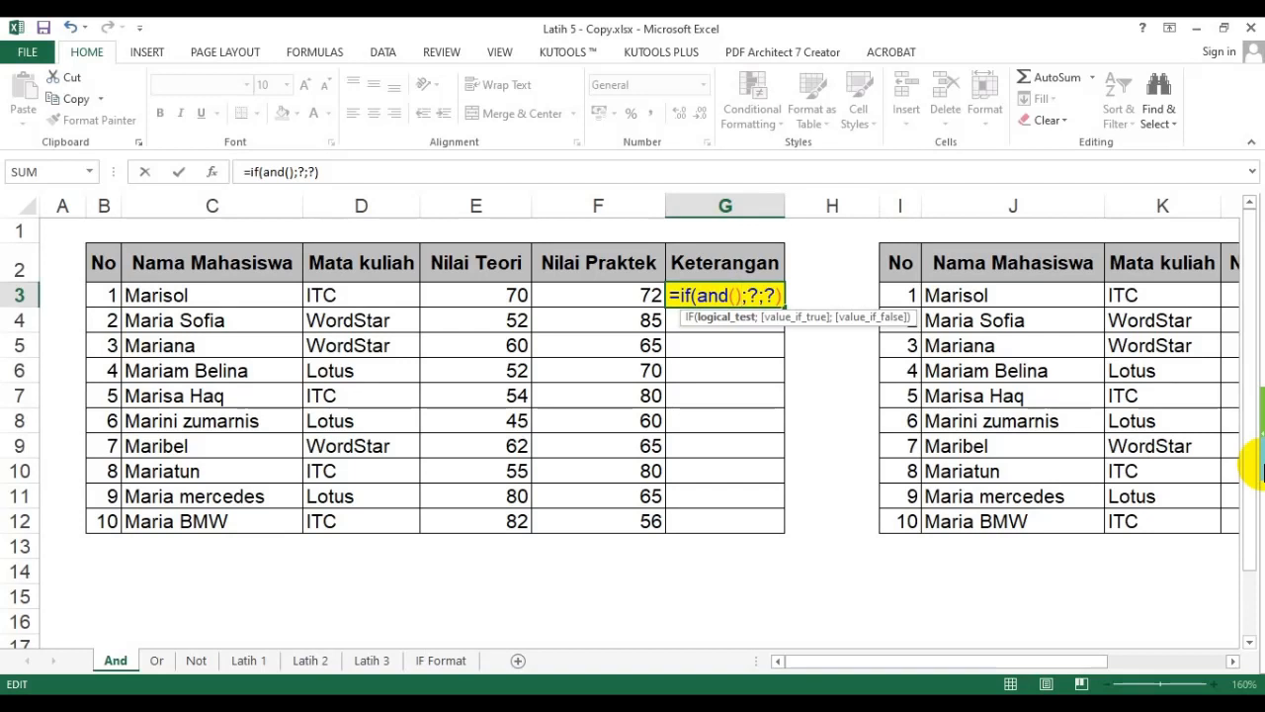
- Fill the AND function with the conditions E3>=60 and F3>=60
double_click(767, 295)
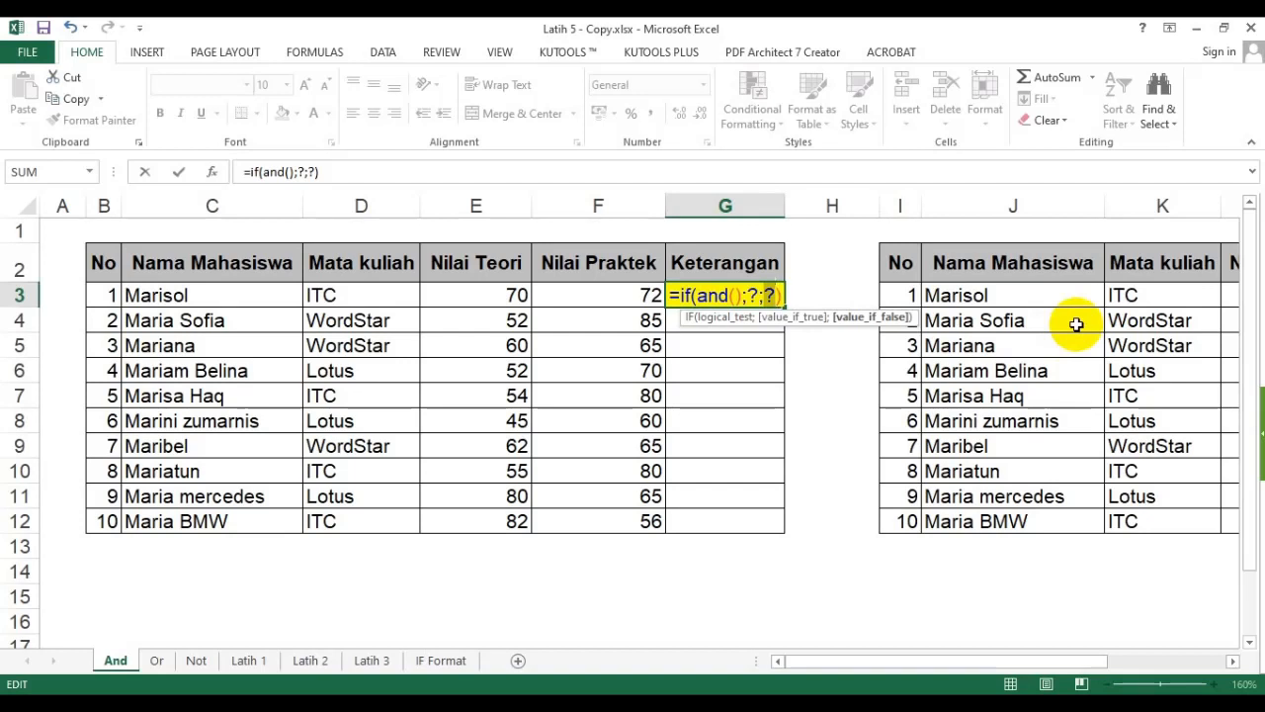
click(739, 296)
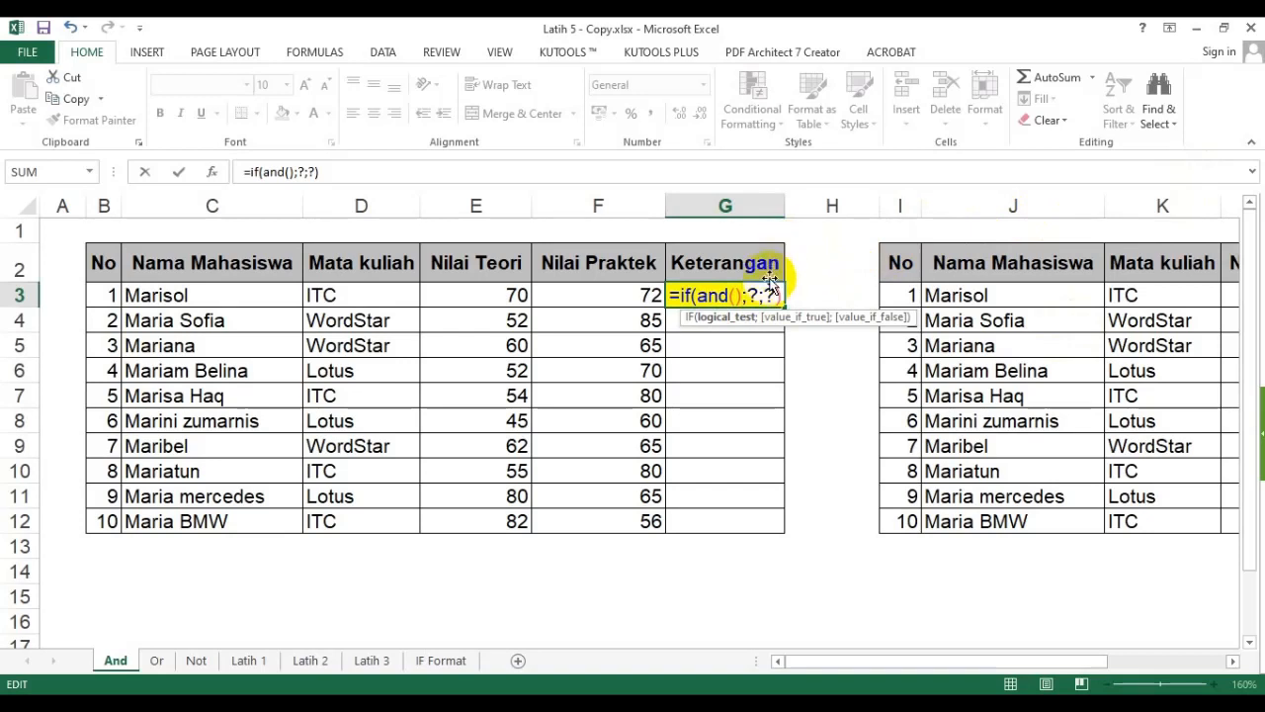
click(737, 294)
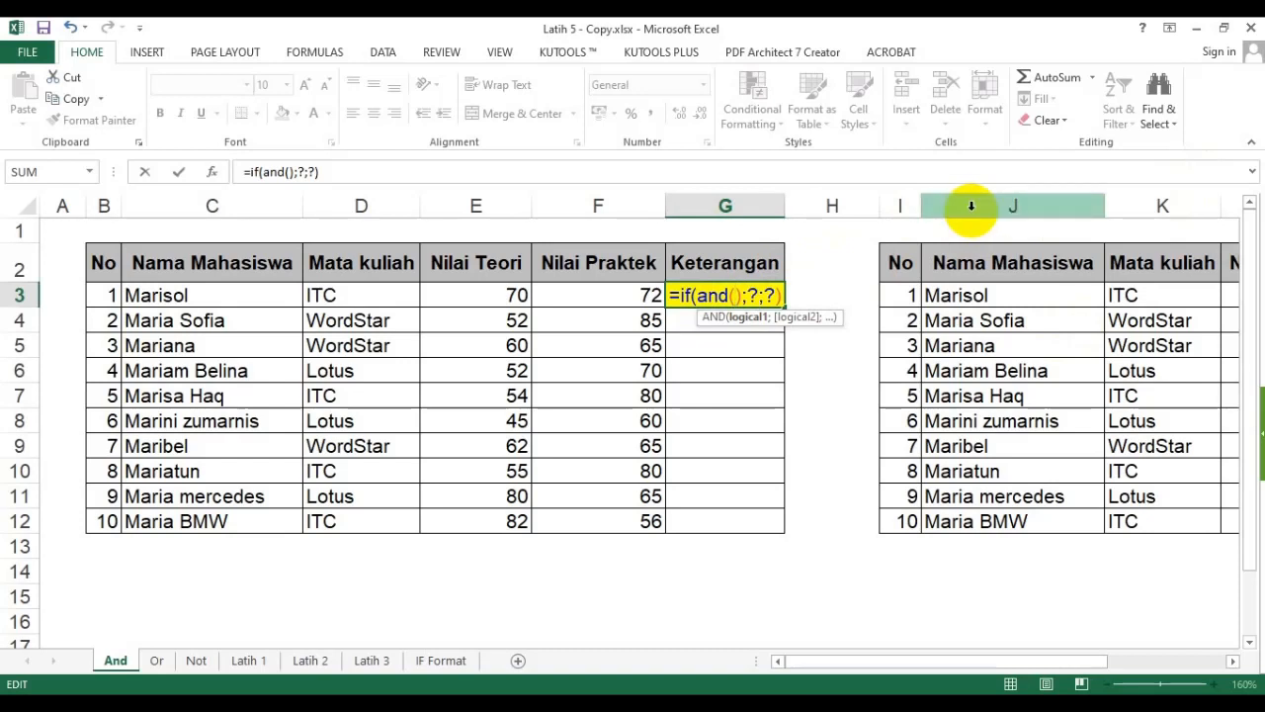
click(482, 292)
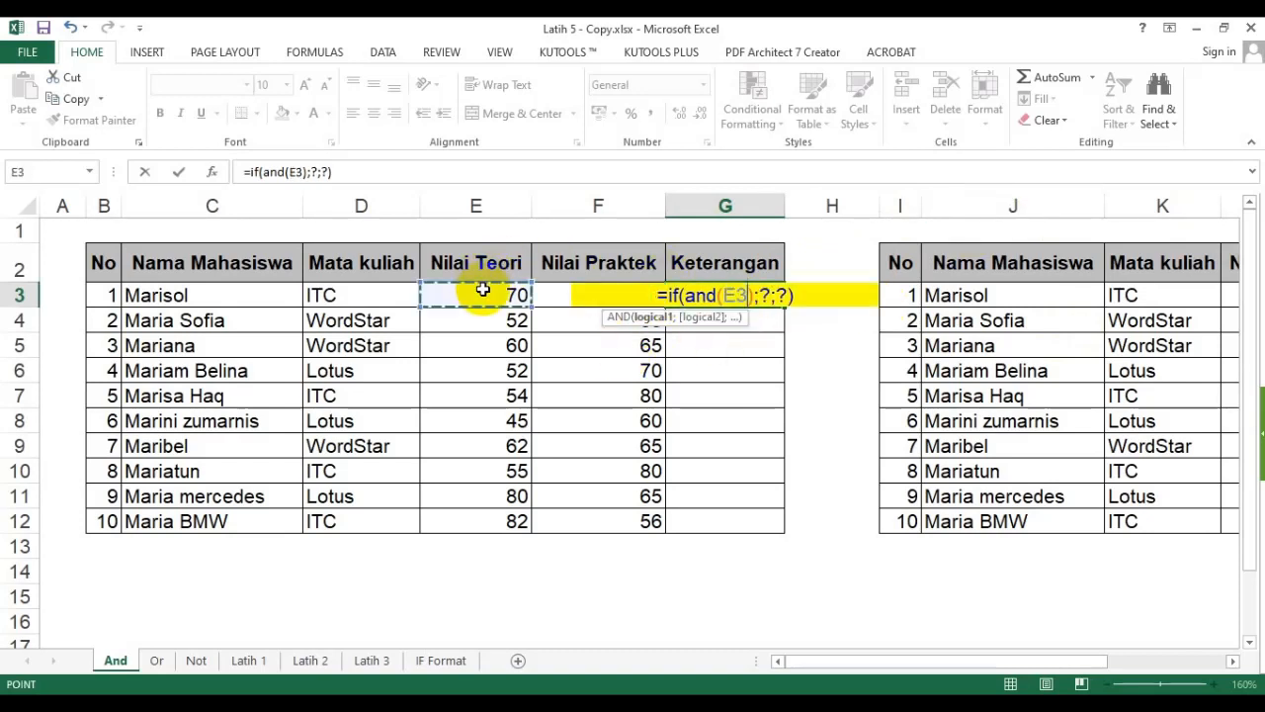
text(>=)
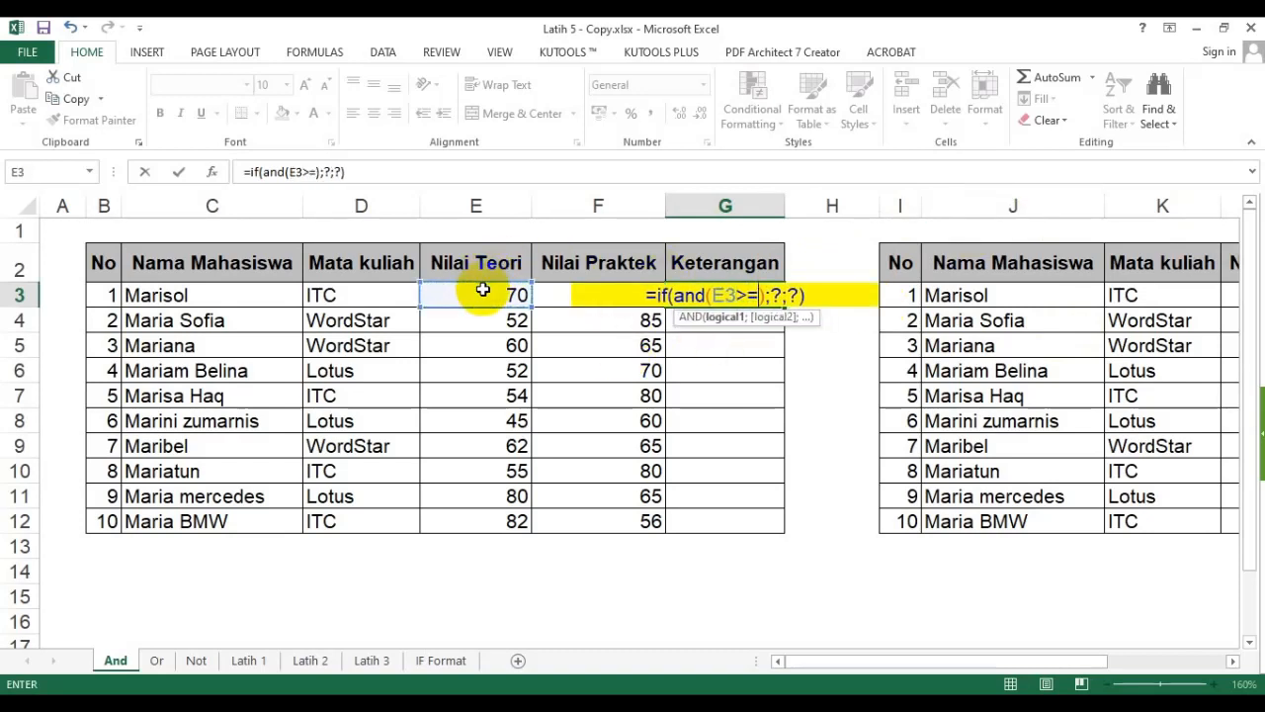
text(60)
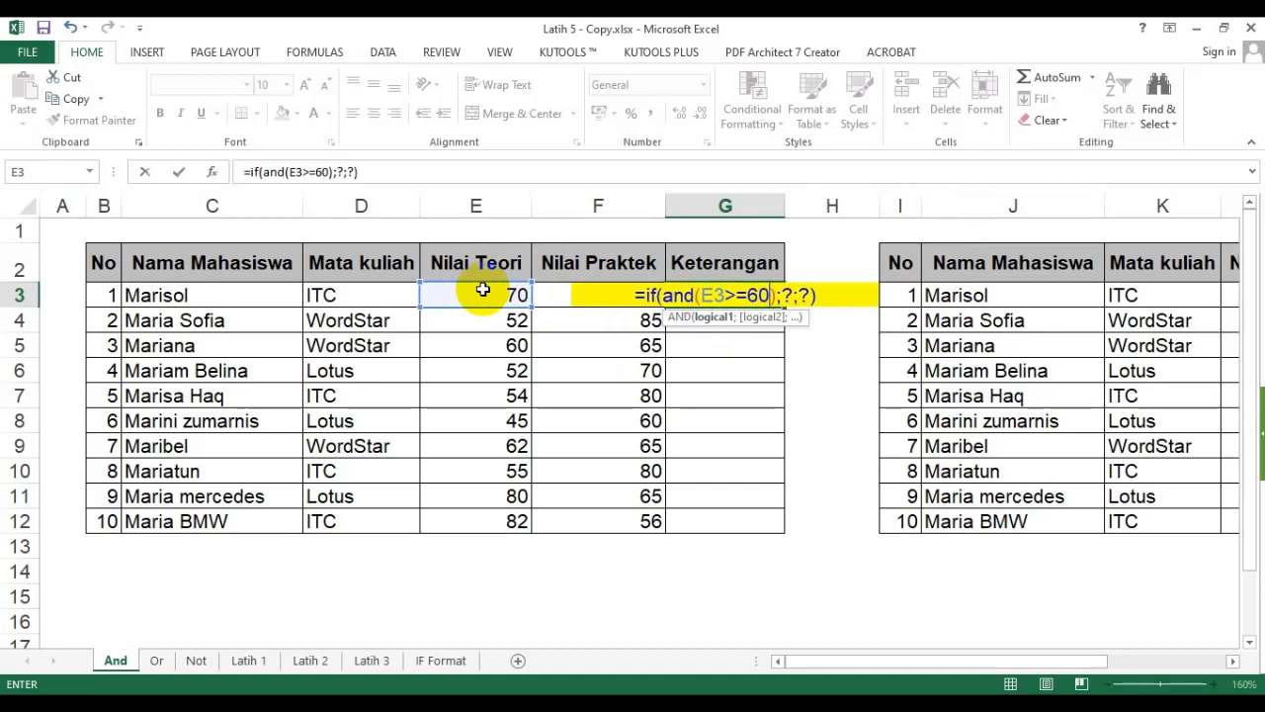
text(;)
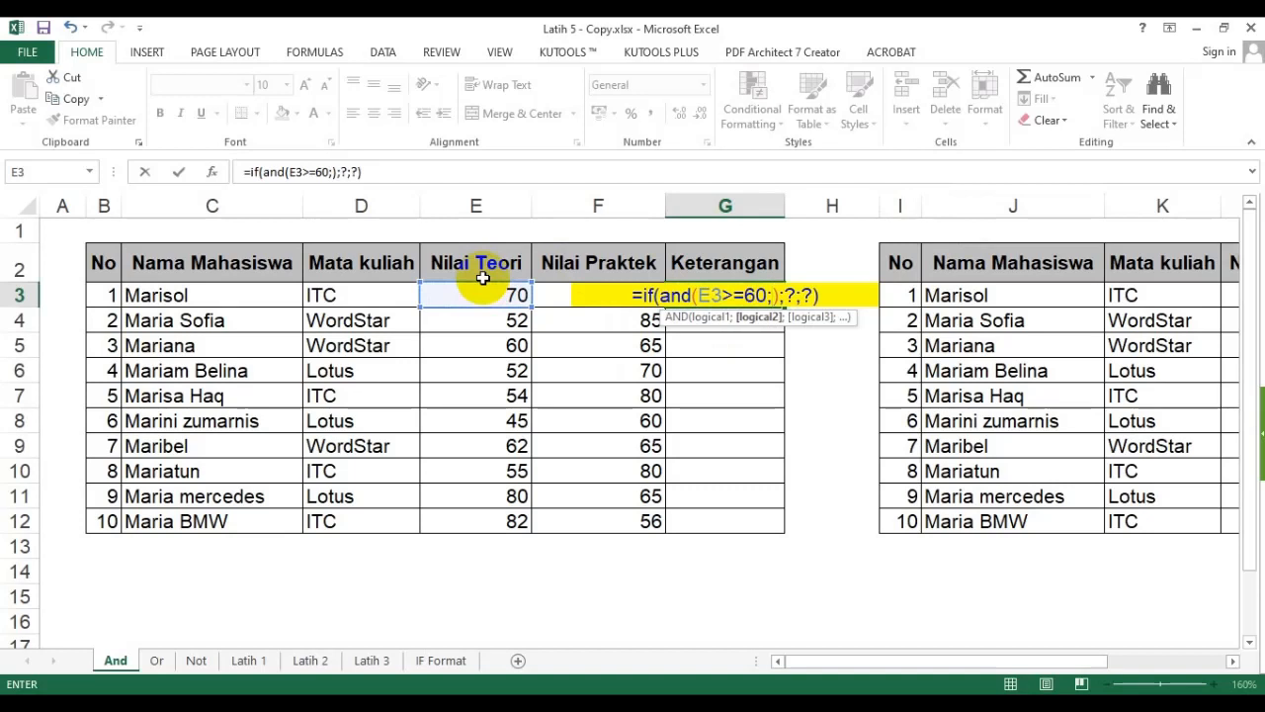
click(542, 296)
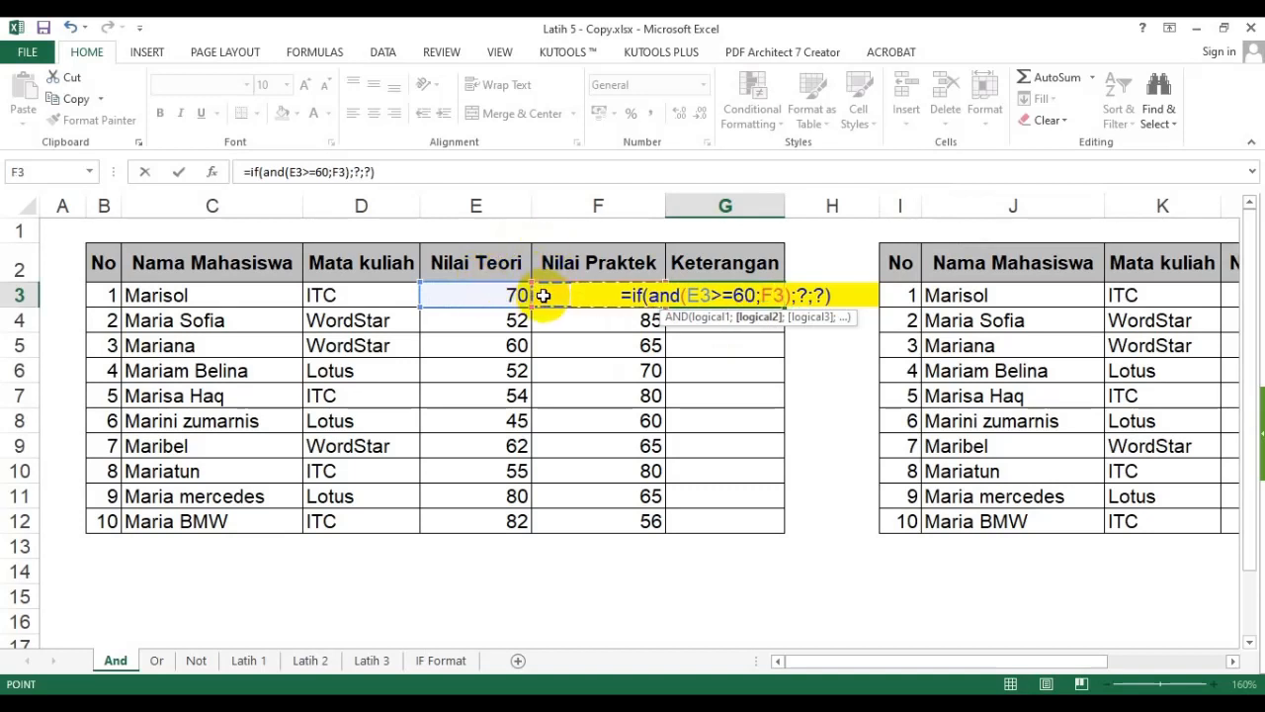
text(>=60)
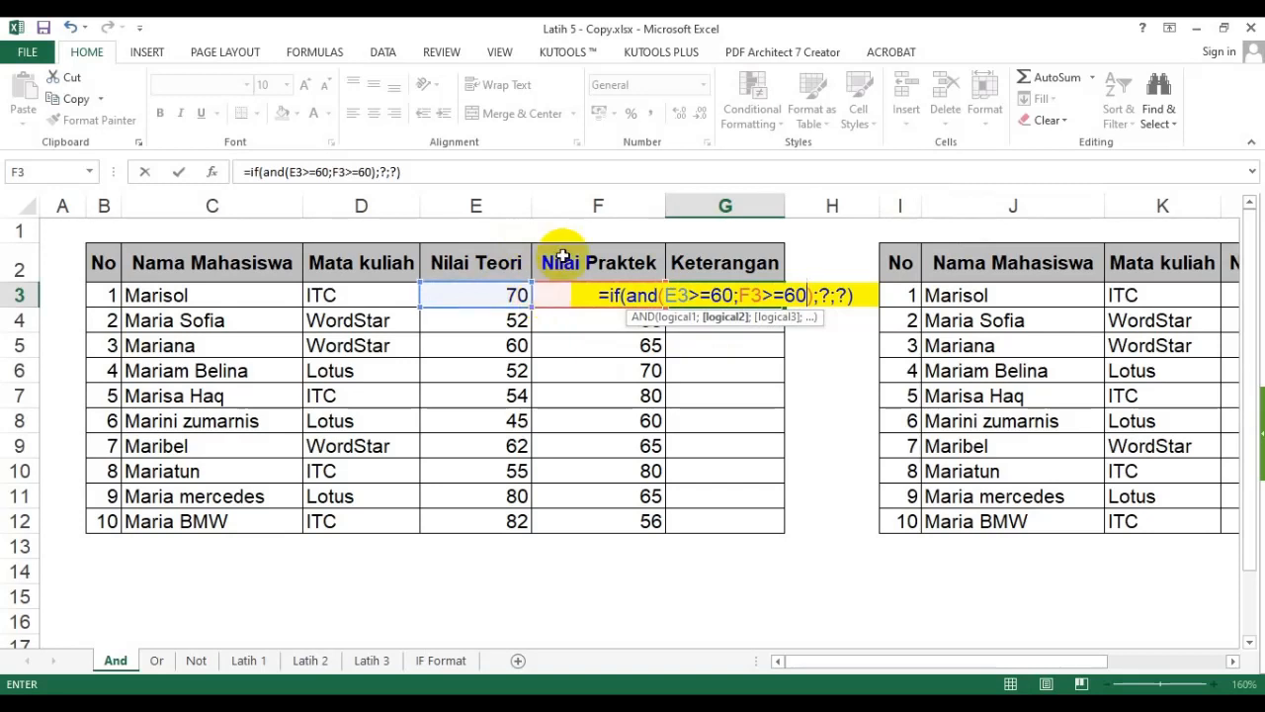
- Fill the IF's remaining placeholders with "Lulus" and "Ulang" and enter the formula in G3
double_click(826, 294)
text(")
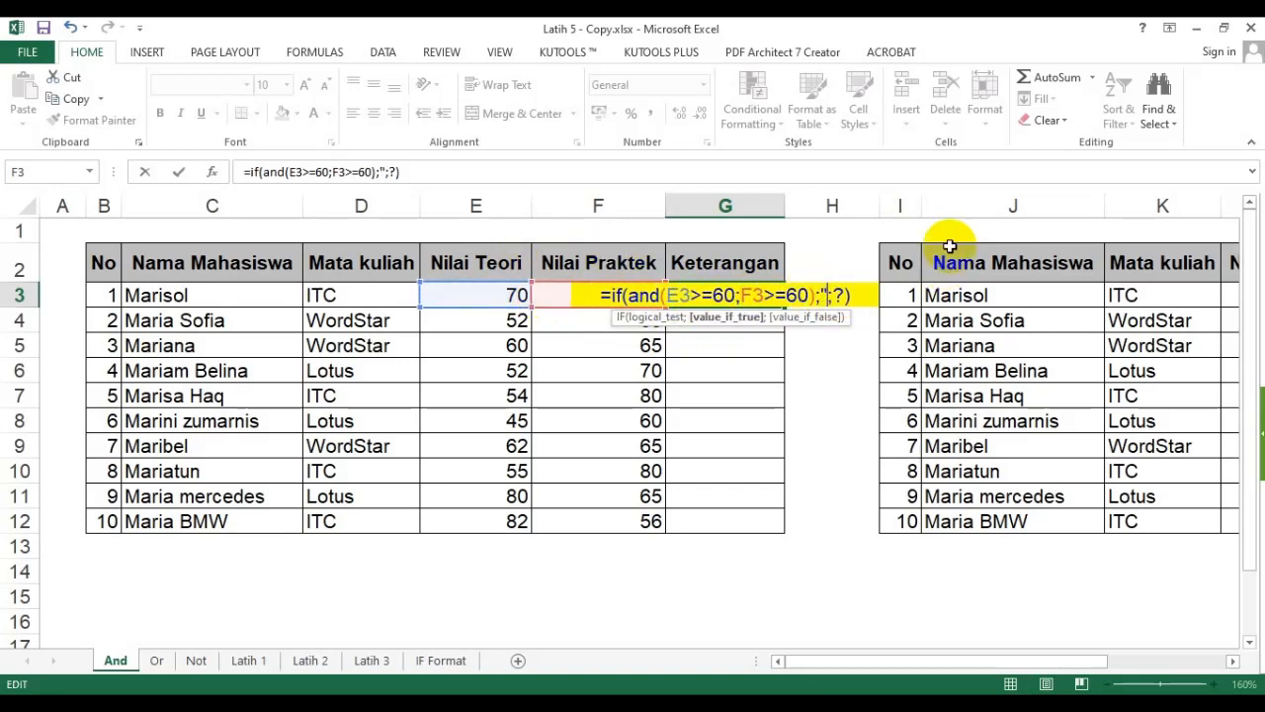
text(Lulus")
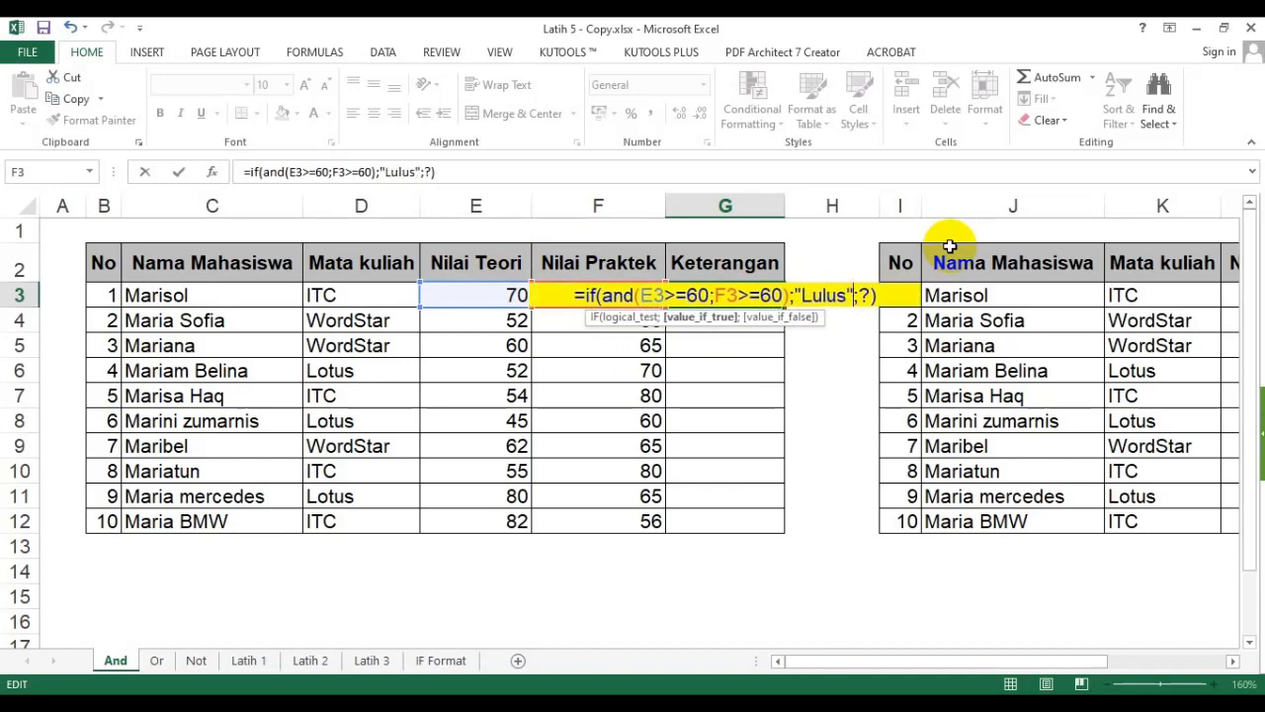
double_click(868, 295)
text("Ul)
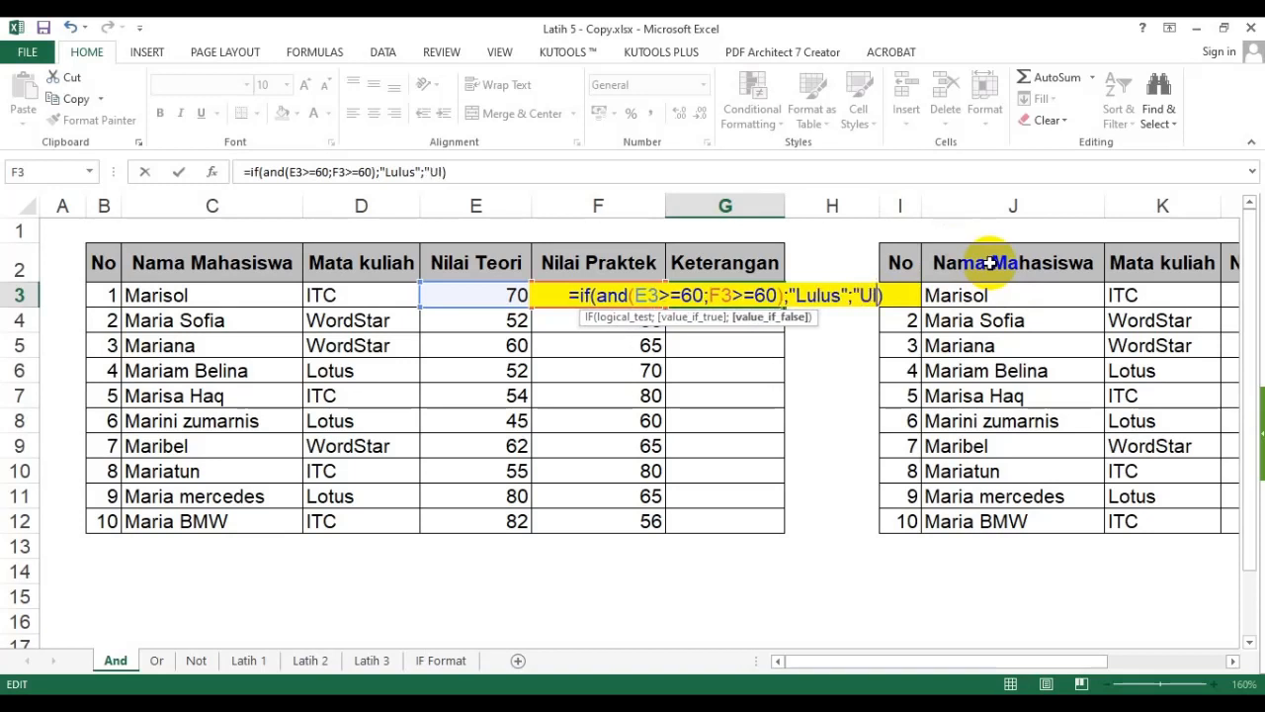
text(ang")
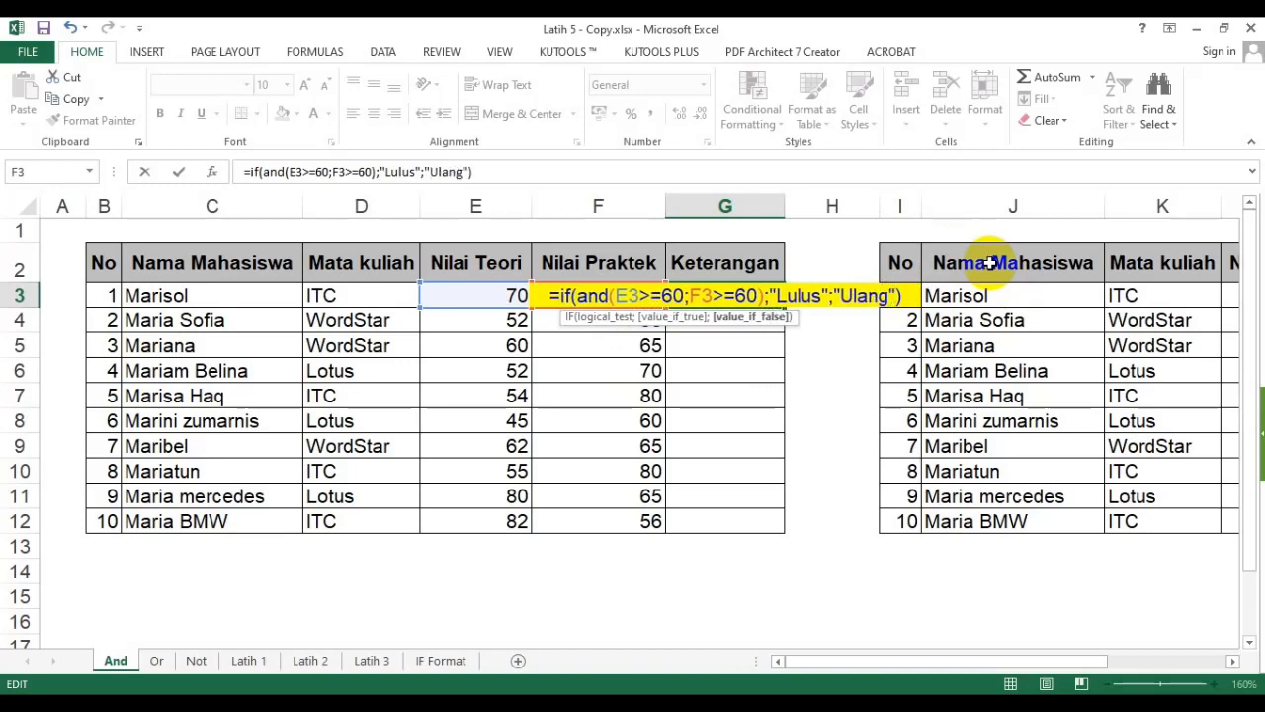
key(Return)
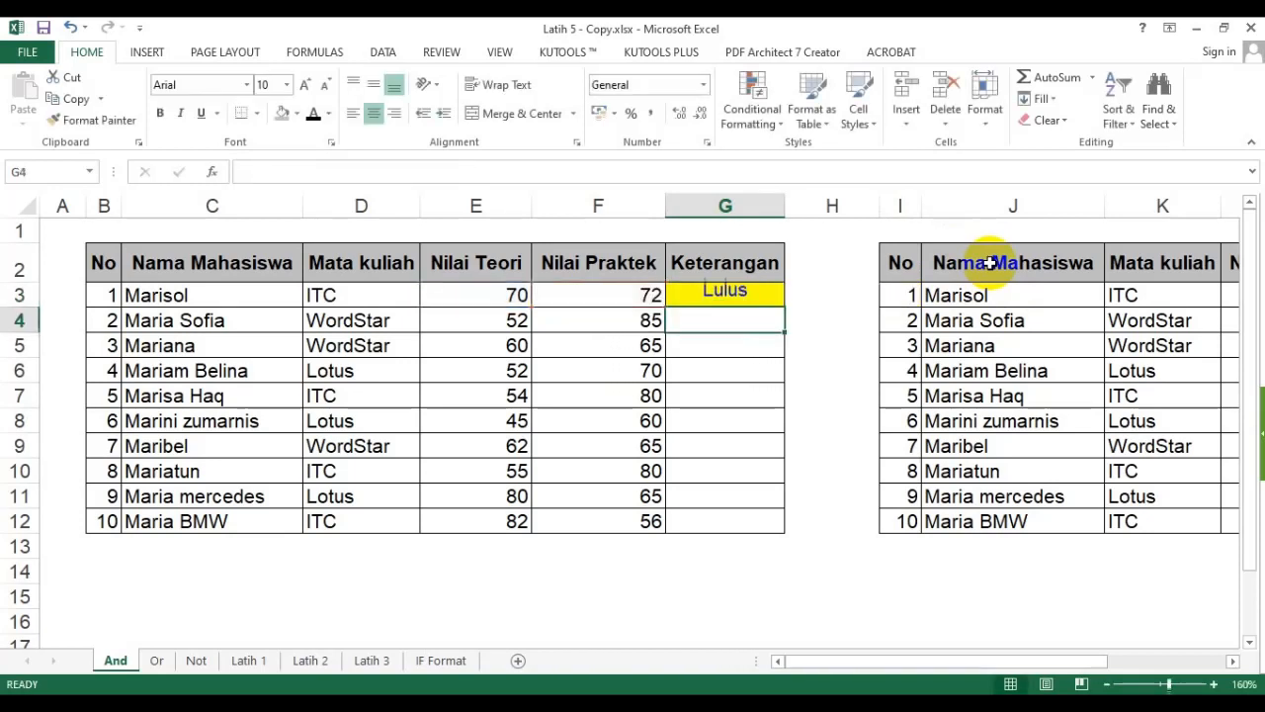
- Fill the G3 formula down through G12 for all students
click(776, 297)
double_click(785, 307)
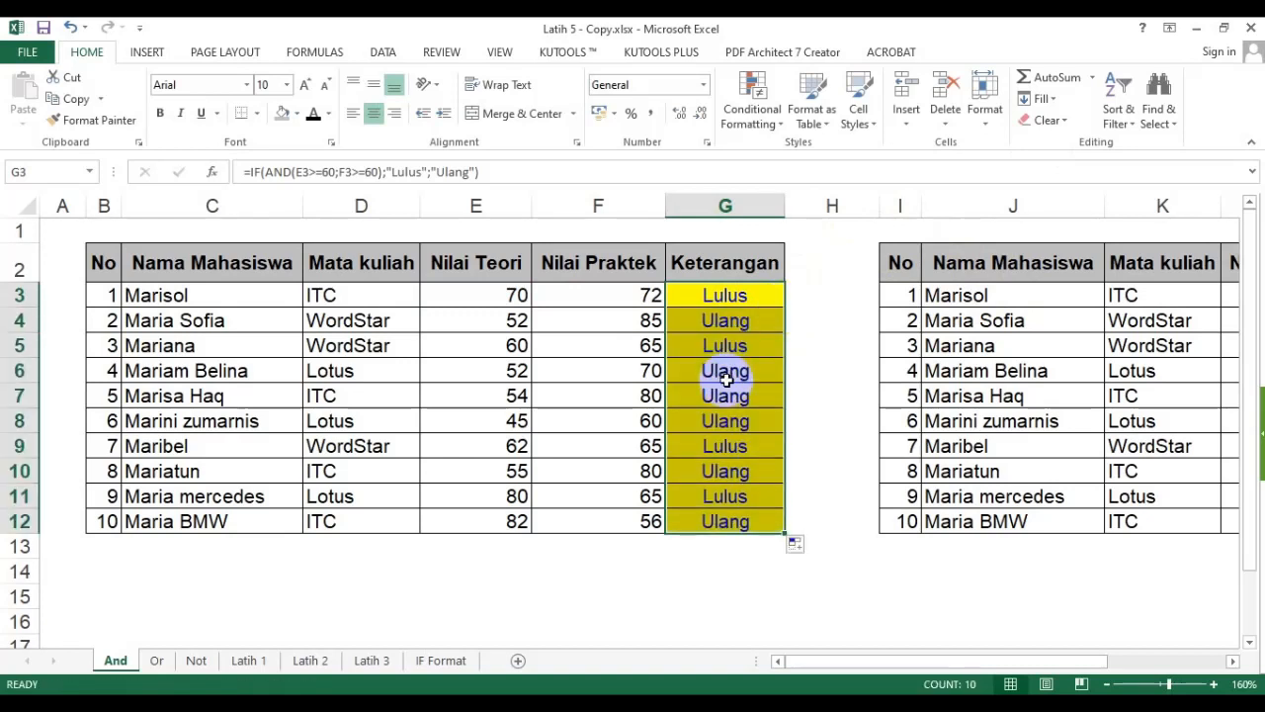
click(722, 295)
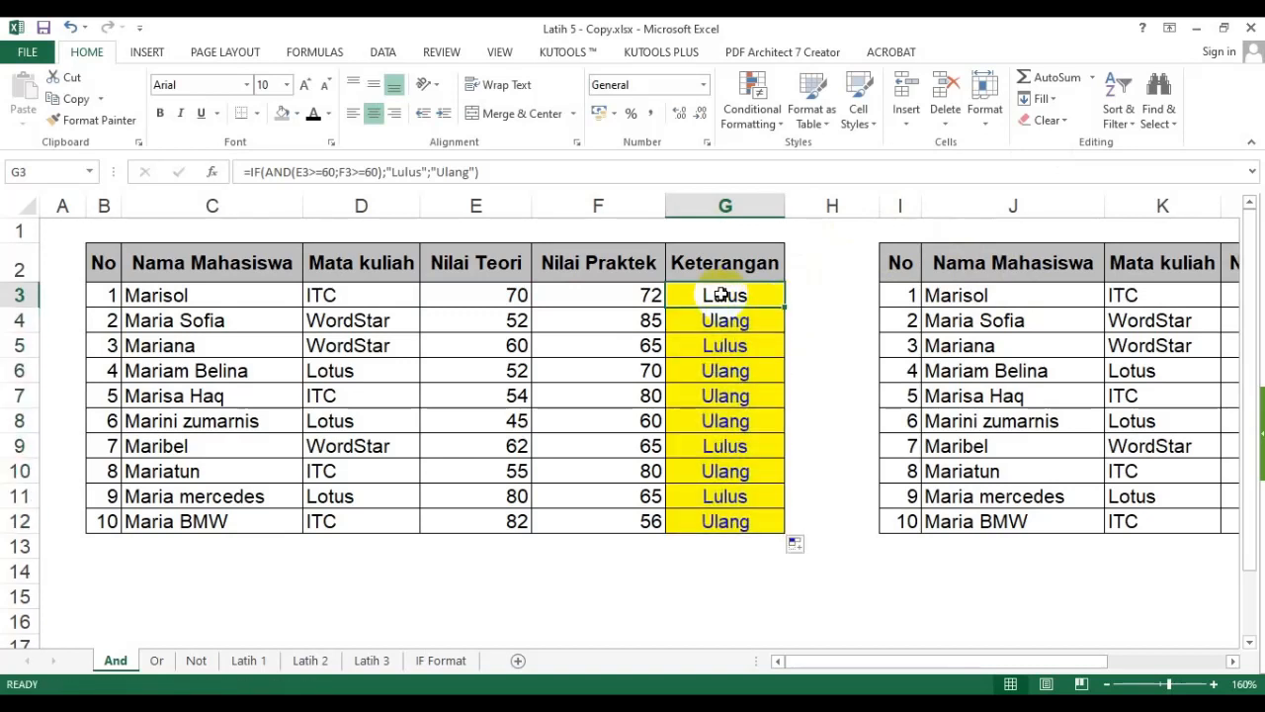
click(502, 298)
click(600, 294)
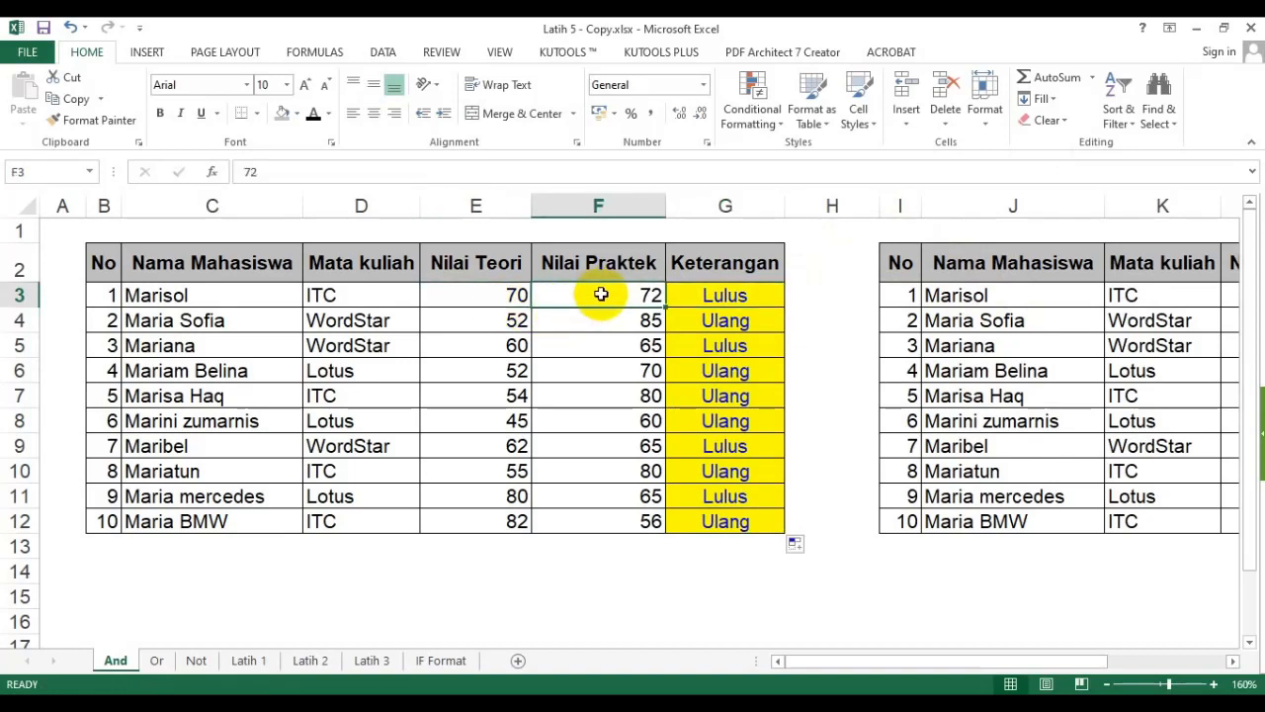
click(720, 294)
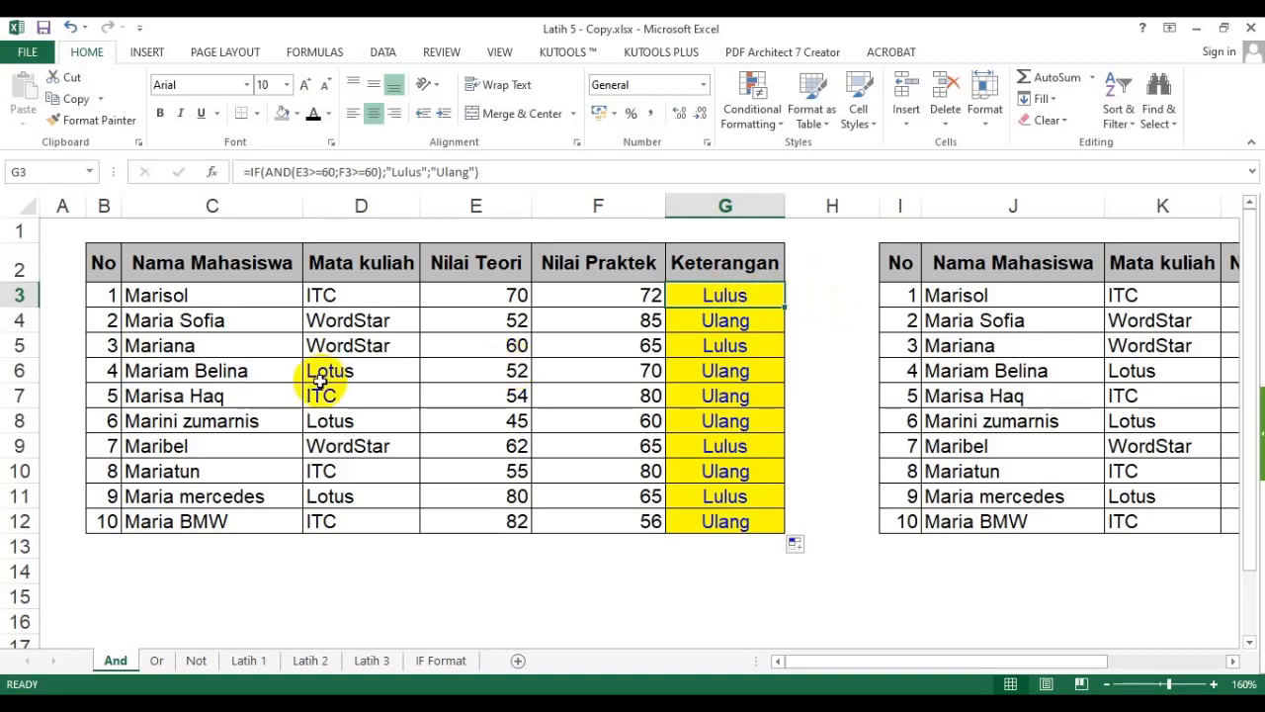
click(183, 319)
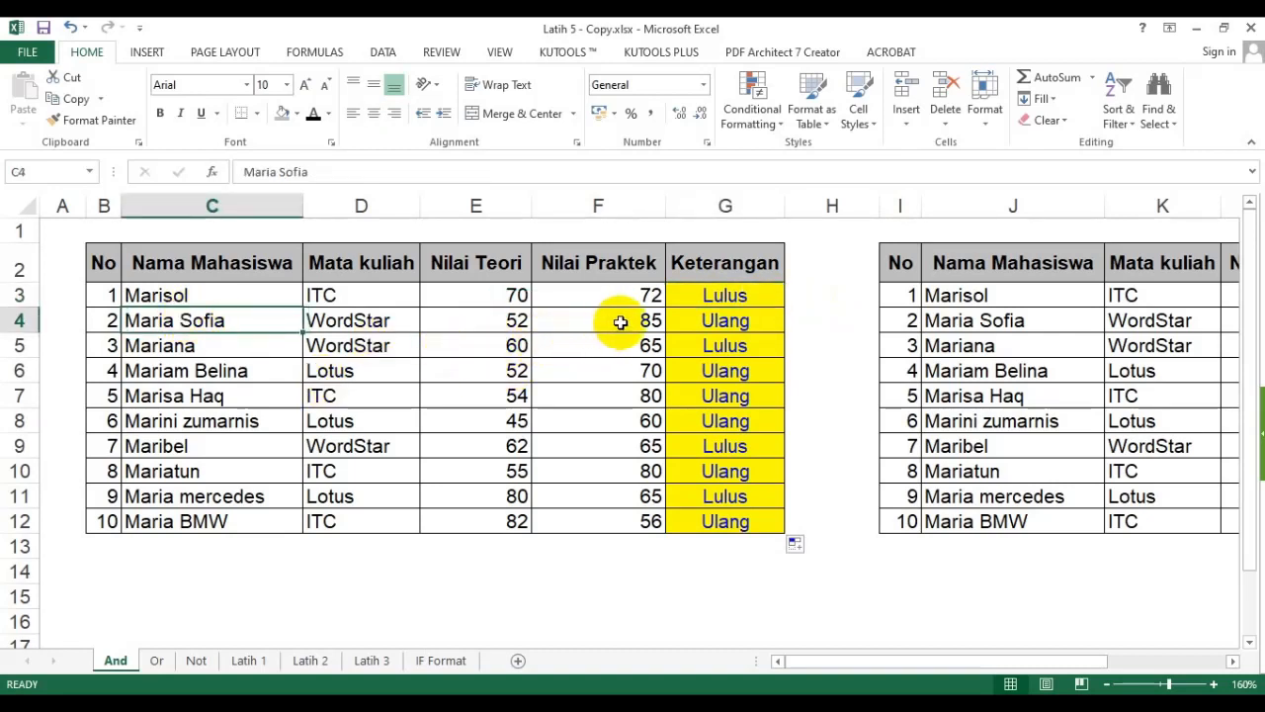
drag(116, 319, 731, 319)
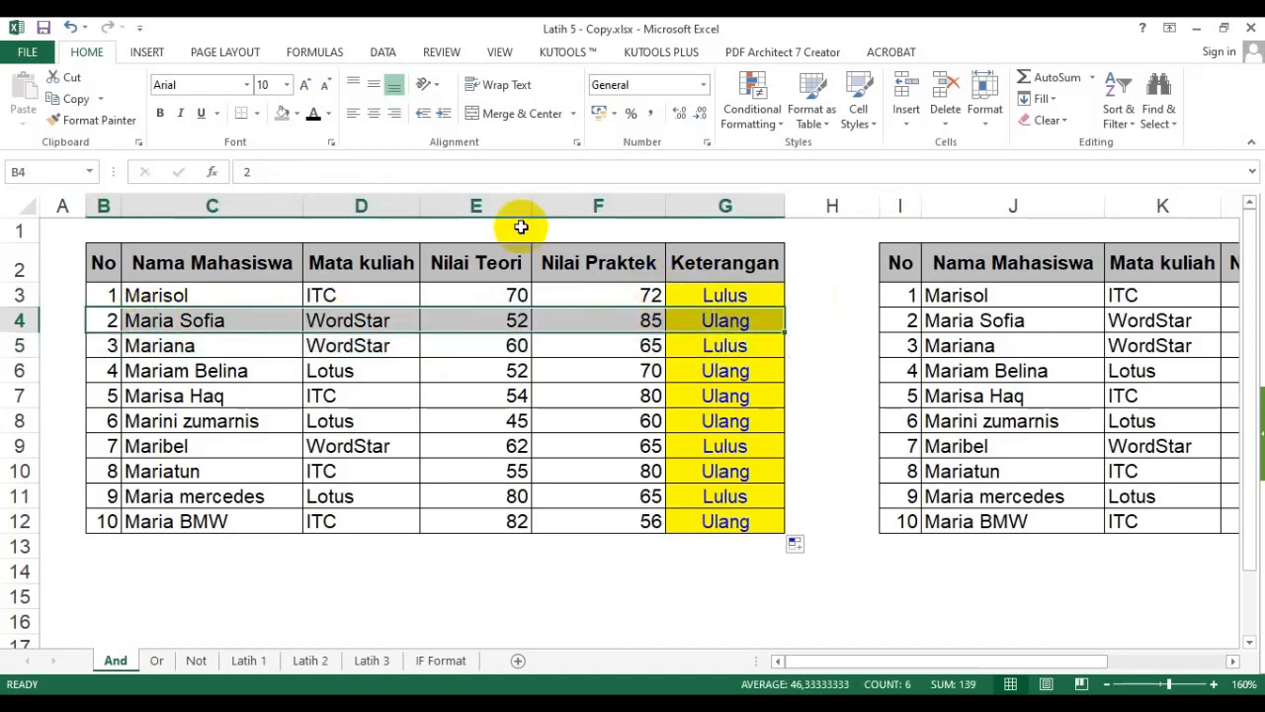
click(297, 113)
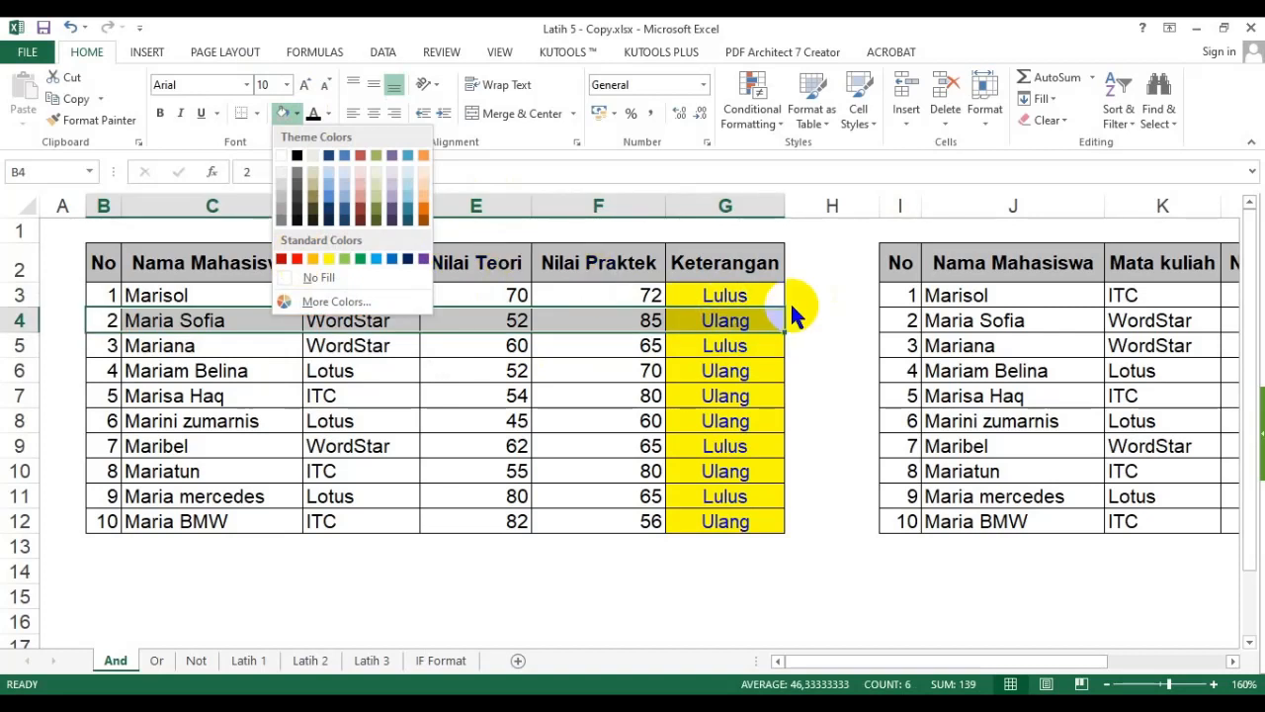
click(728, 289)
click(729, 290)
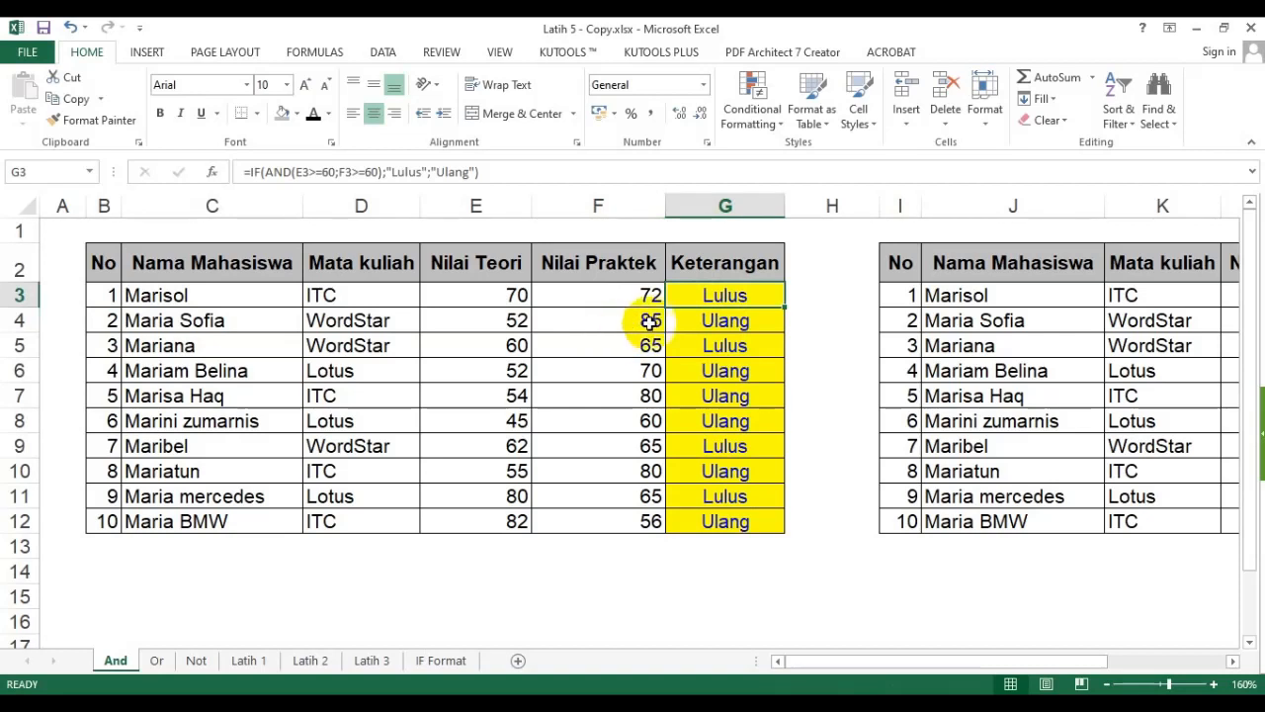
- Paste the G3 formula as a text label into cell C14 below the table
key(F2)
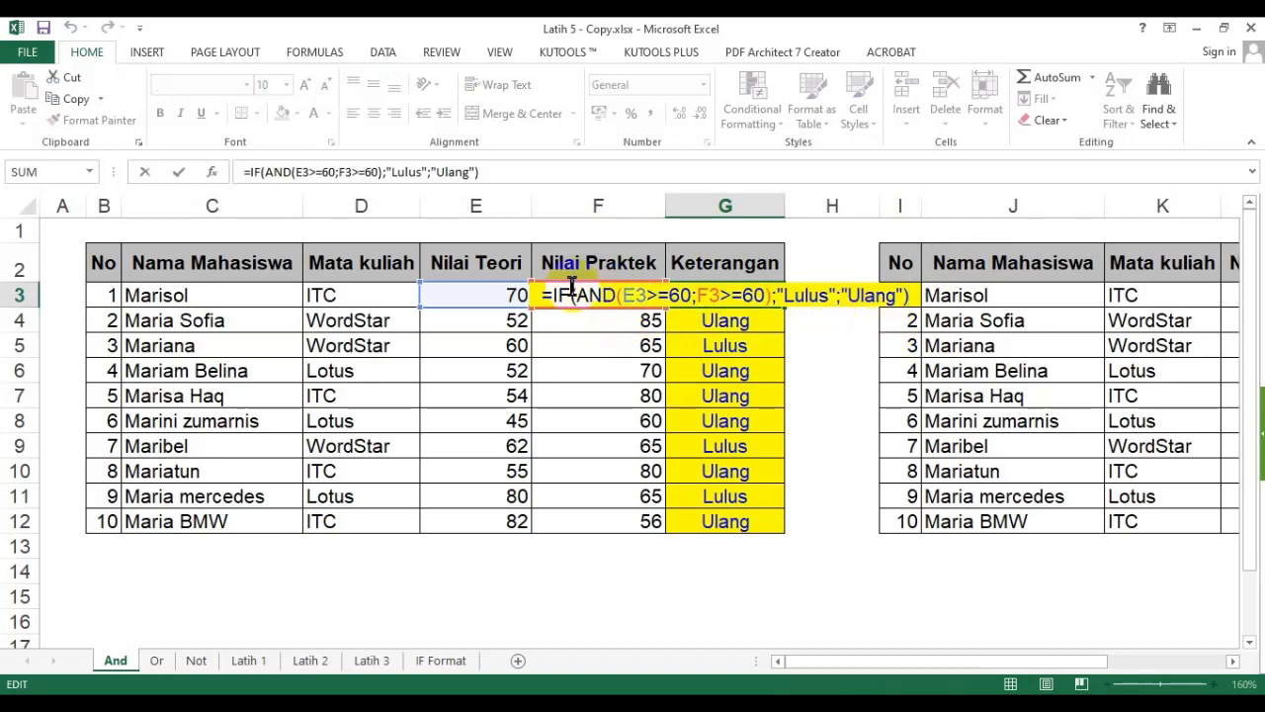
key(Escape)
click(516, 176)
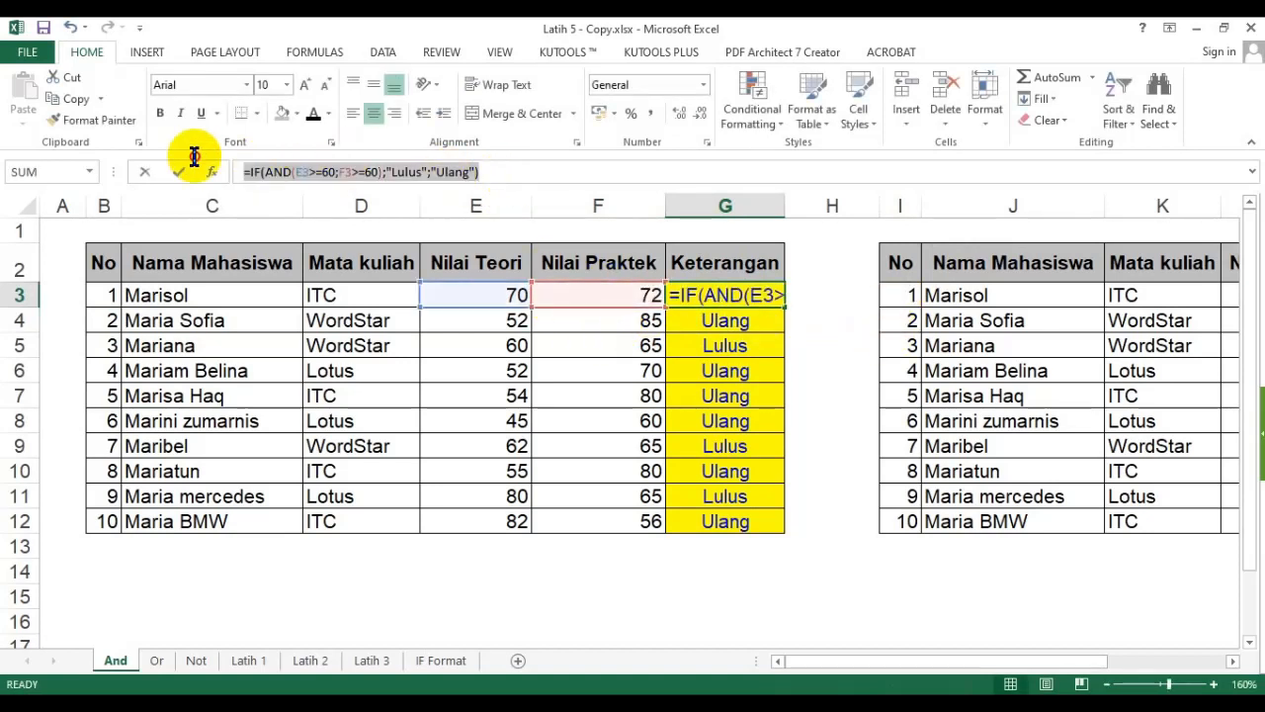
key(Escape)
click(103, 564)
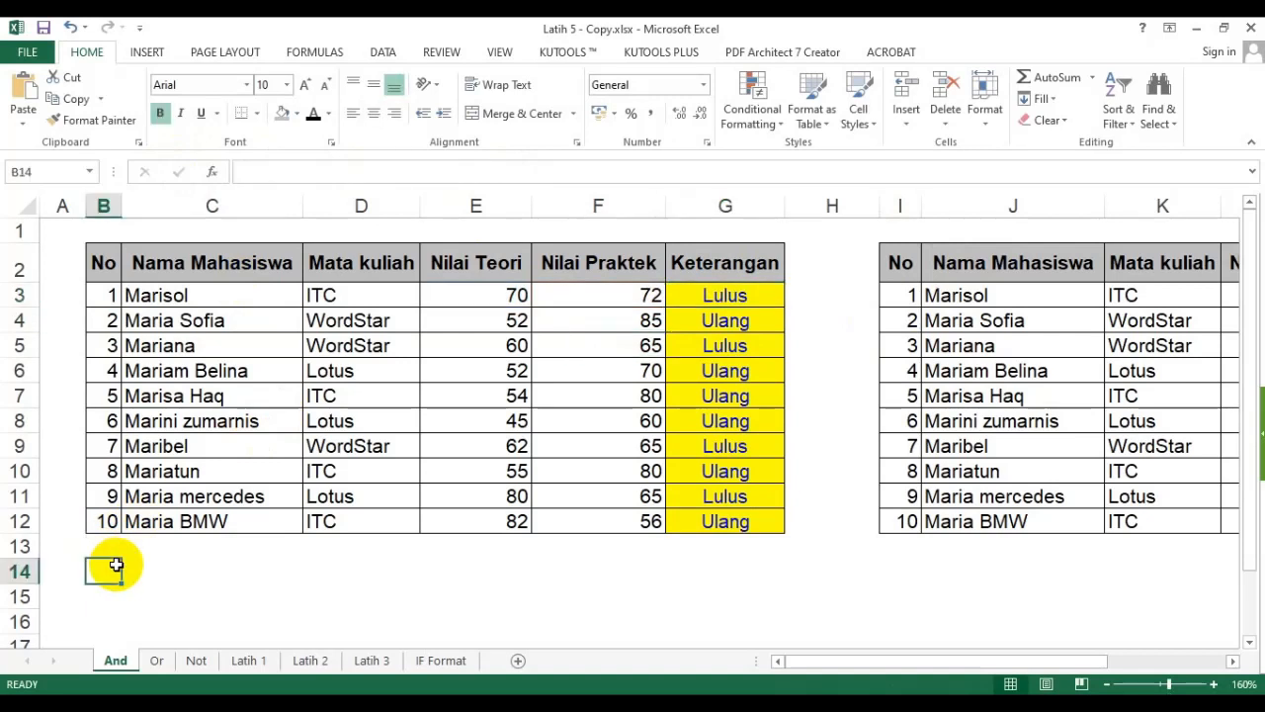
click(149, 566)
text(')
text(=IF(AND(E3>=60;F3>=60);"Lulus";"Ulang"))
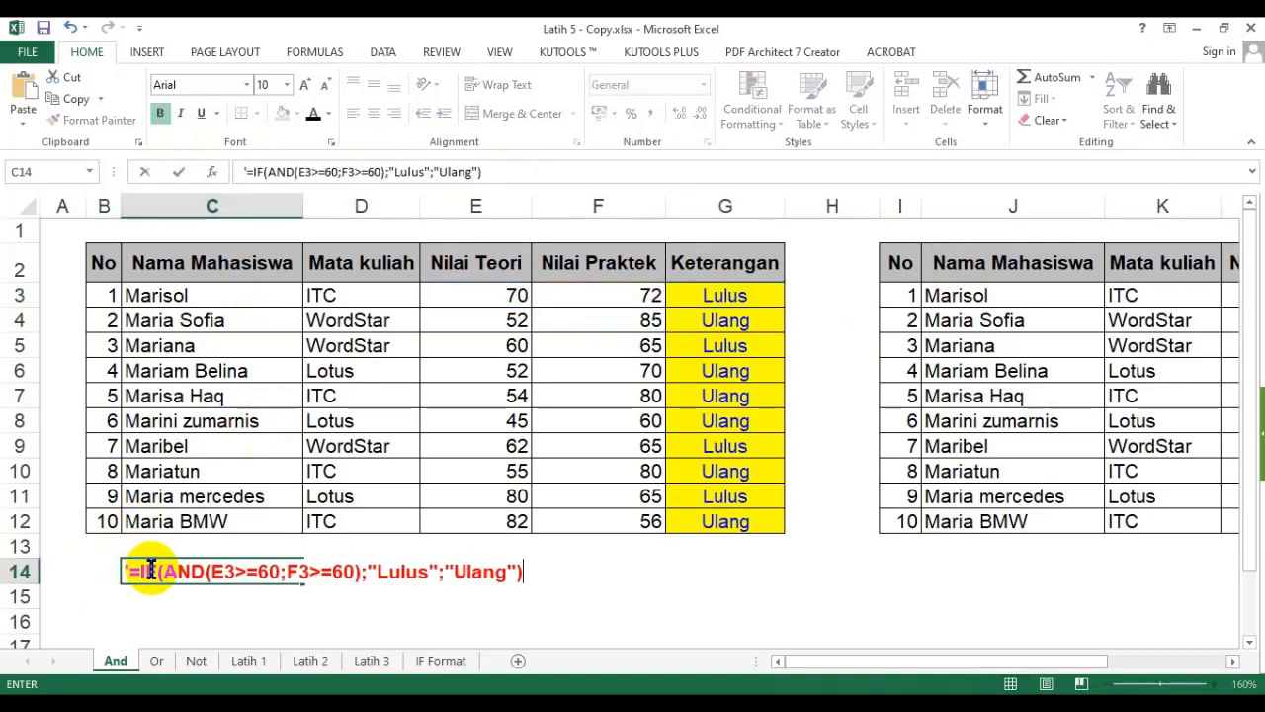
key(Return)
click(146, 571)
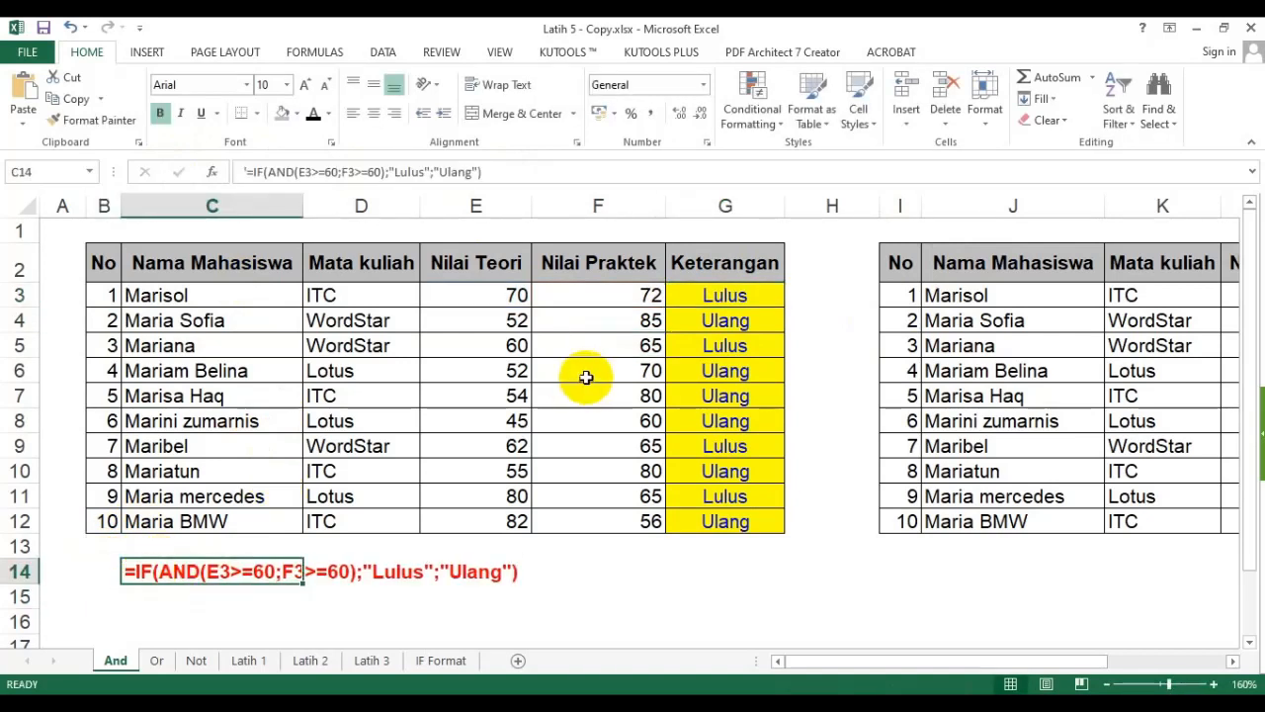
- Open the G3 formula and highlight the AND conditions inside it
click(739, 293)
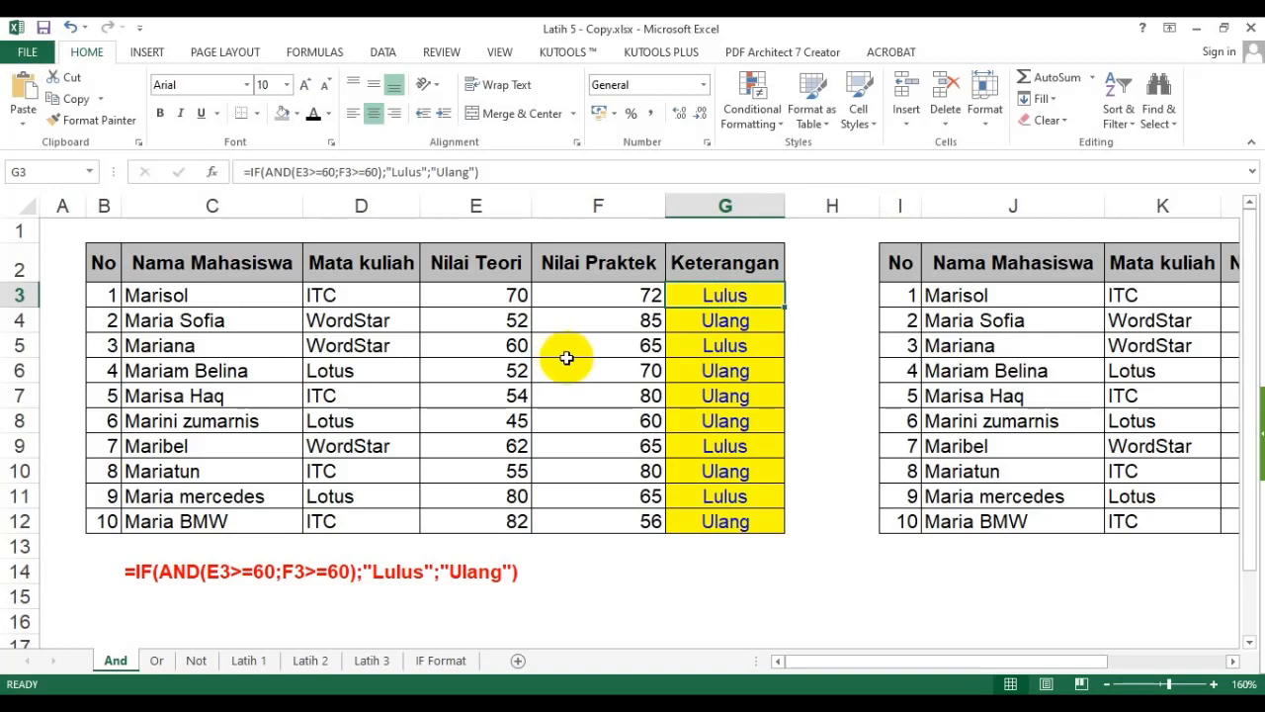
double_click(702, 295)
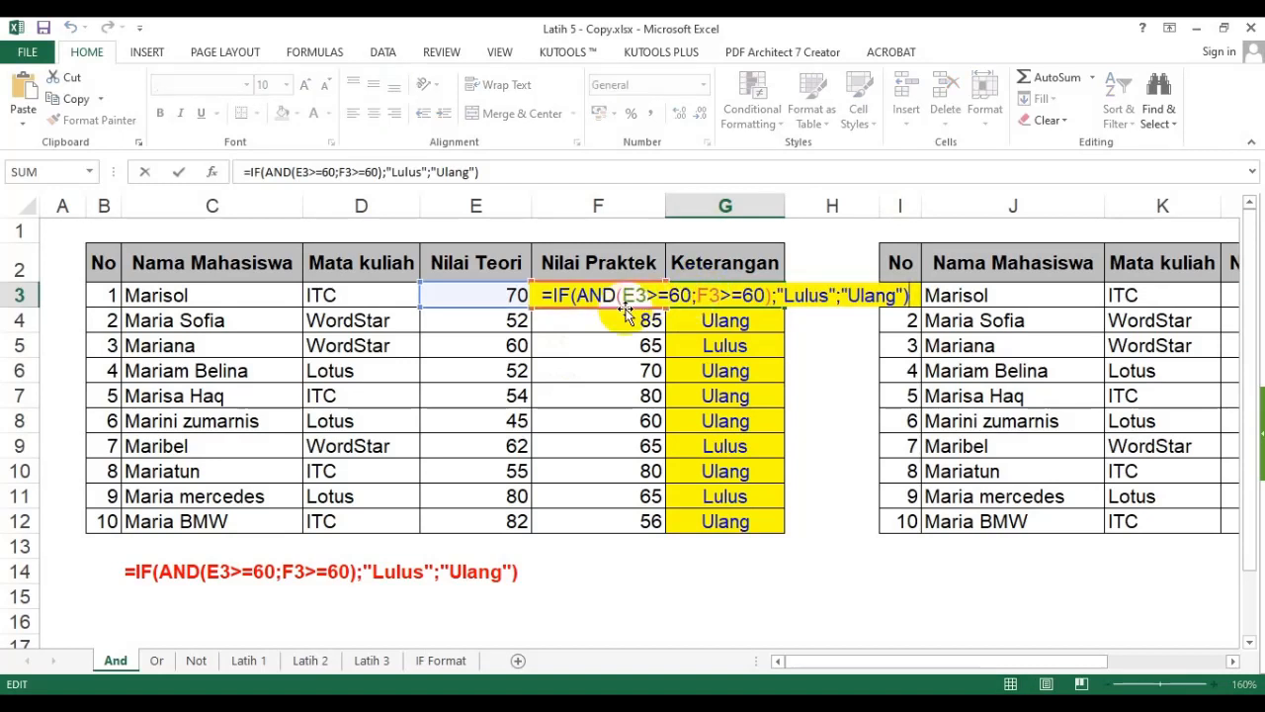
drag(621, 294, 764, 294)
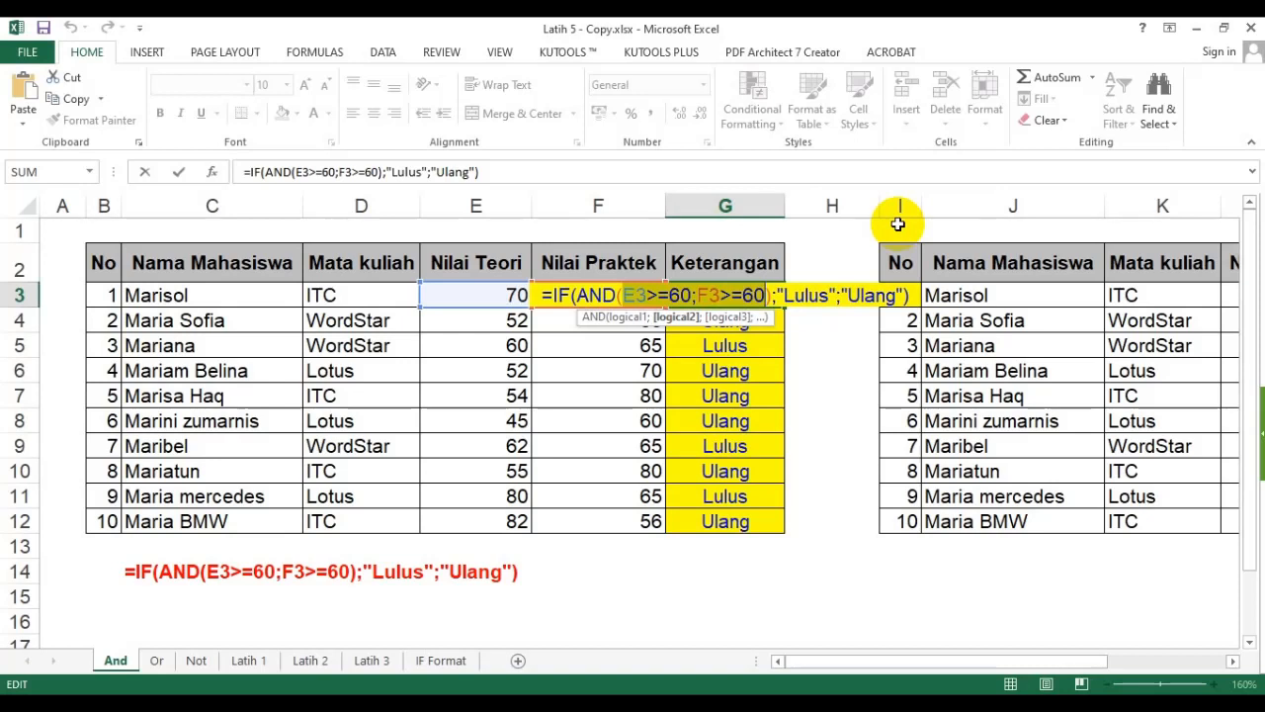
key(Return)
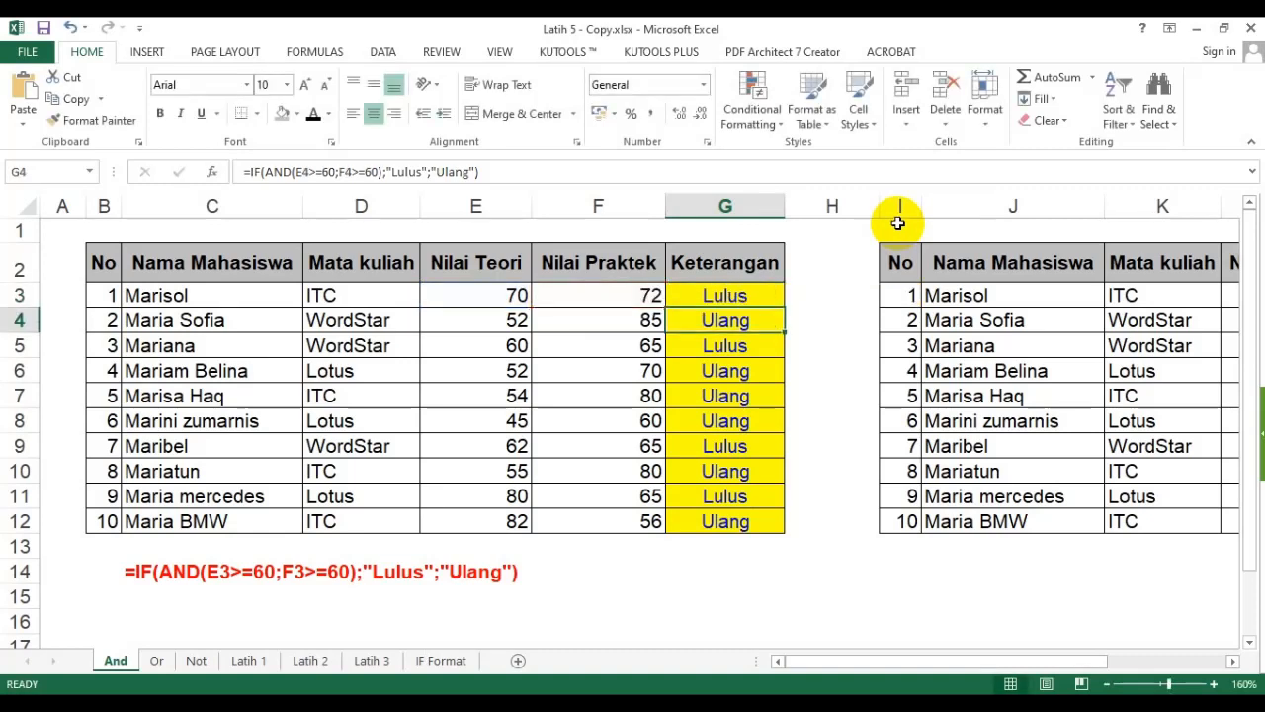
- Rename the second table's Absen header to Absensi
drag(833, 667, 1002, 638)
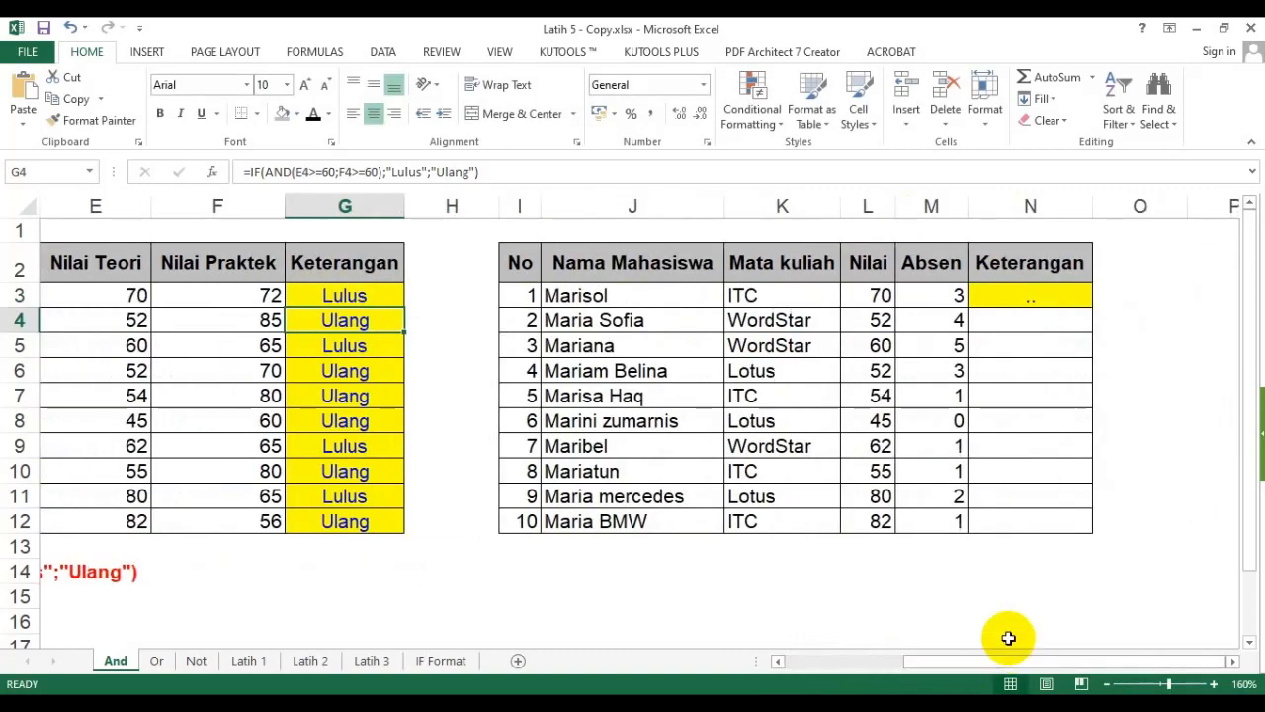
click(1239, 668)
click(1238, 668)
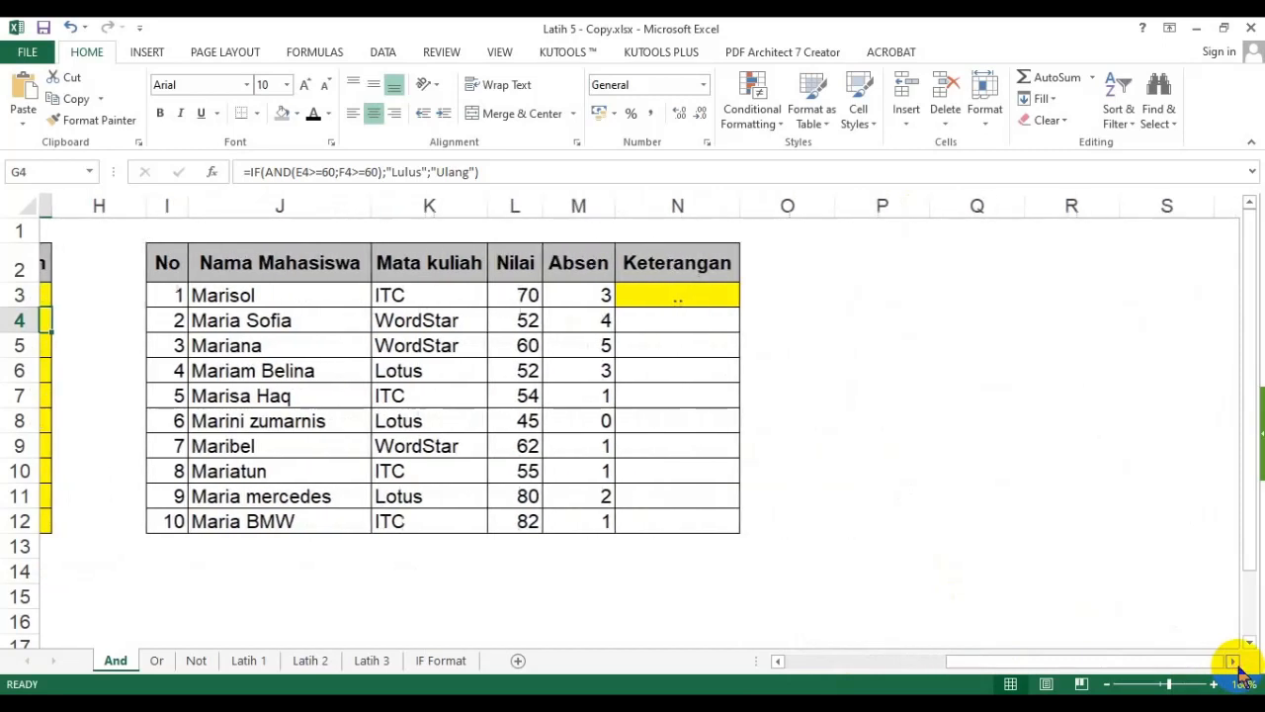
click(665, 294)
click(558, 269)
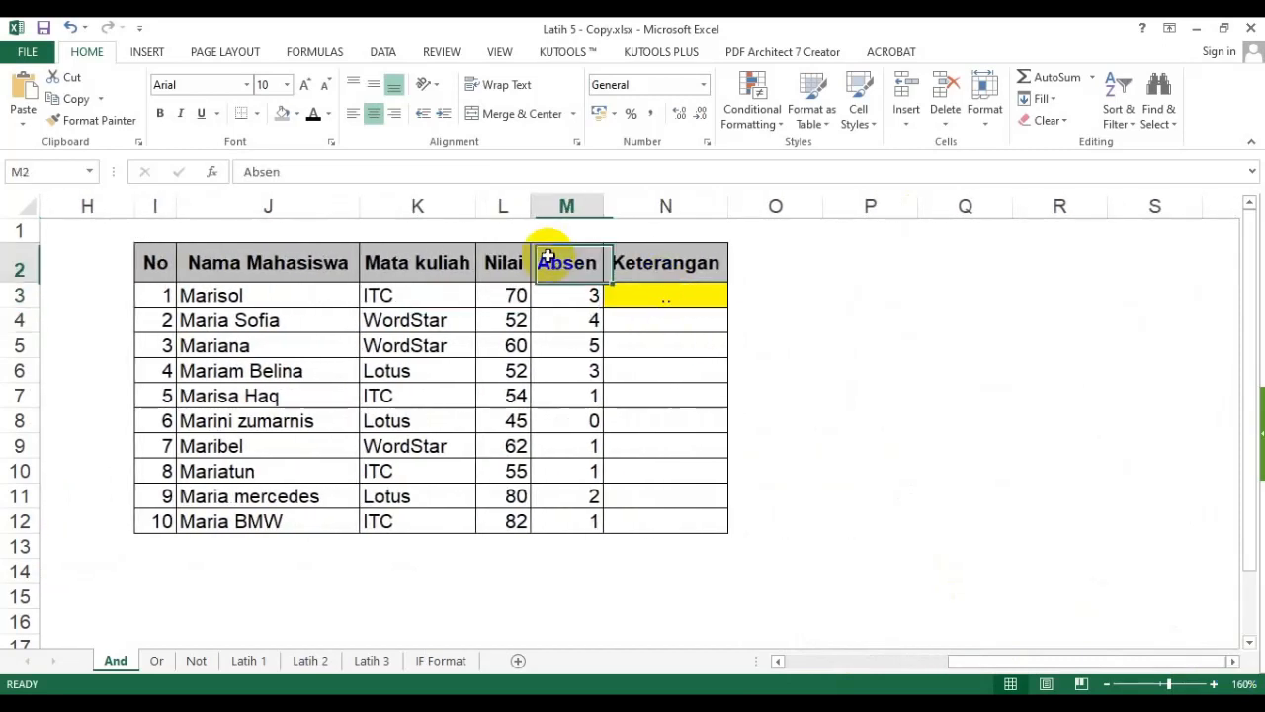
key(F2)
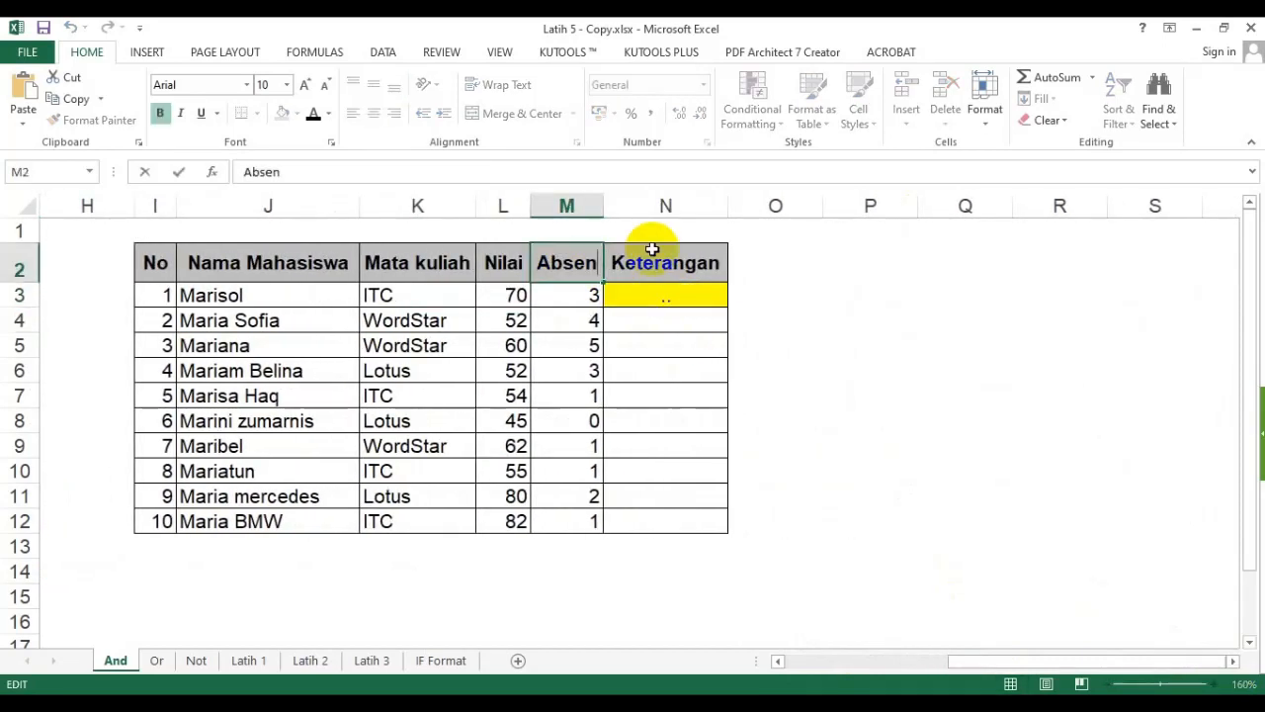
text(si)
key(Return)
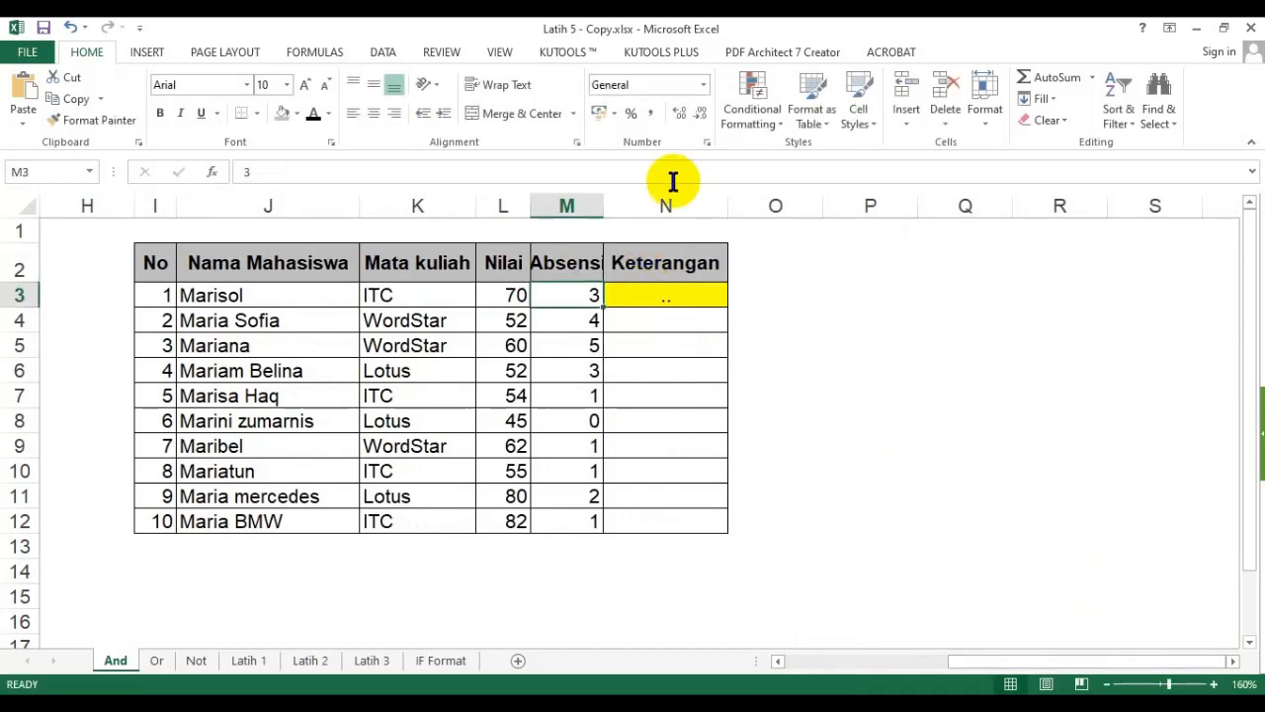
- Widen column M to fit the Absensi header
double_click(605, 205)
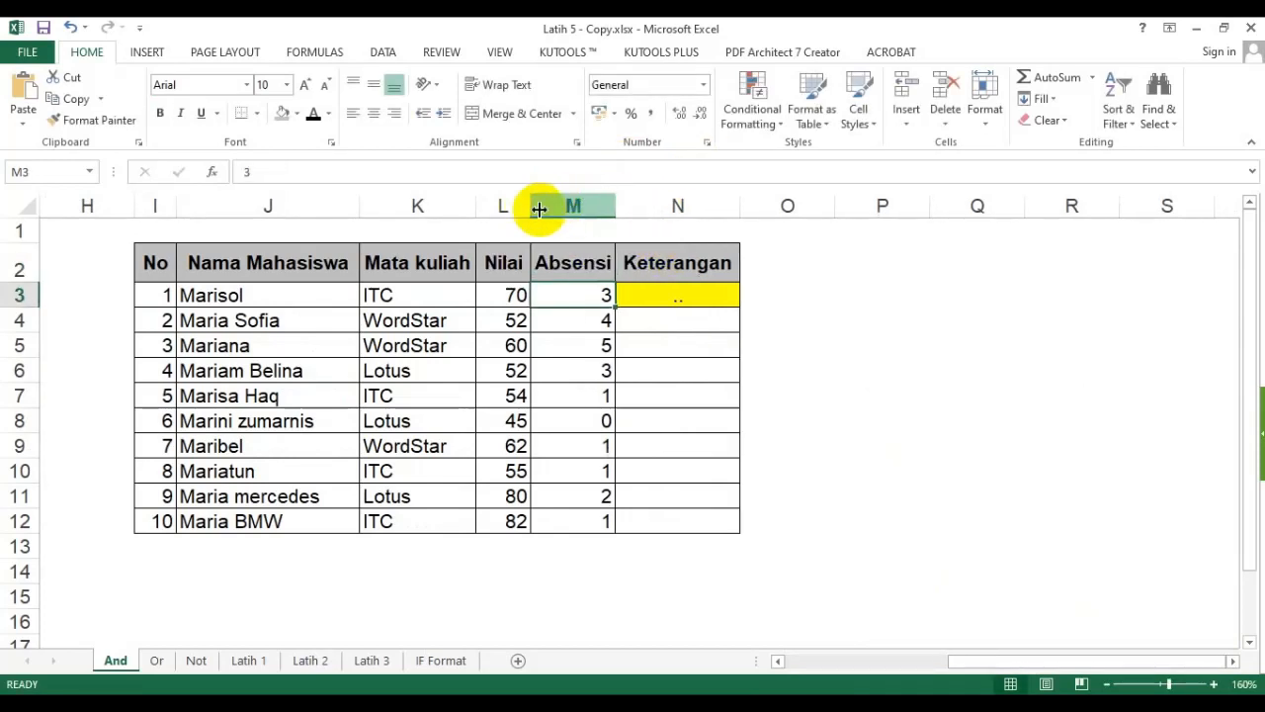
drag(532, 203, 542, 201)
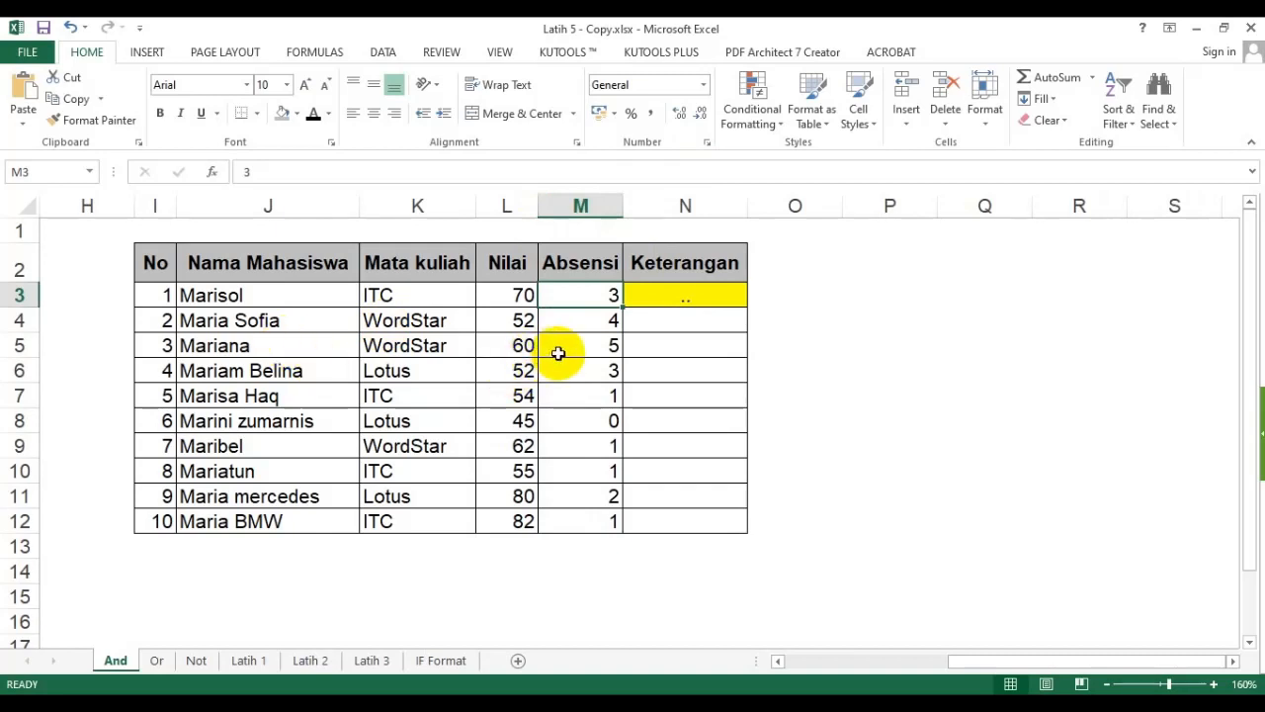
drag(594, 299, 607, 508)
- Start an IF formula skeleton =if(?;?;?) in the second table's first Keterangan cell N3
click(716, 294)
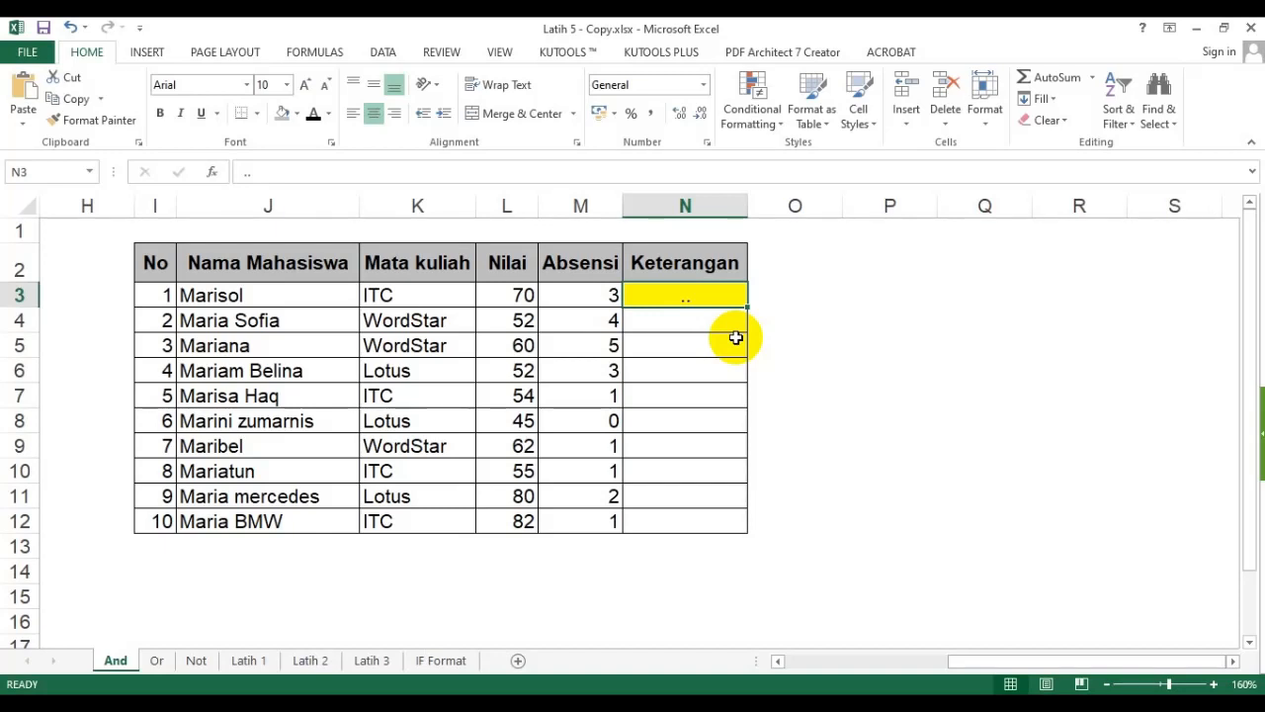
click(684, 378)
click(703, 293)
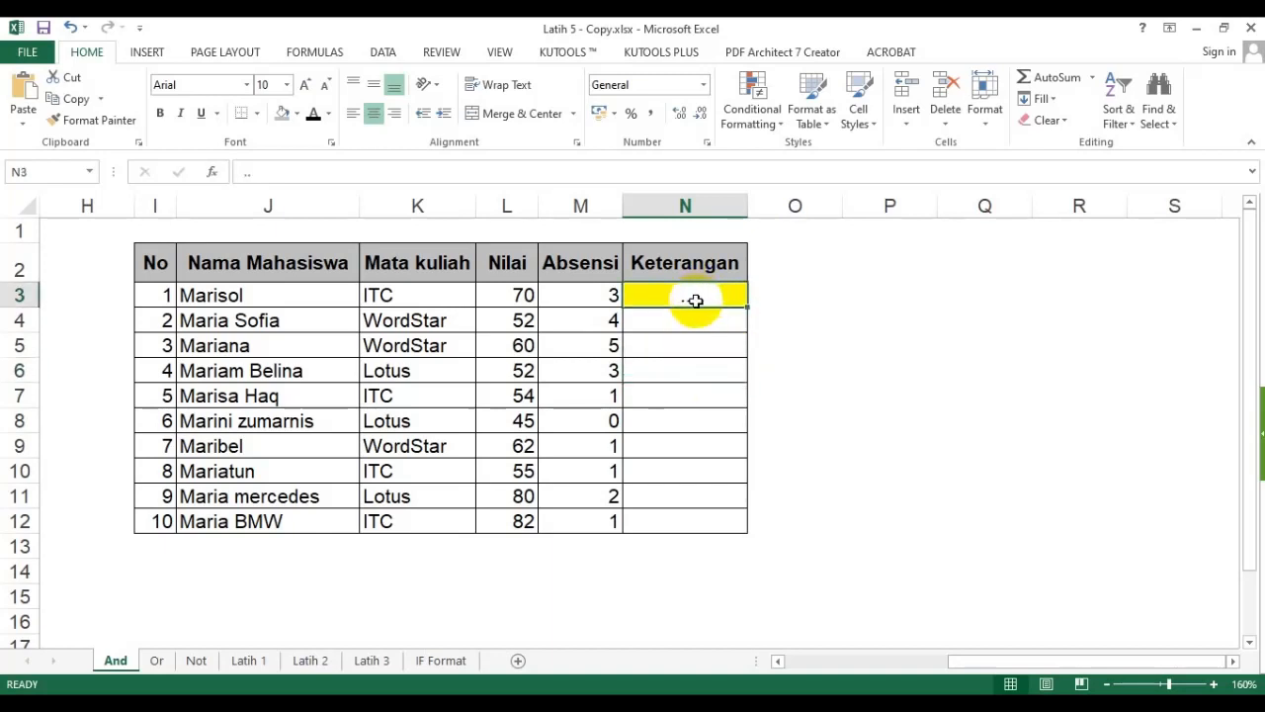
text(=if)
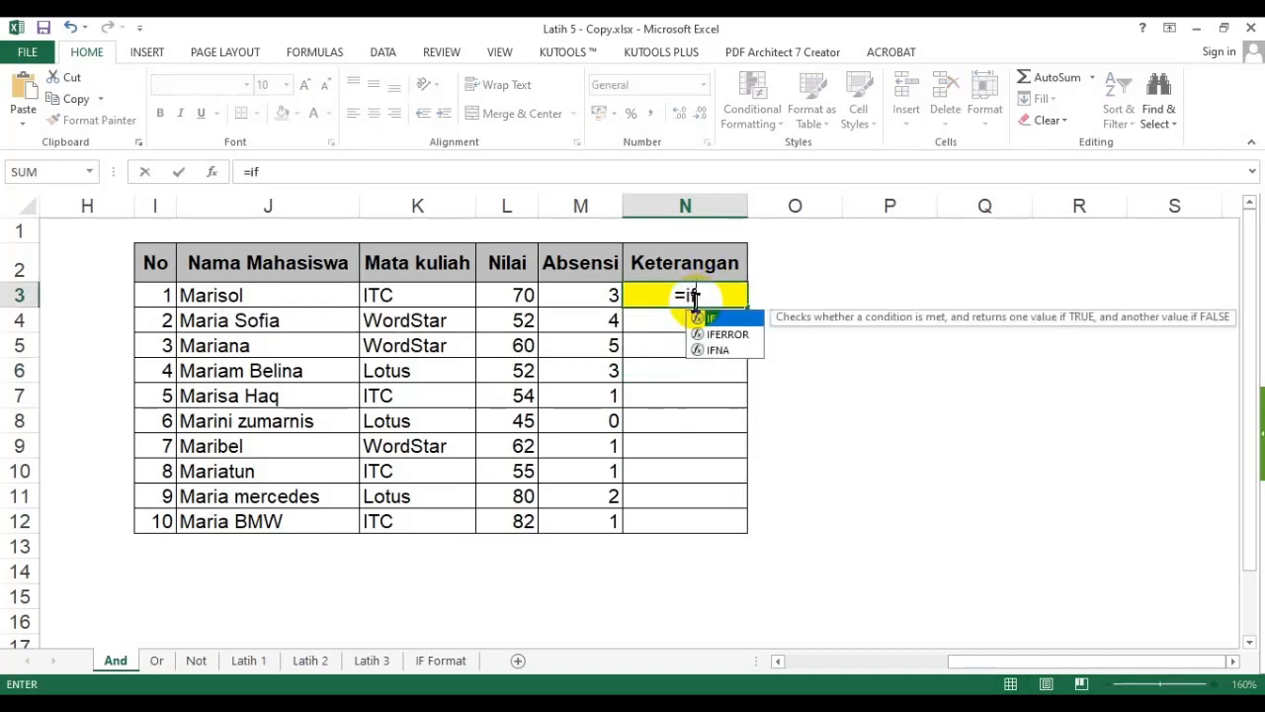
text((?;?;?))
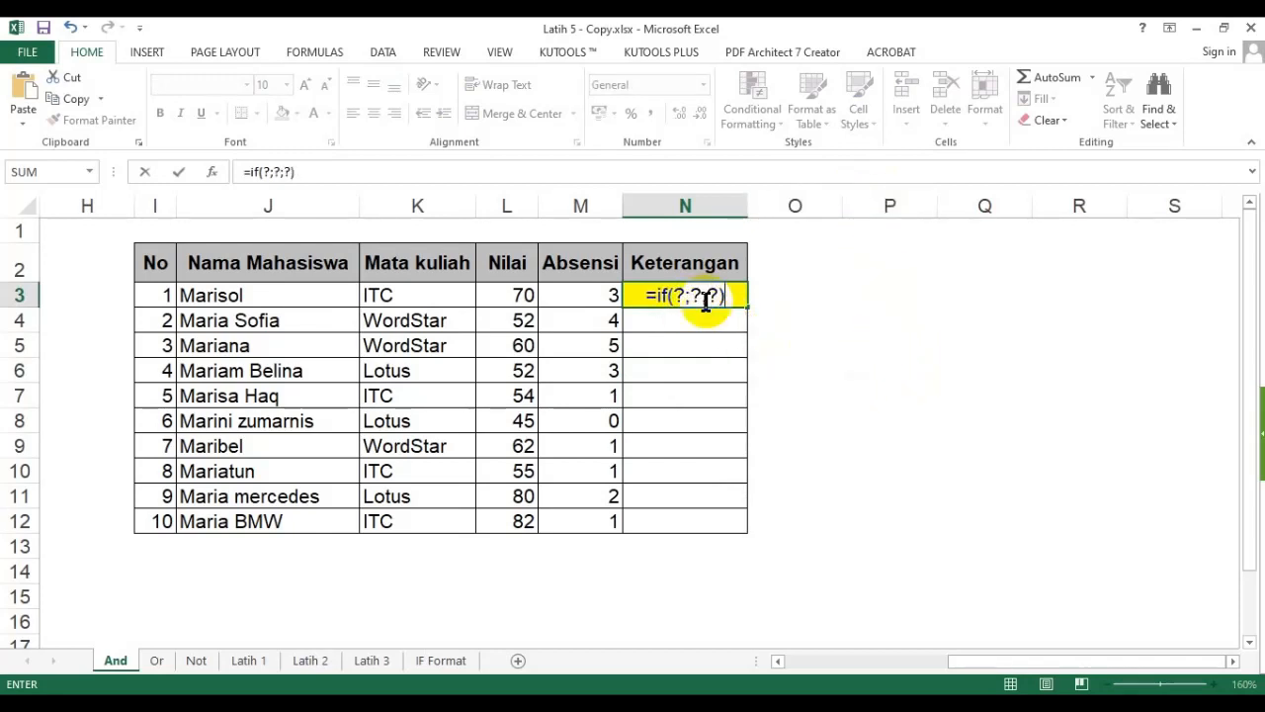
- Replace the IF's first placeholder with an empty AND function
double_click(678, 295)
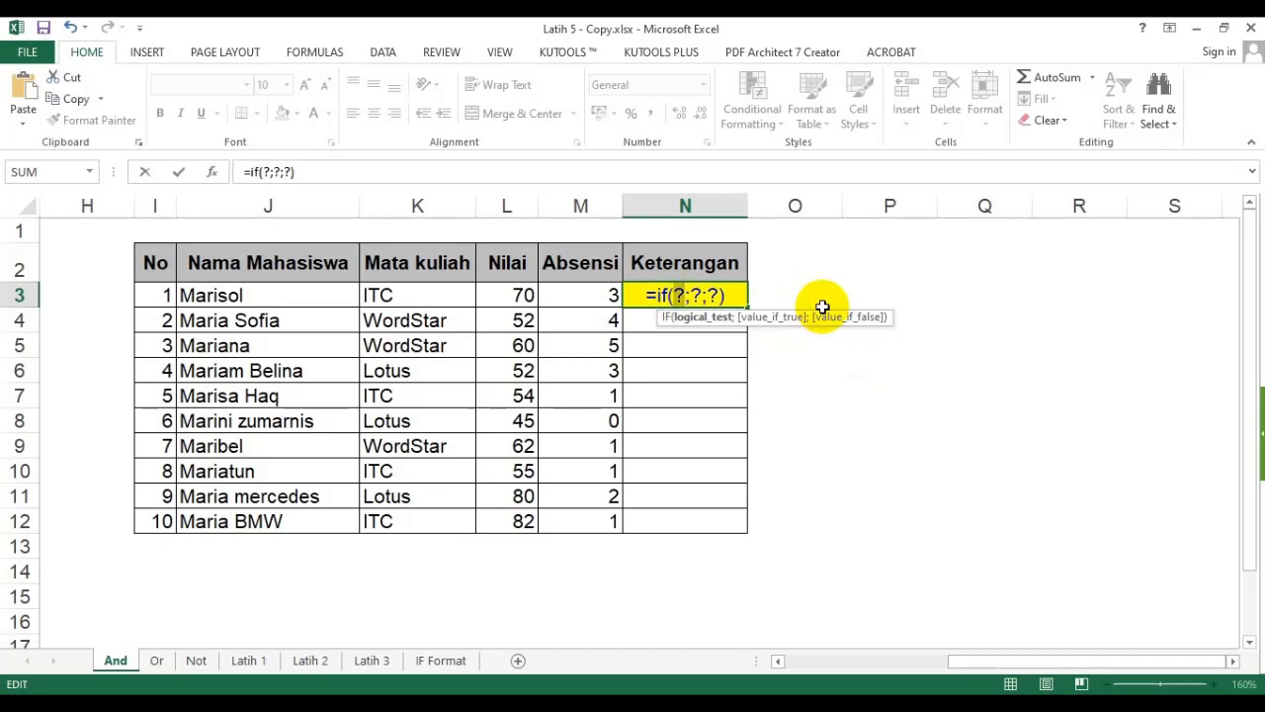
text(and())
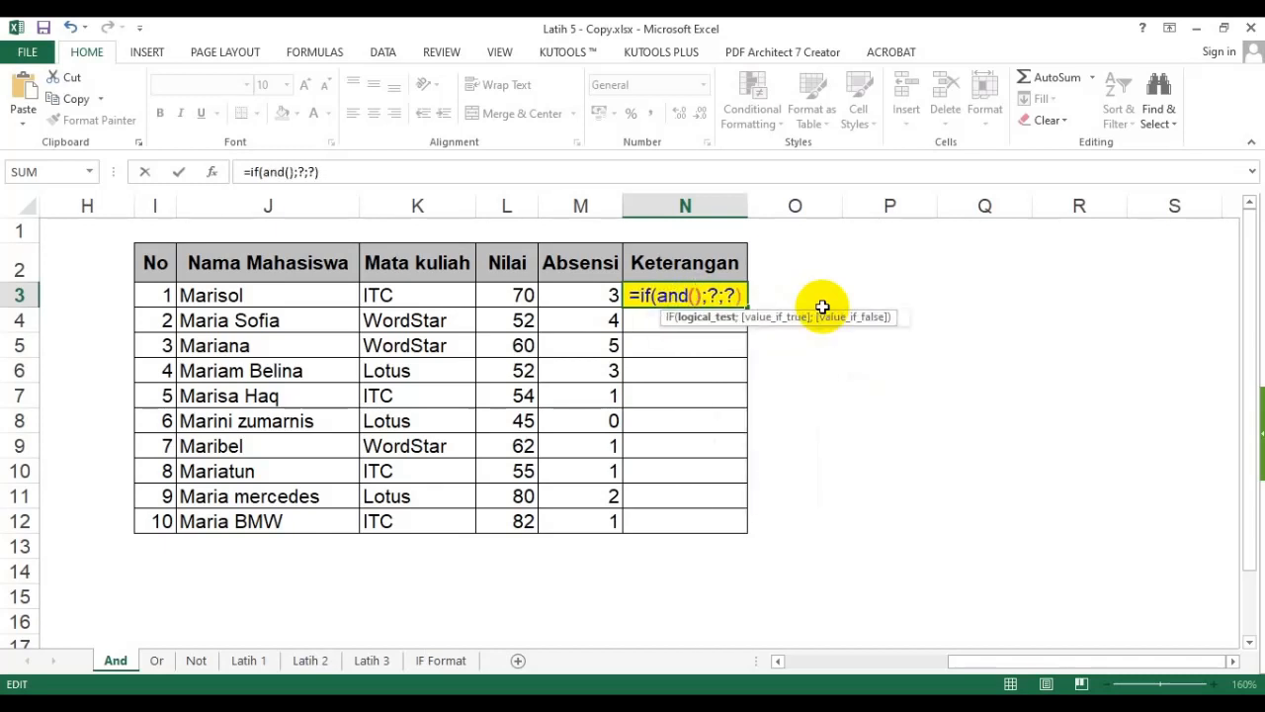
- Fill the AND function with the two conditions L3>=60 and M3<=3
click(697, 296)
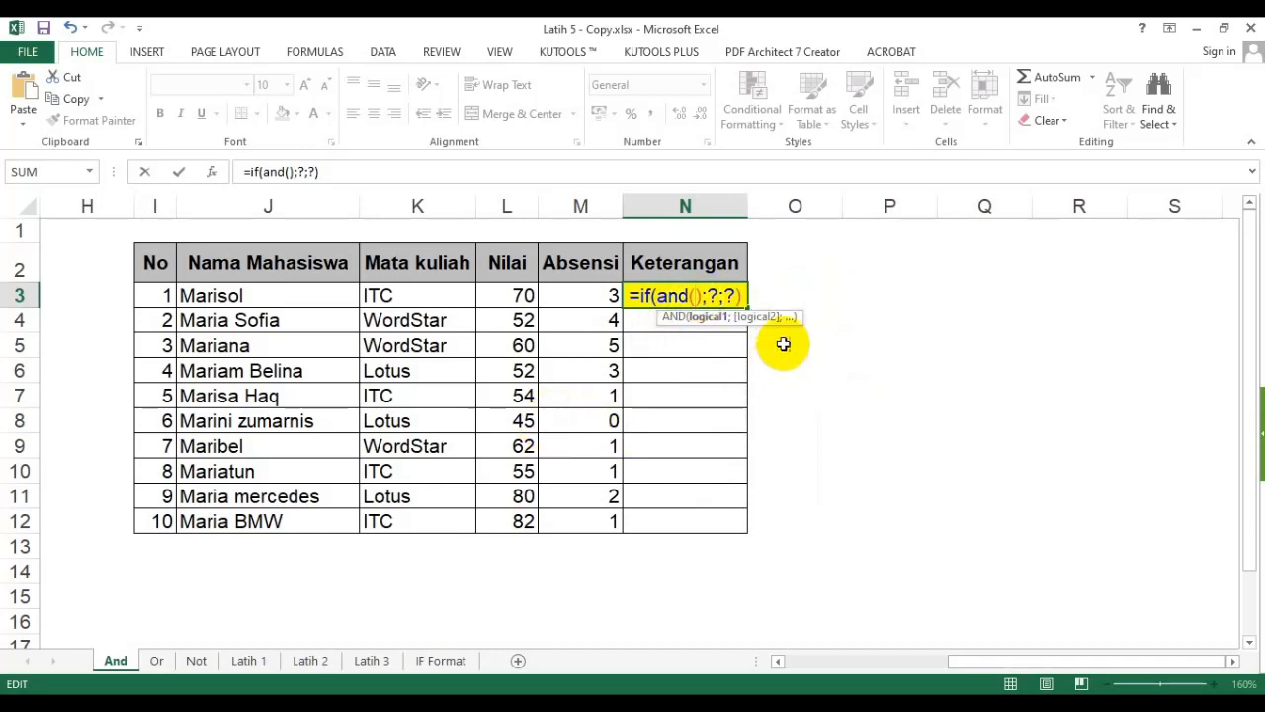
click(509, 297)
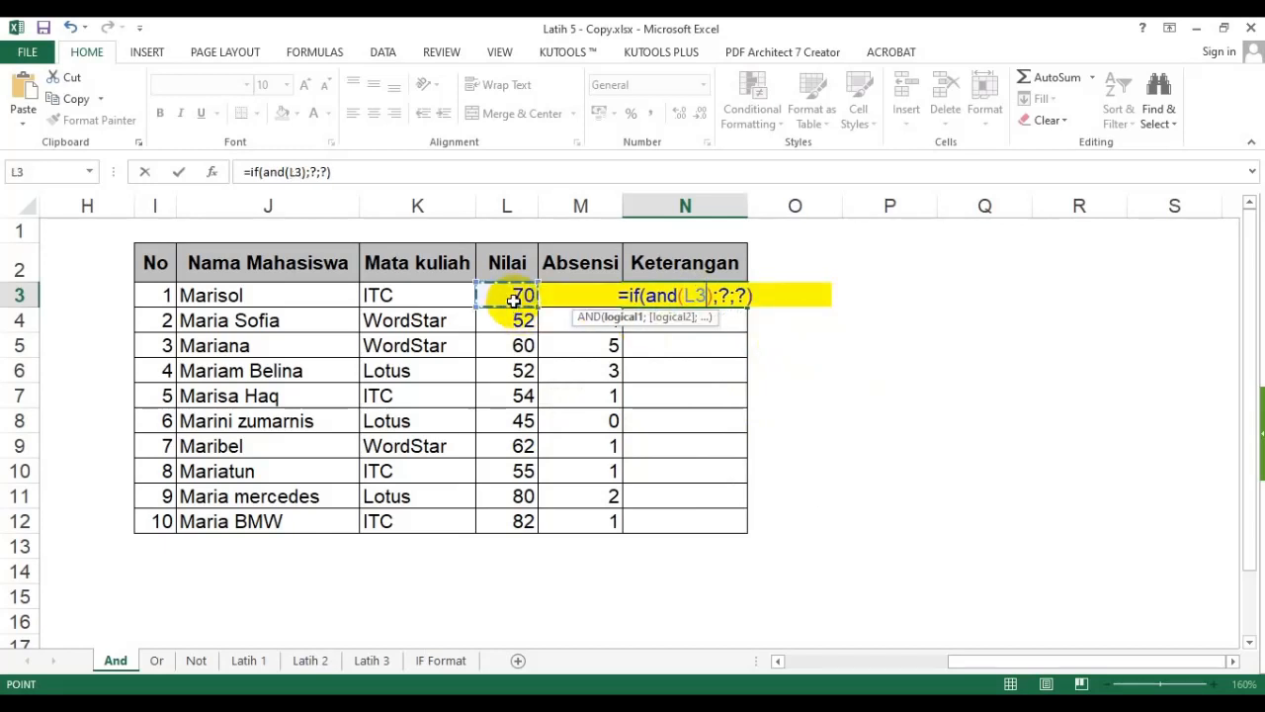
text(>=60)
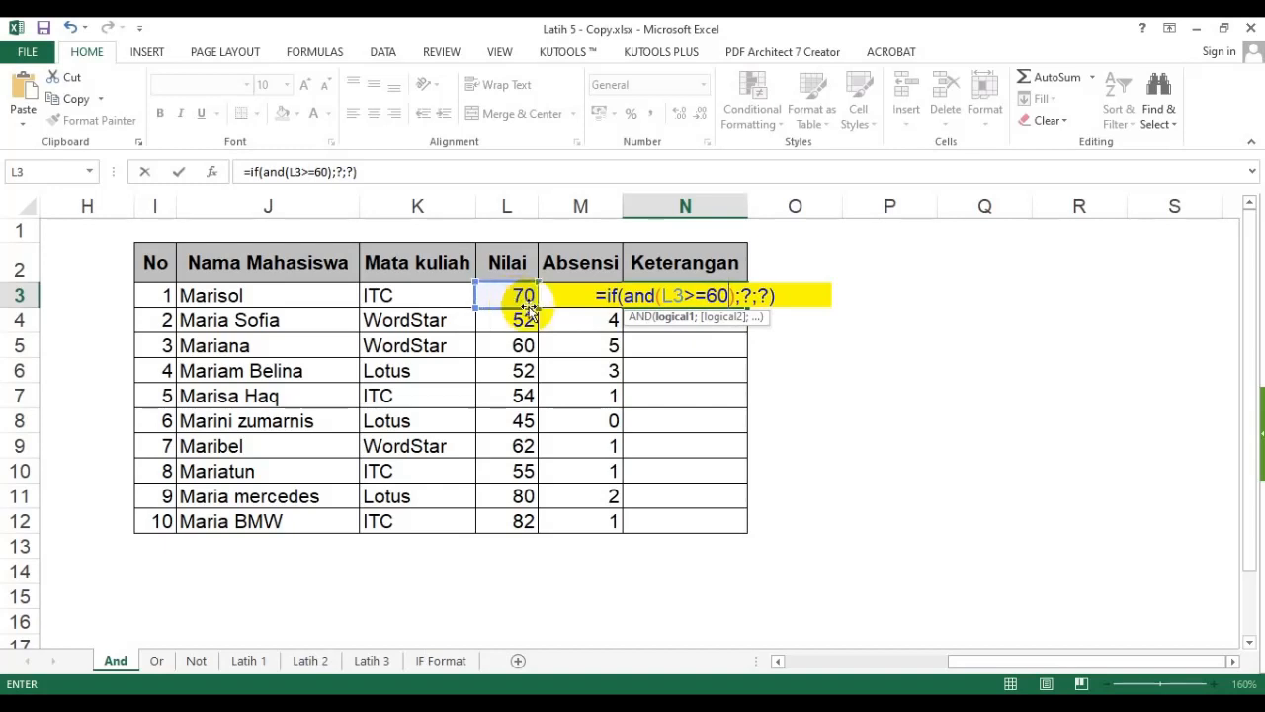
text(;)
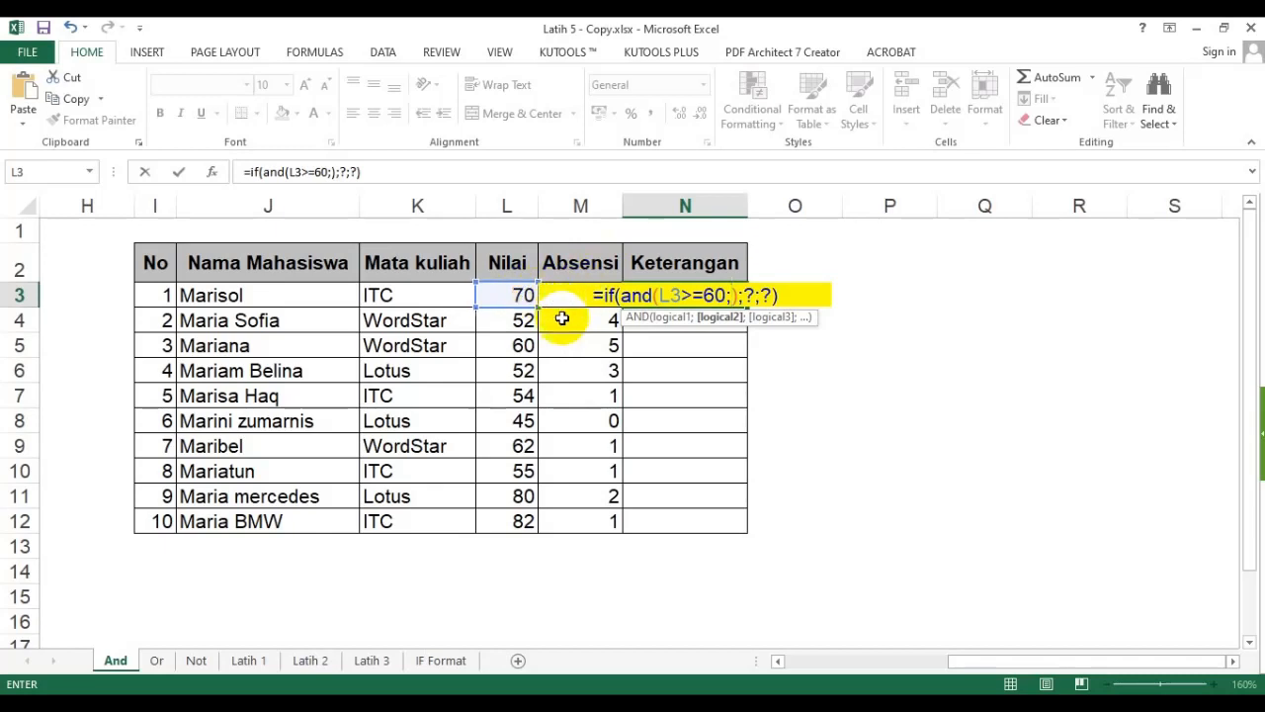
click(561, 322)
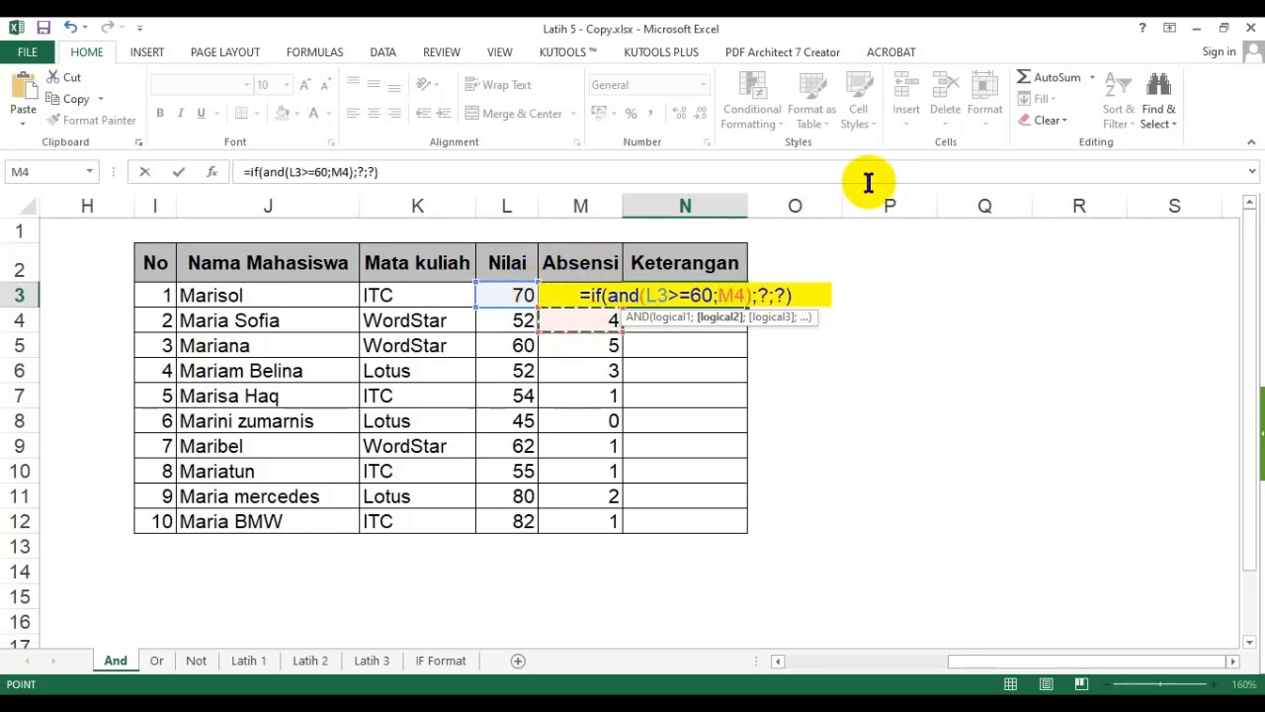
key(Up)
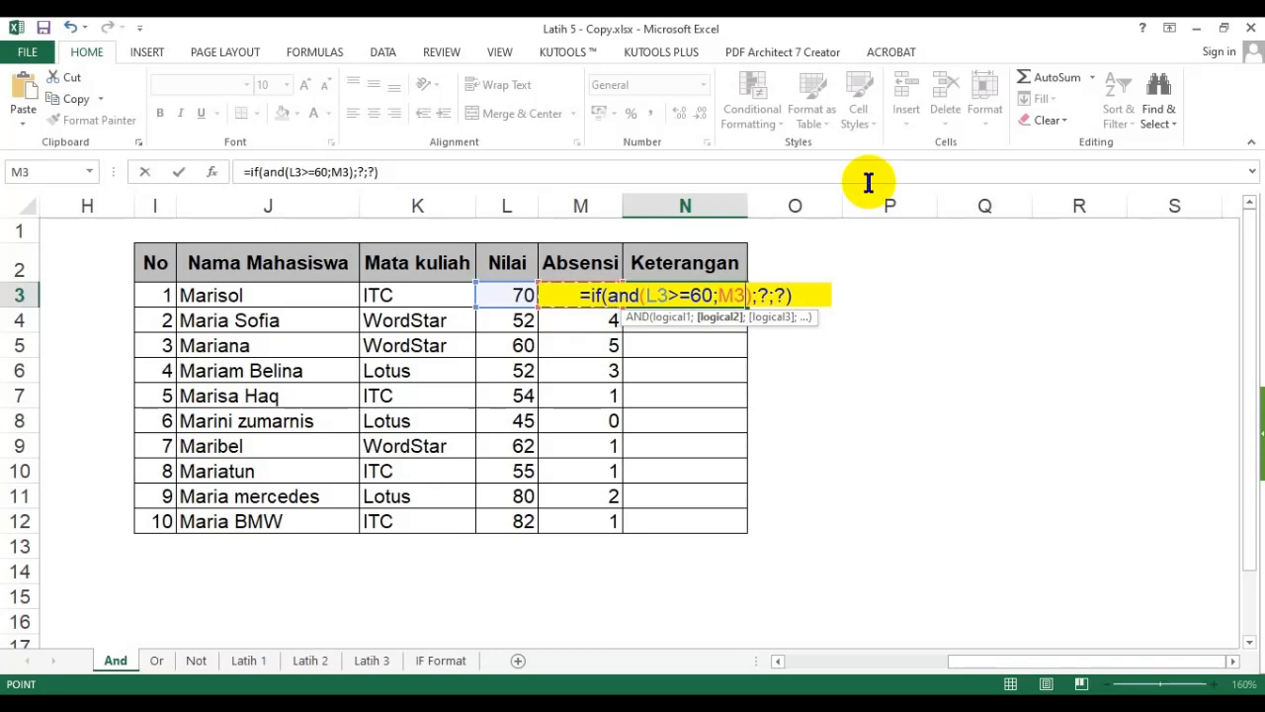
text(<=3)
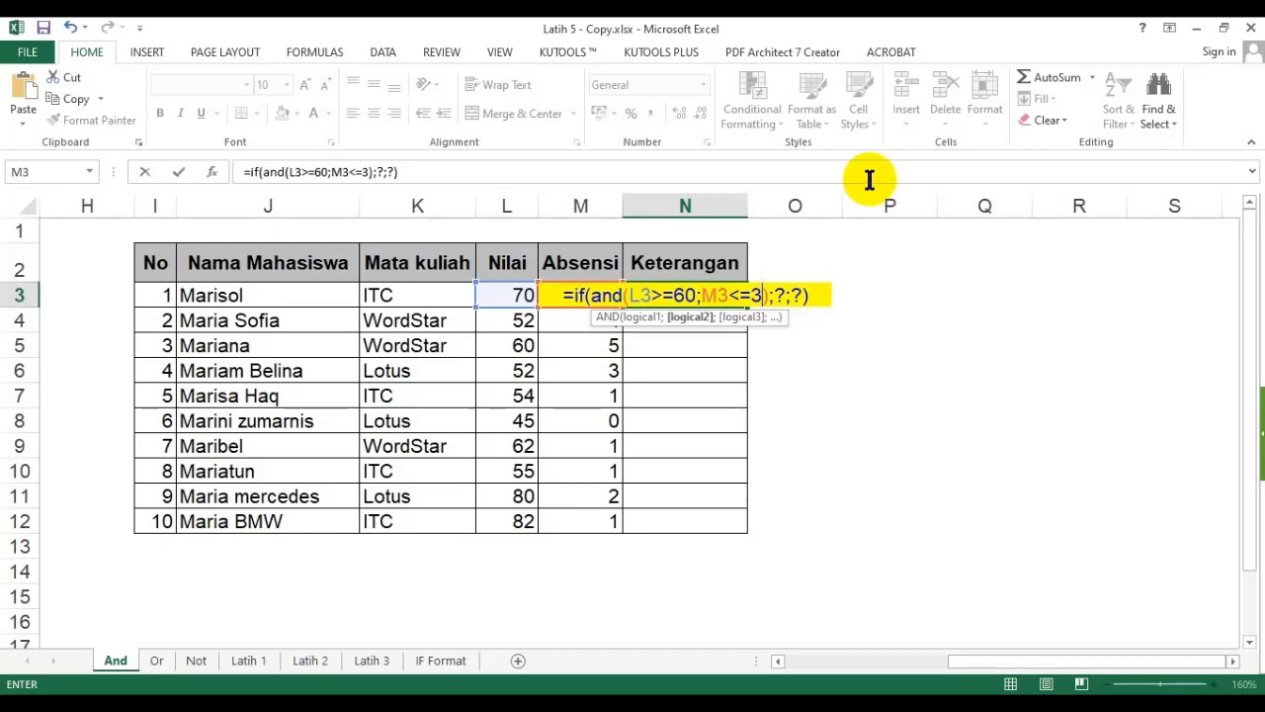
- Replace the IF placeholders with "Lulus" and "Ulang", enter the formula in N3, and fill it down to N12
click(779, 300)
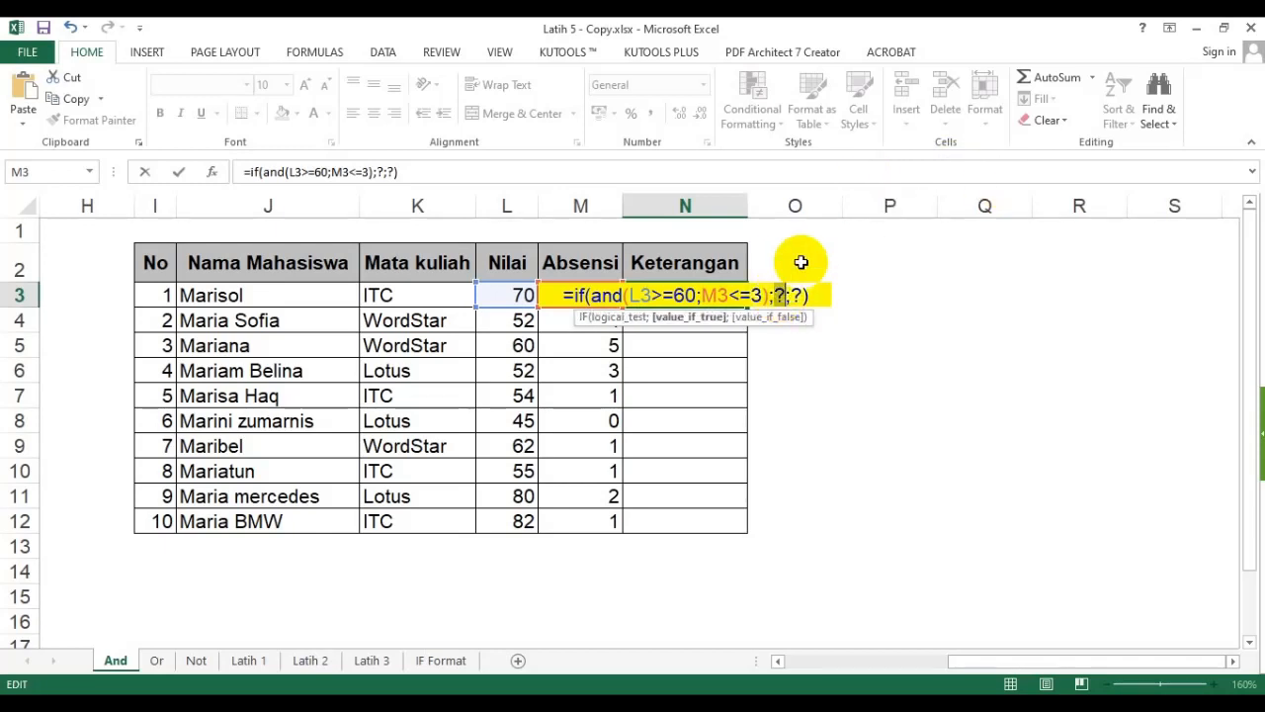
key(BackSpace)
text("Lulus")
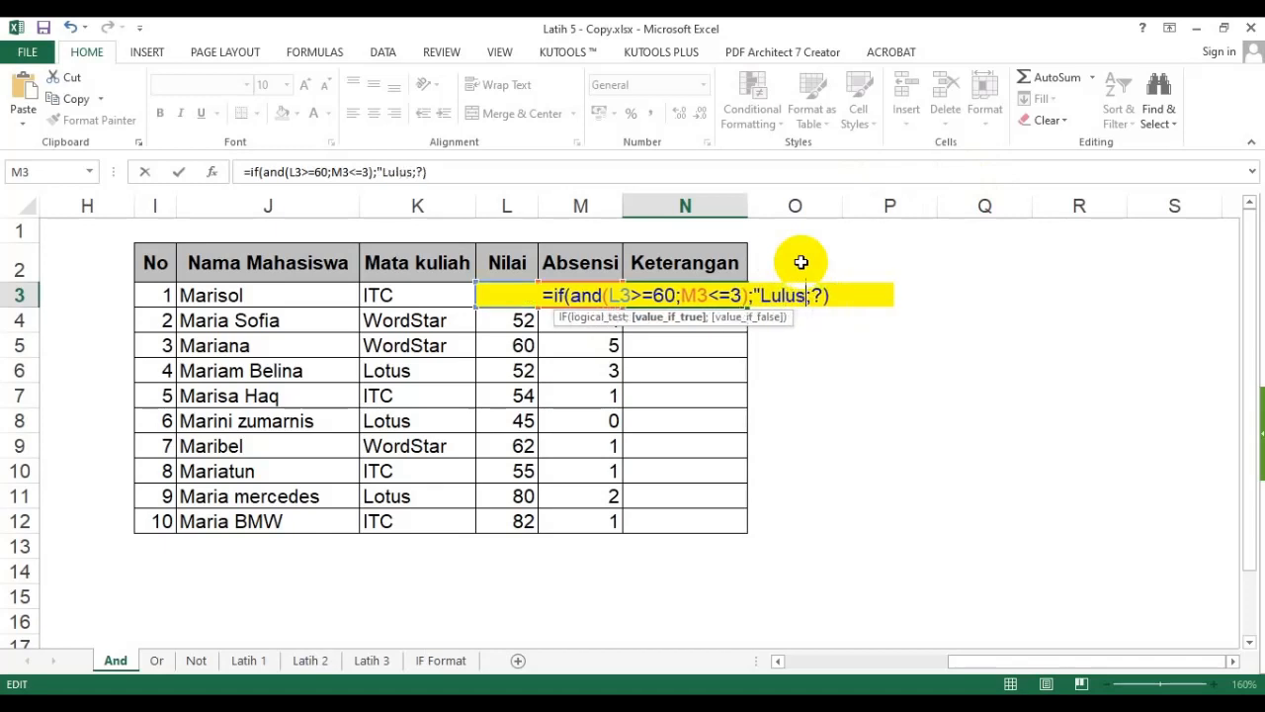
double_click(821, 295)
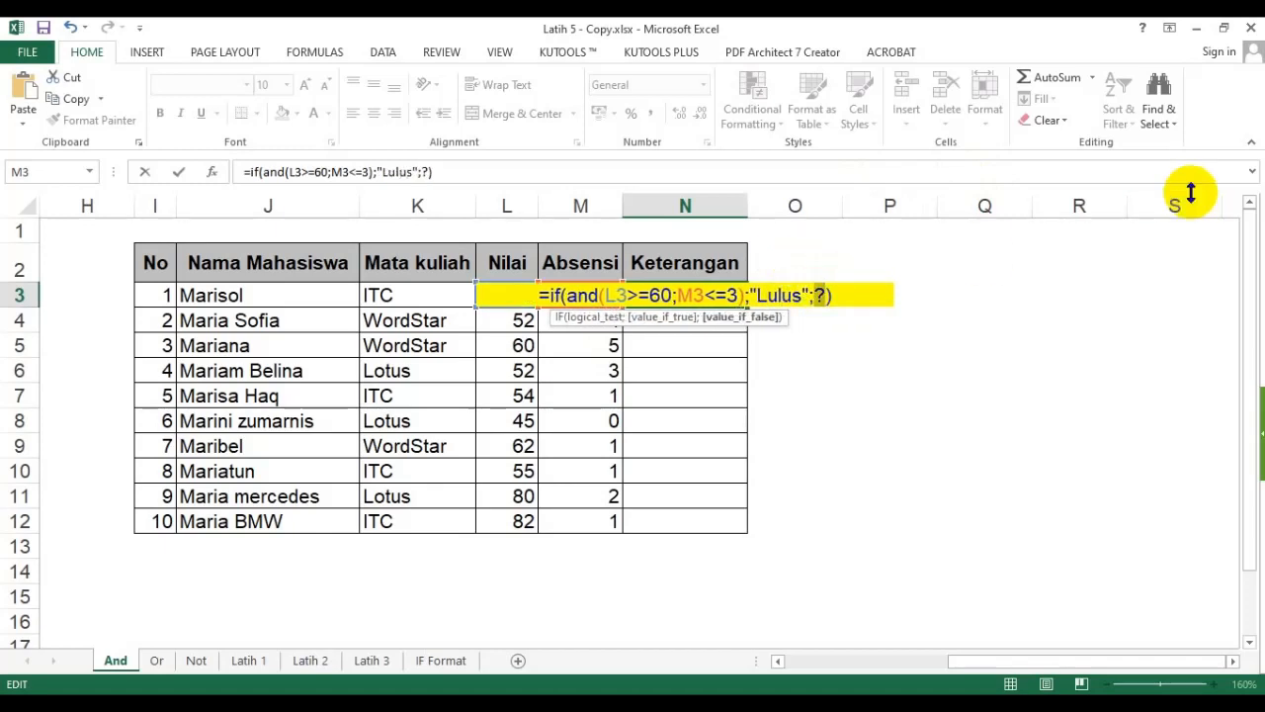
text("Ulang)
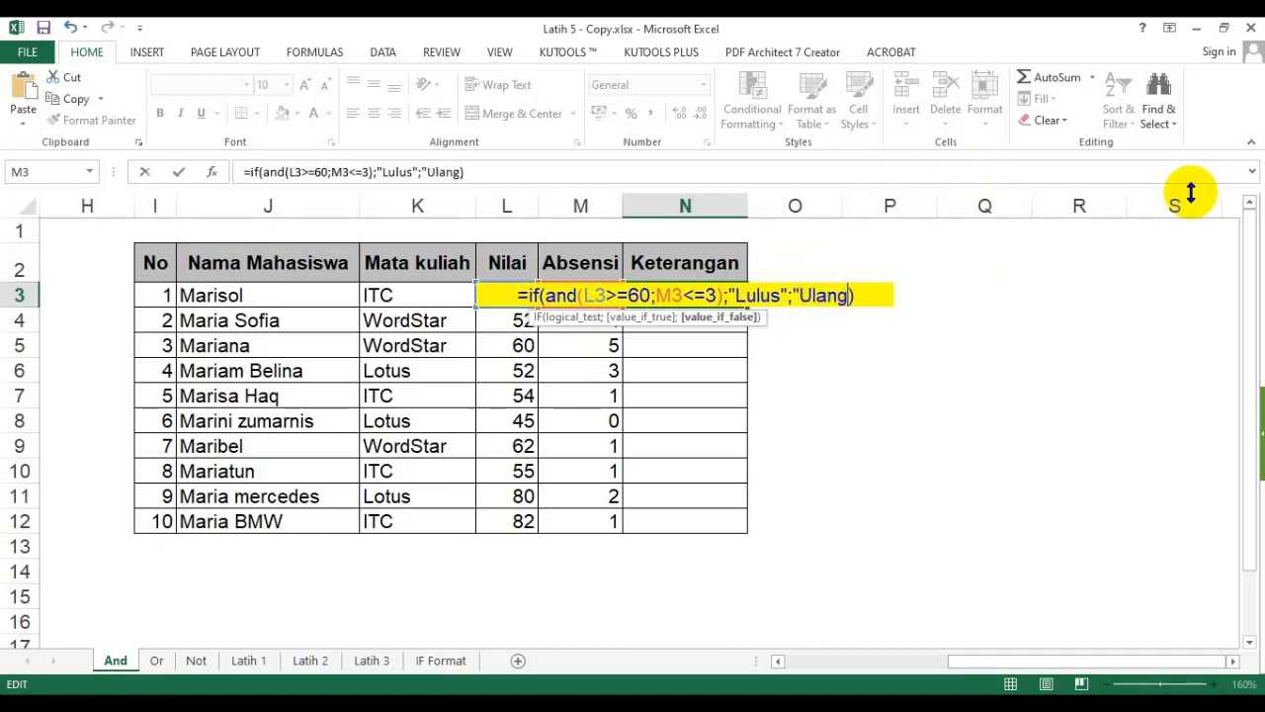
text(")
key(Return)
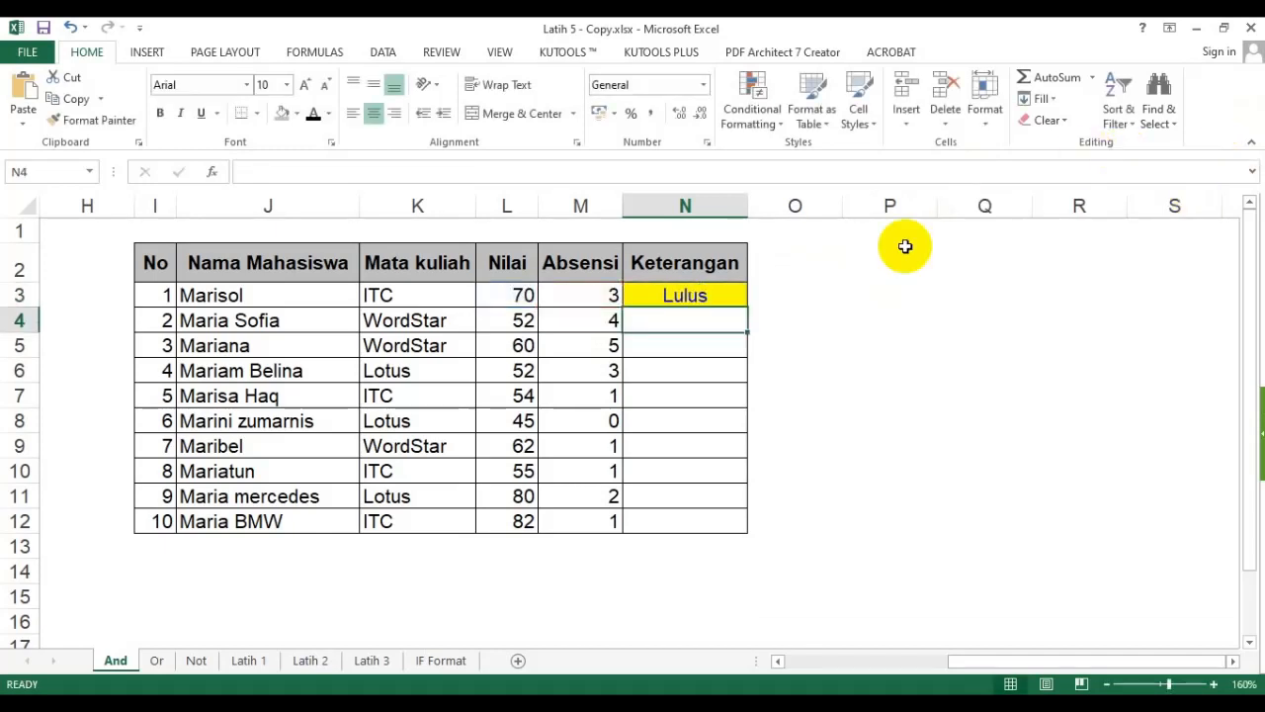
click(735, 297)
double_click(747, 307)
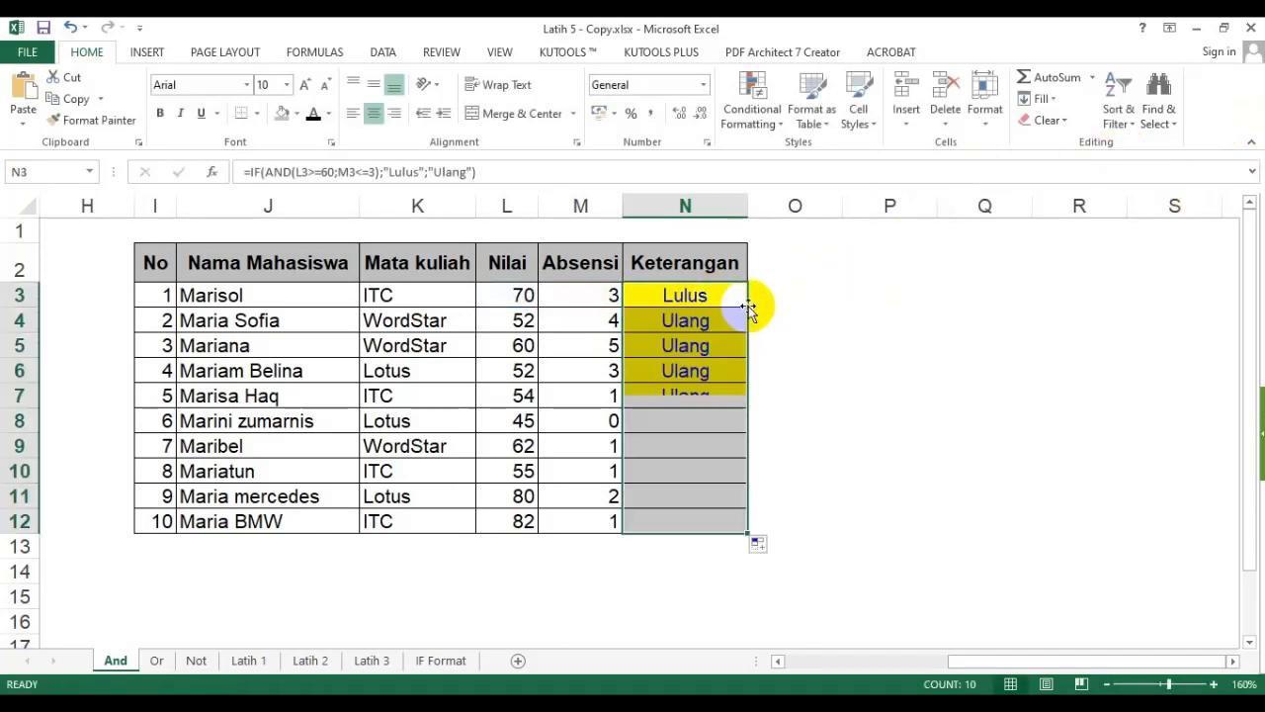
- Check several students' Nilai and Absensi values against their Keterangan results in the second table
click(518, 319)
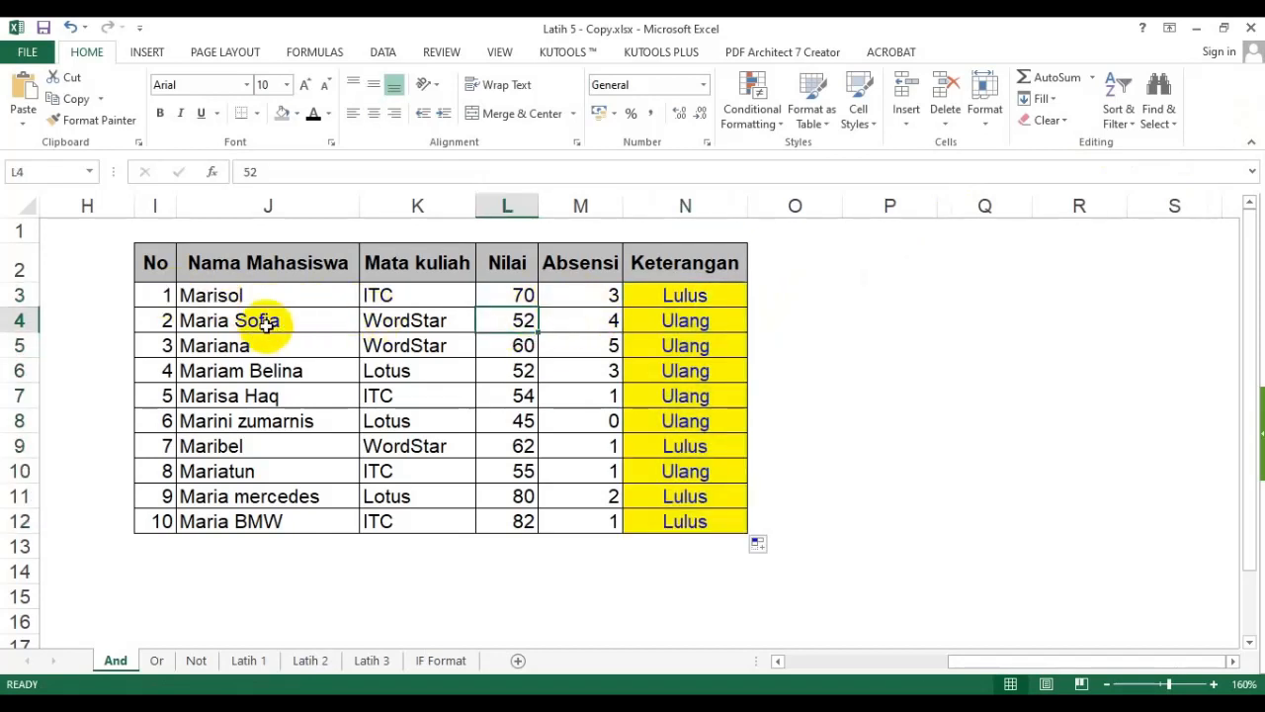
drag(500, 320, 556, 320)
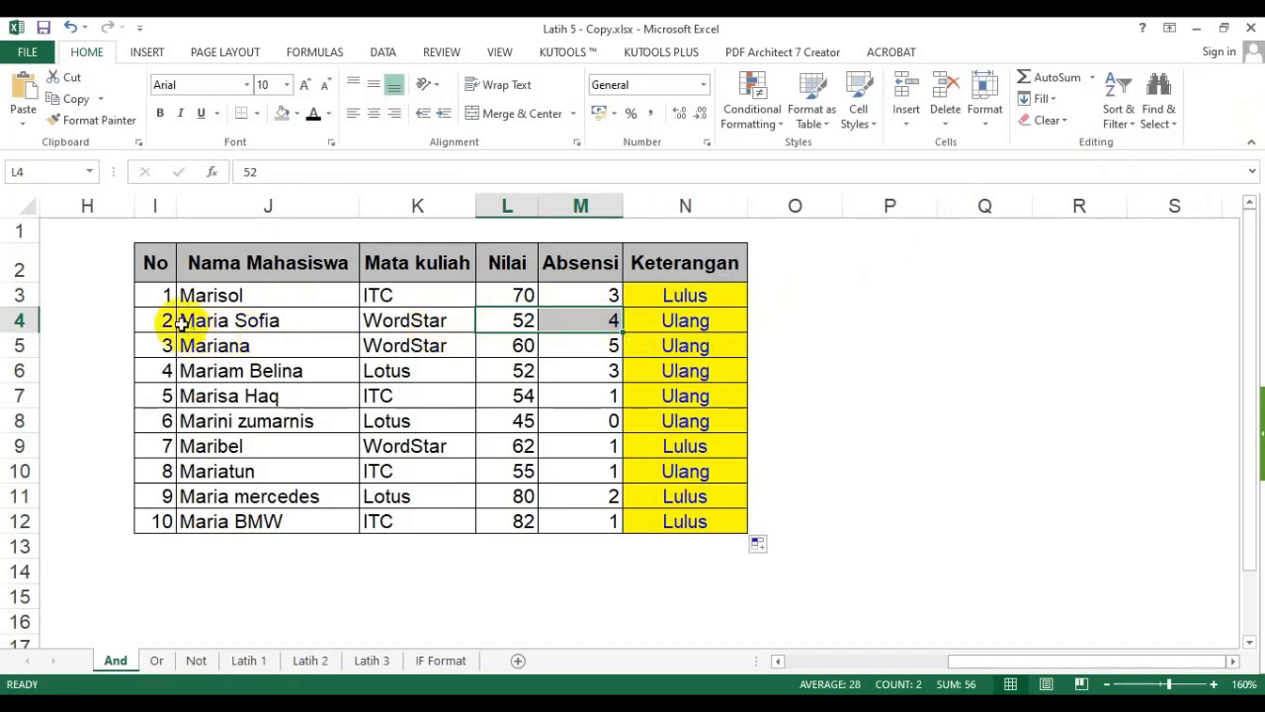
click(504, 318)
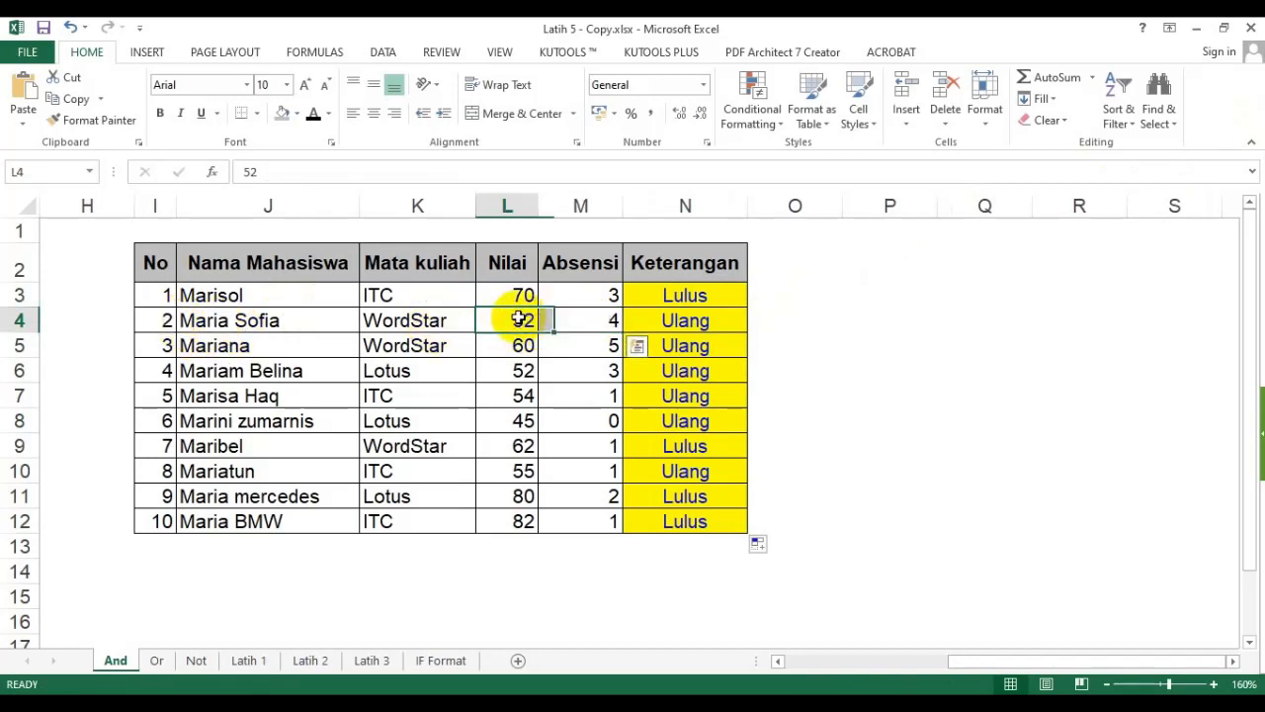
click(592, 318)
click(518, 320)
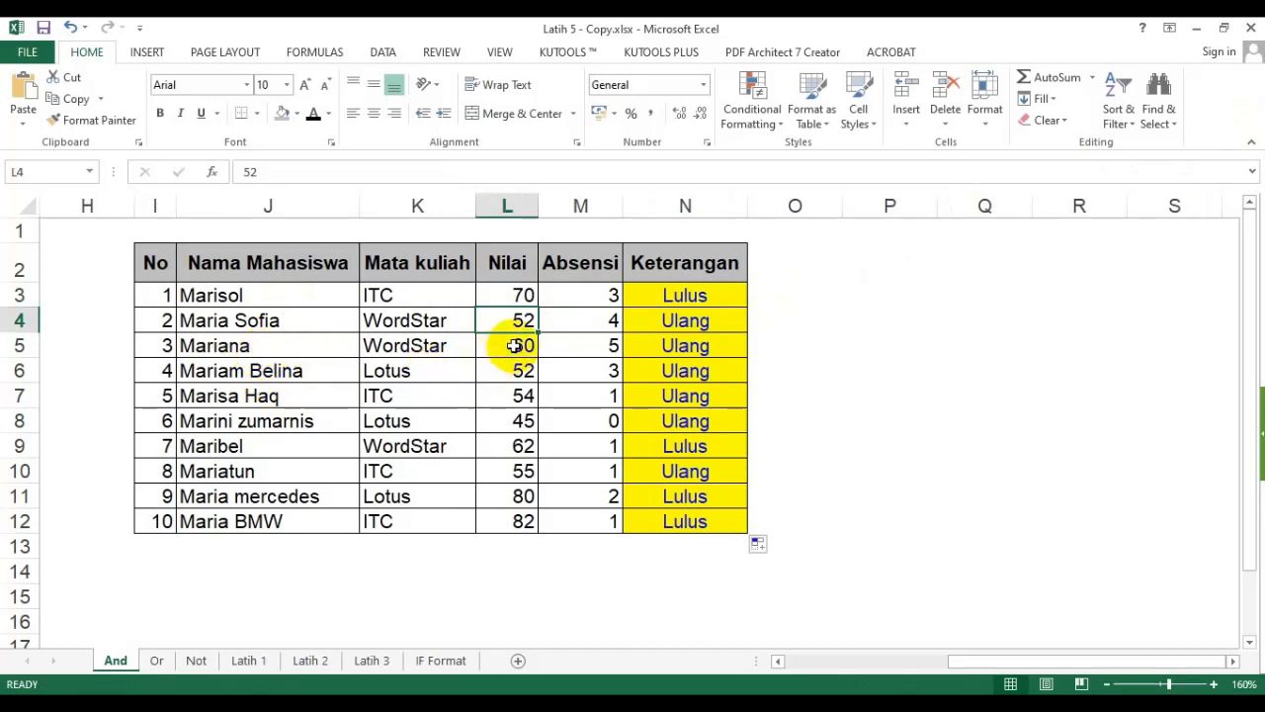
click(515, 345)
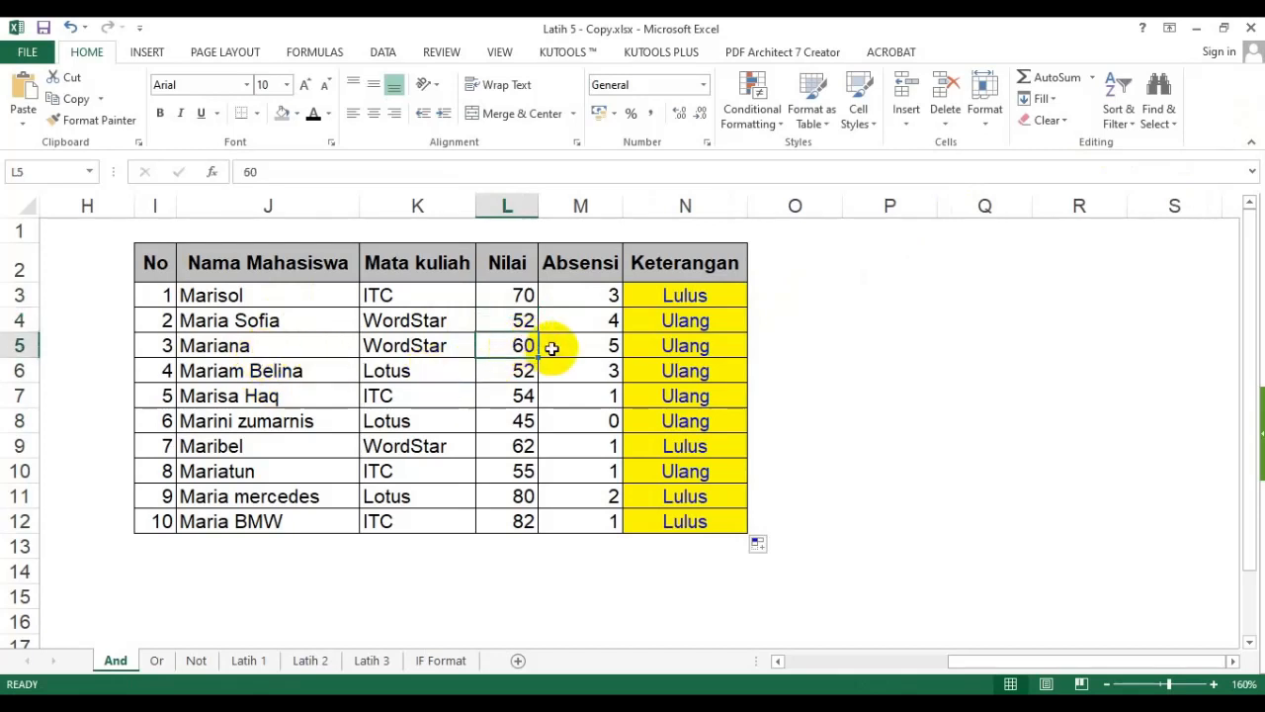
click(579, 346)
click(660, 348)
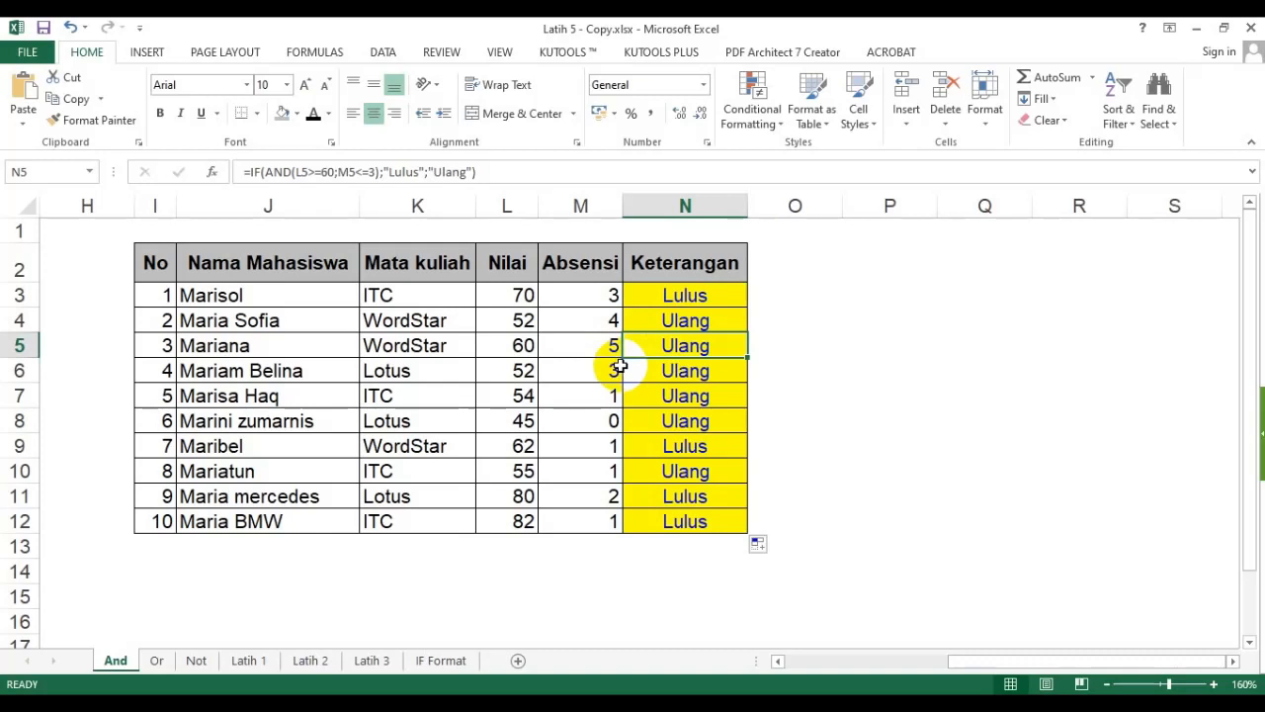
- Copy the N3 formula text and paste it as plain text into cell J14 below the second table
double_click(699, 294)
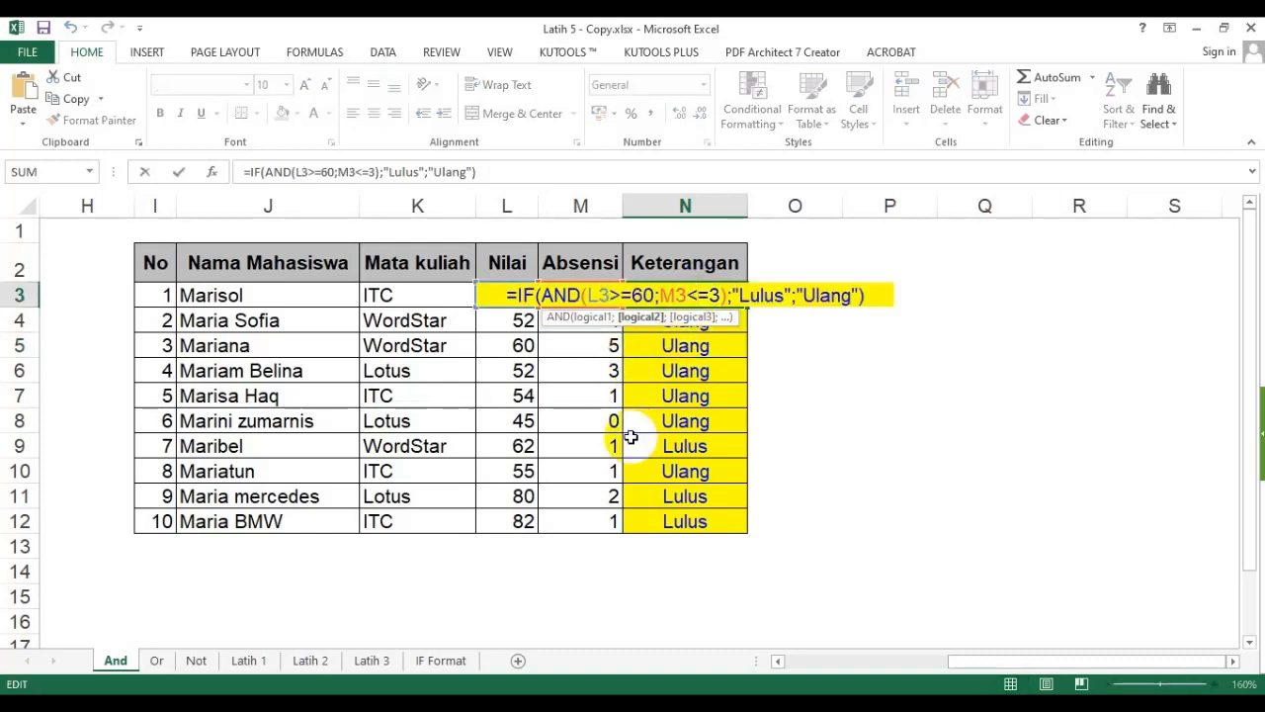
key(Escape)
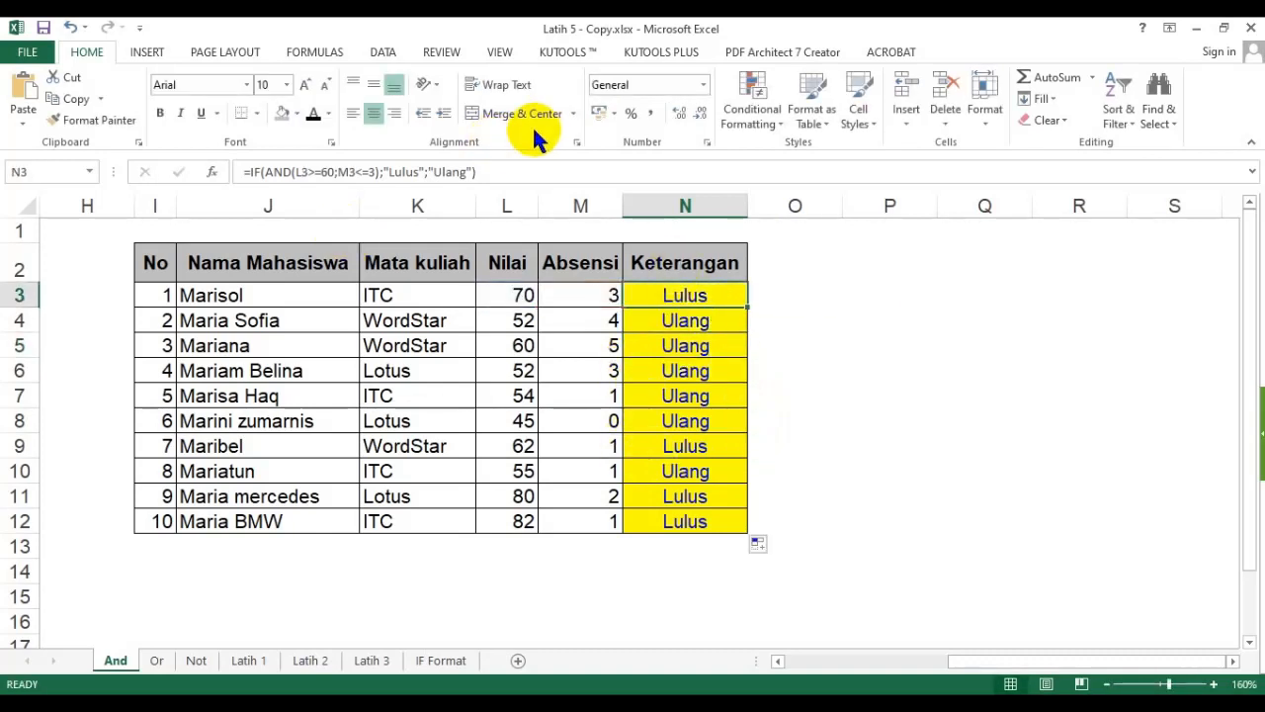
drag(509, 173, 204, 175)
key(ctrl+c)
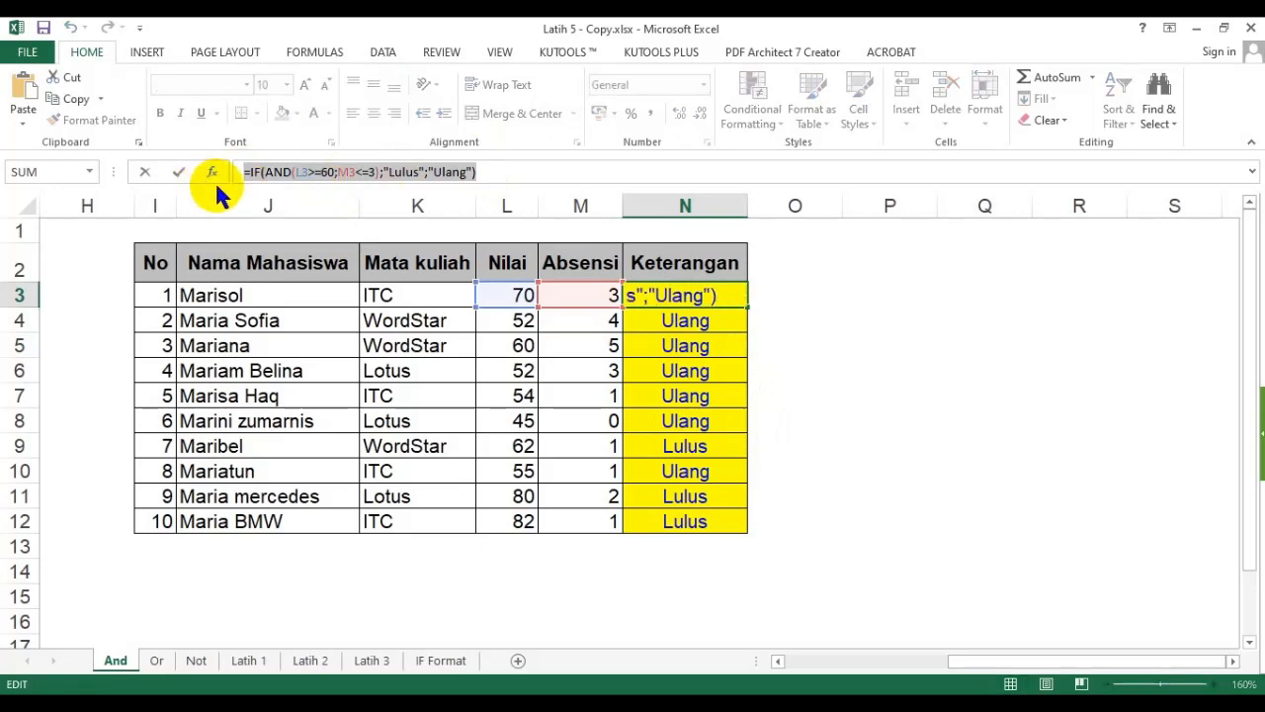
click(166, 570)
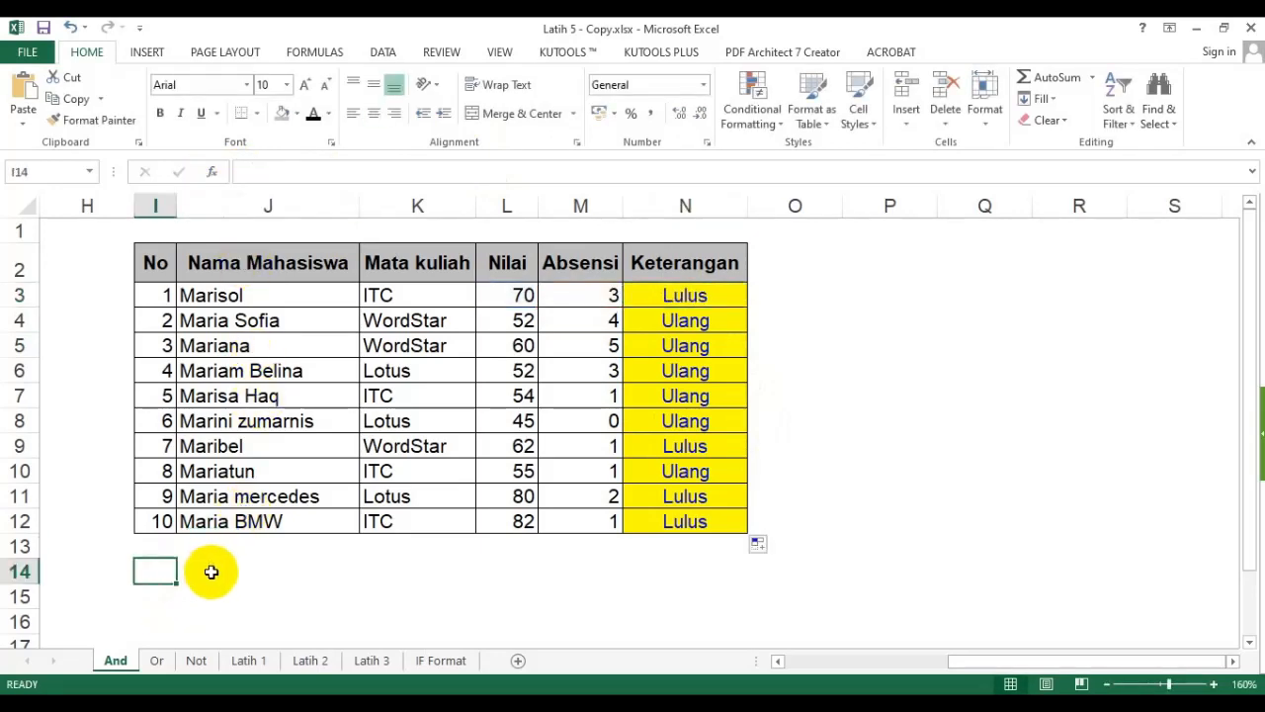
click(211, 569)
drag(979, 664, 907, 668)
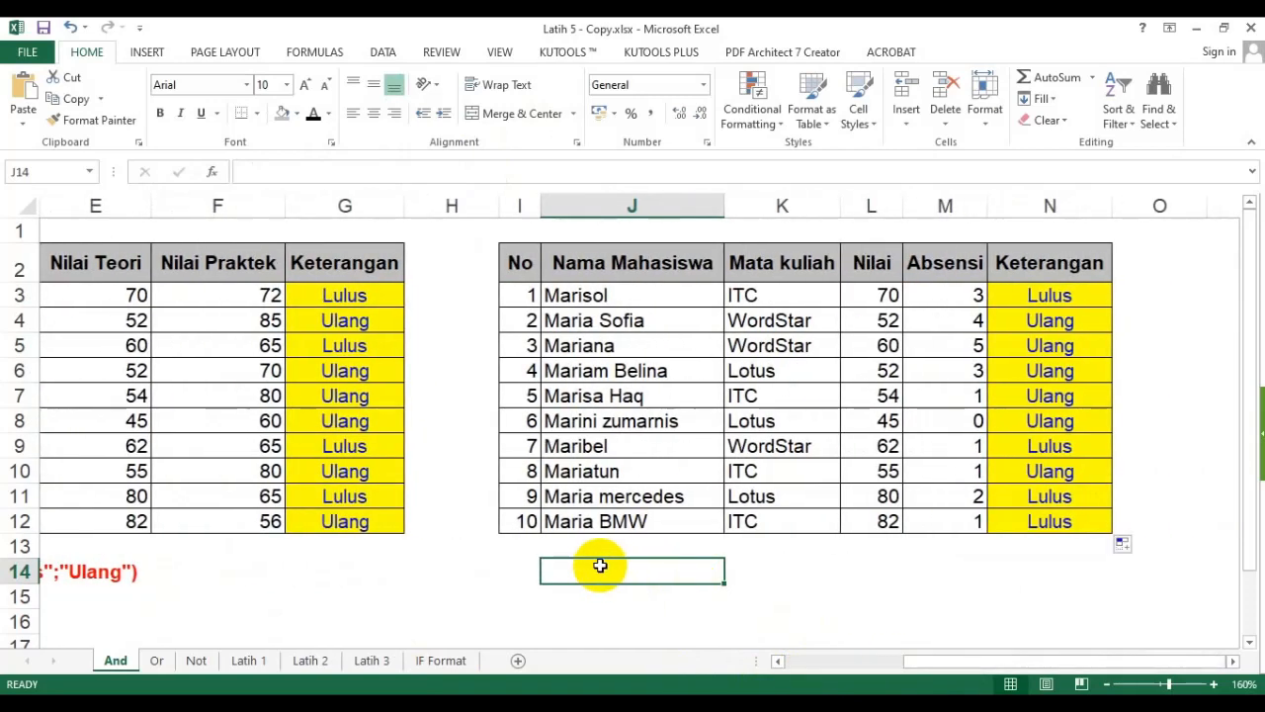
double_click(600, 566)
key(ctrl+v)
key(Return)
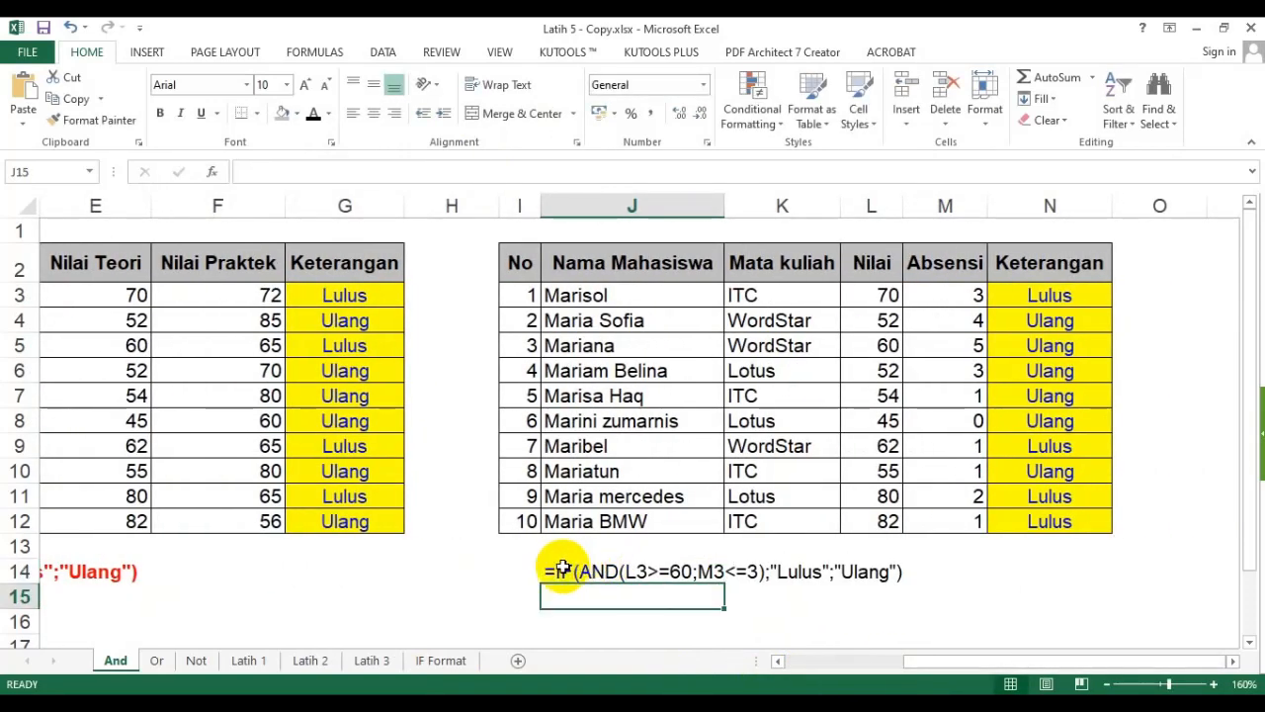
- Format the formula text in J14 with red font color and bold
click(556, 571)
click(330, 117)
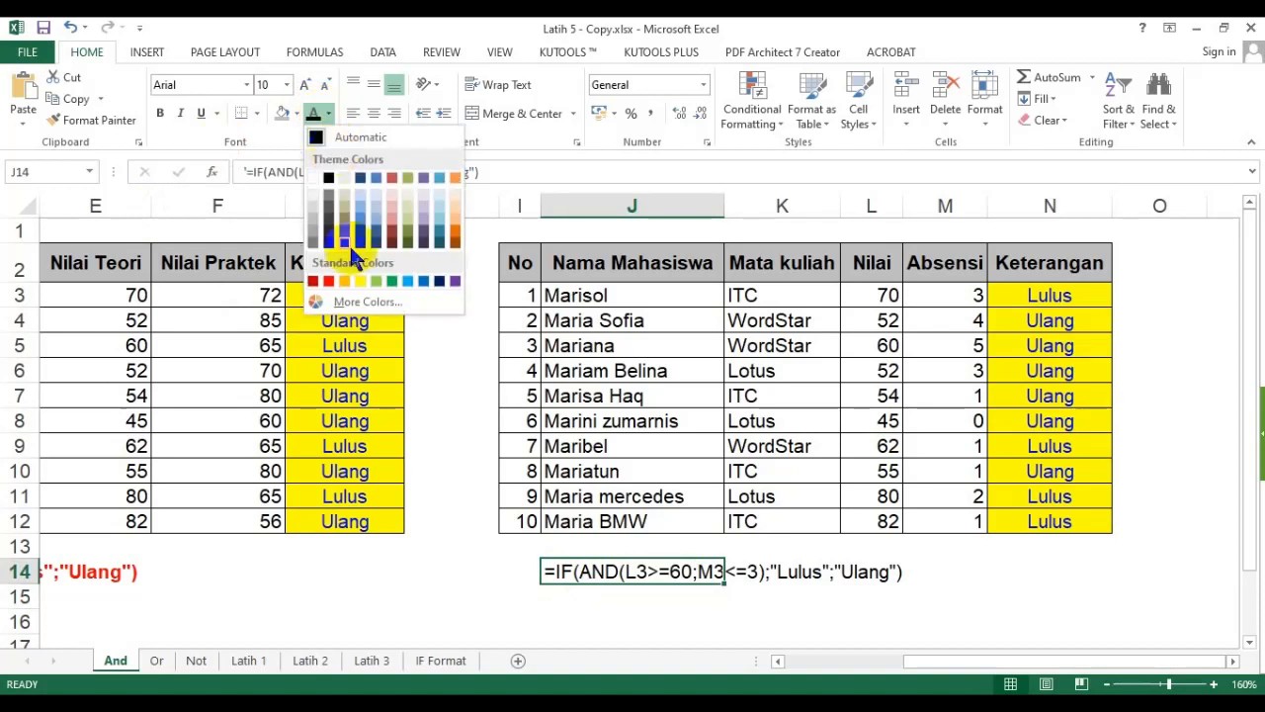
click(336, 282)
click(162, 114)
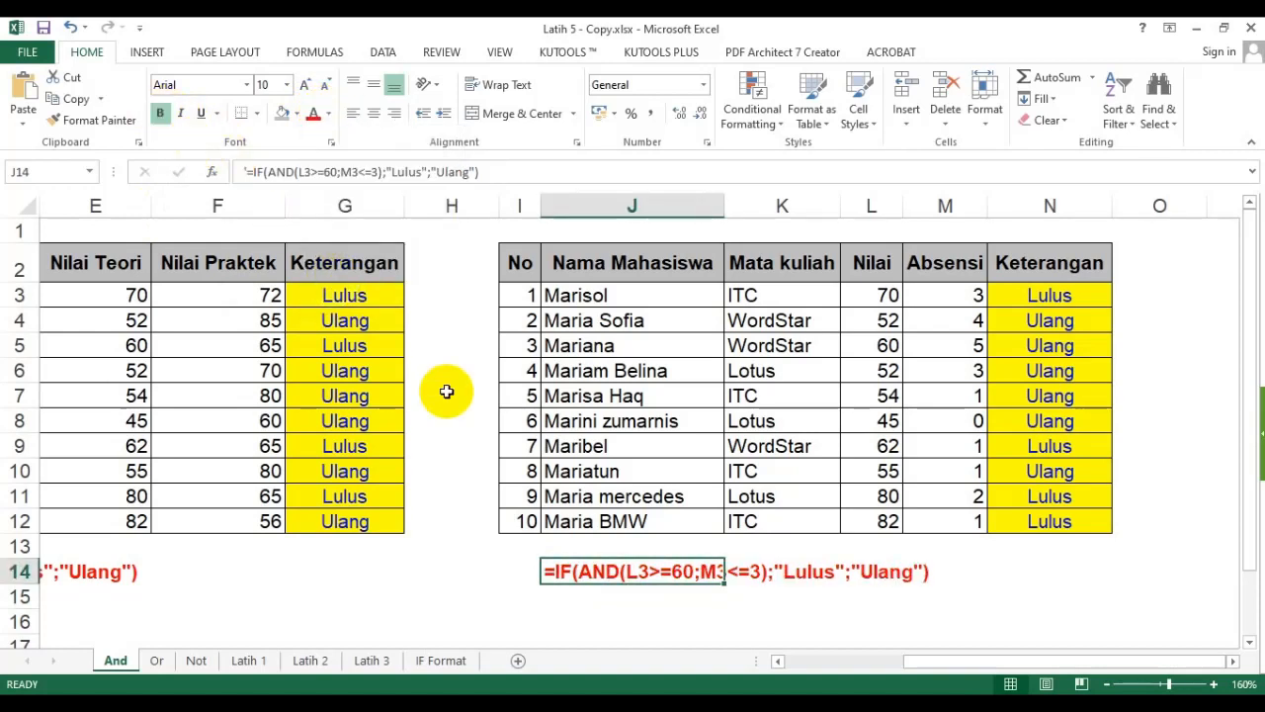
- Highlight the AND conditions inside the J14 formula text to explain them
double_click(591, 568)
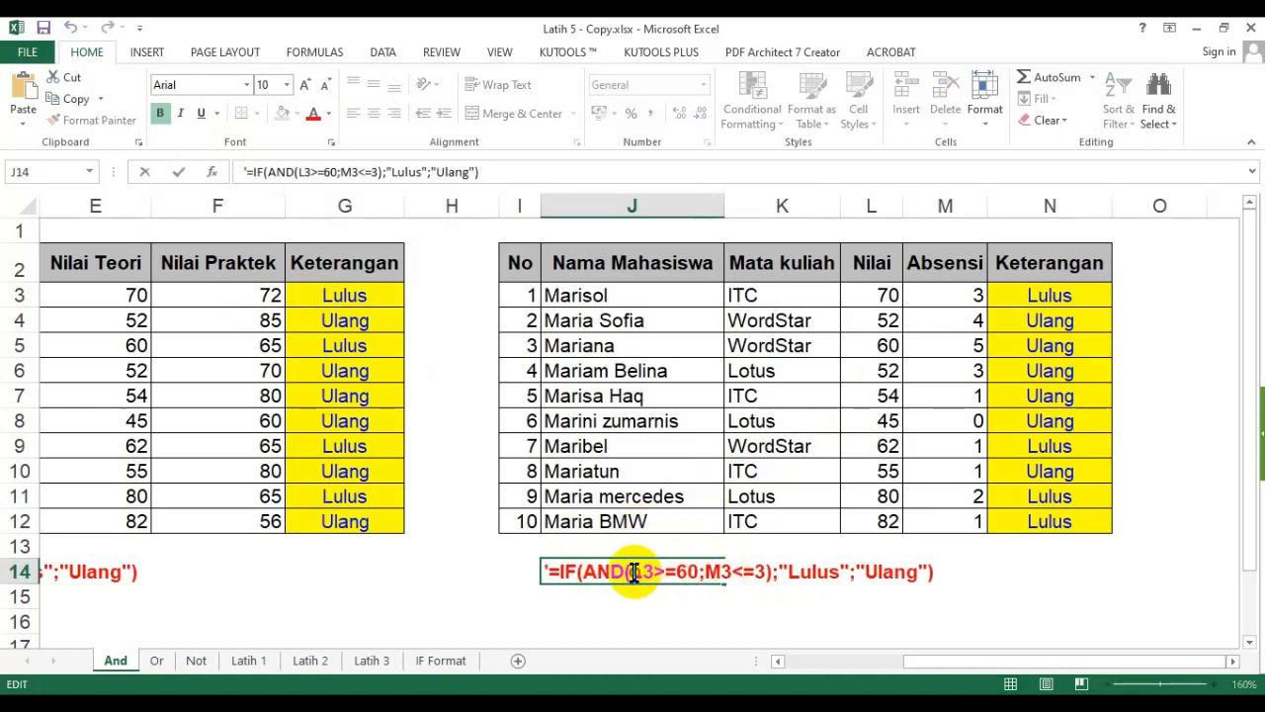
drag(633, 574, 768, 573)
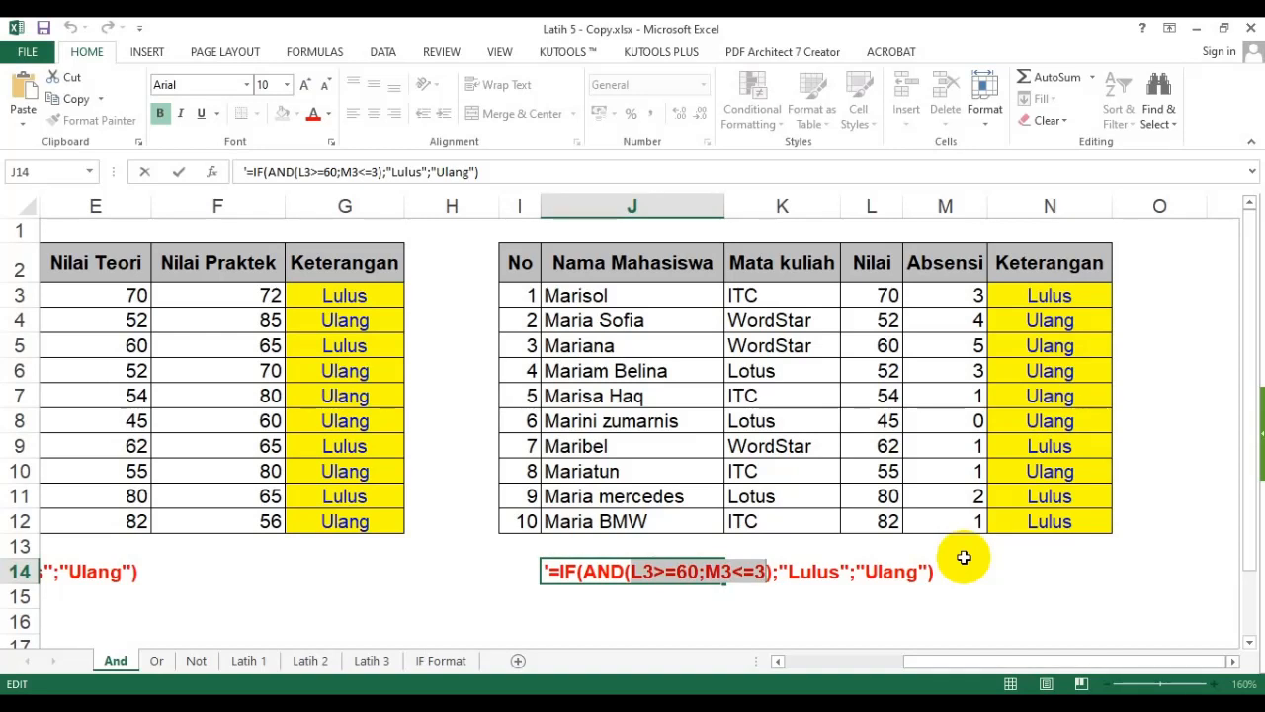
key(Return)
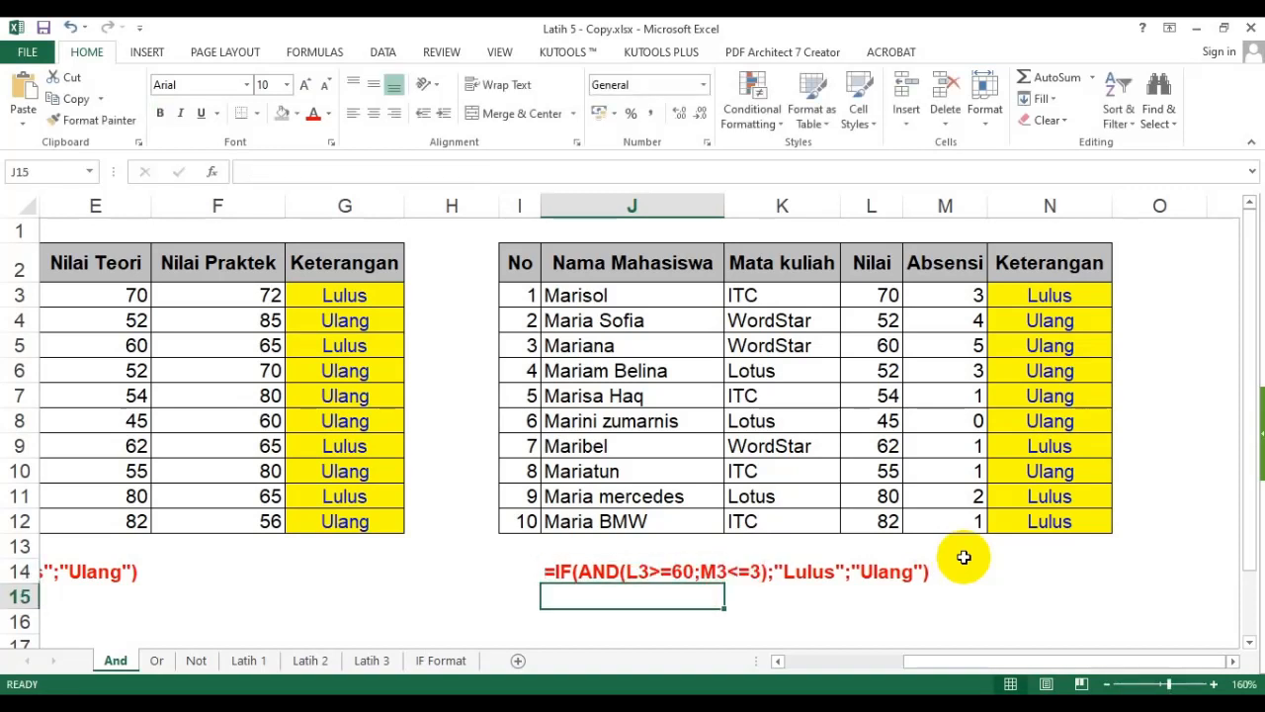
click(392, 545)
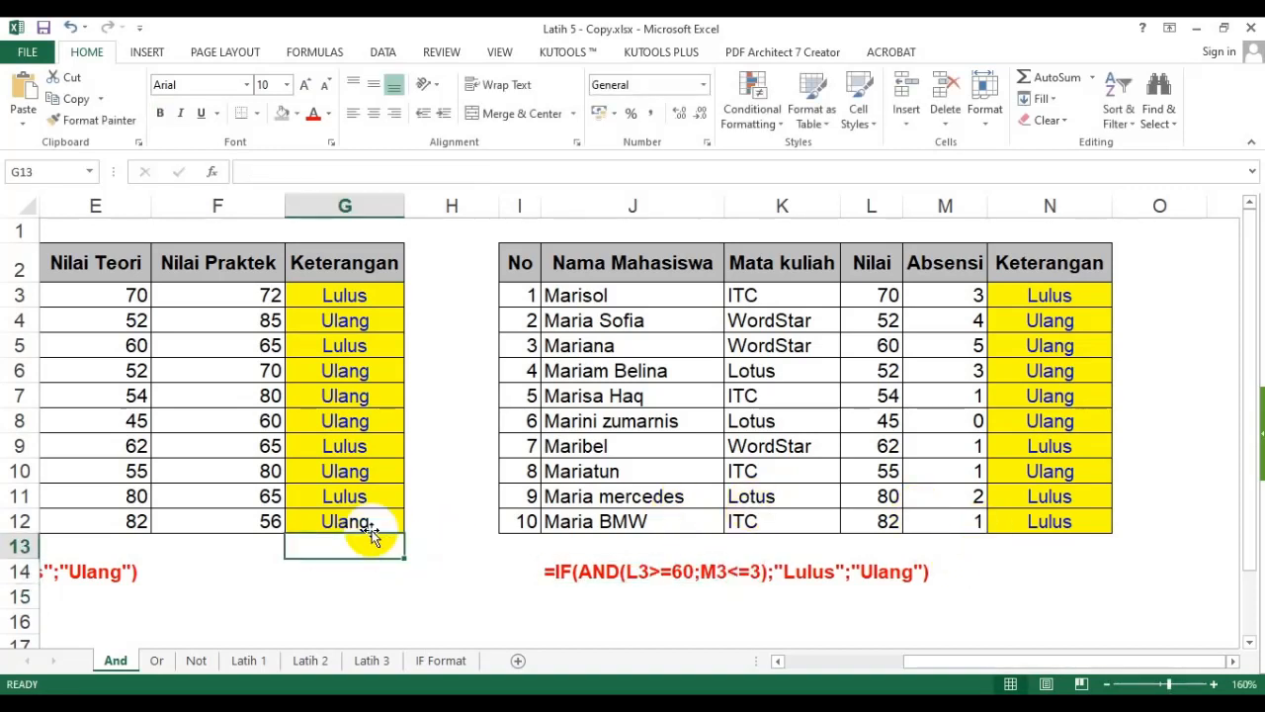
- Switch to the Or sheet and zoom in to 180%
click(156, 661)
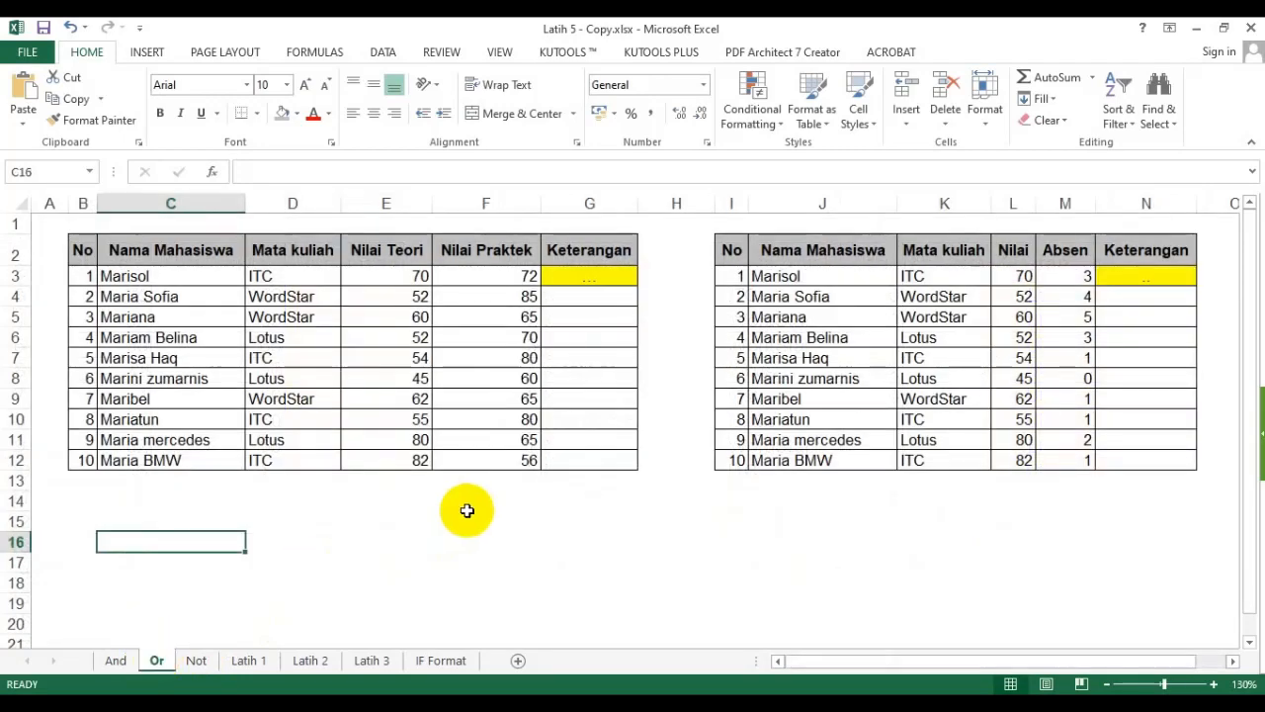
click(1215, 685)
click(1214, 685)
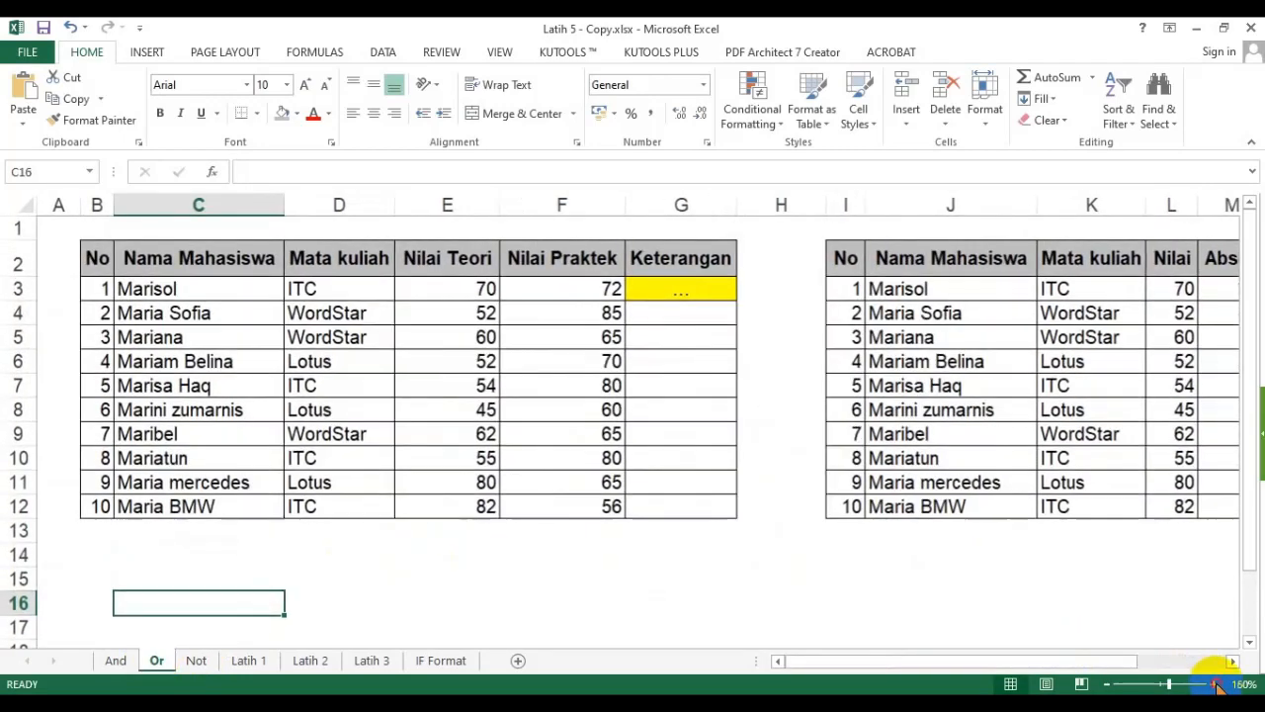
click(1215, 685)
click(1214, 685)
click(1215, 685)
drag(1248, 534, 1244, 489)
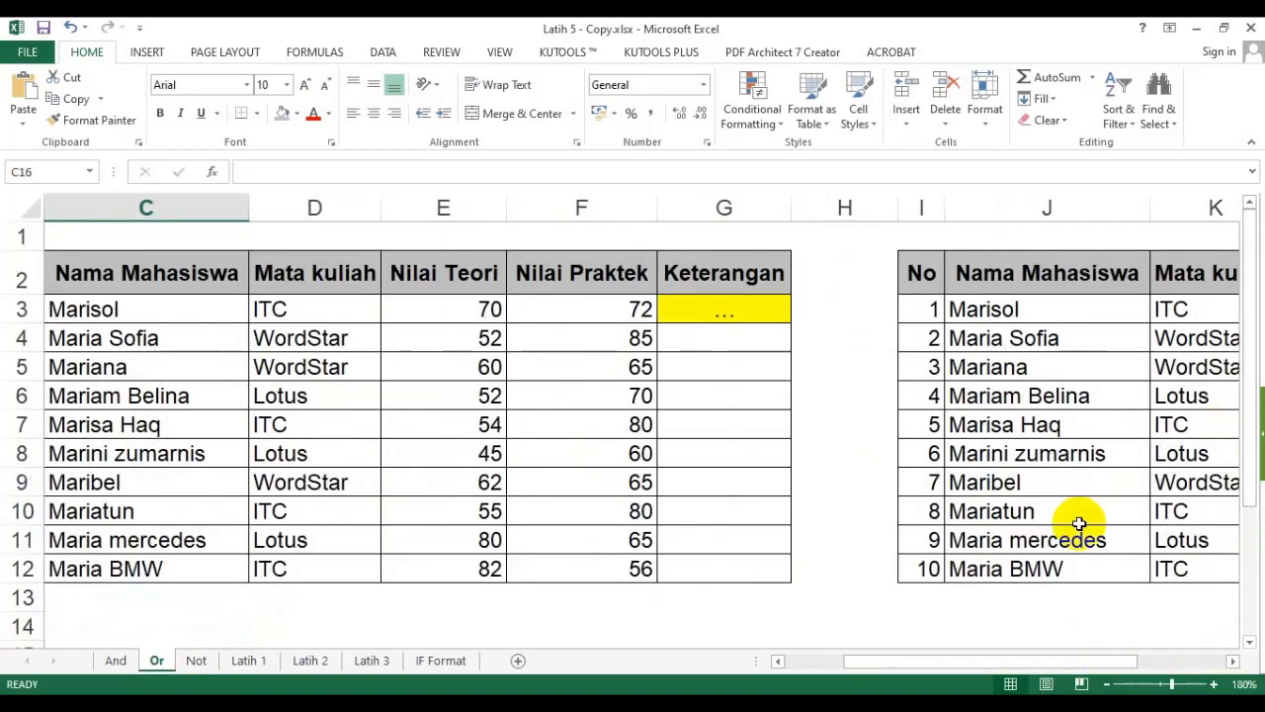
click(780, 664)
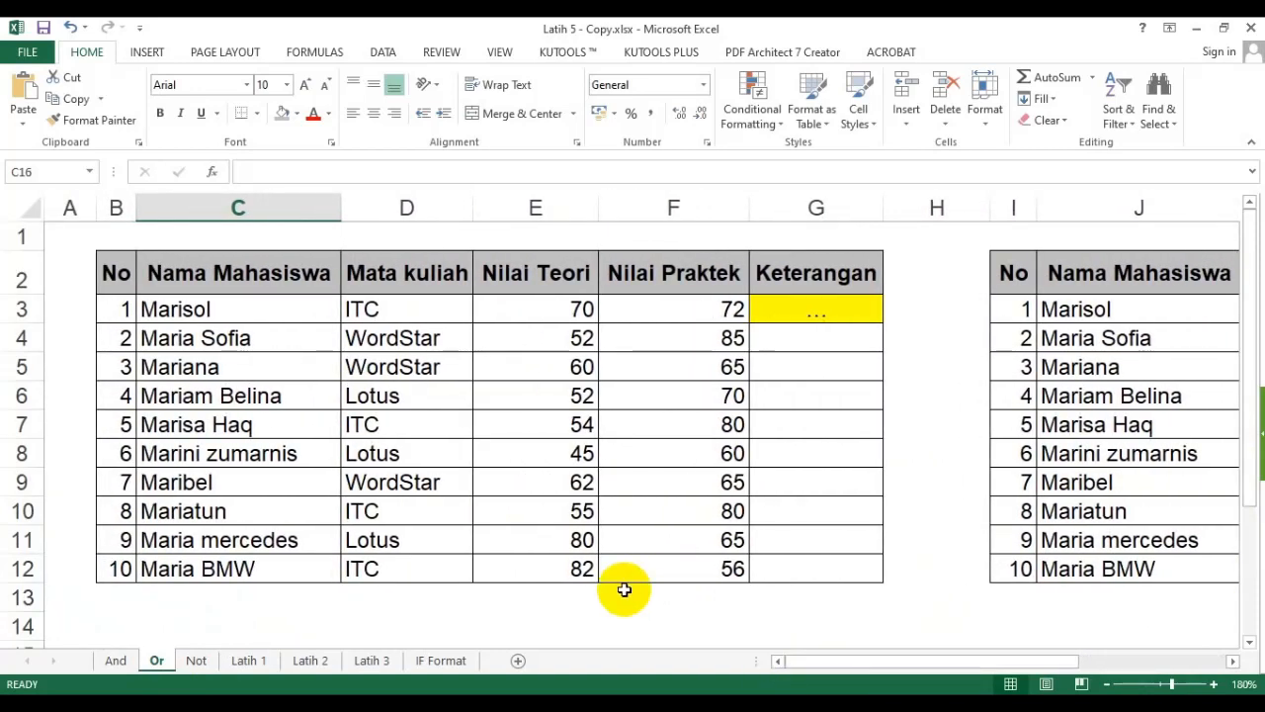
- Start an IF formula in G3 with three placeholder arguments: =if(?;?;?)
click(1105, 684)
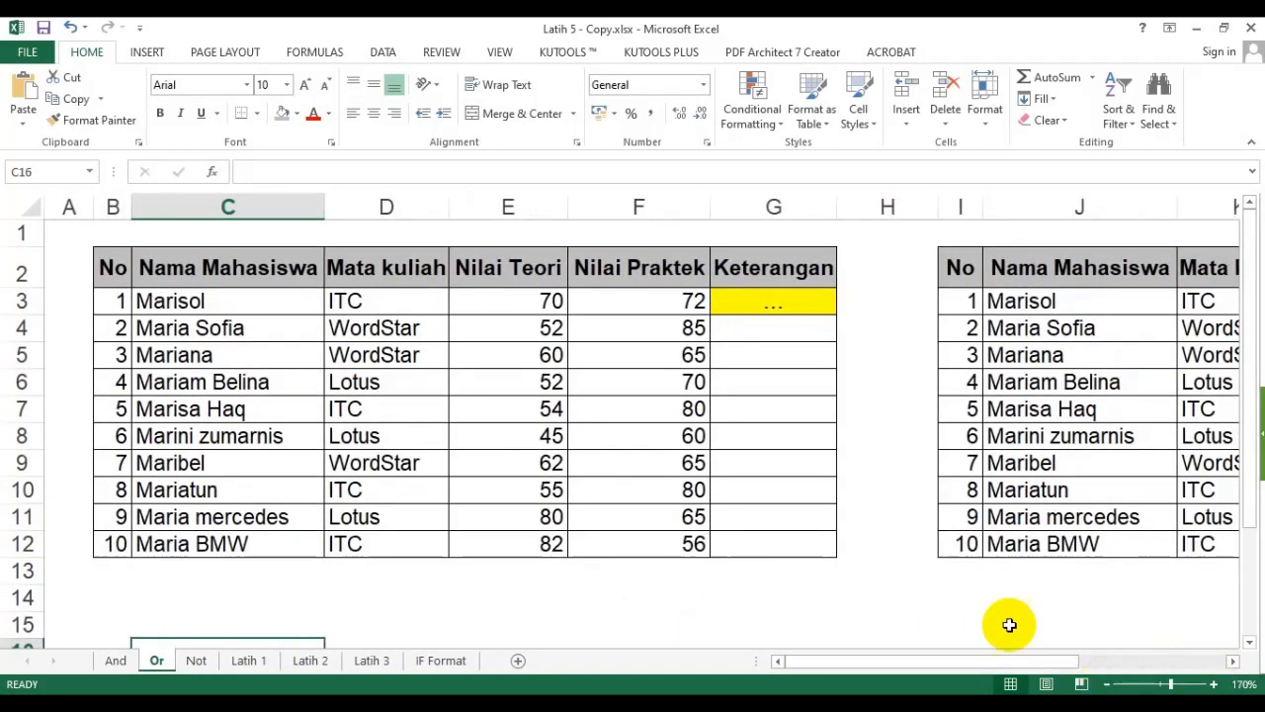
click(794, 303)
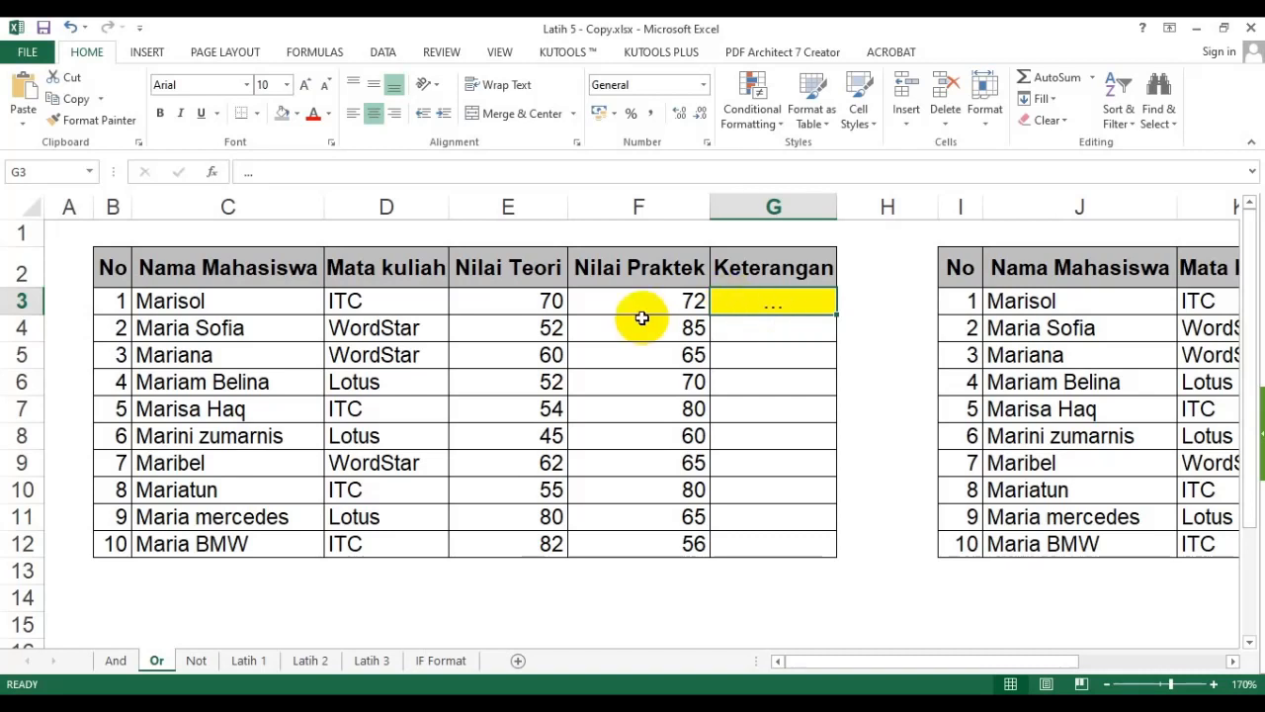
click(504, 336)
click(638, 323)
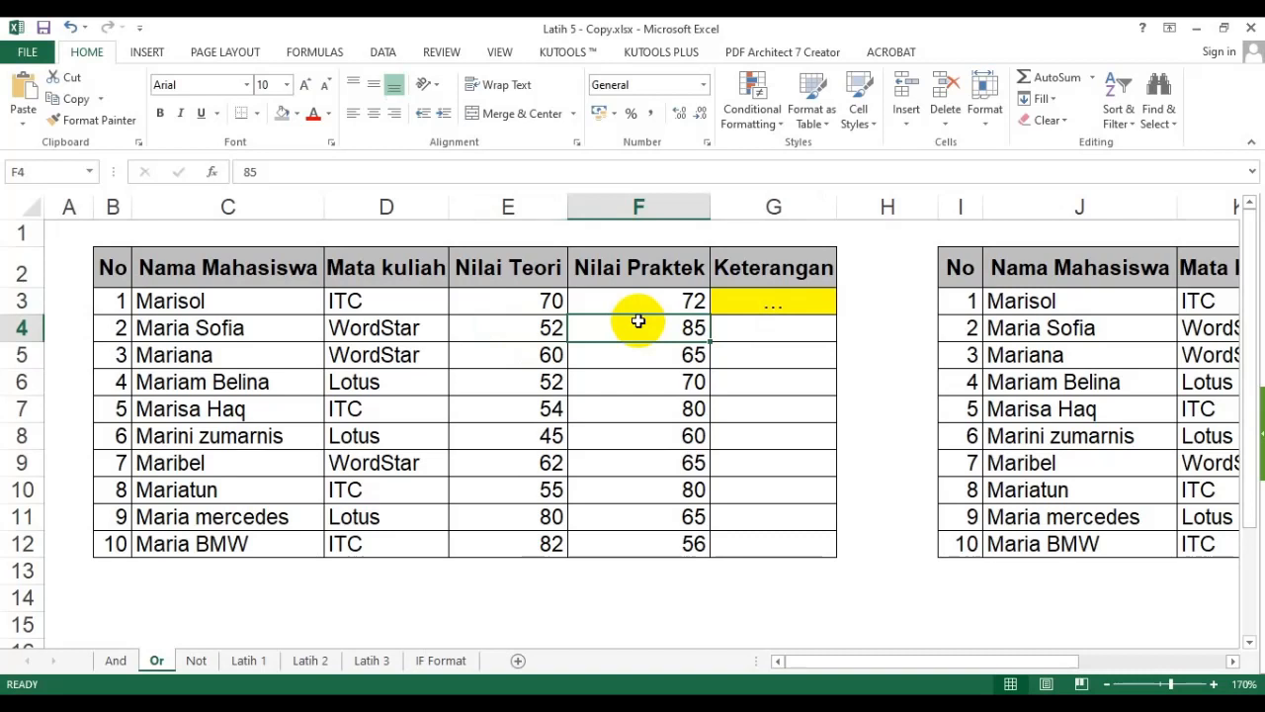
click(802, 305)
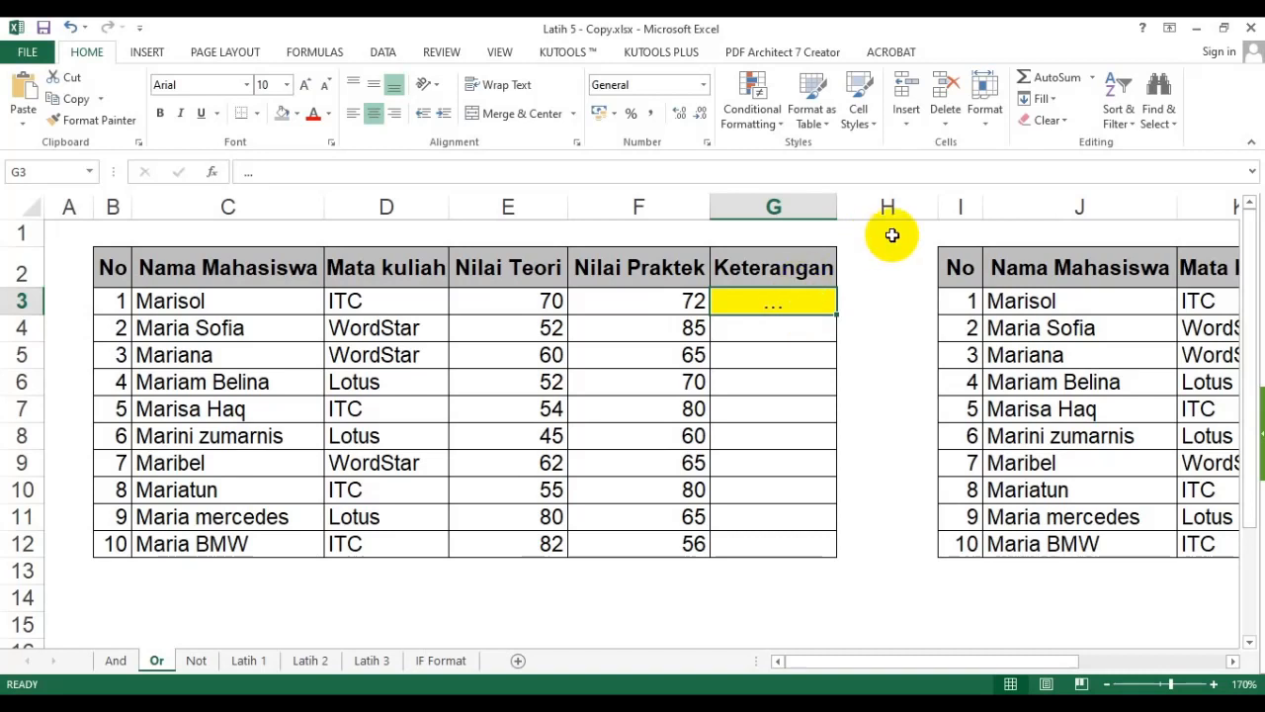
text(=)
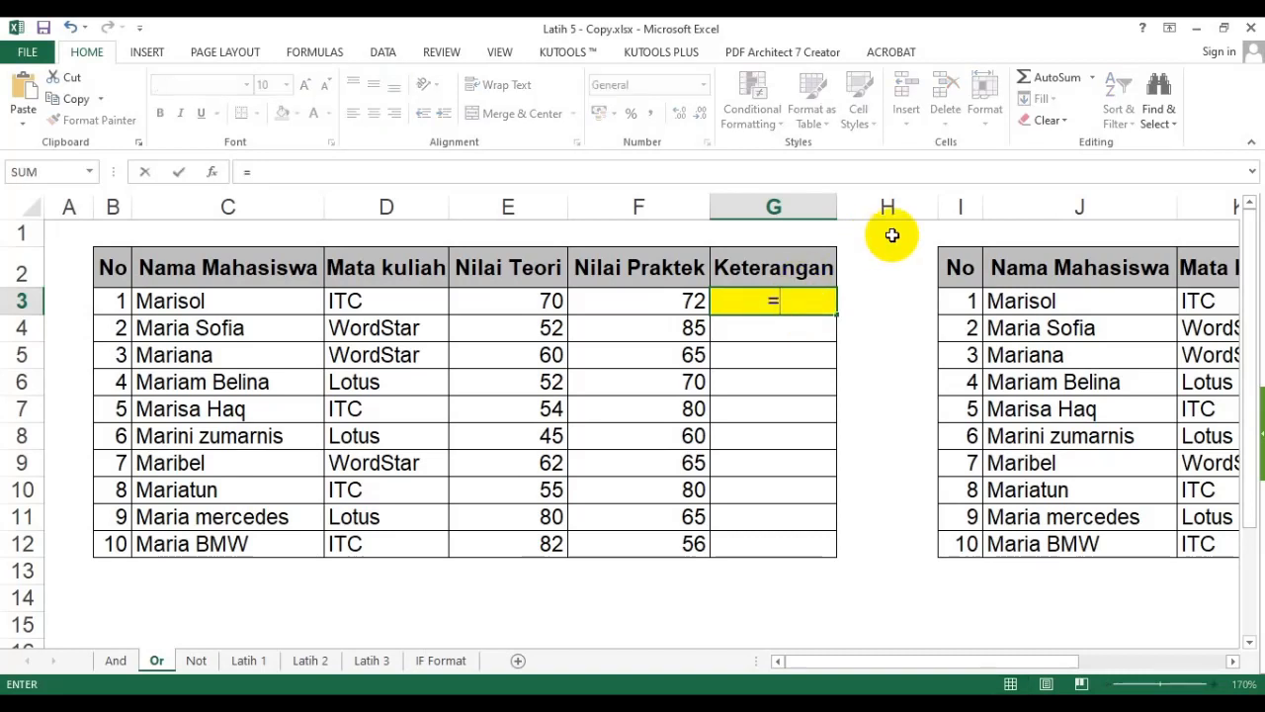
text(if()
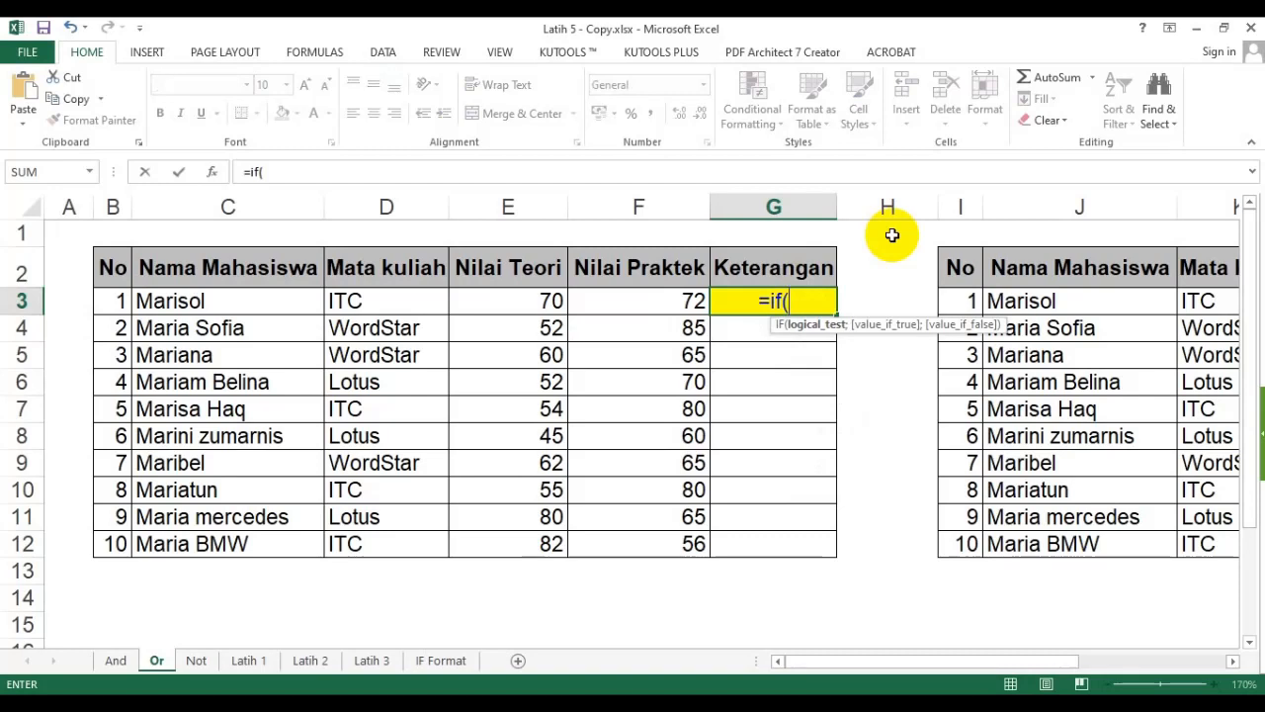
text(?;?;?))
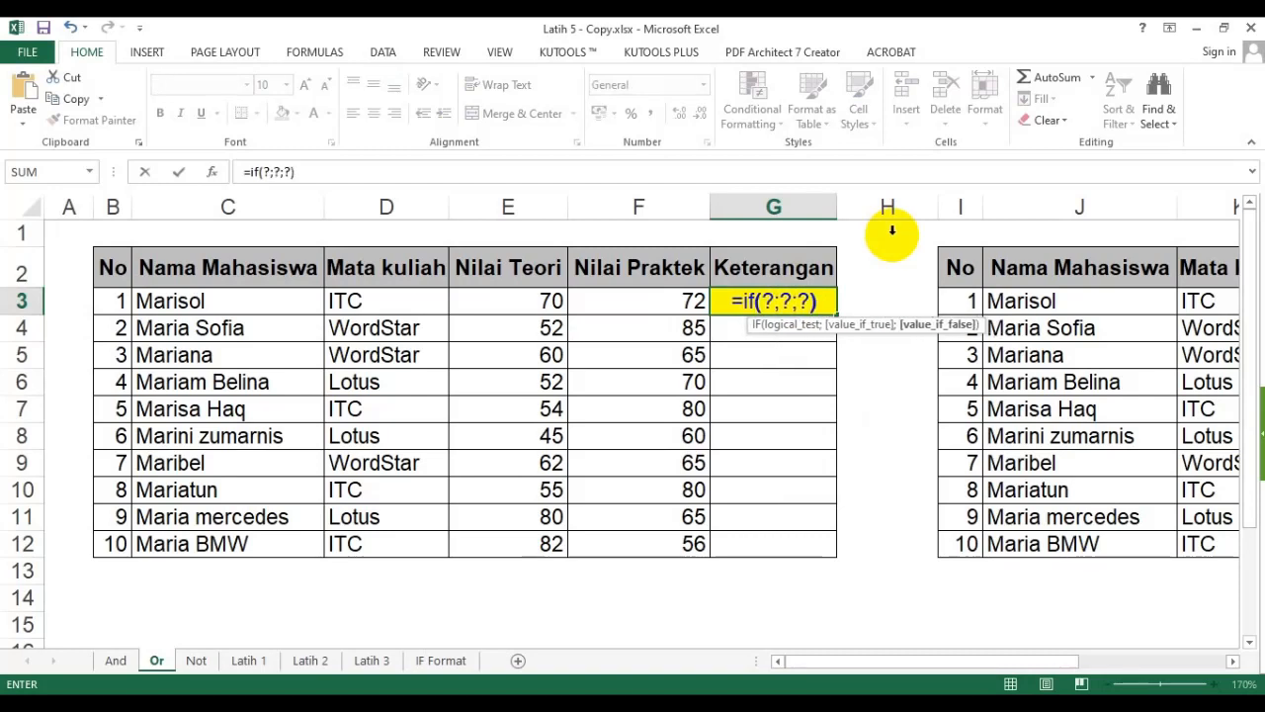
- Replace the first placeholder with the logical test OR(E3>=60;F3>=60)
double_click(768, 300)
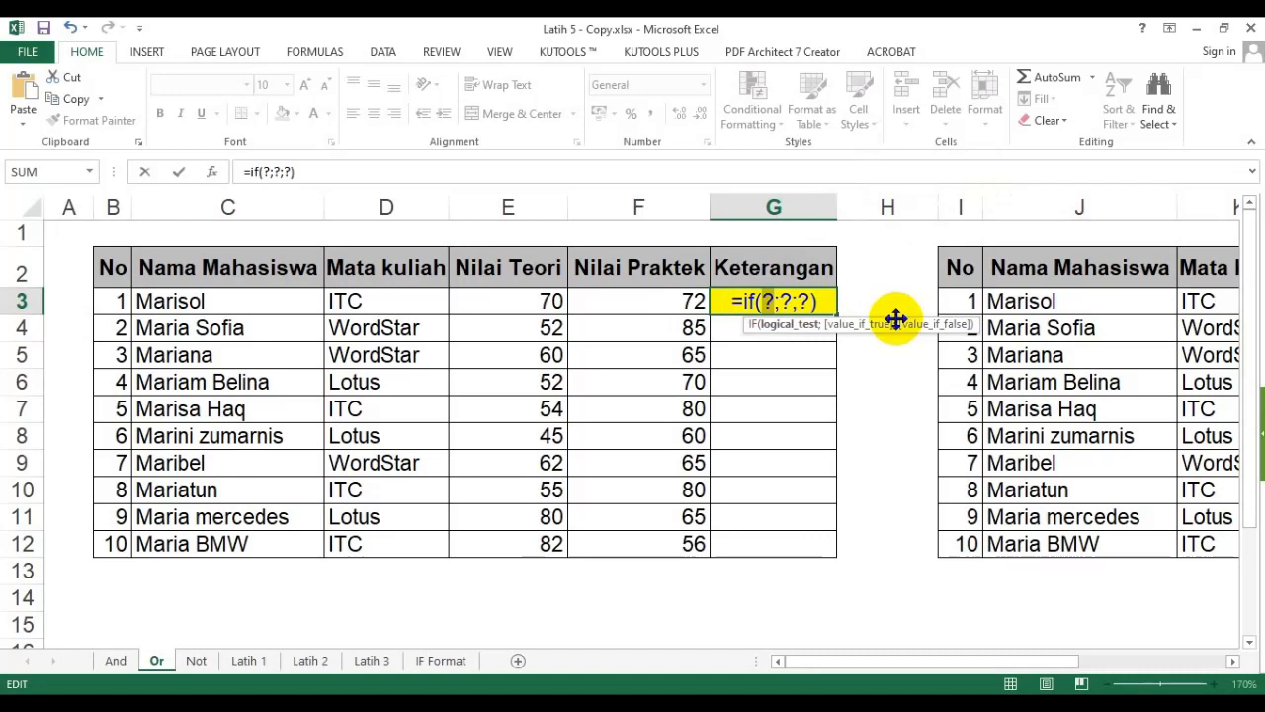
text(or())
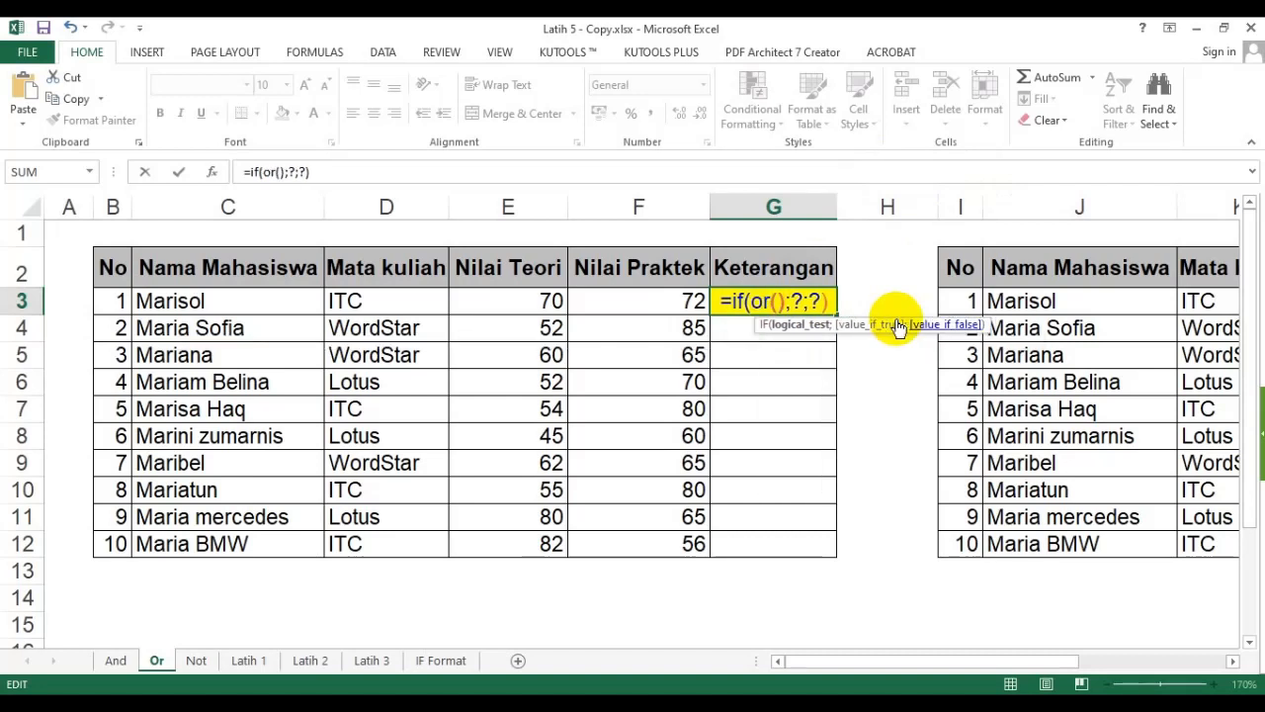
click(775, 300)
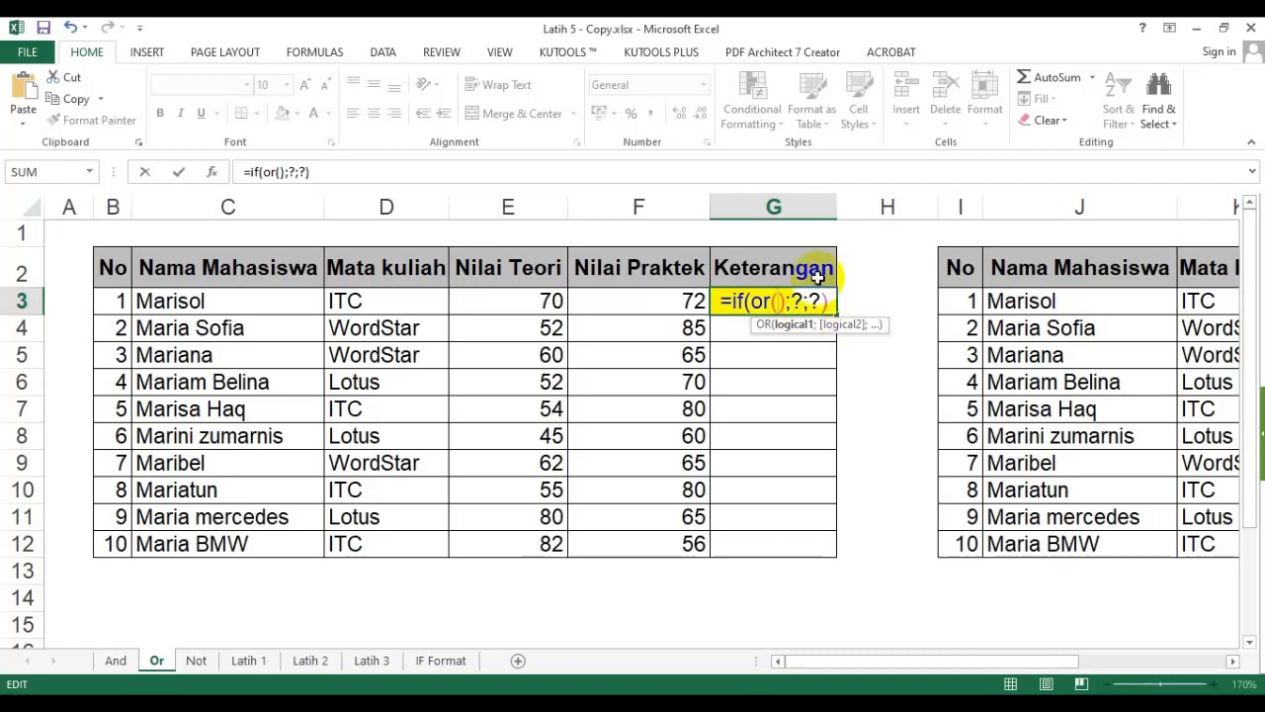
click(520, 296)
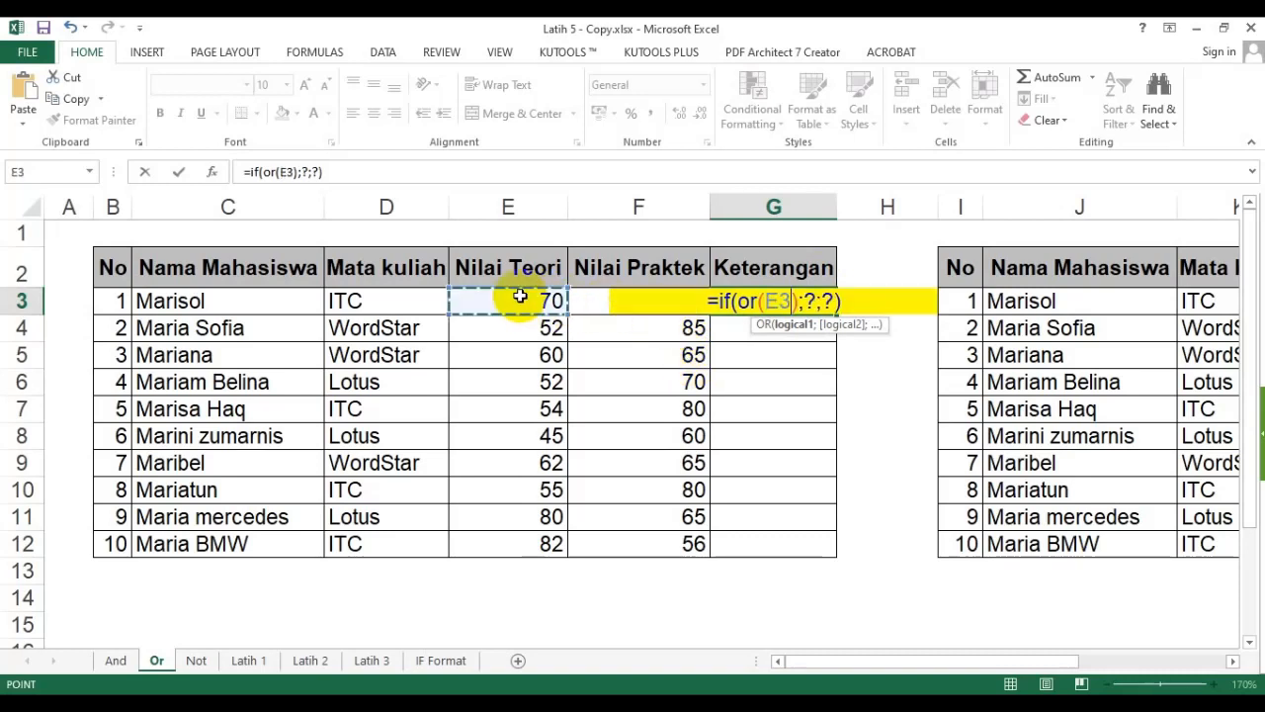
text(<)
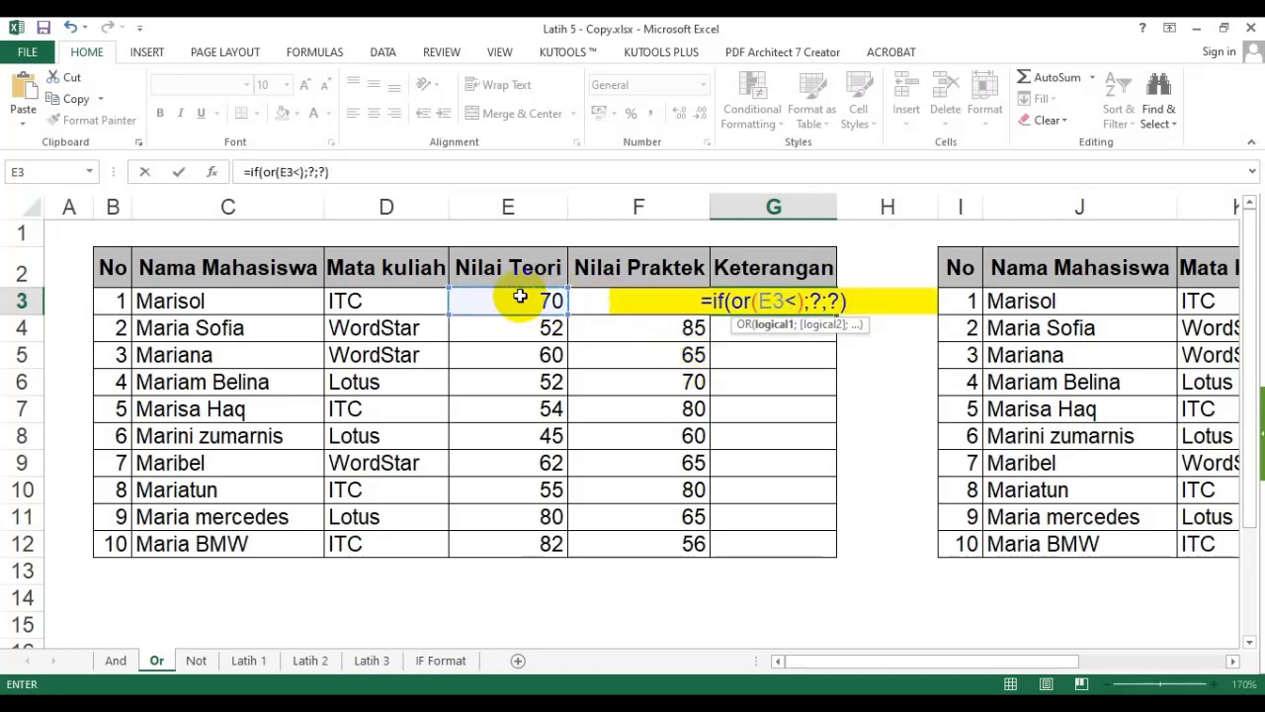
key(BackSpace)
text(>=60)
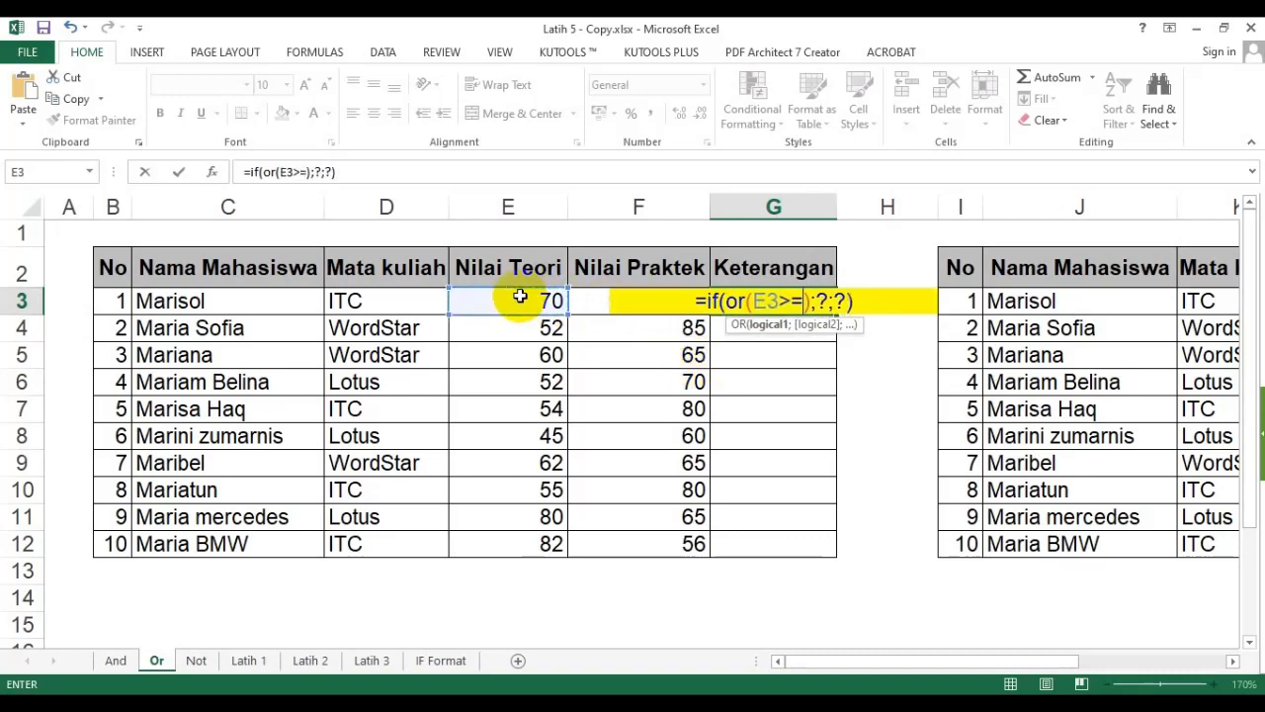
text(;)
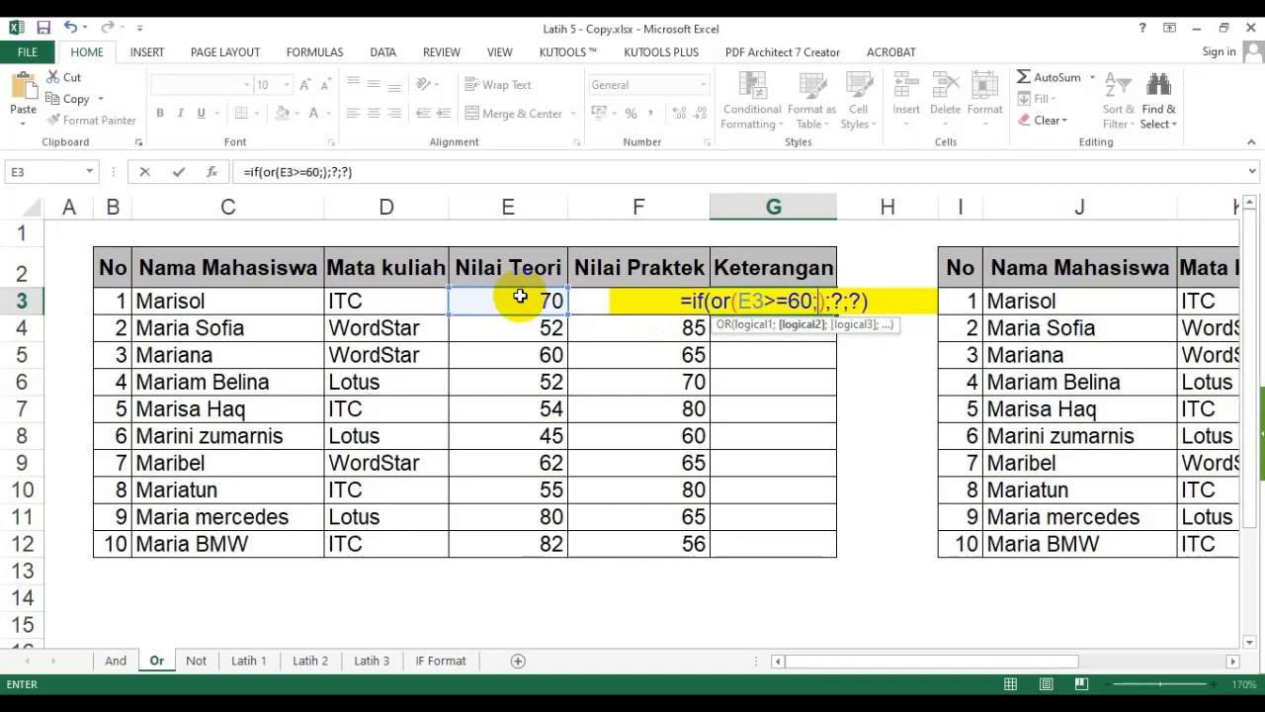
click(592, 300)
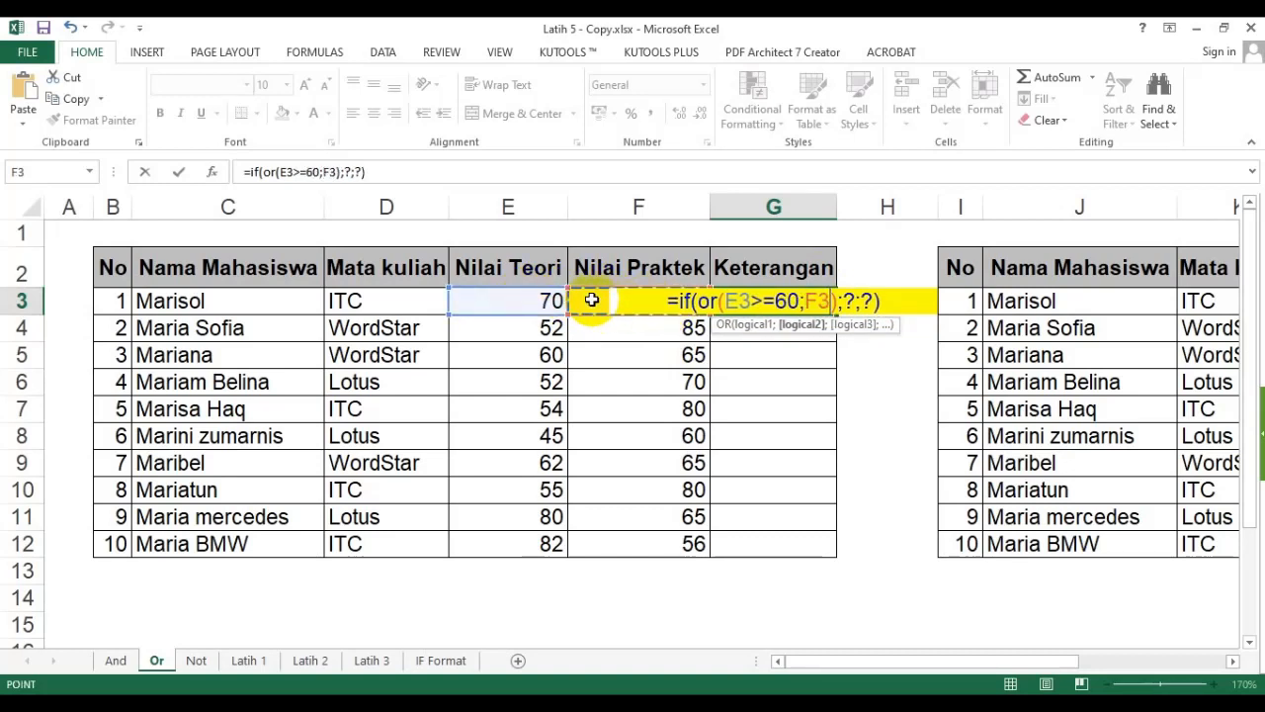
text(>=60)
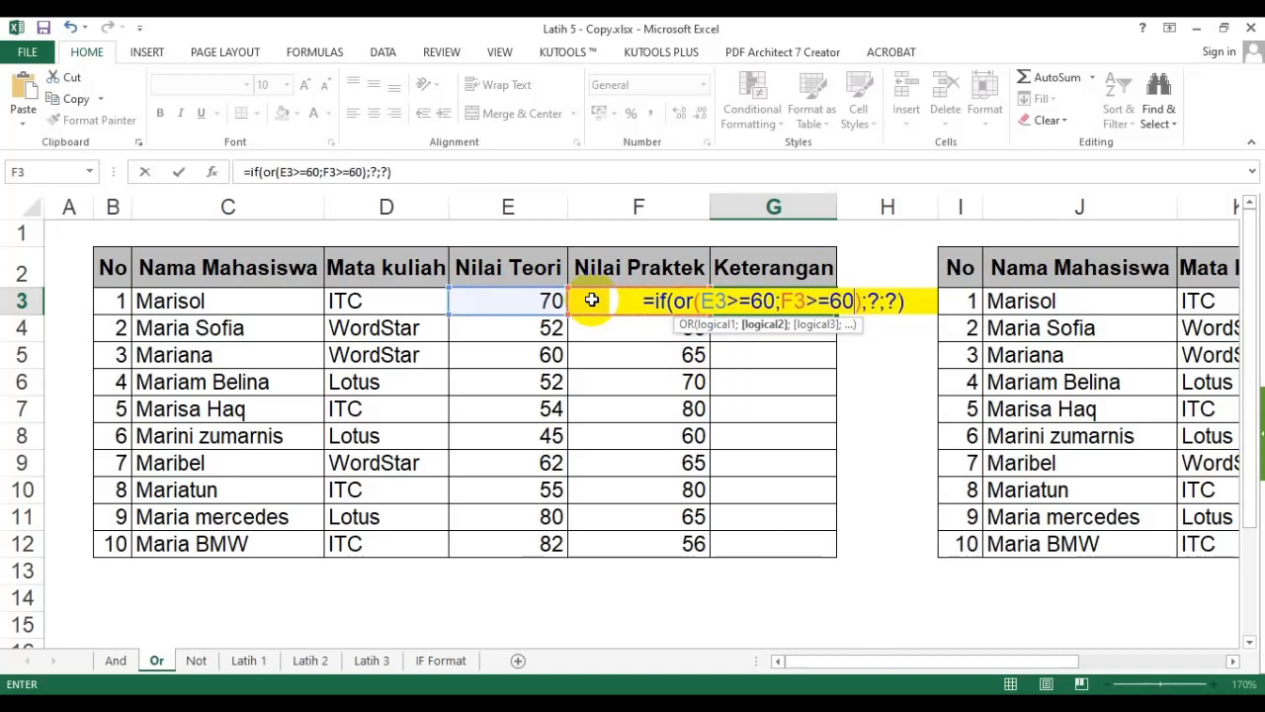
- Set the IF results to "Lulus" when true and "Ulang" when false, then confirm the formula
double_click(874, 301)
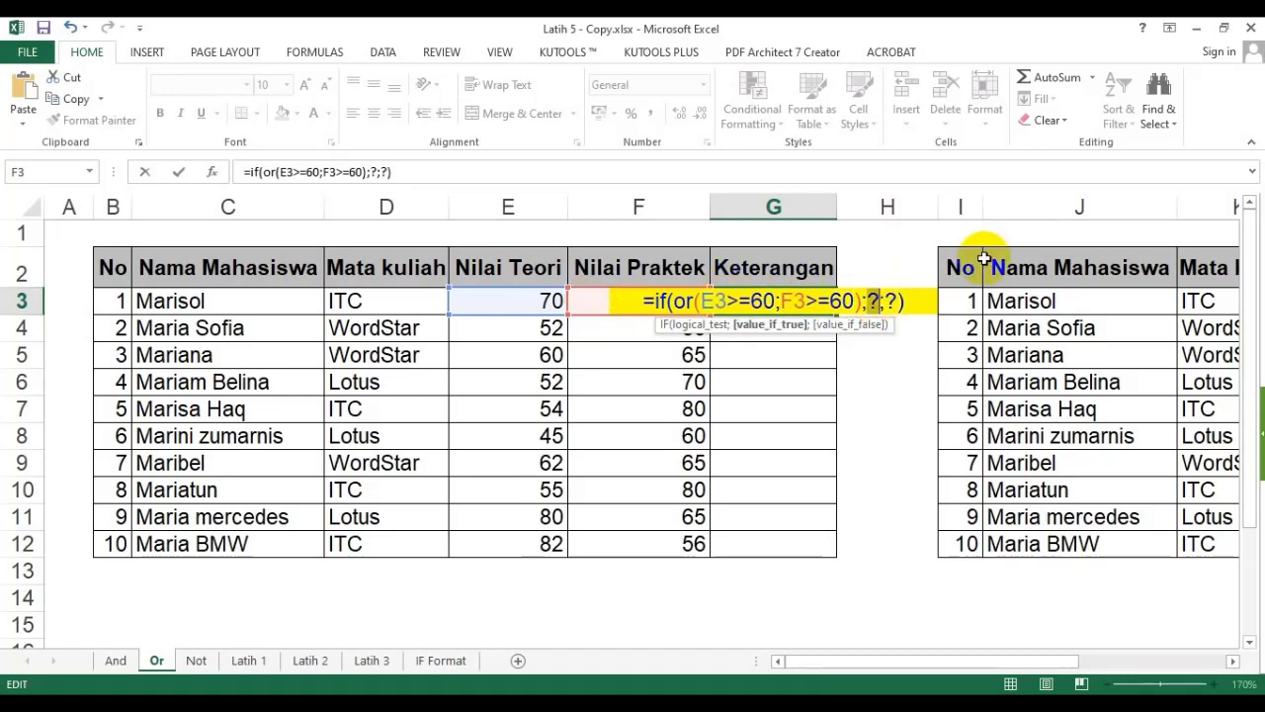
text("Lulus")
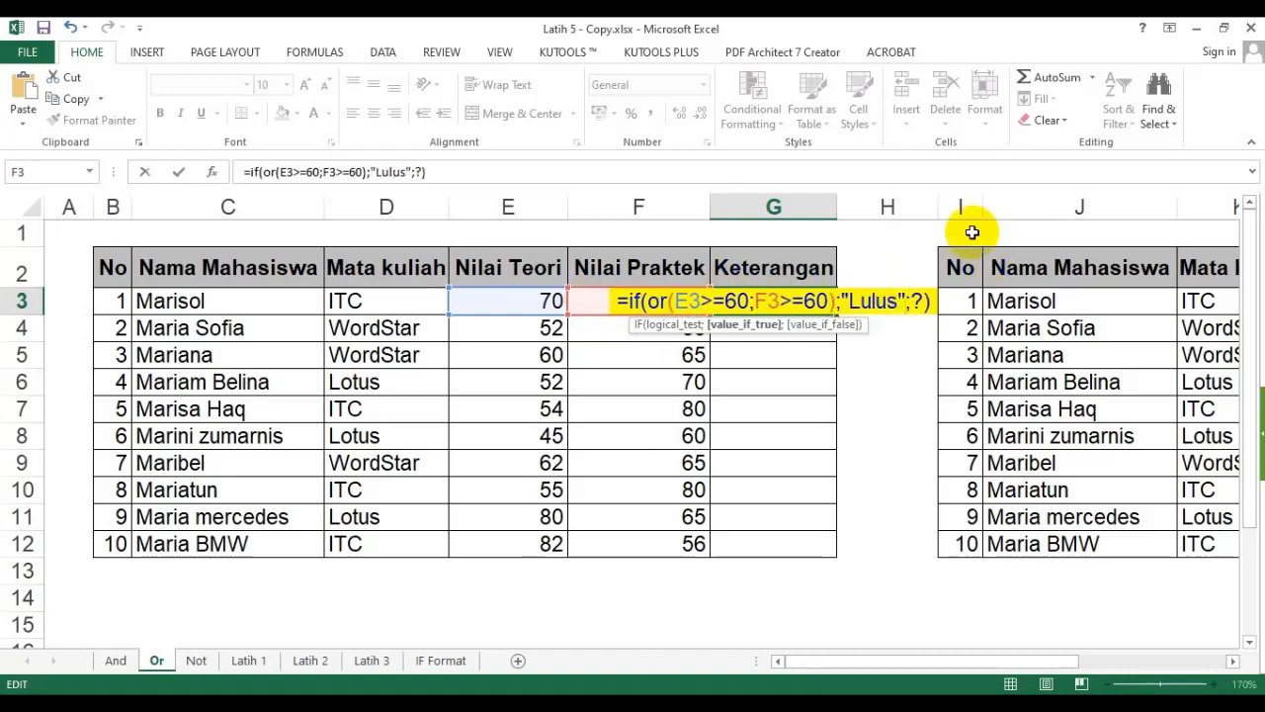
double_click(920, 300)
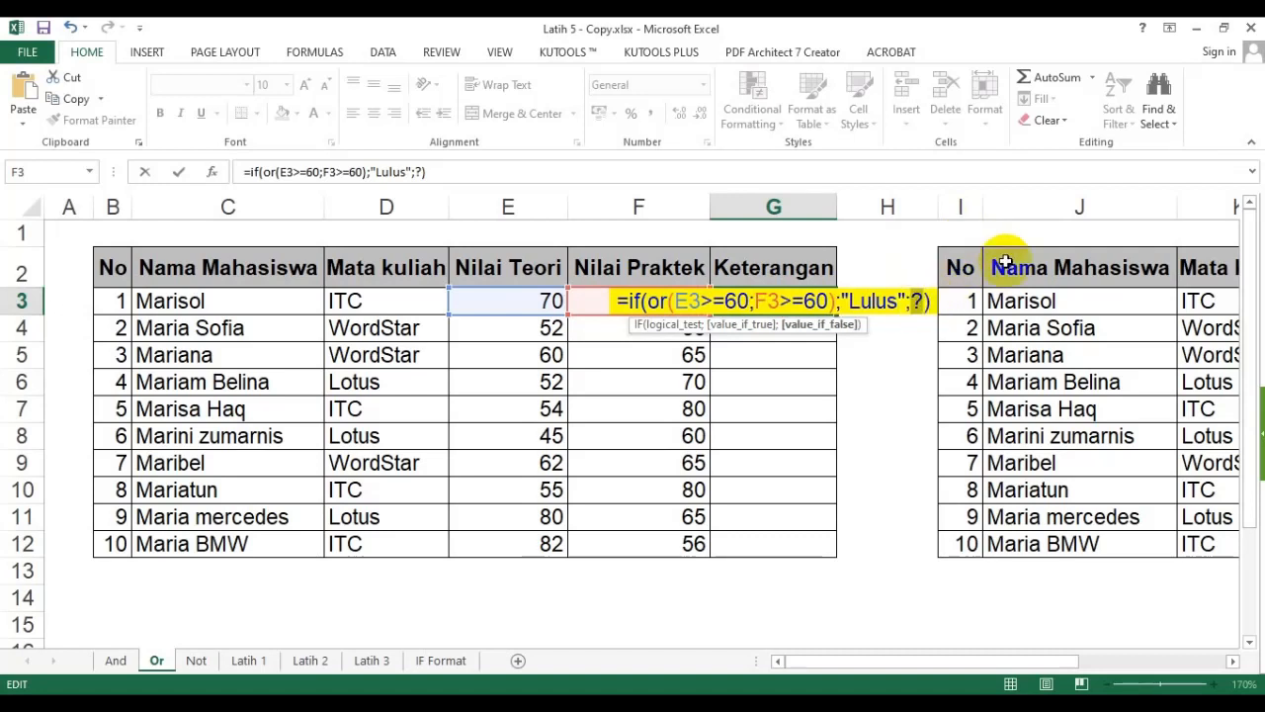
text("Ulang")
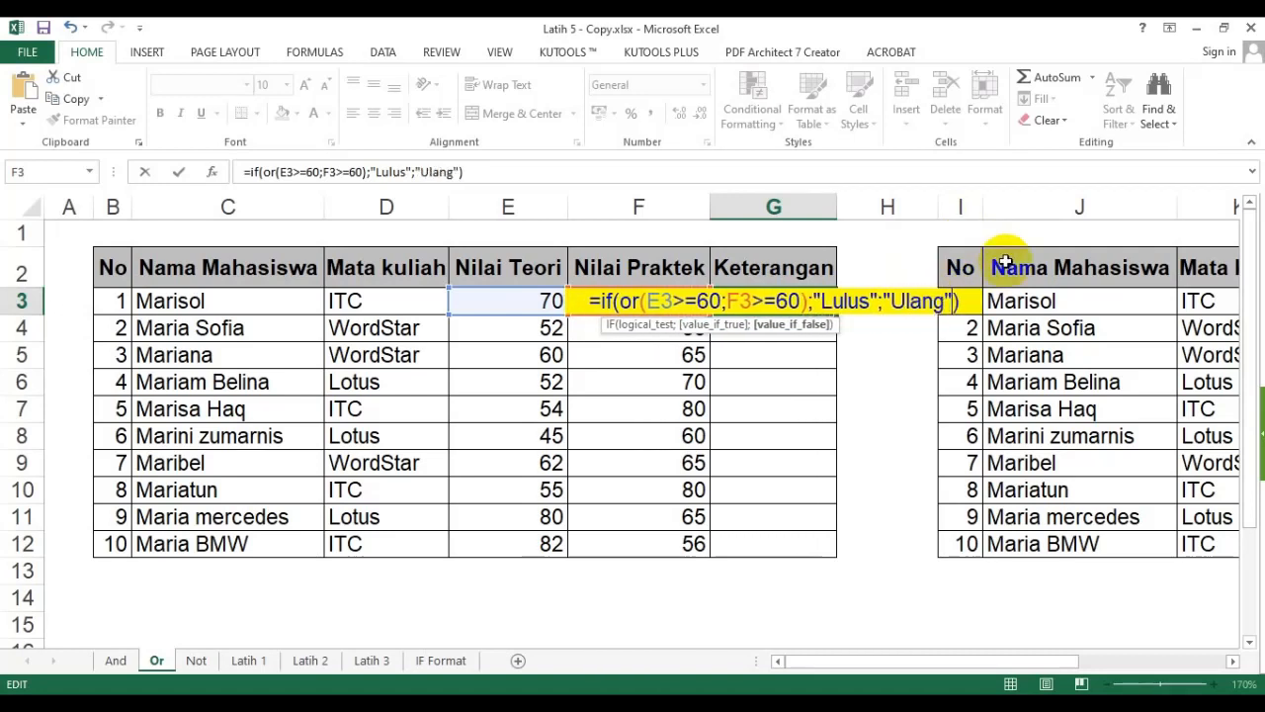
key(Return)
click(802, 300)
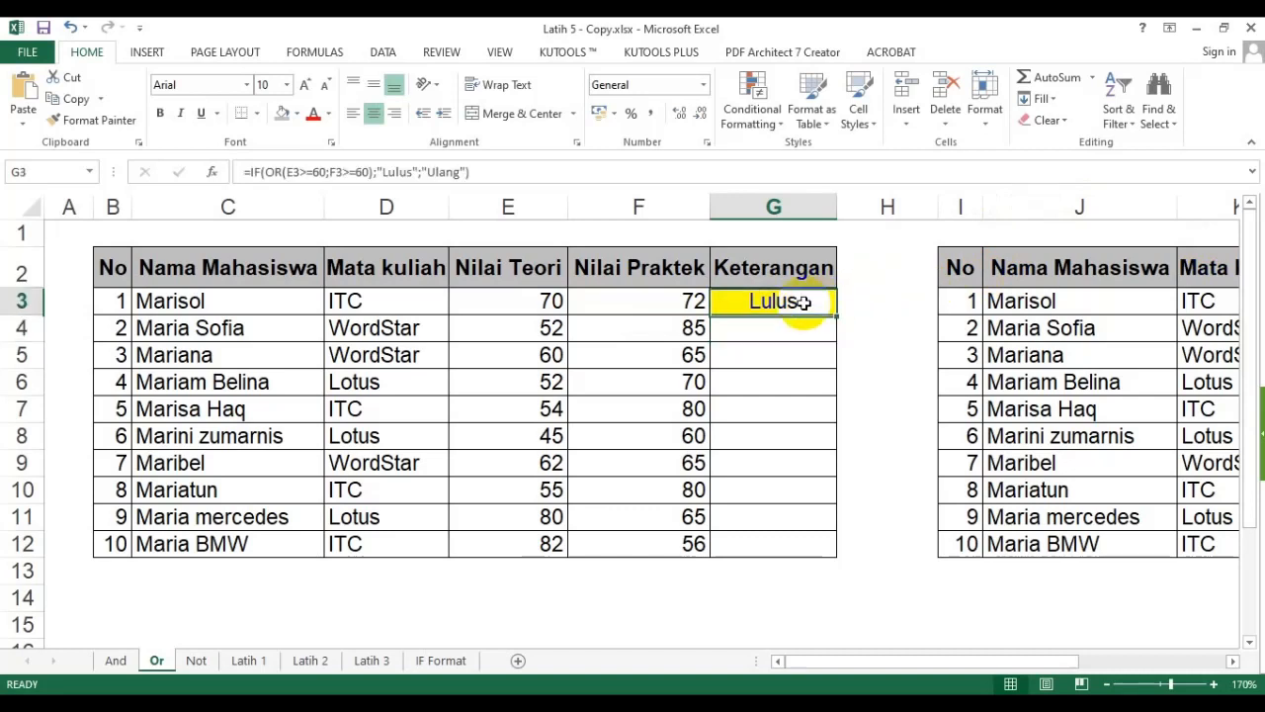
- Fill the G3 formula down through G12 for all students
double_click(836, 315)
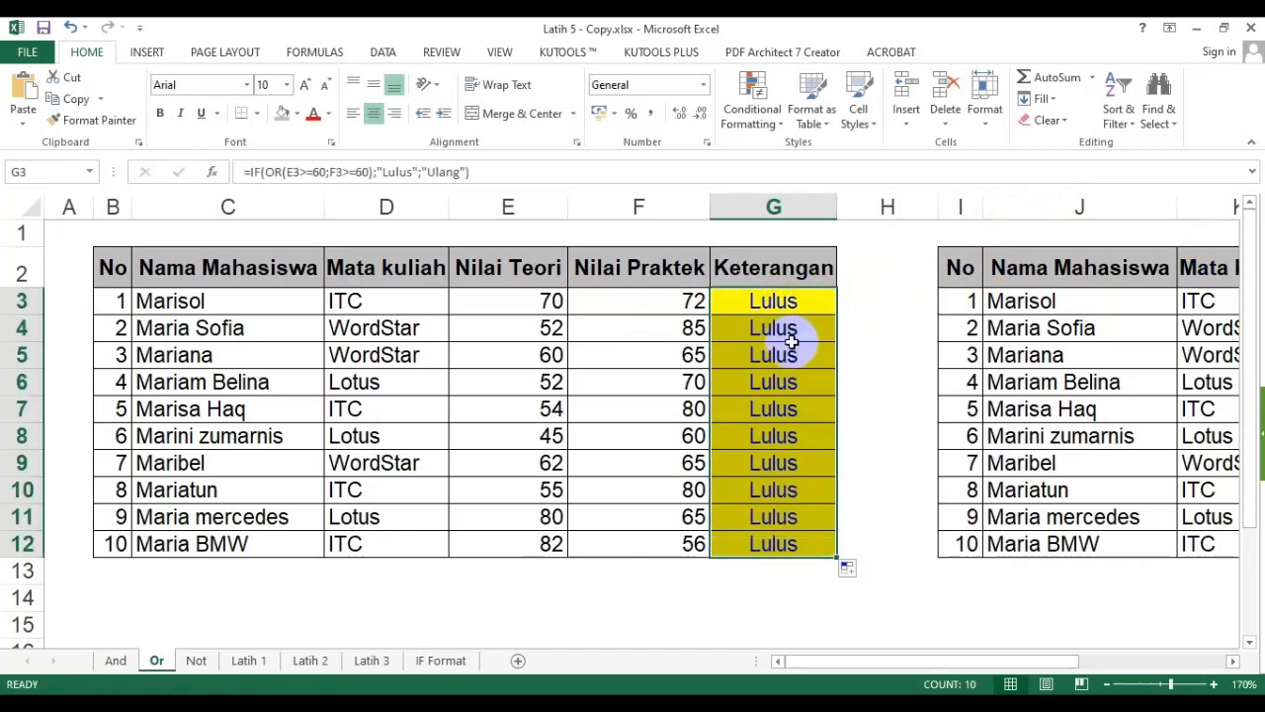
click(790, 314)
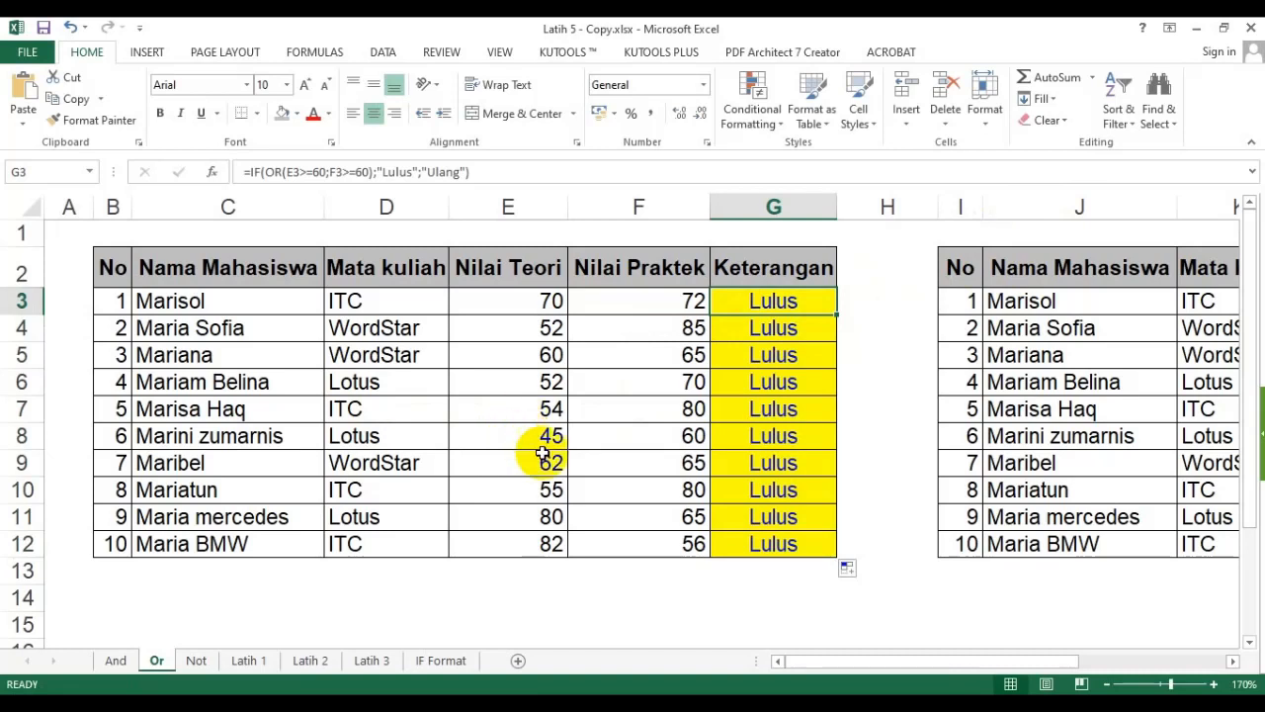
click(185, 489)
- Change Mariatun's Nilai Praktek in F10 to 45 to test the OR condition
drag(108, 488, 728, 471)
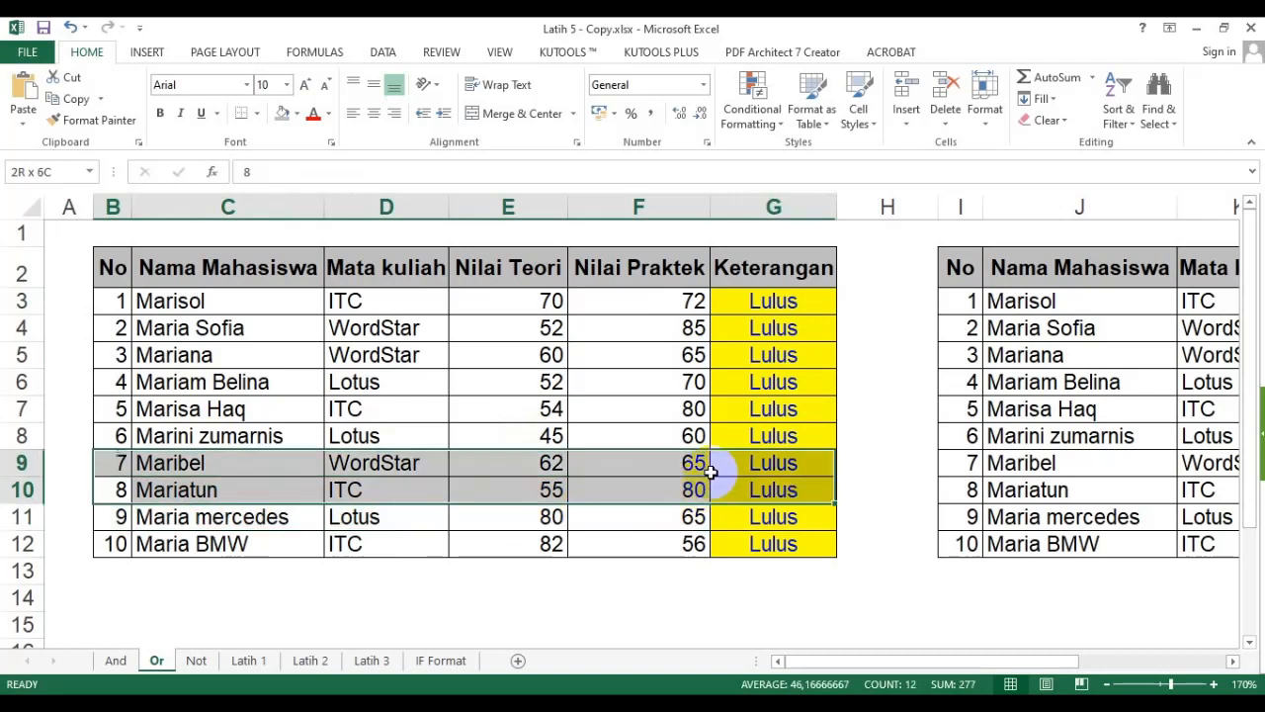
click(510, 488)
click(622, 490)
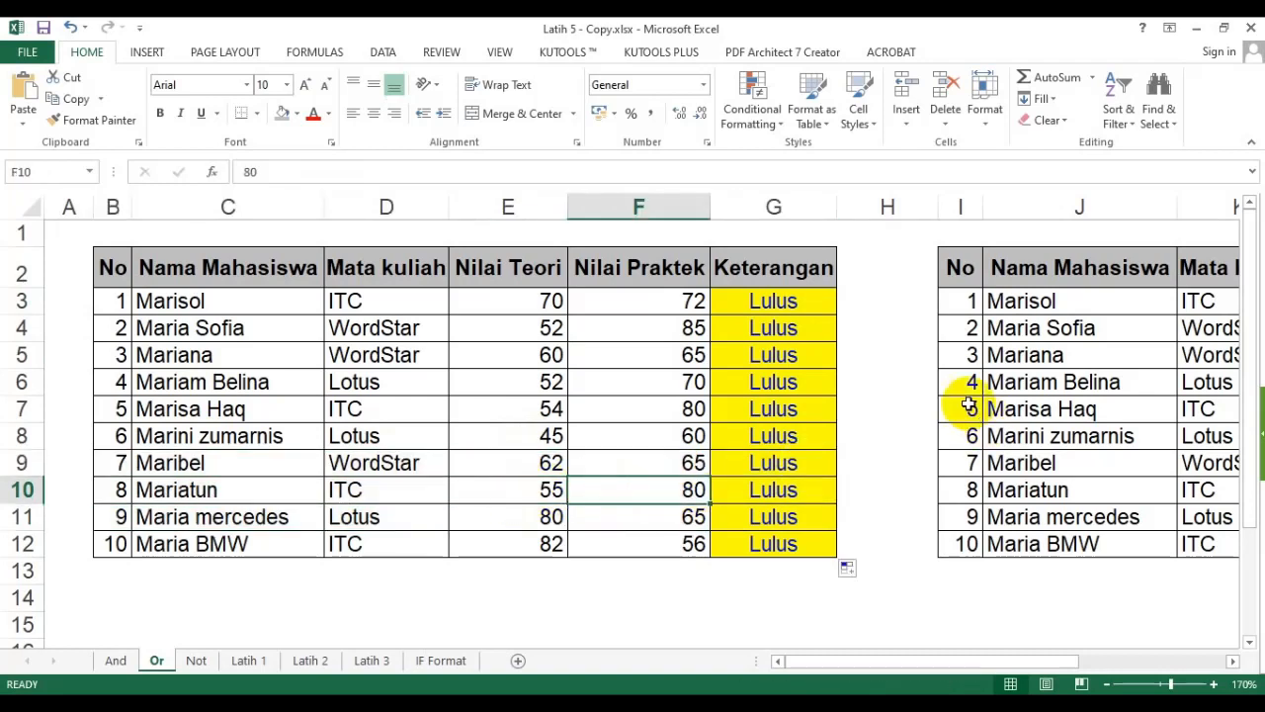
text(45)
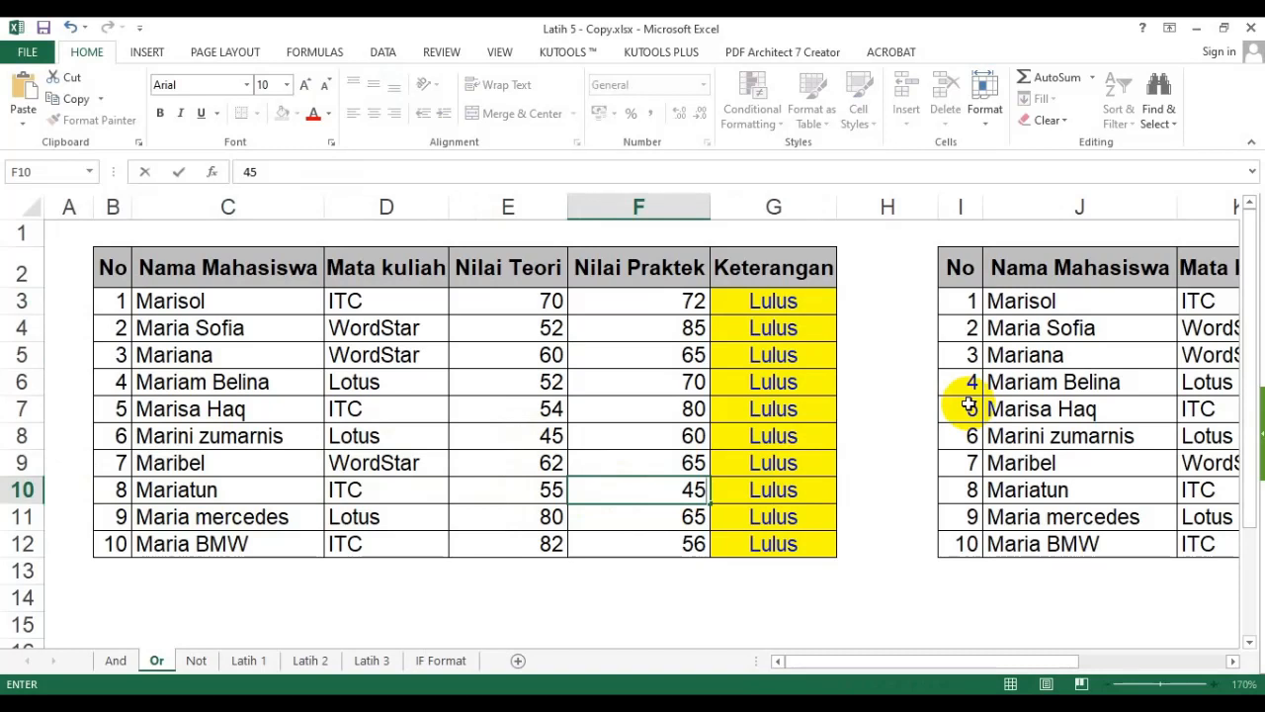
key(Return)
click(542, 491)
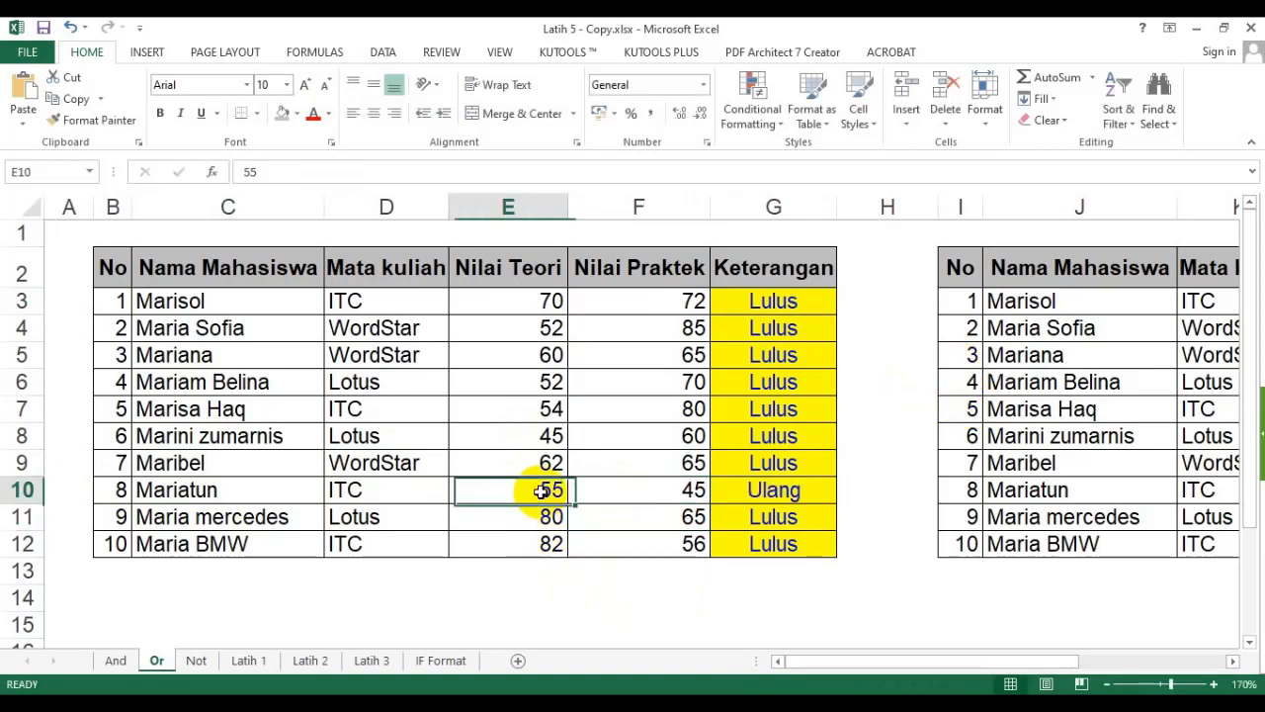
drag(542, 492, 657, 489)
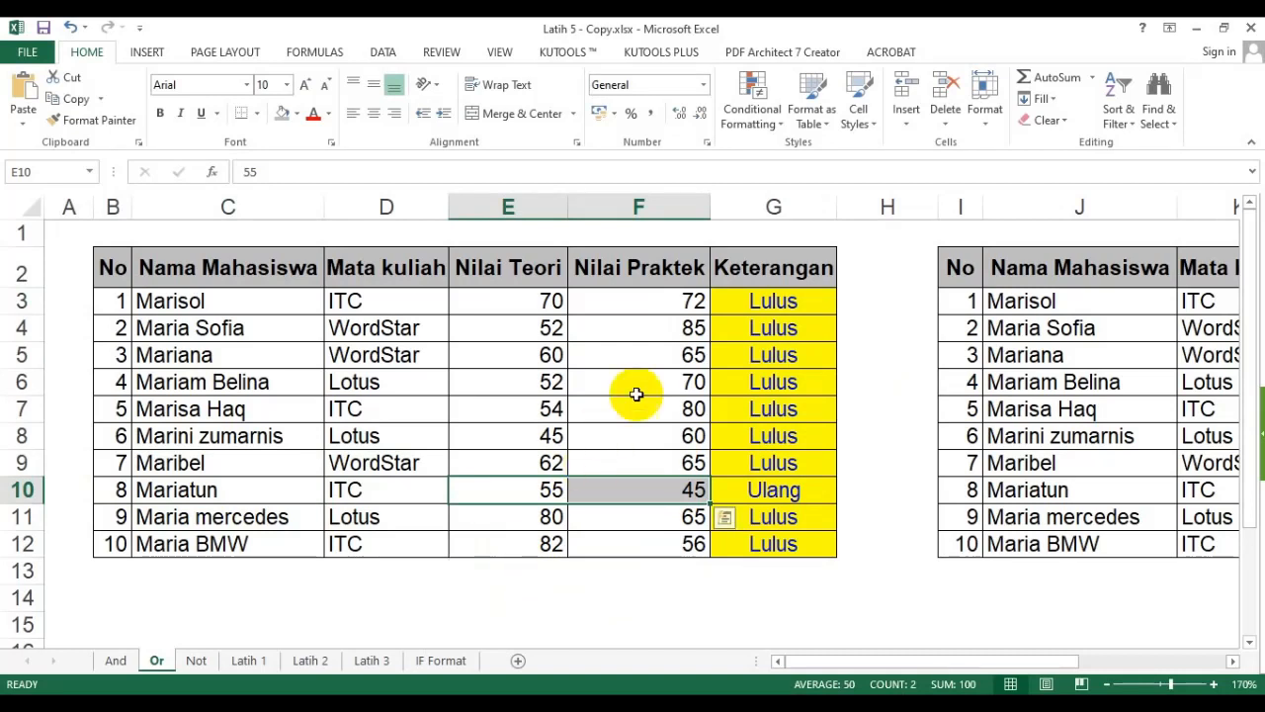
- Copy the G3 formula text and paste it as plain text into cell C14 below the table
click(741, 304)
drag(476, 172, 188, 174)
key(ctrl+c)
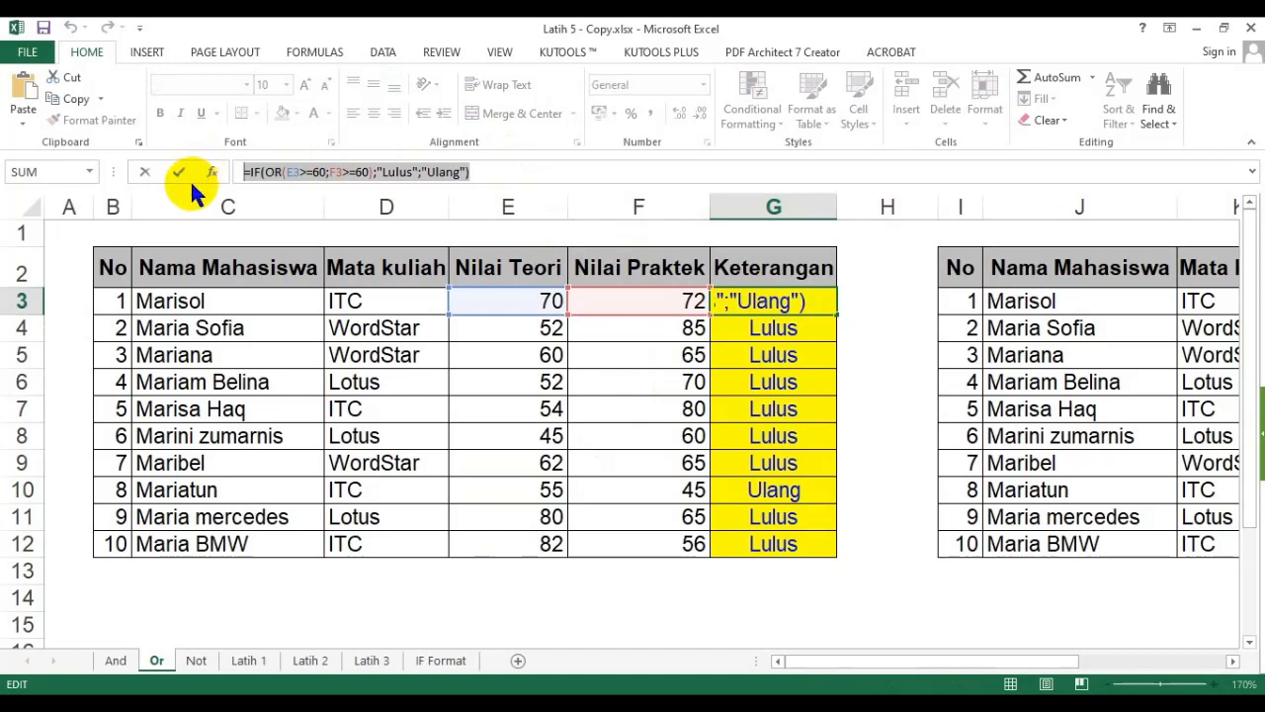
click(187, 175)
click(181, 588)
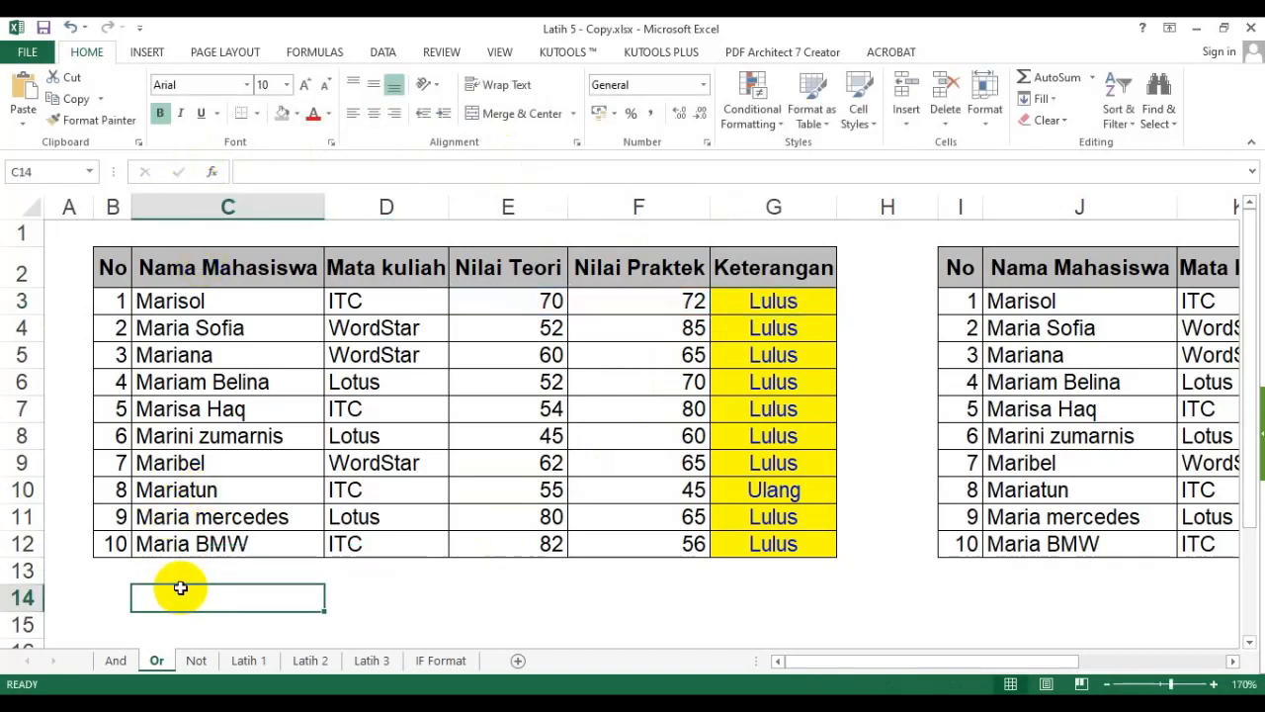
text(')
key(ctrl+v)
key(Return)
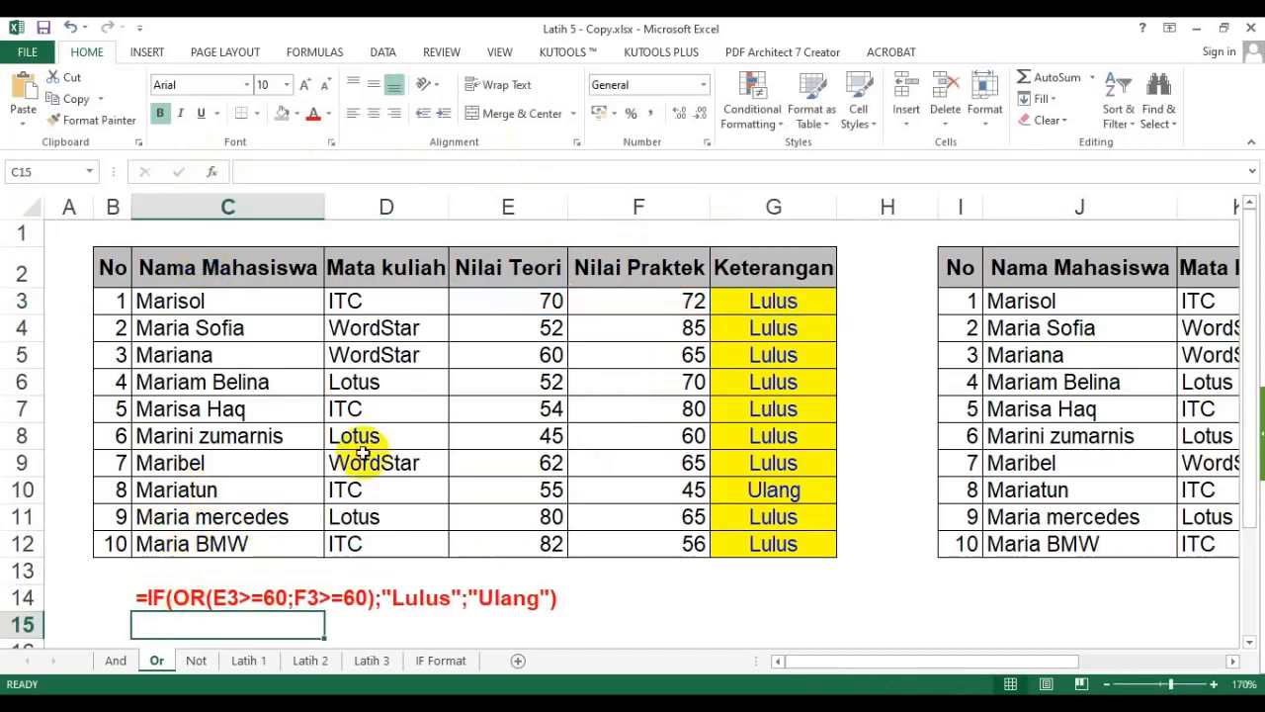
- Bring the third table with Nilai and Absen columns into view
click(396, 435)
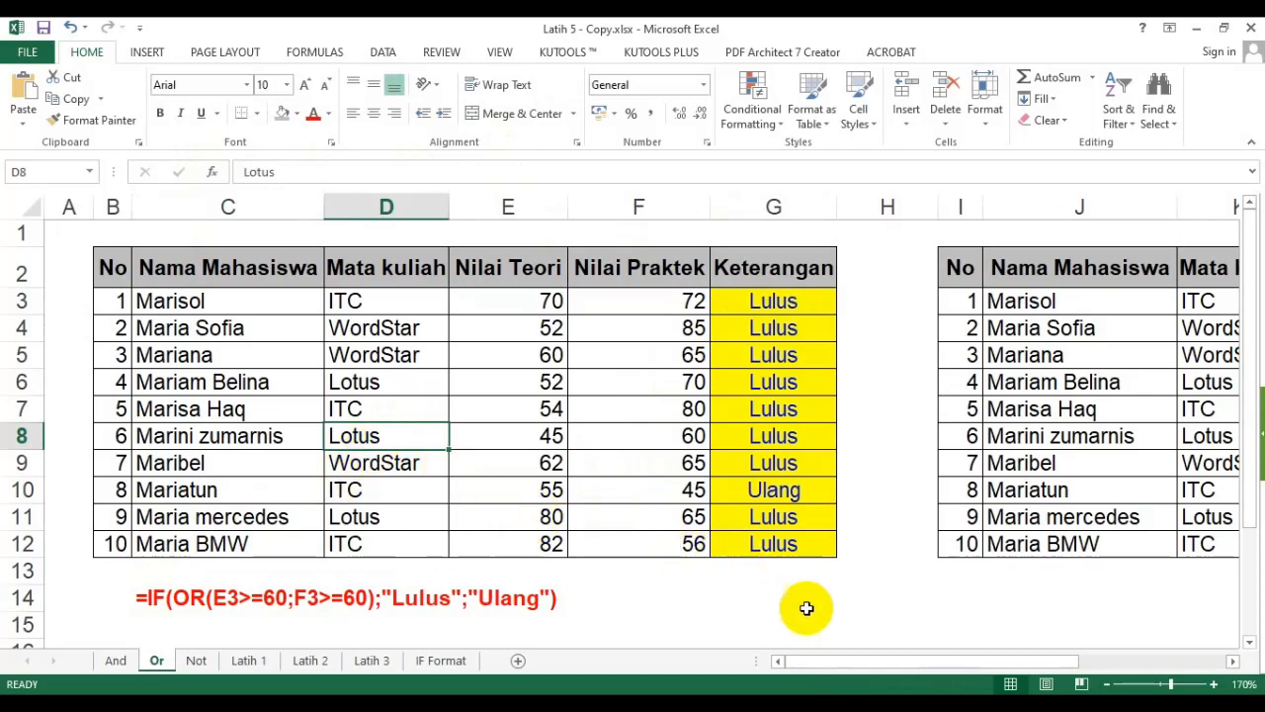
drag(828, 659, 1028, 665)
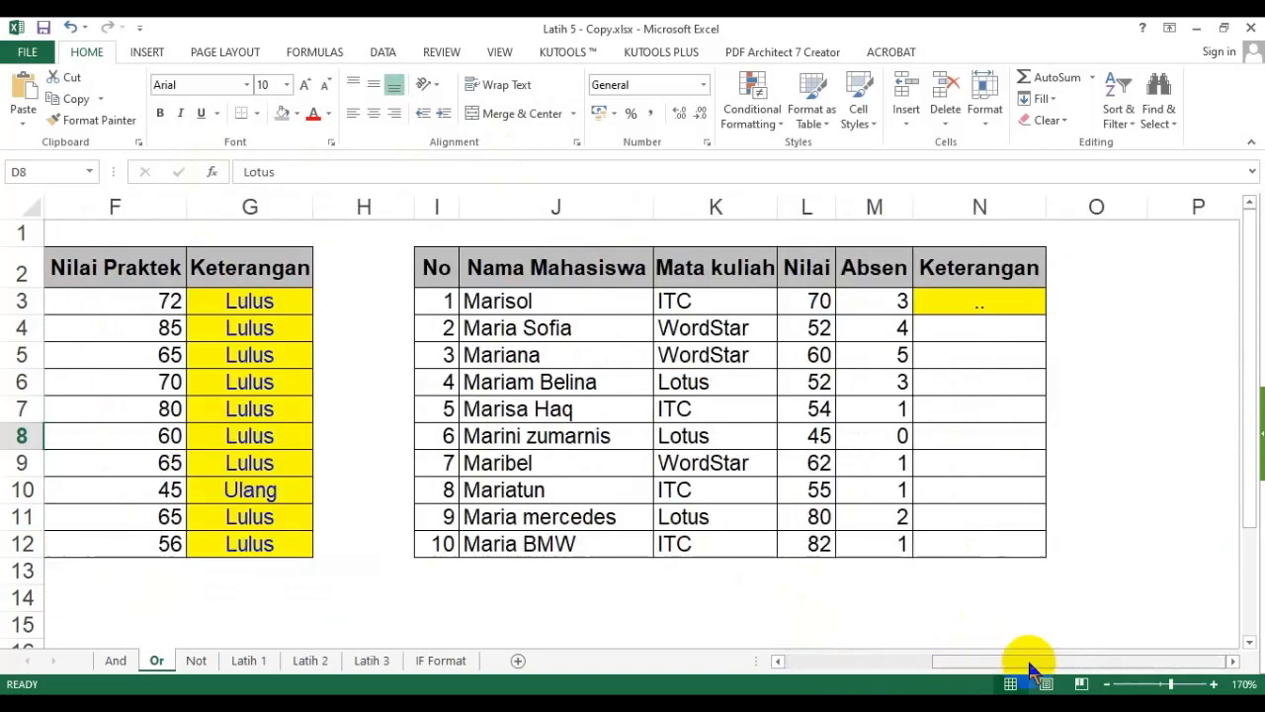
click(1232, 661)
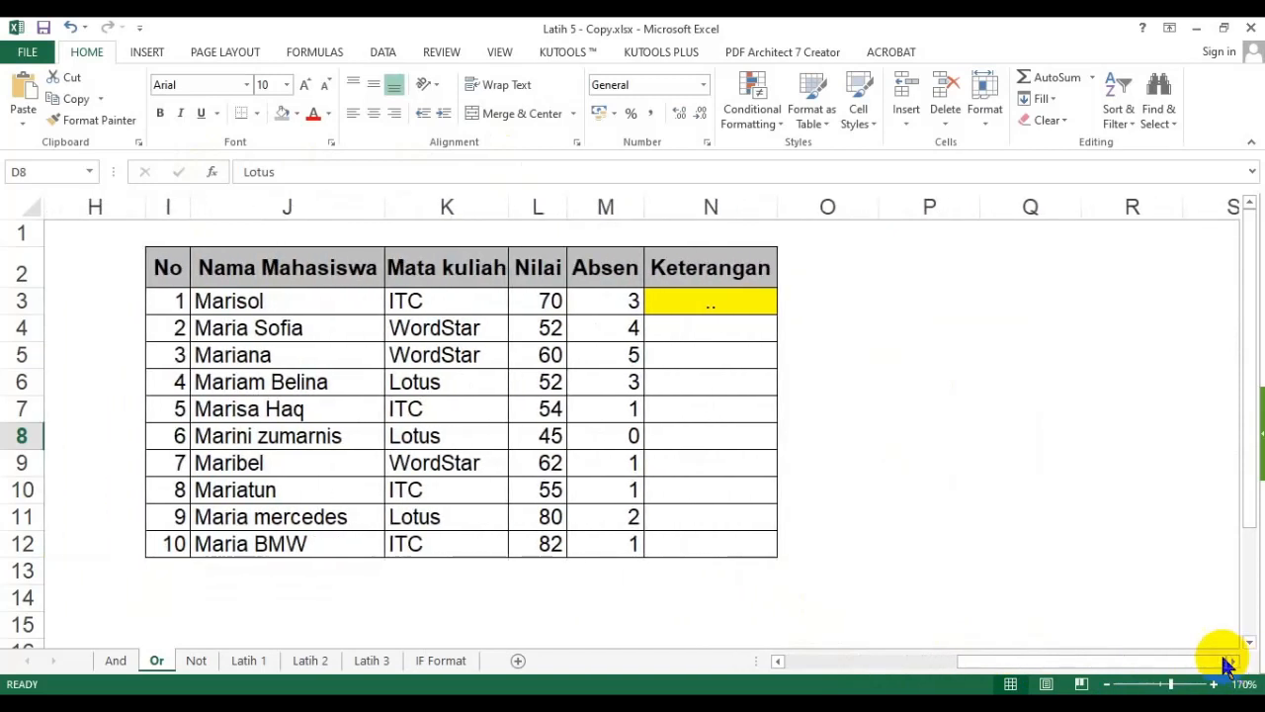
click(925, 438)
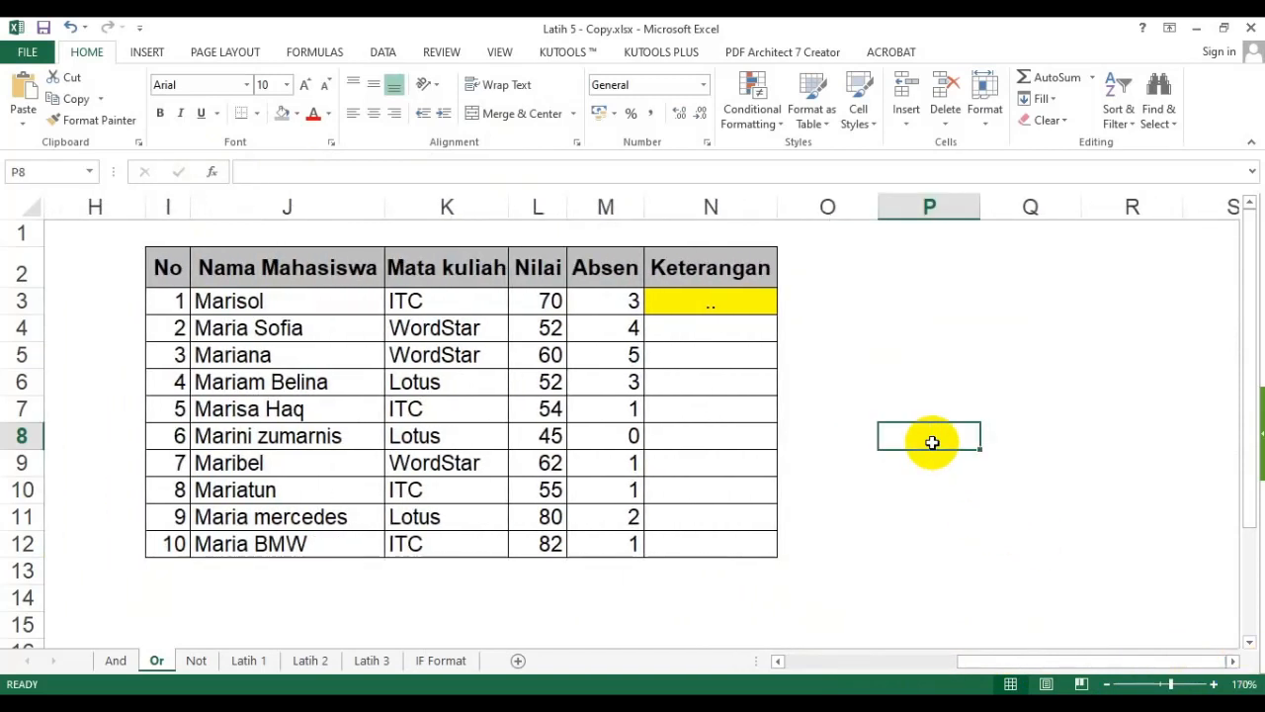
- Rename the Absen header in M2 to Absensi and autofit the column width
click(737, 300)
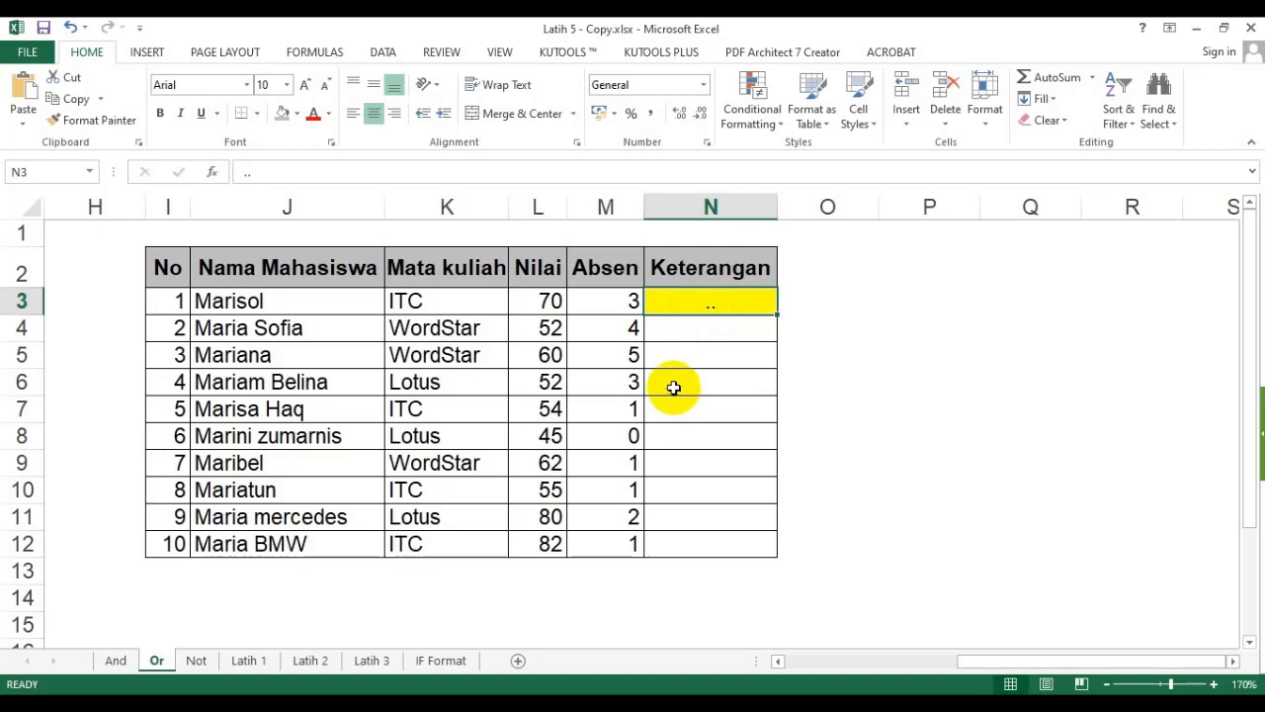
click(556, 281)
click(622, 265)
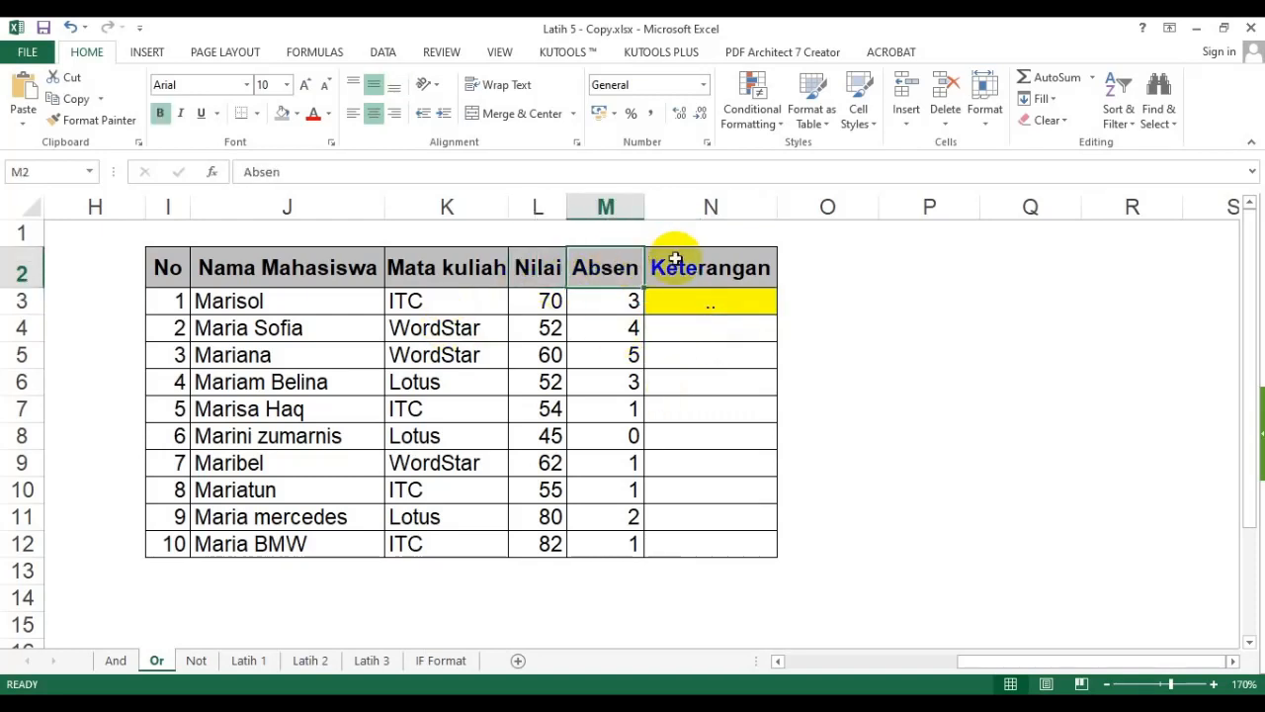
key(F2)
text(si)
key(Return)
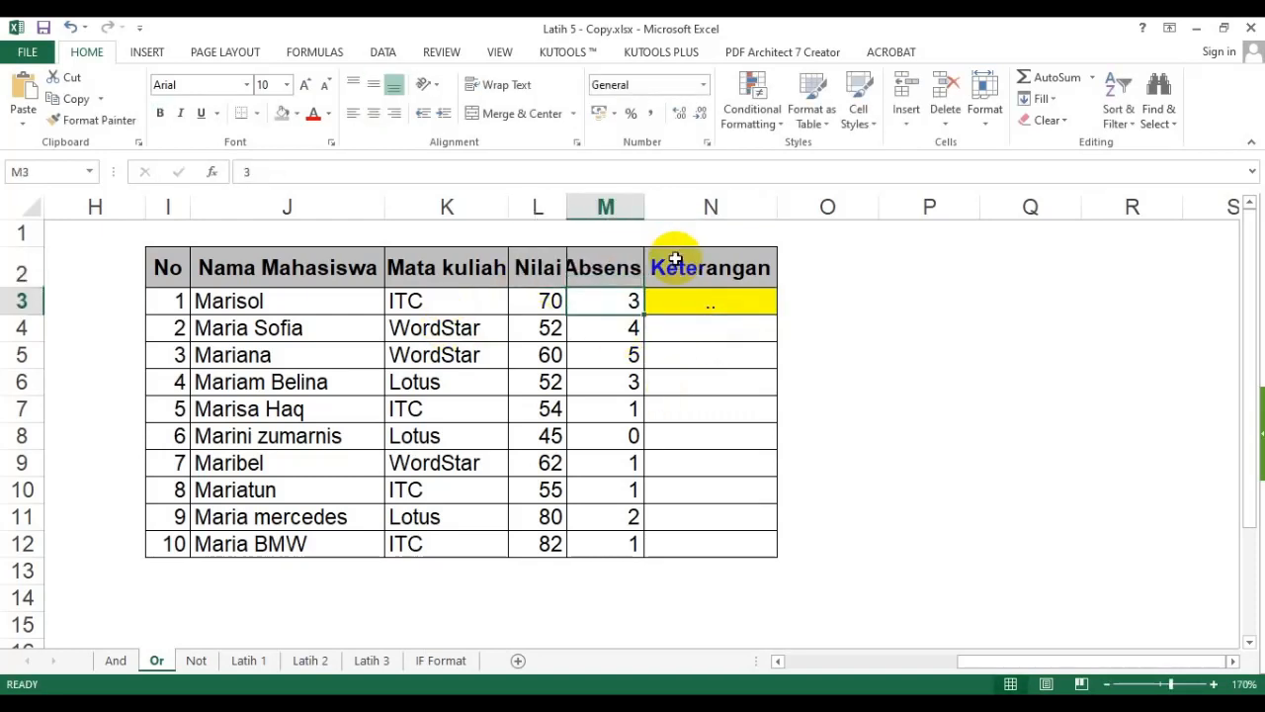
double_click(644, 213)
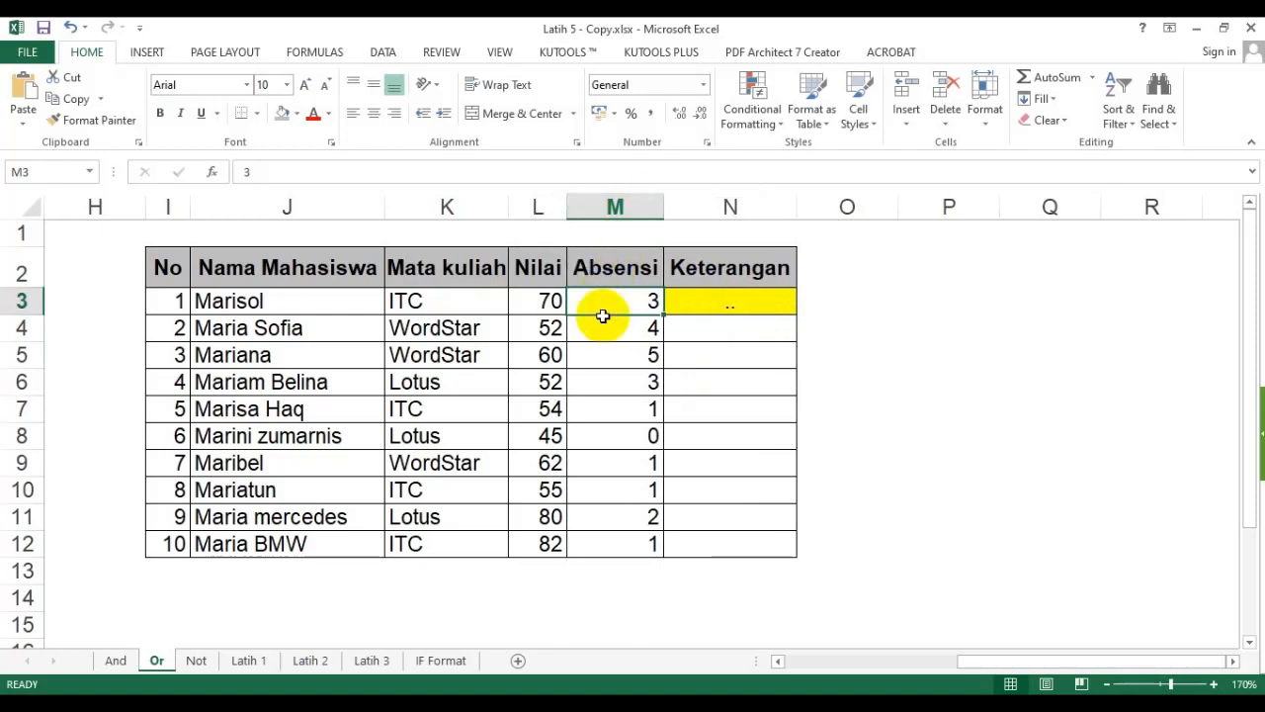
- Examine the Nilai and Absensi values of the students in the third table
click(722, 303)
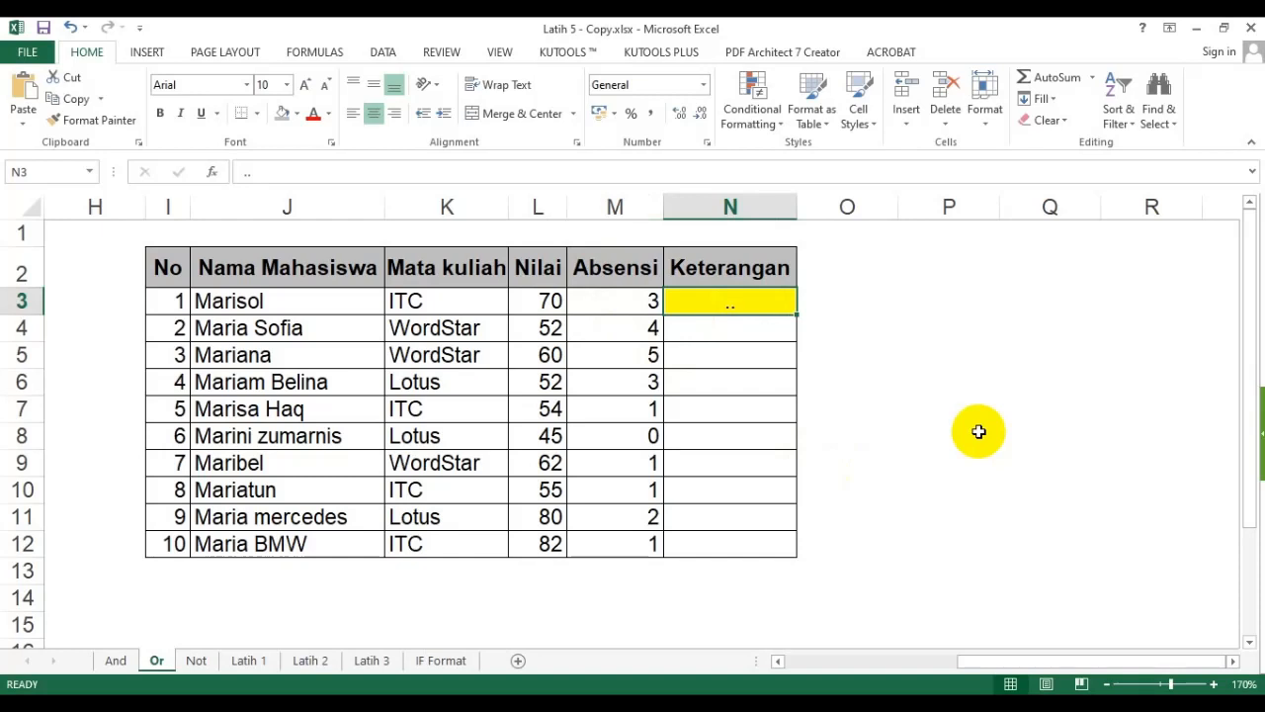
click(546, 379)
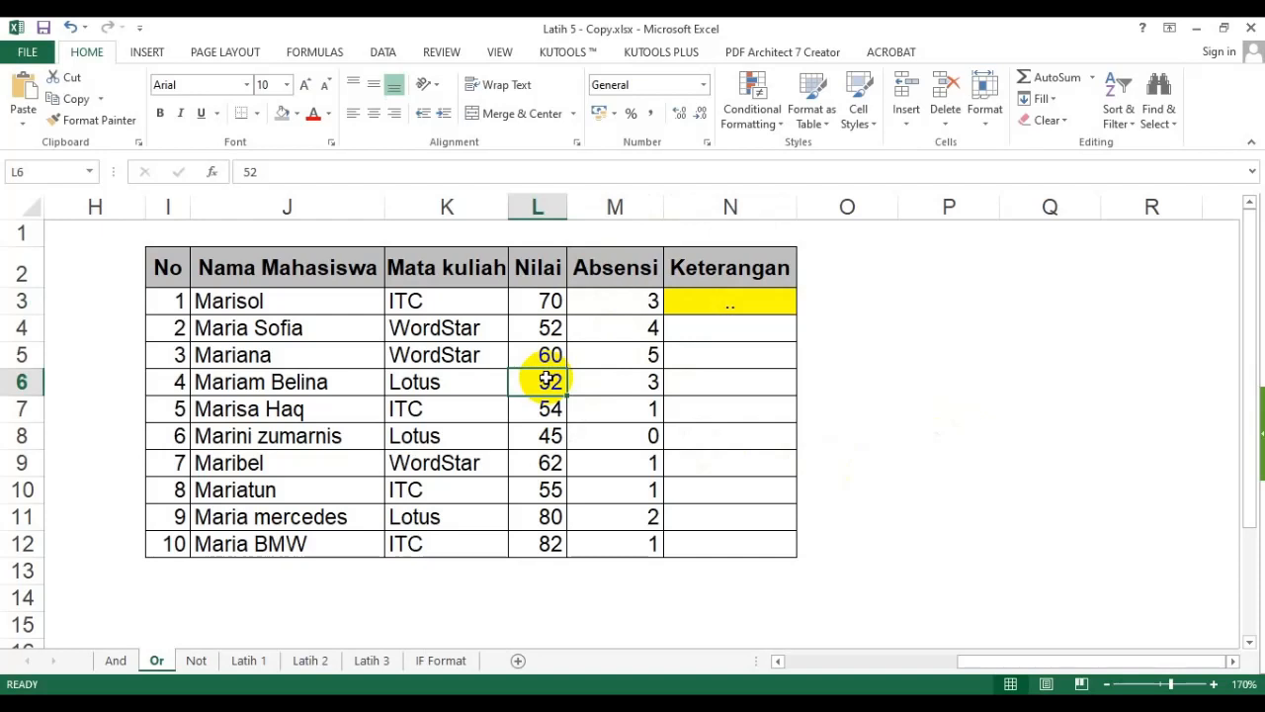
click(615, 354)
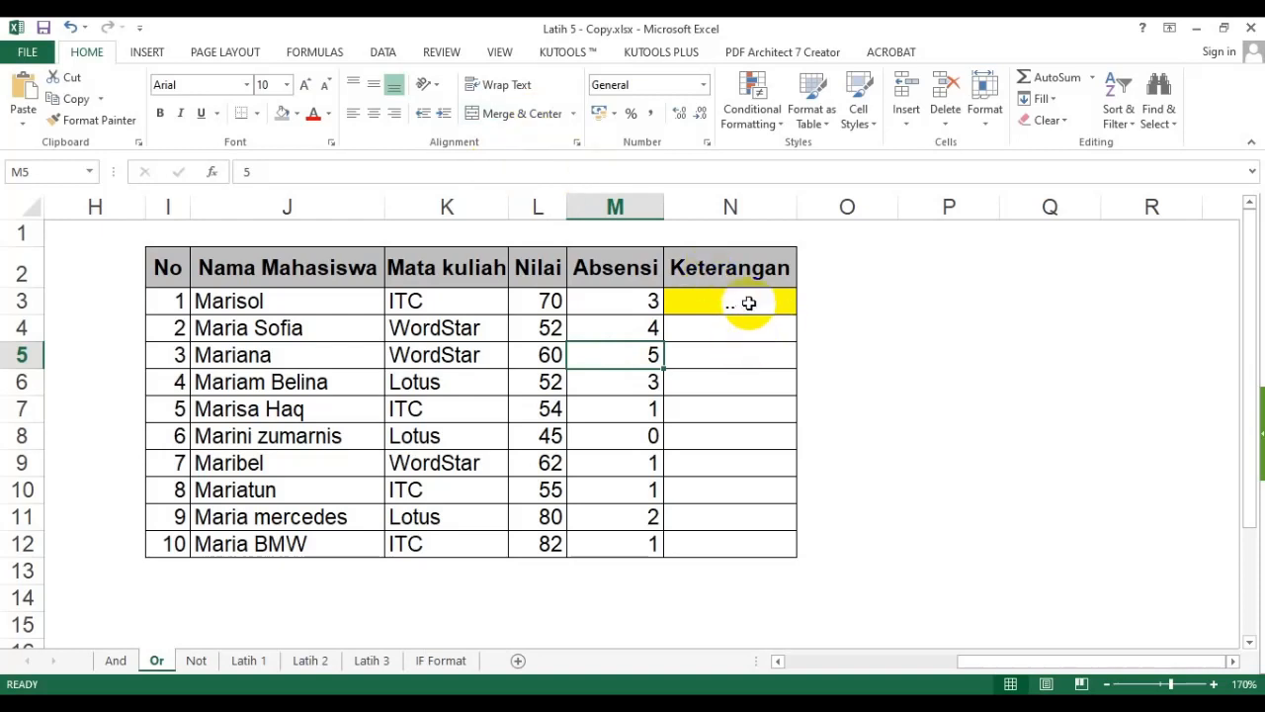
click(731, 358)
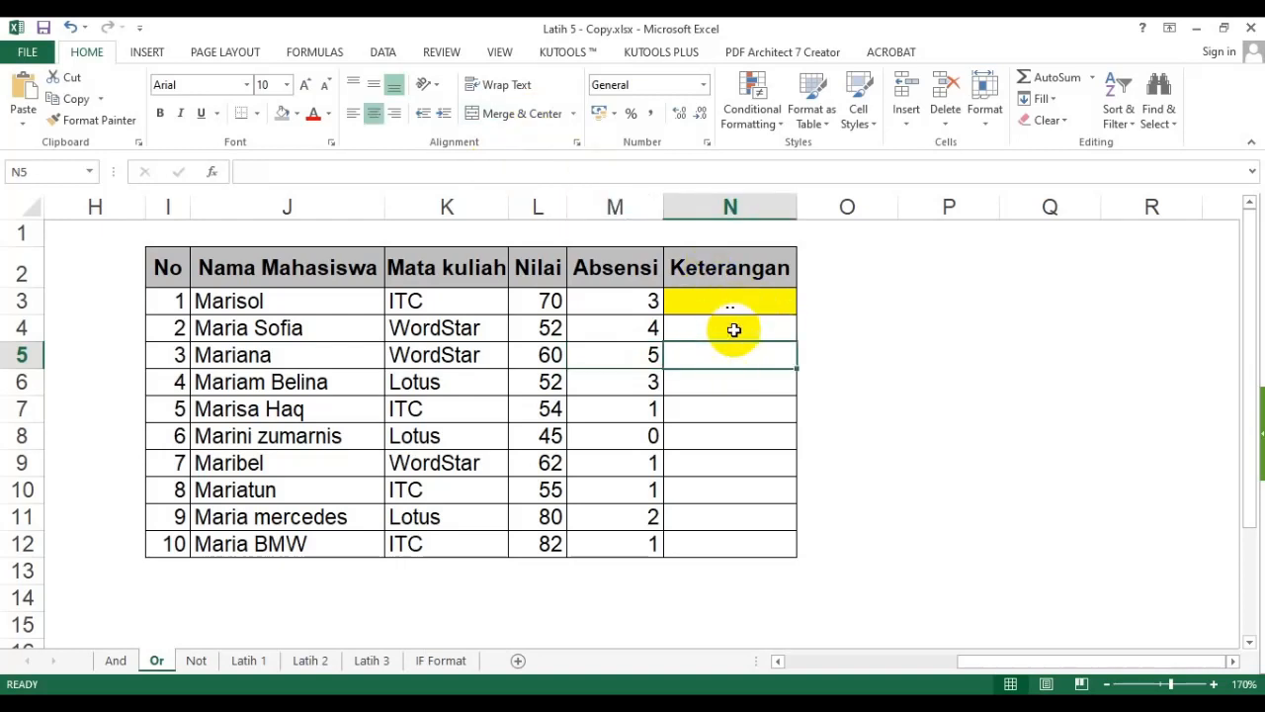
click(745, 304)
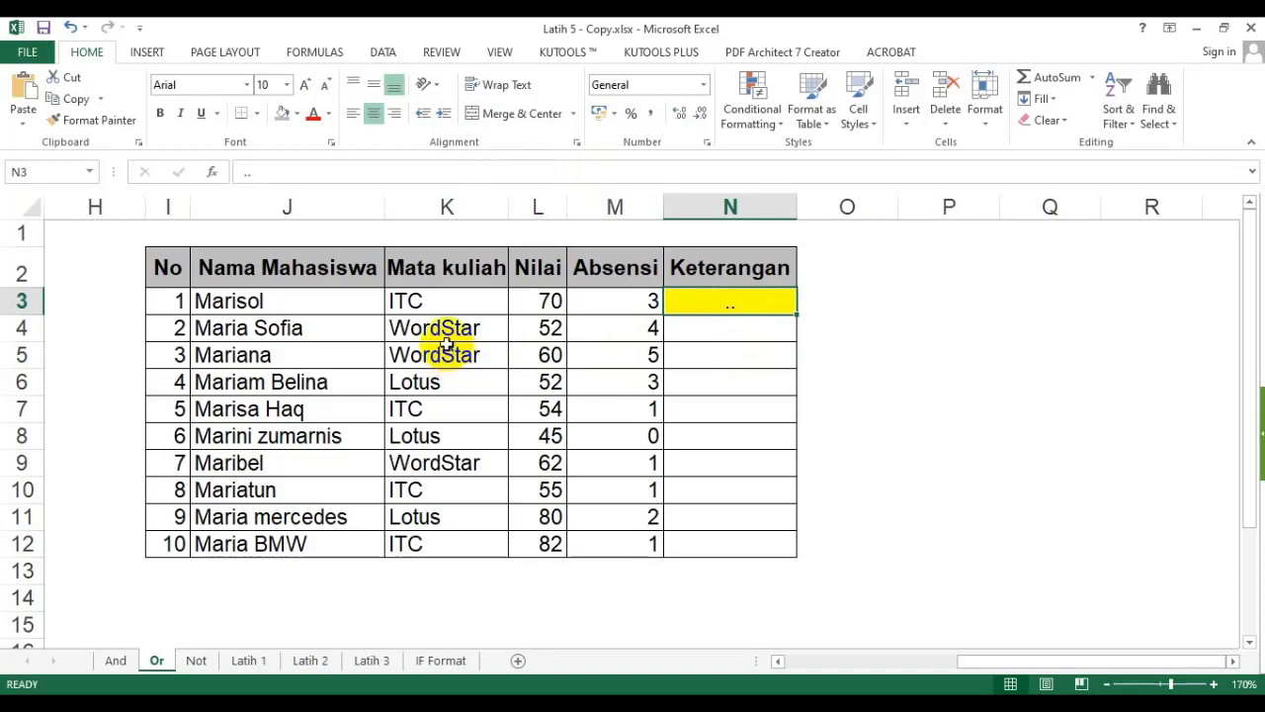
click(931, 379)
- Enter an IF formula skeleton =if(?;?;?) in N3 with question-mark placeholders for its three arguments
click(722, 306)
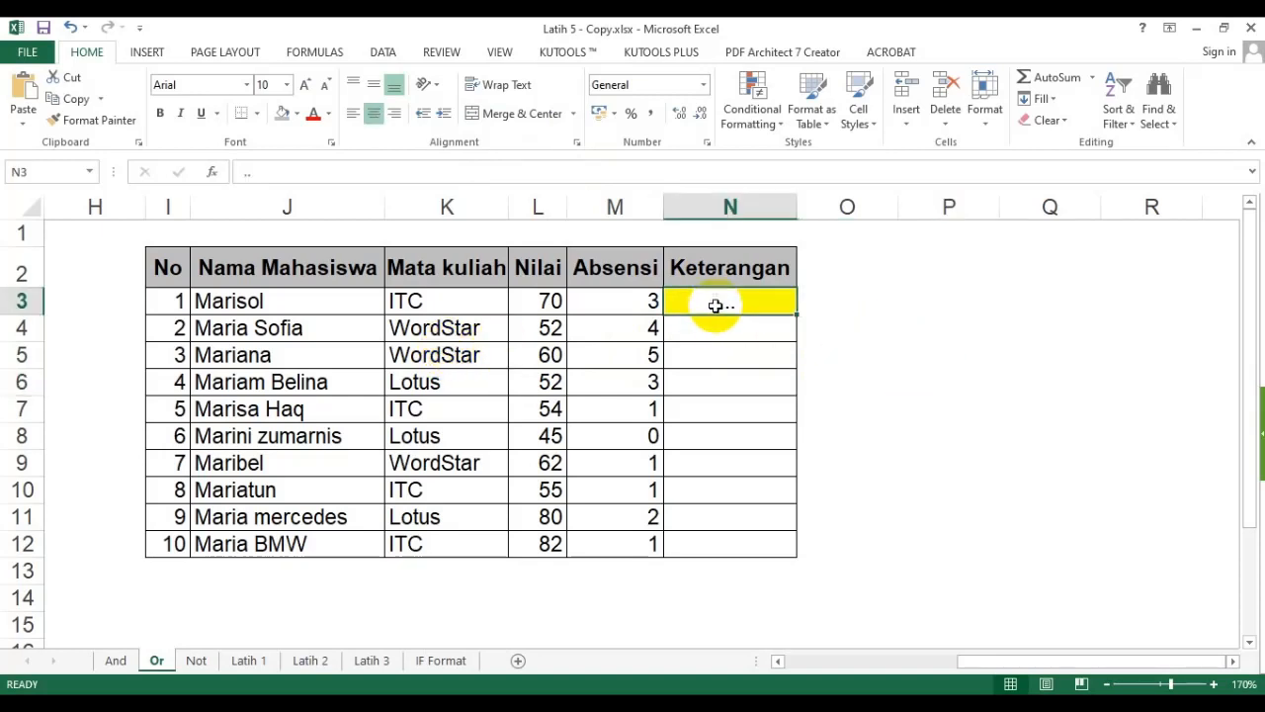
text(=if)
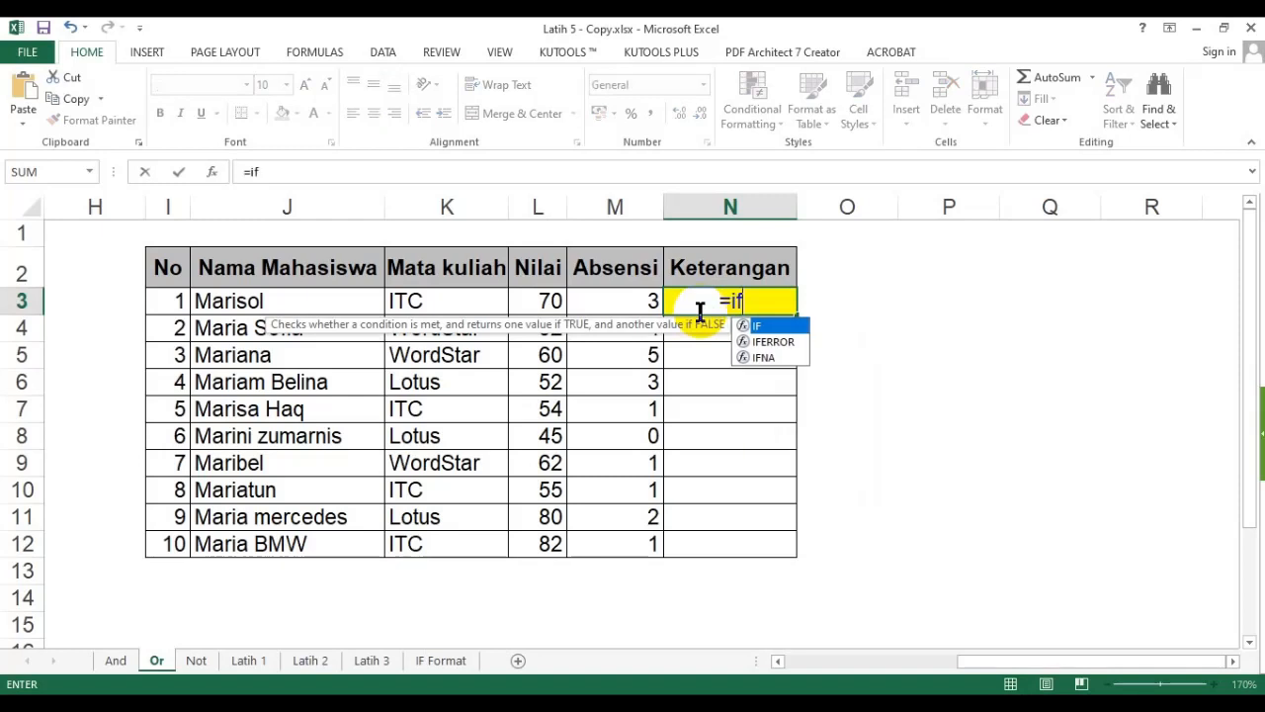
text((?;?;)
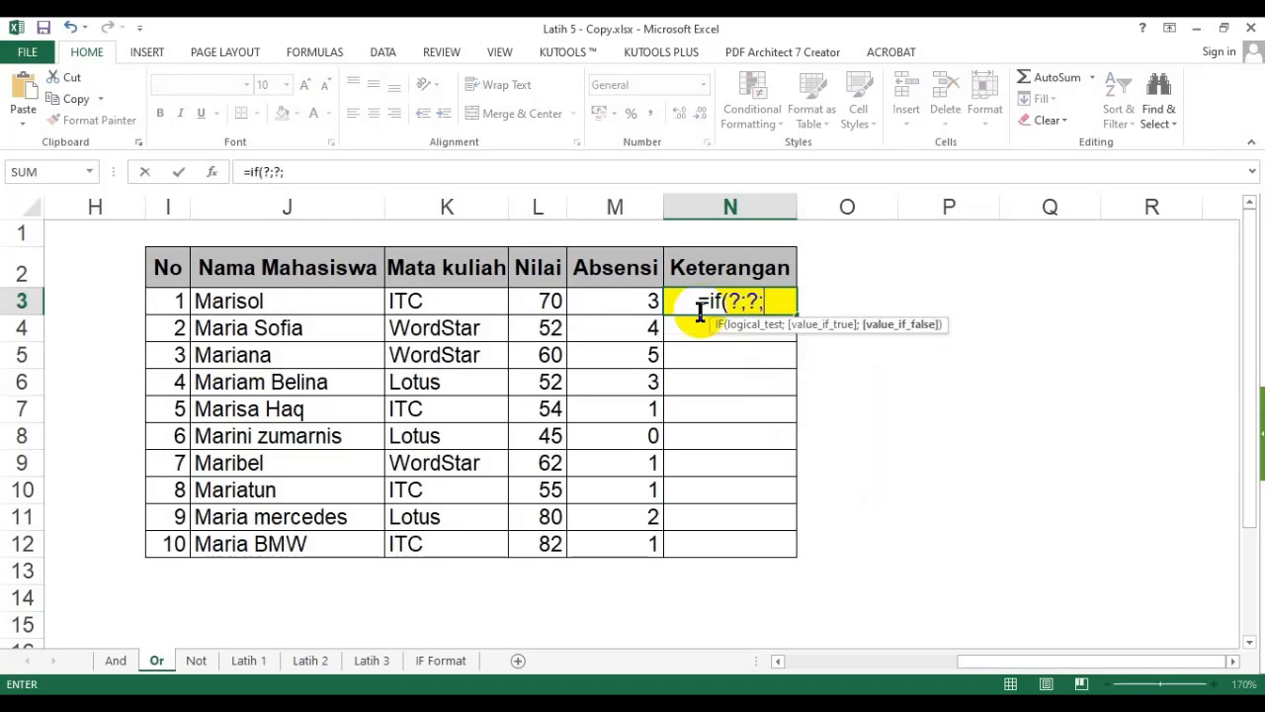
text(?))
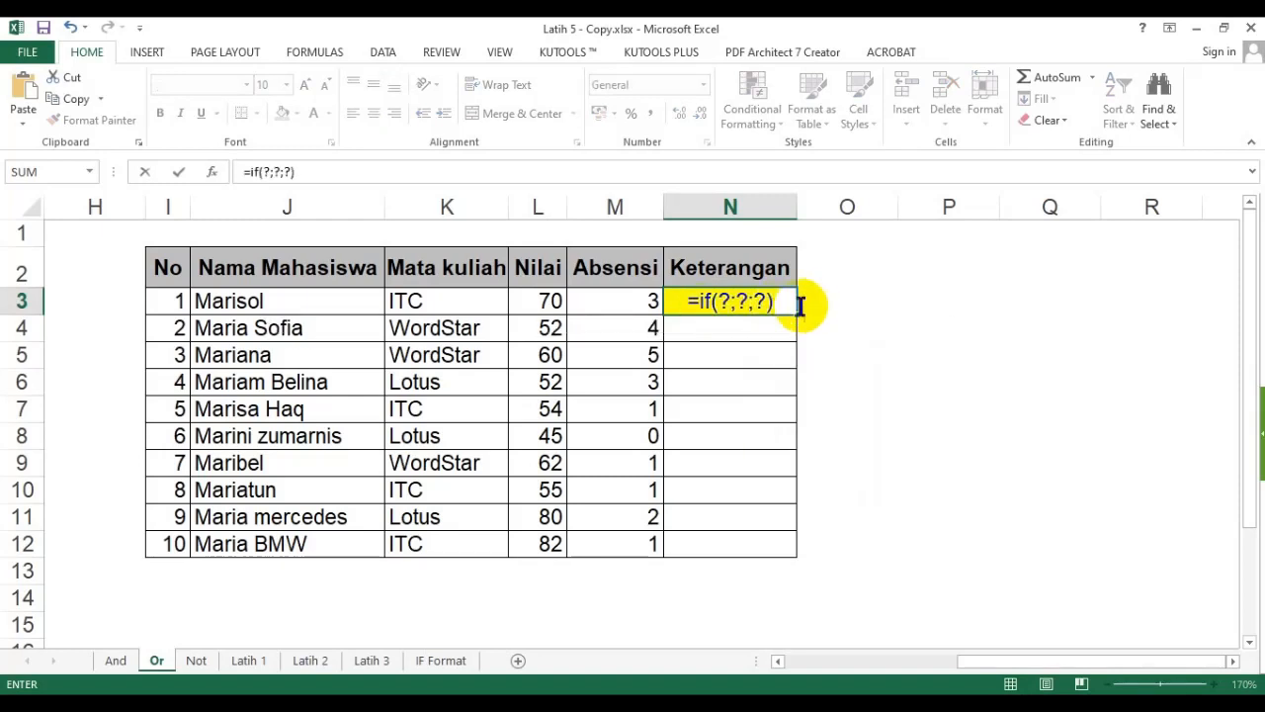
- Replace the first placeholder with the logical test or(L3>=60;M3<=3)
double_click(724, 303)
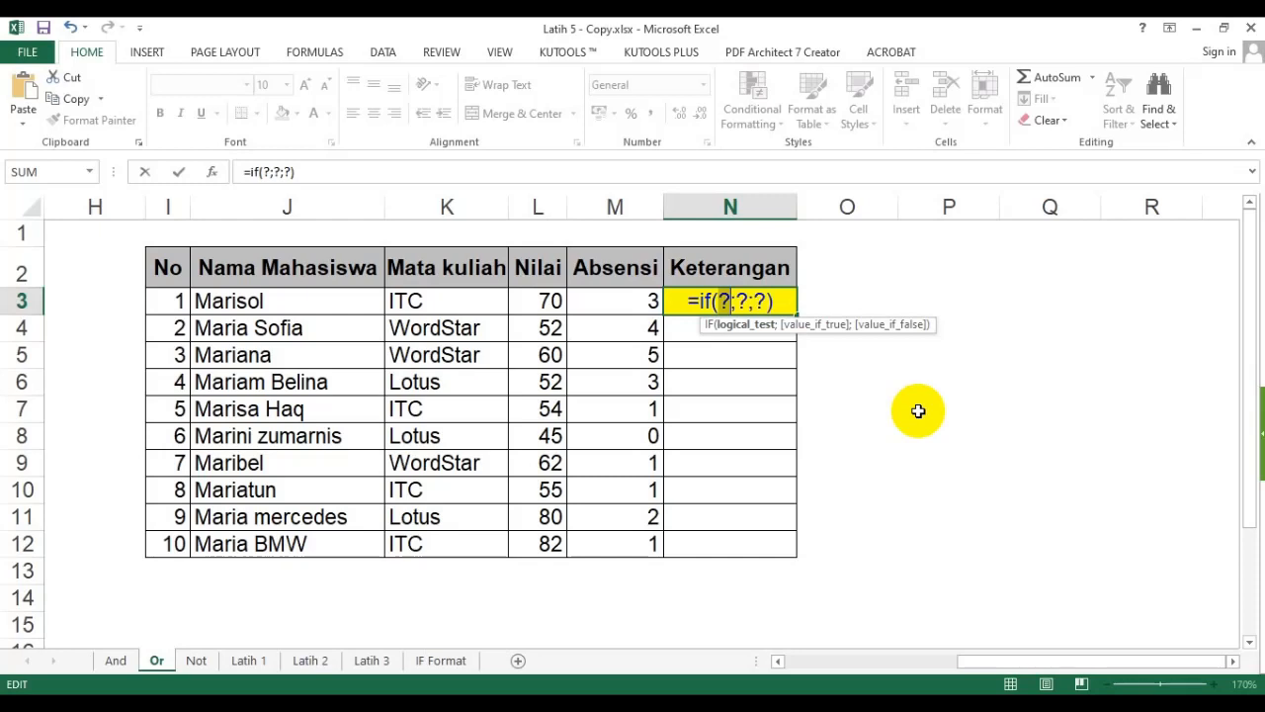
text(or())
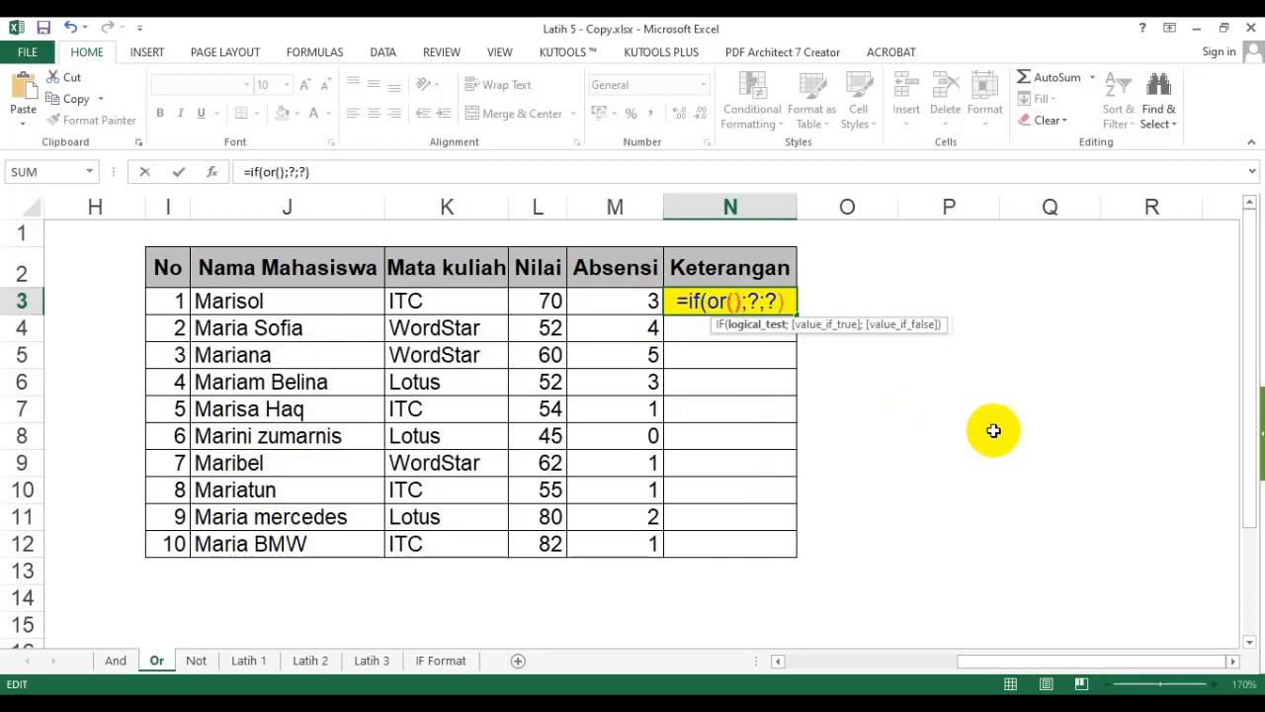
click(733, 300)
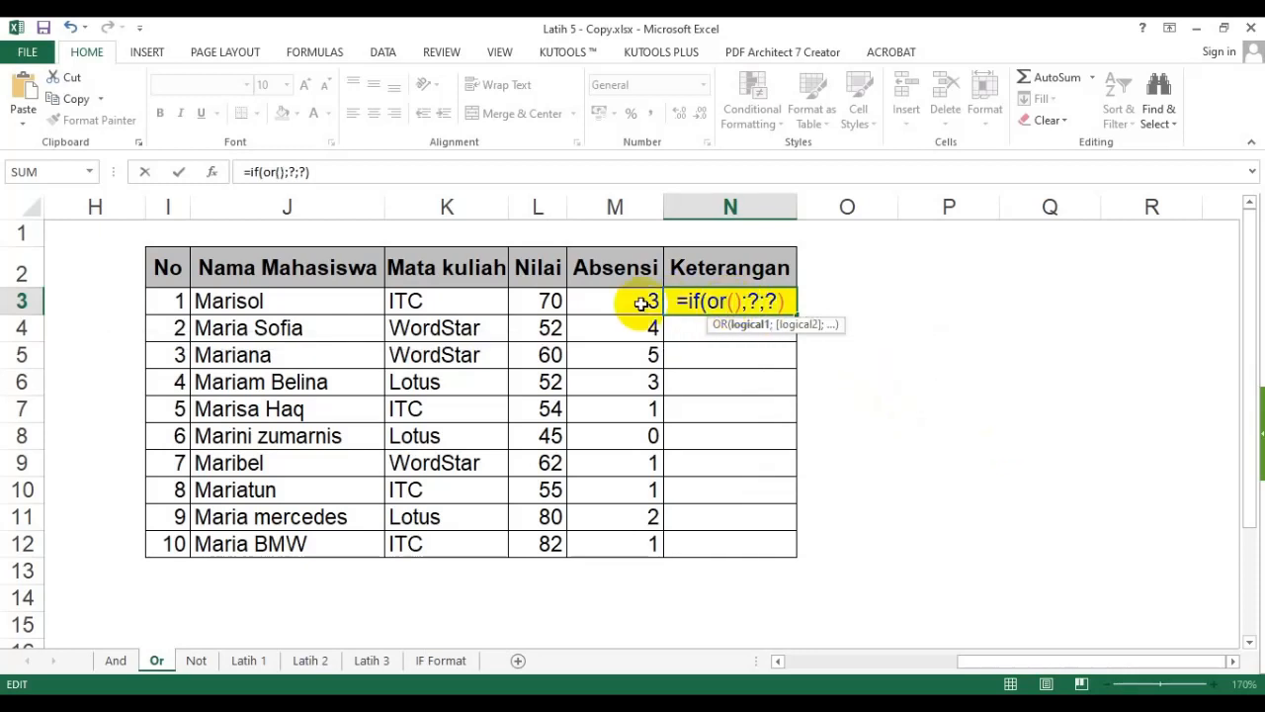
click(531, 301)
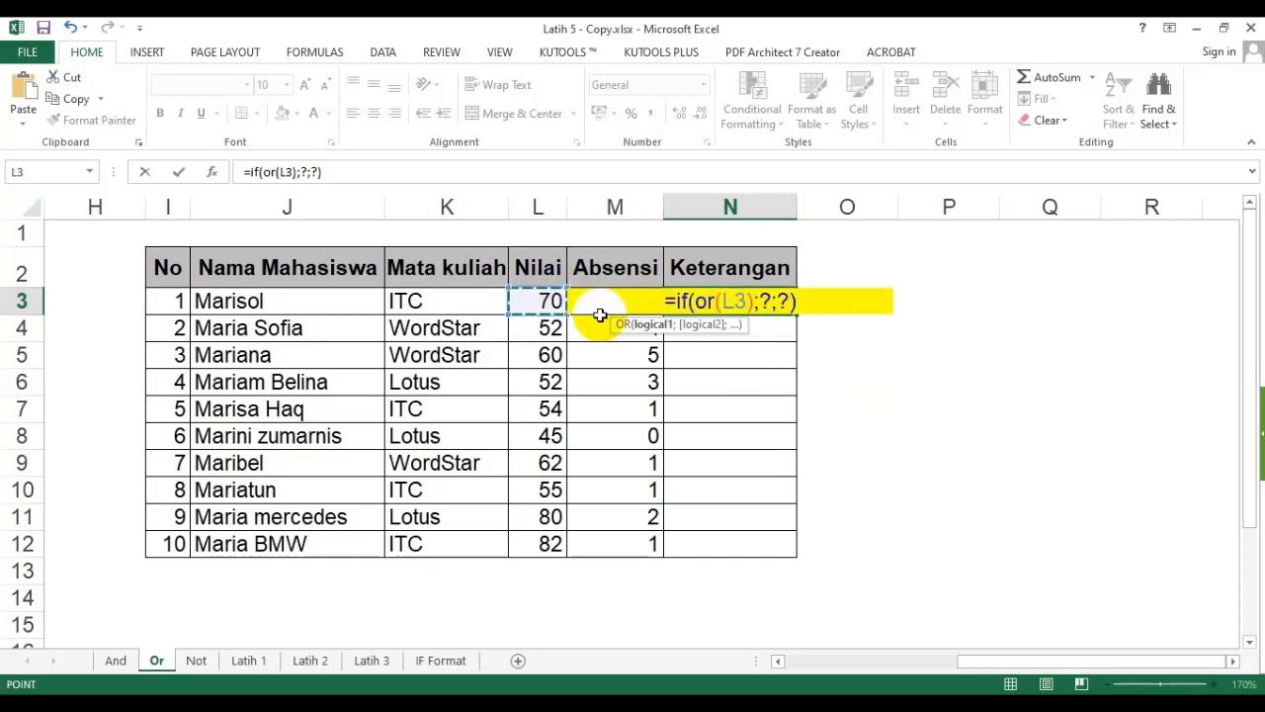
text(>=60)
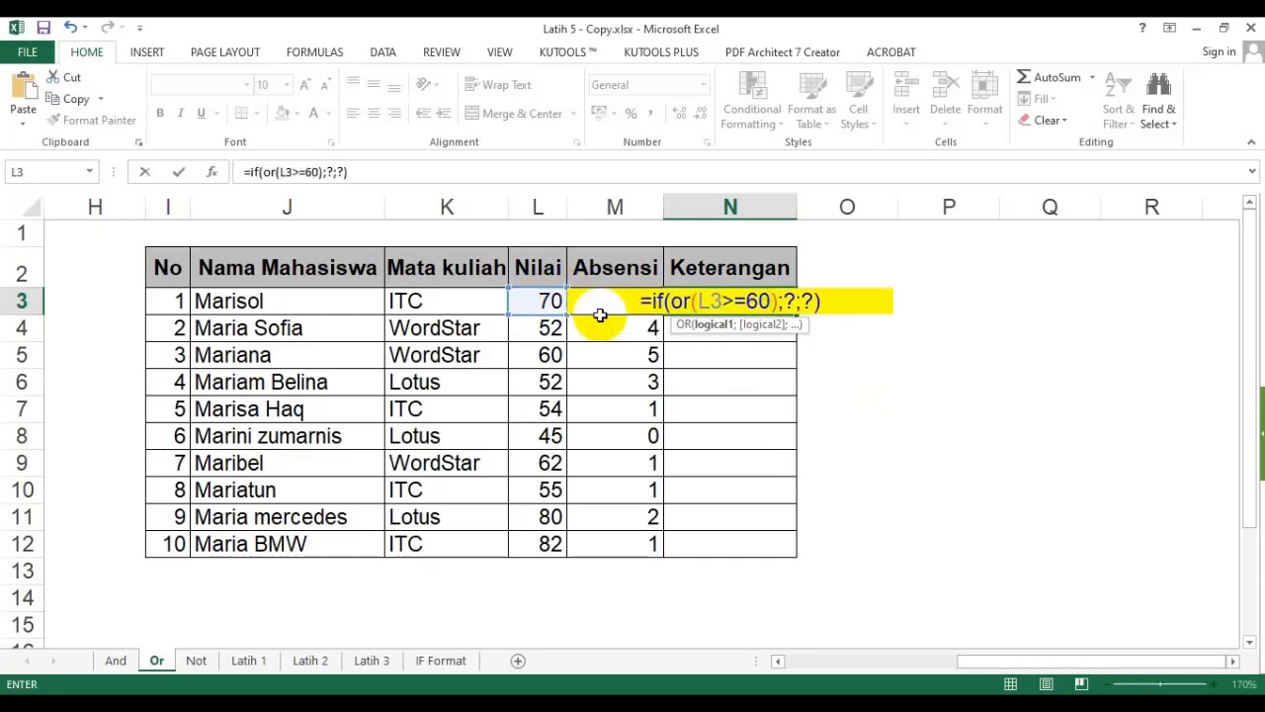
text(;)
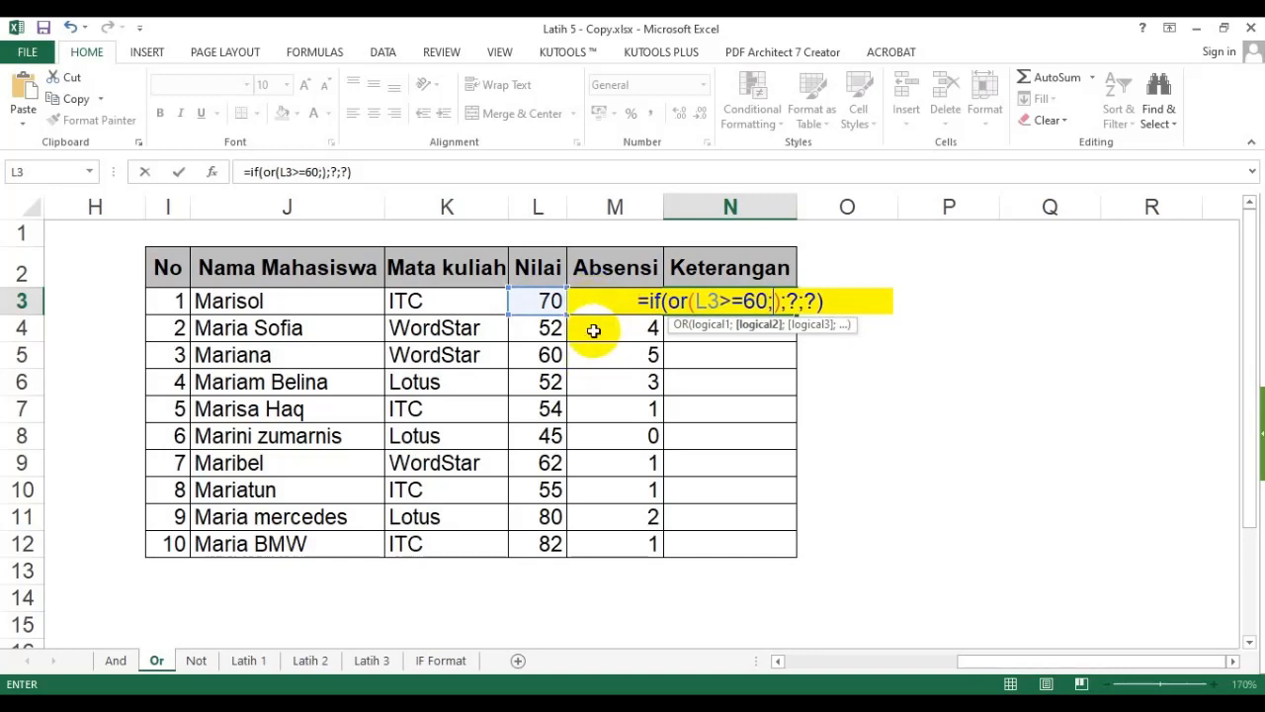
click(598, 331)
key(Up)
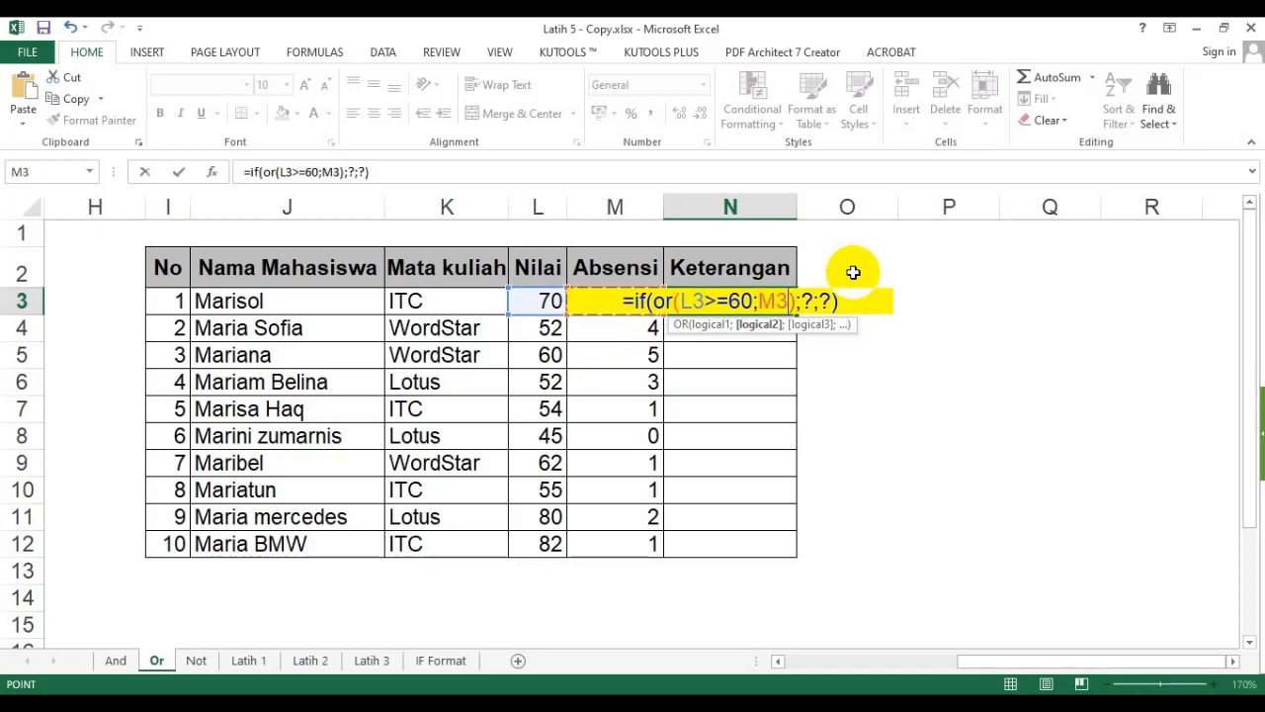
text(<=)
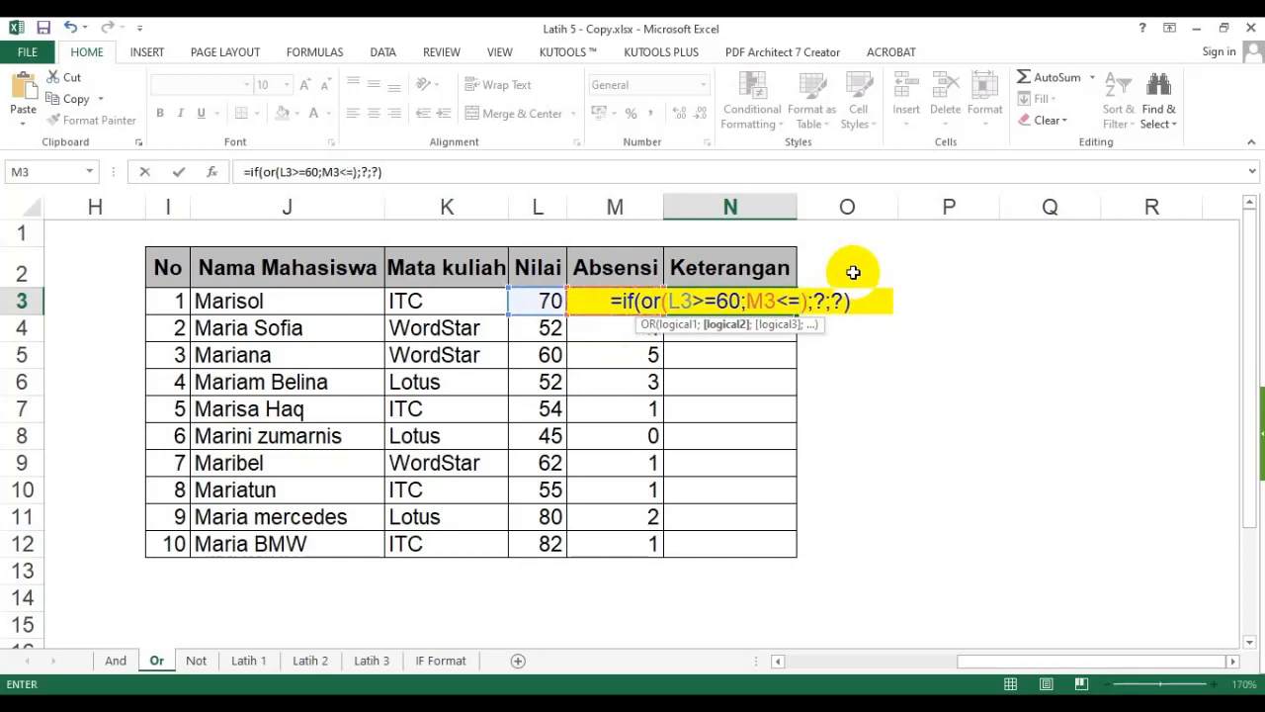
text(3)
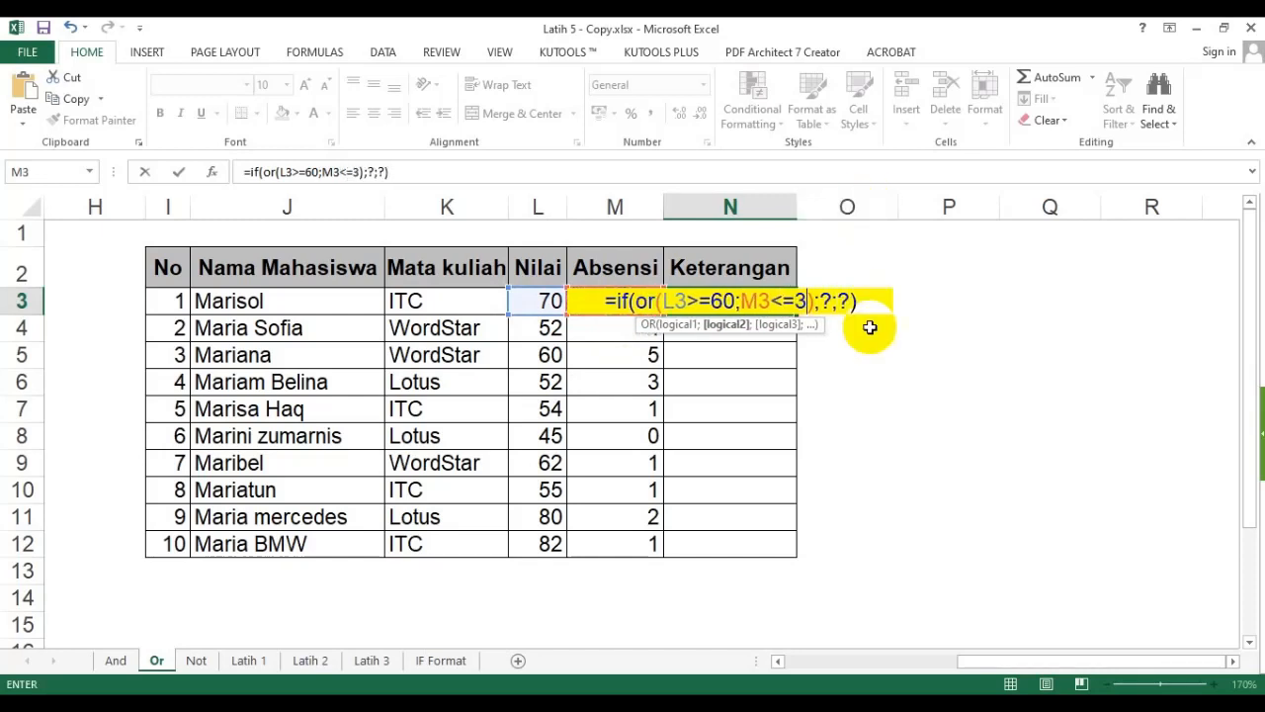
- Replace the remaining placeholders with "Lulus" as the true value and "Ulang" as the false value, and confirm the formula
double_click(825, 301)
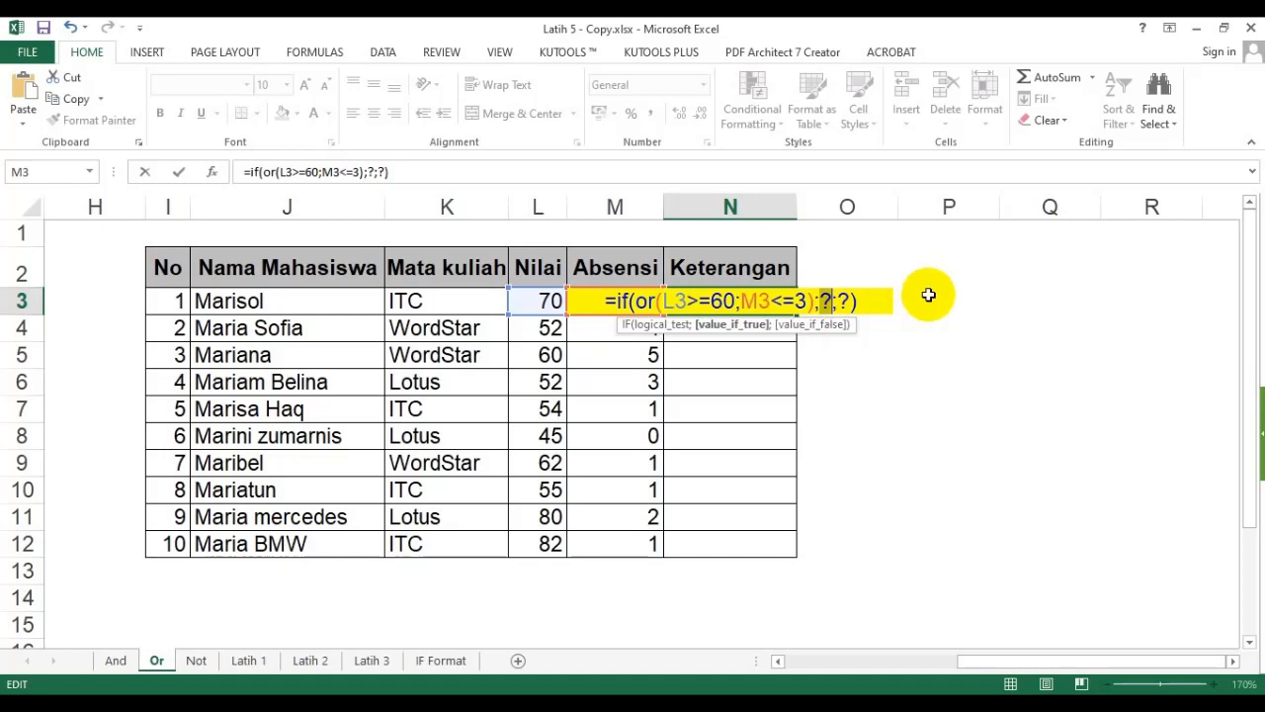
text("Lulus")
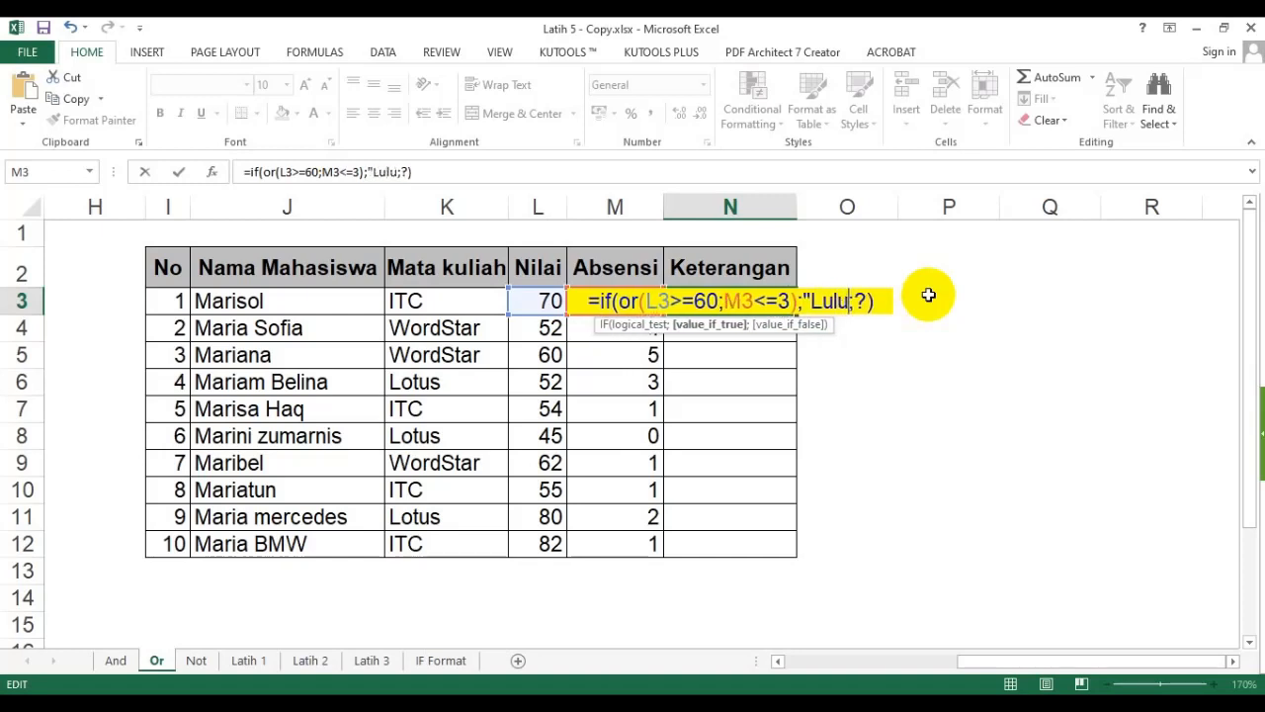
double_click(871, 301)
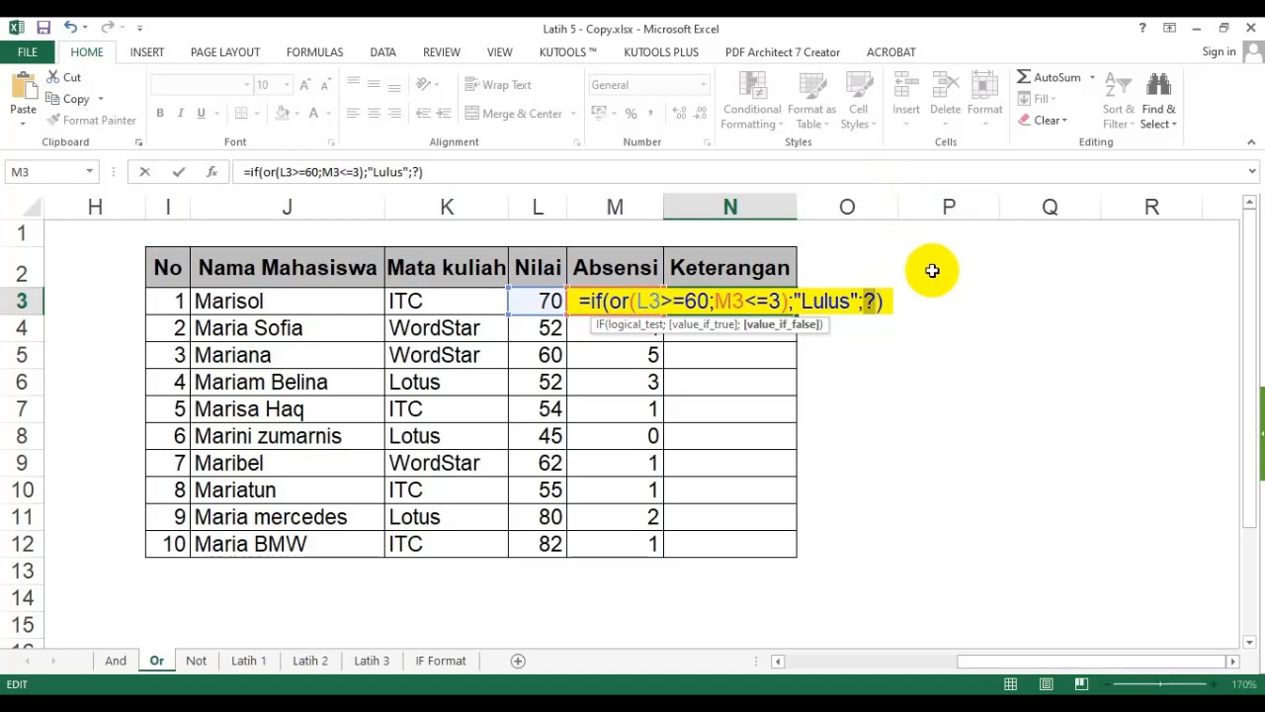
text("Ulang)
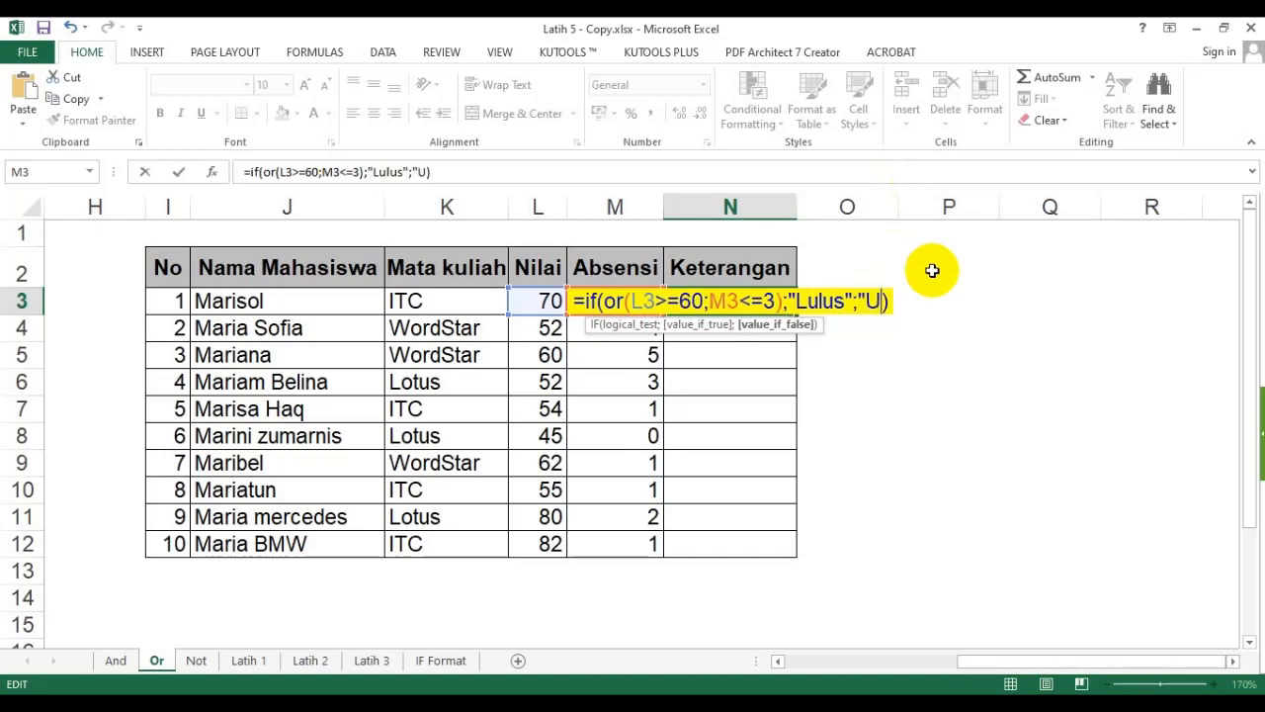
text(")
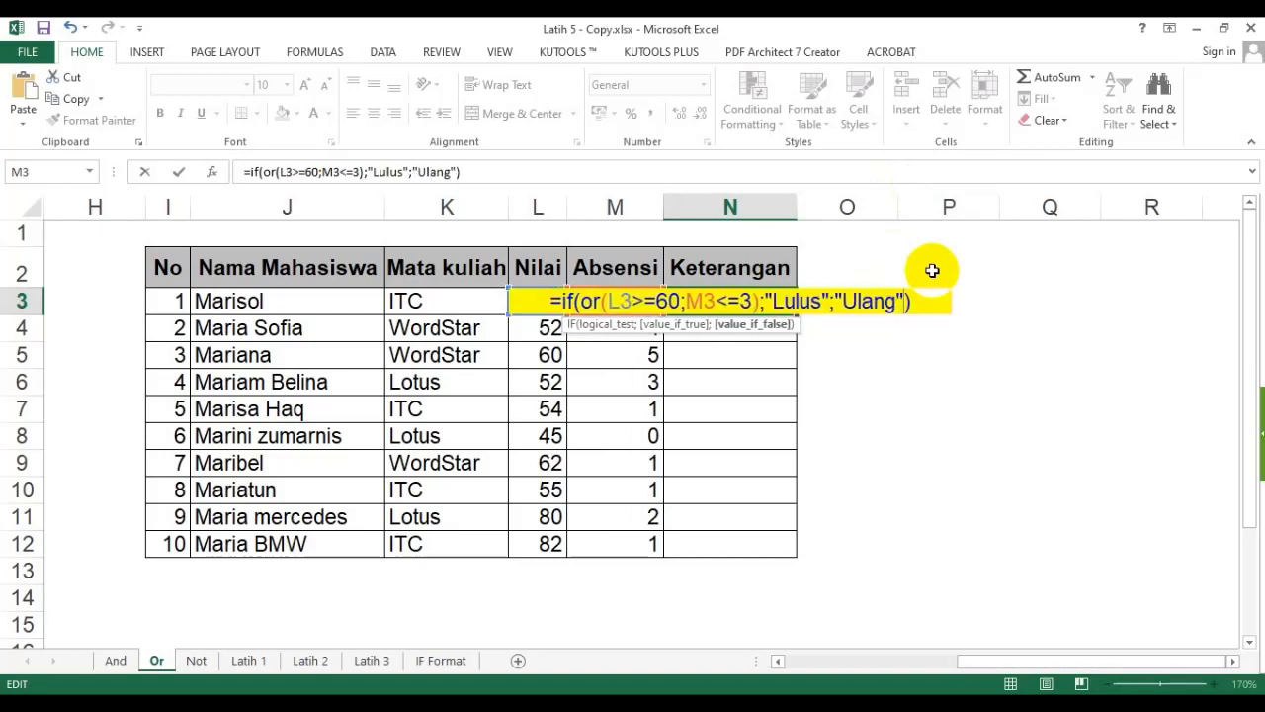
key(Return)
- Fill the N3 formula down through N12 for all students
click(769, 300)
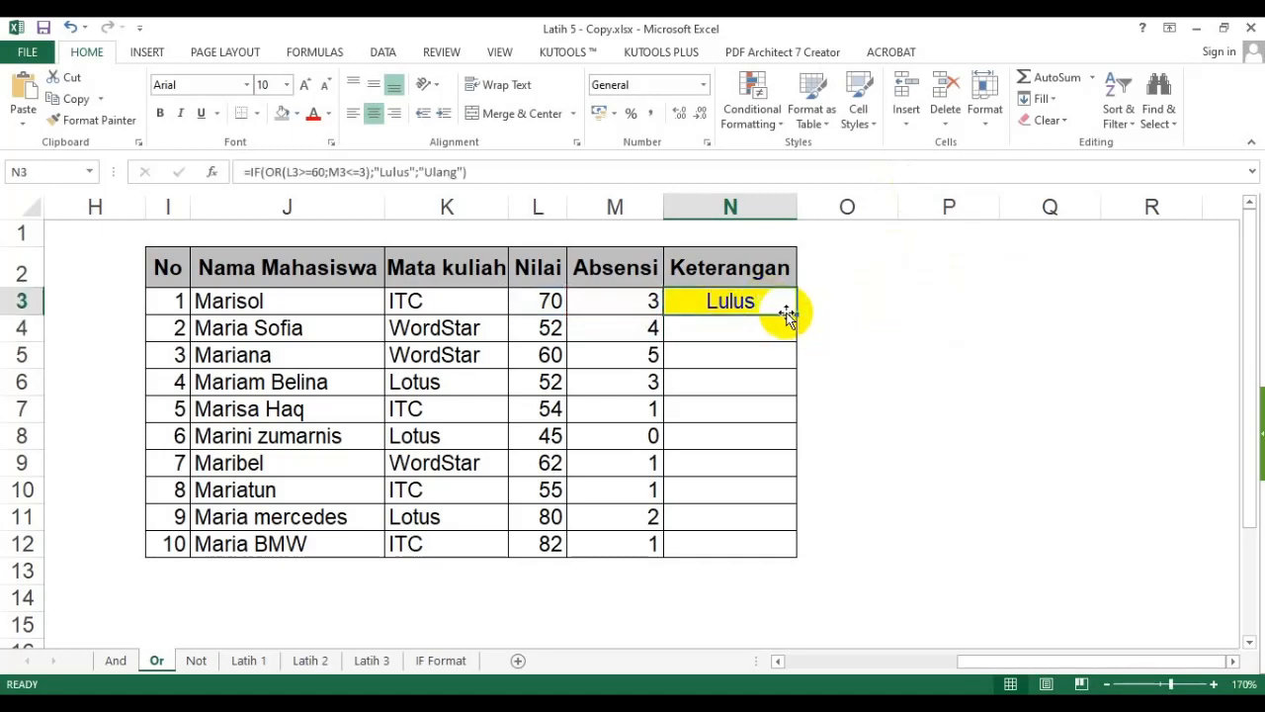
double_click(795, 313)
click(751, 337)
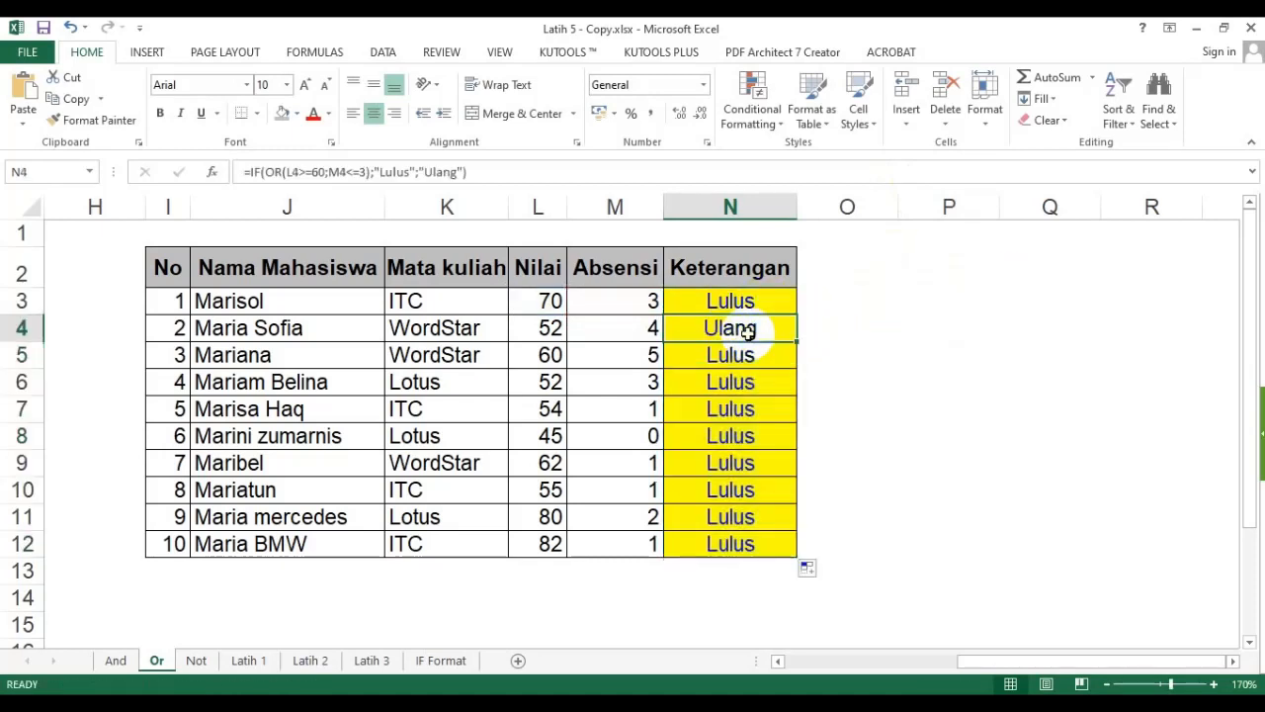
- Check row 4's Nilai, Absensi and Keterangan values against the OR condition
click(534, 325)
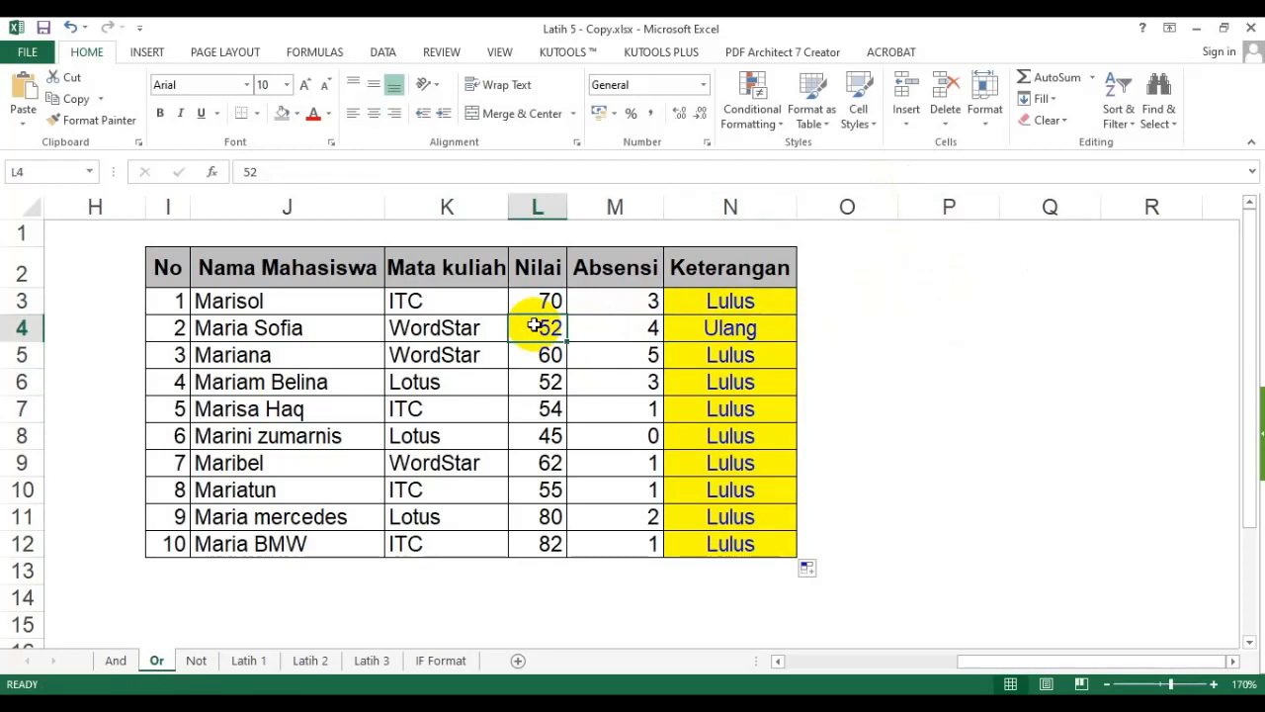
click(626, 334)
click(742, 330)
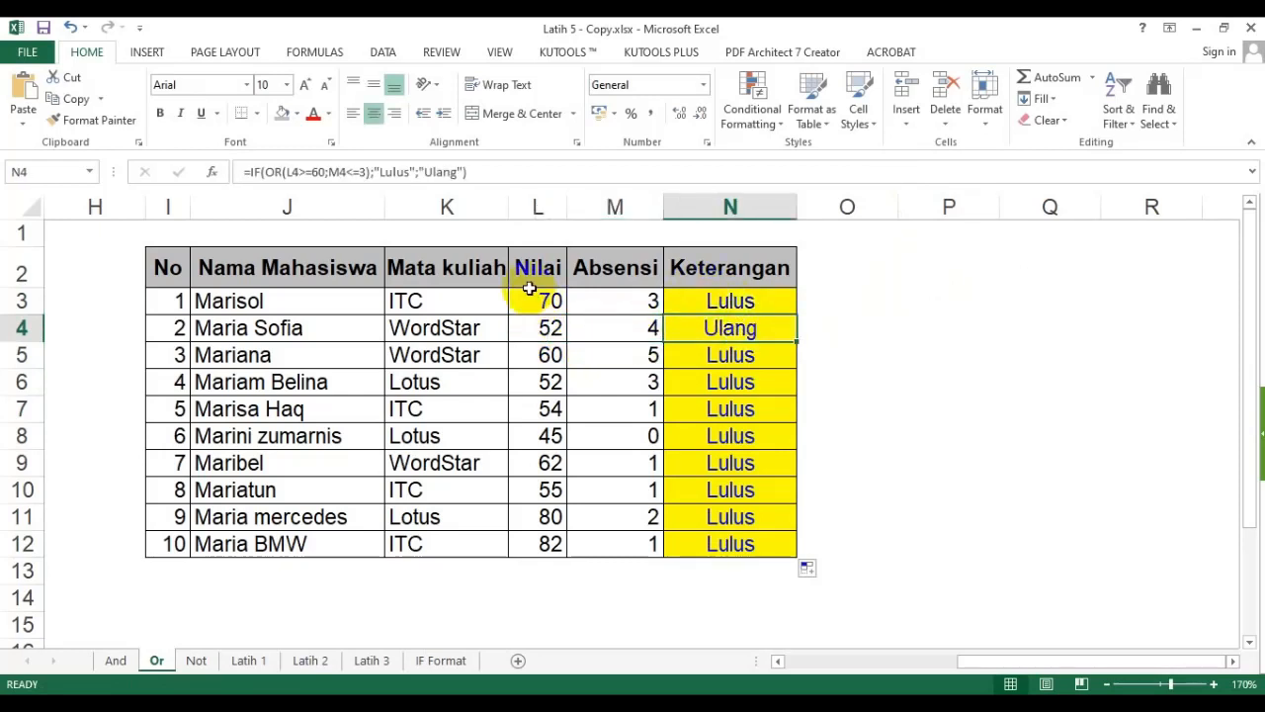
click(726, 296)
- Copy the N3 formula text and paste it as plain text into cell J14 below the table
click(515, 173)
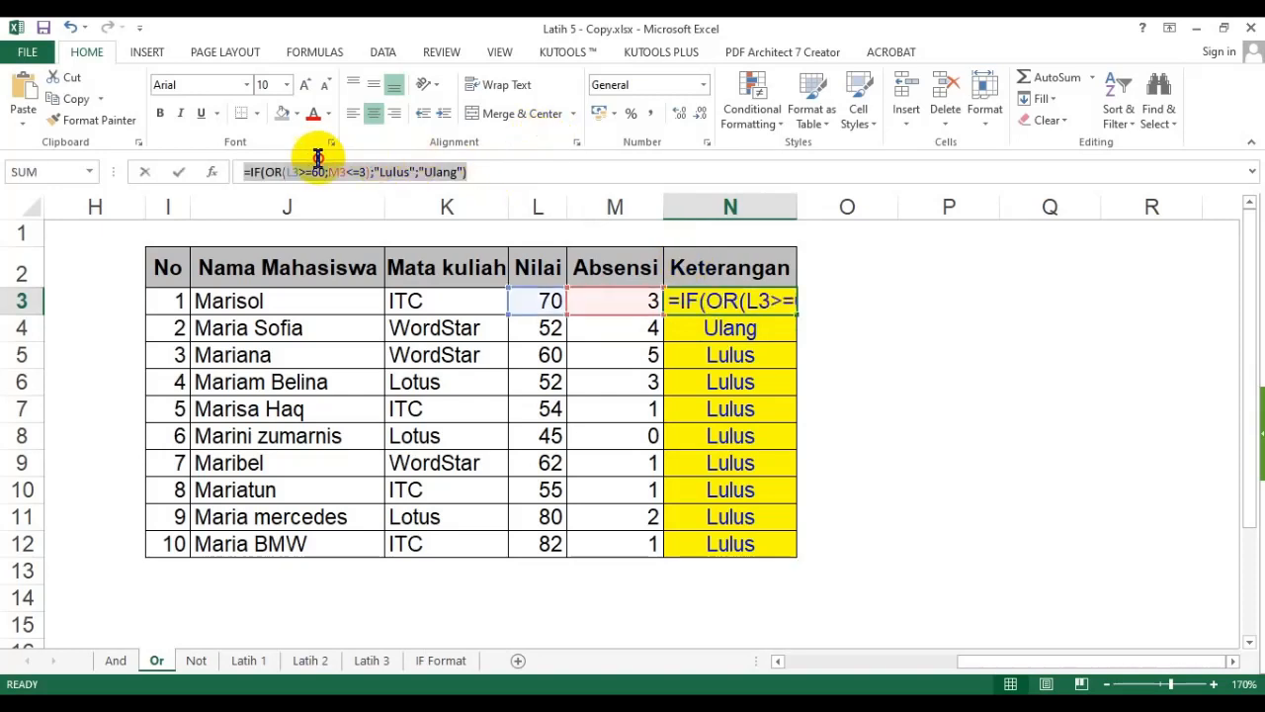
drag(234, 170, 458, 176)
key(ctrl+c)
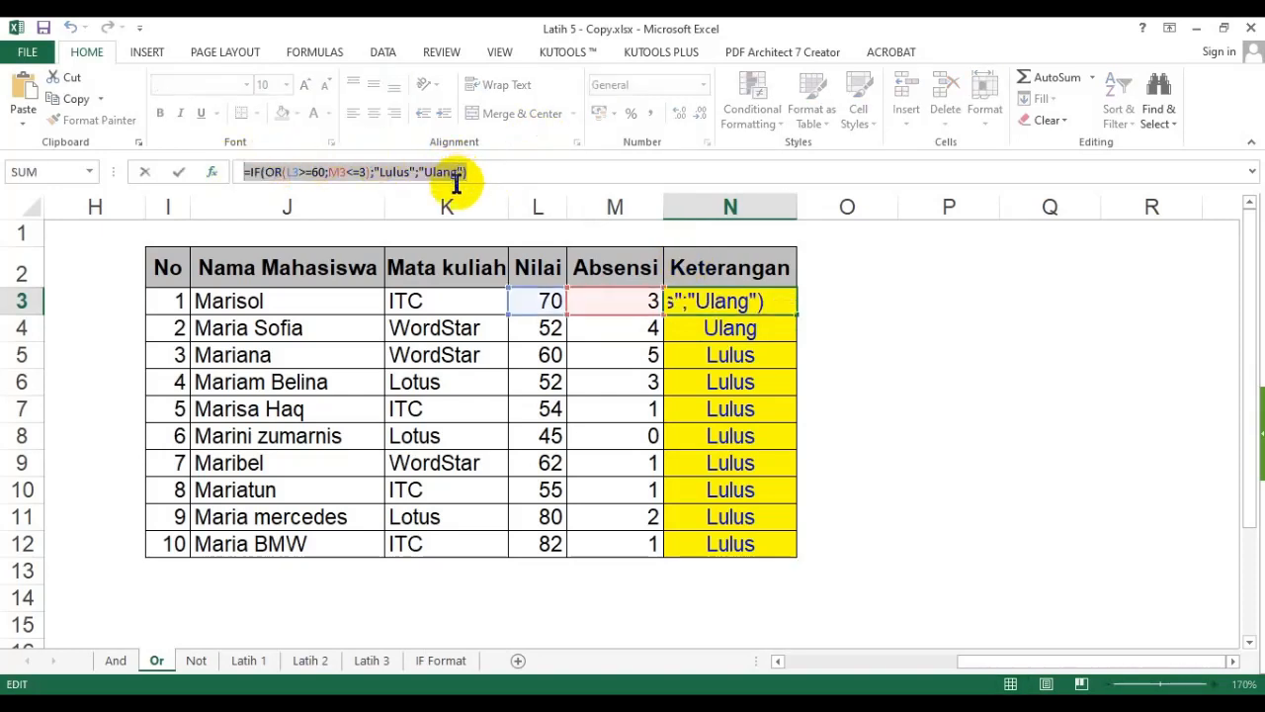
click(279, 593)
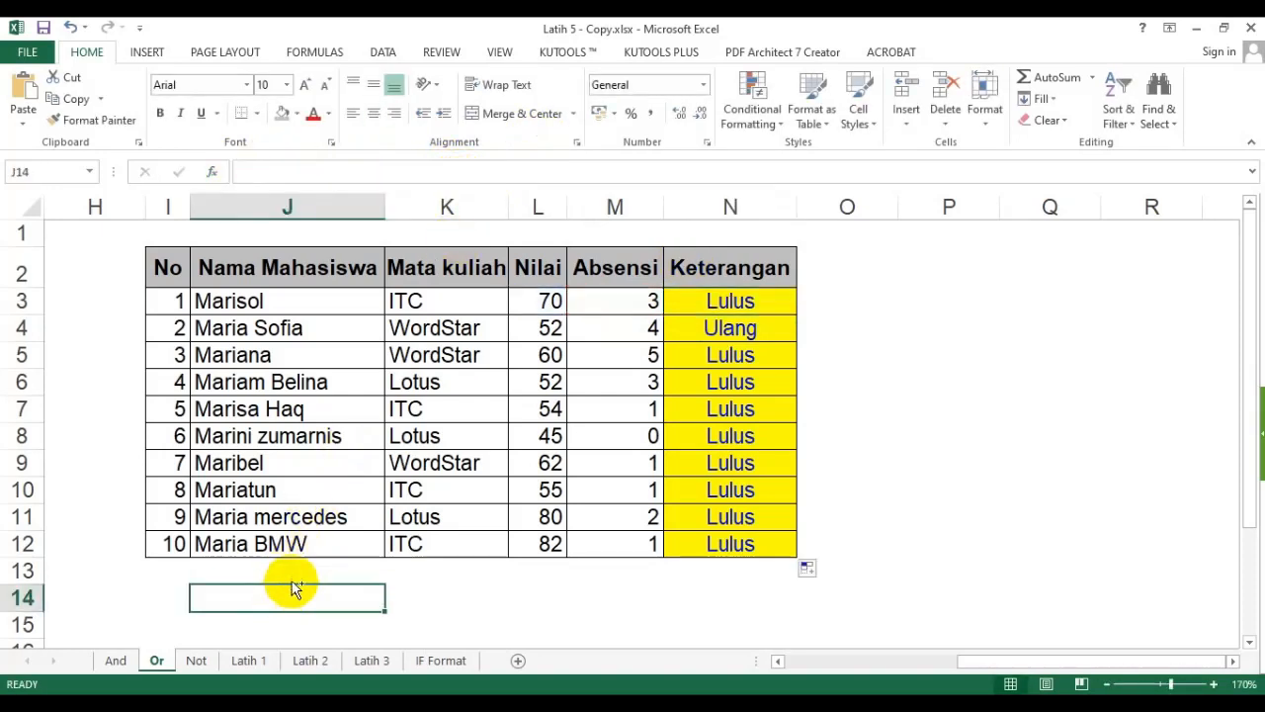
key(ctrl+v)
key(Return)
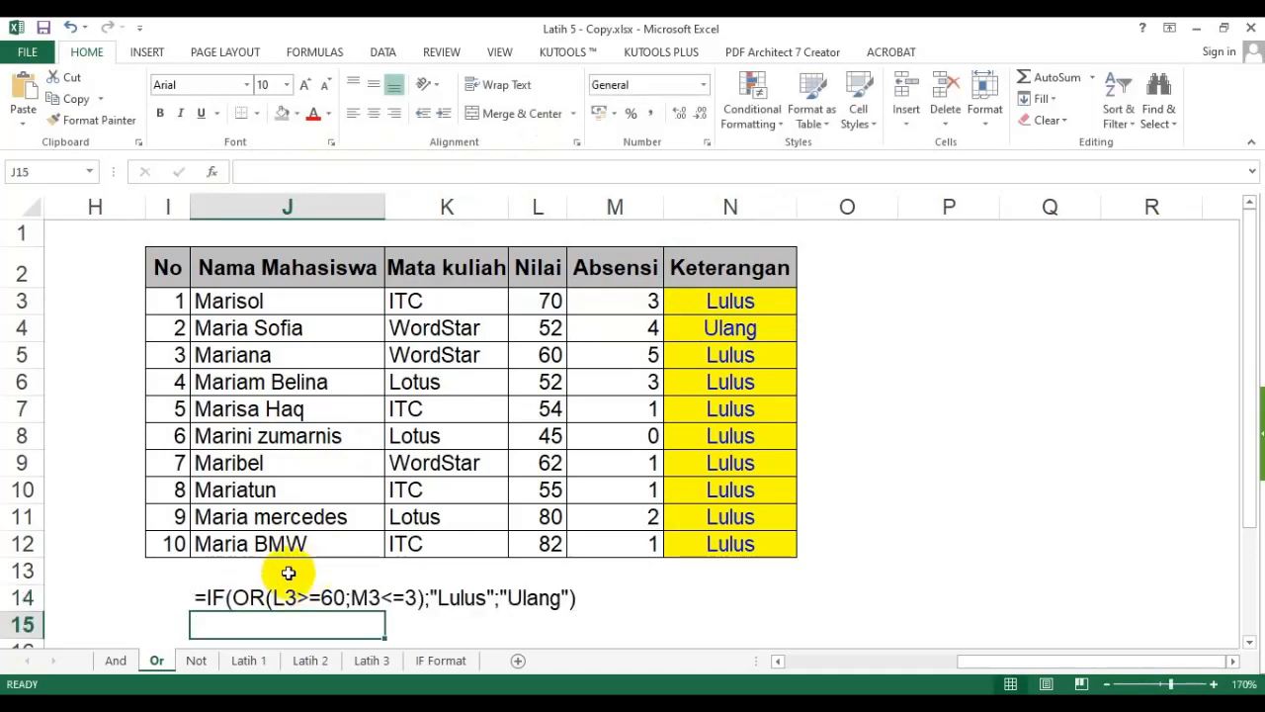
- Format the formula text in J14 as bold red
click(192, 597)
click(168, 113)
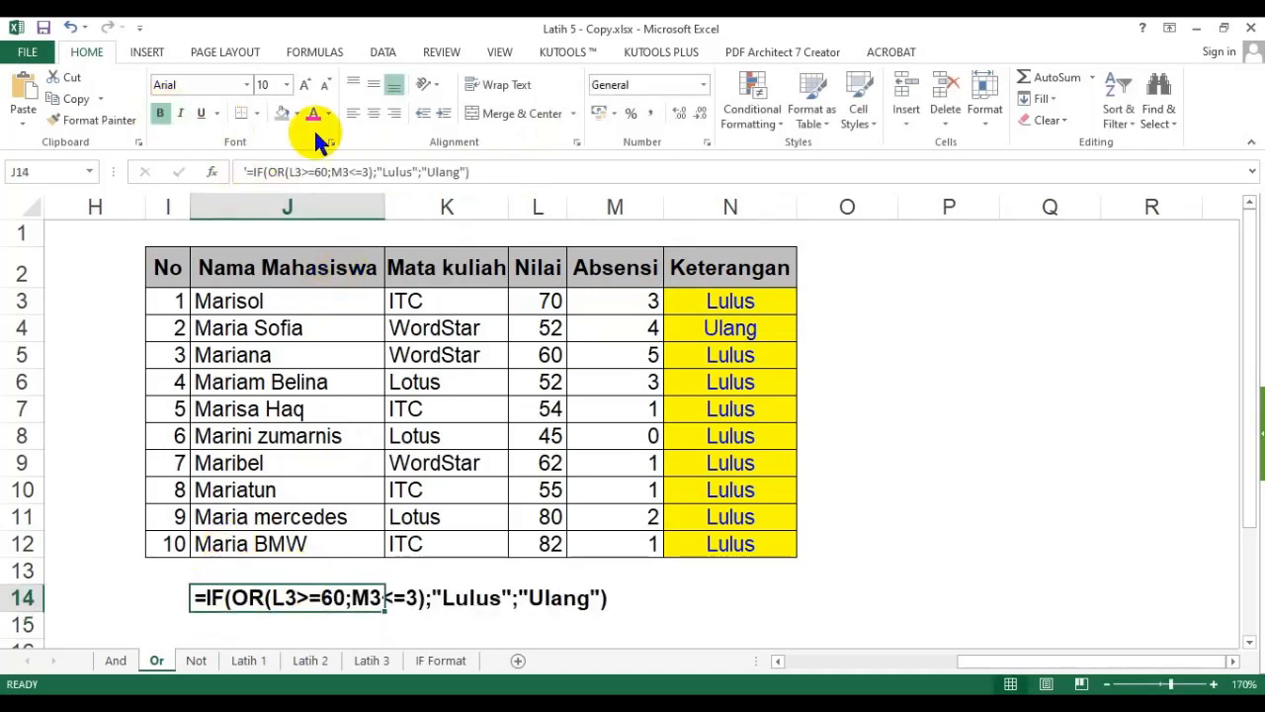
click(314, 115)
click(893, 465)
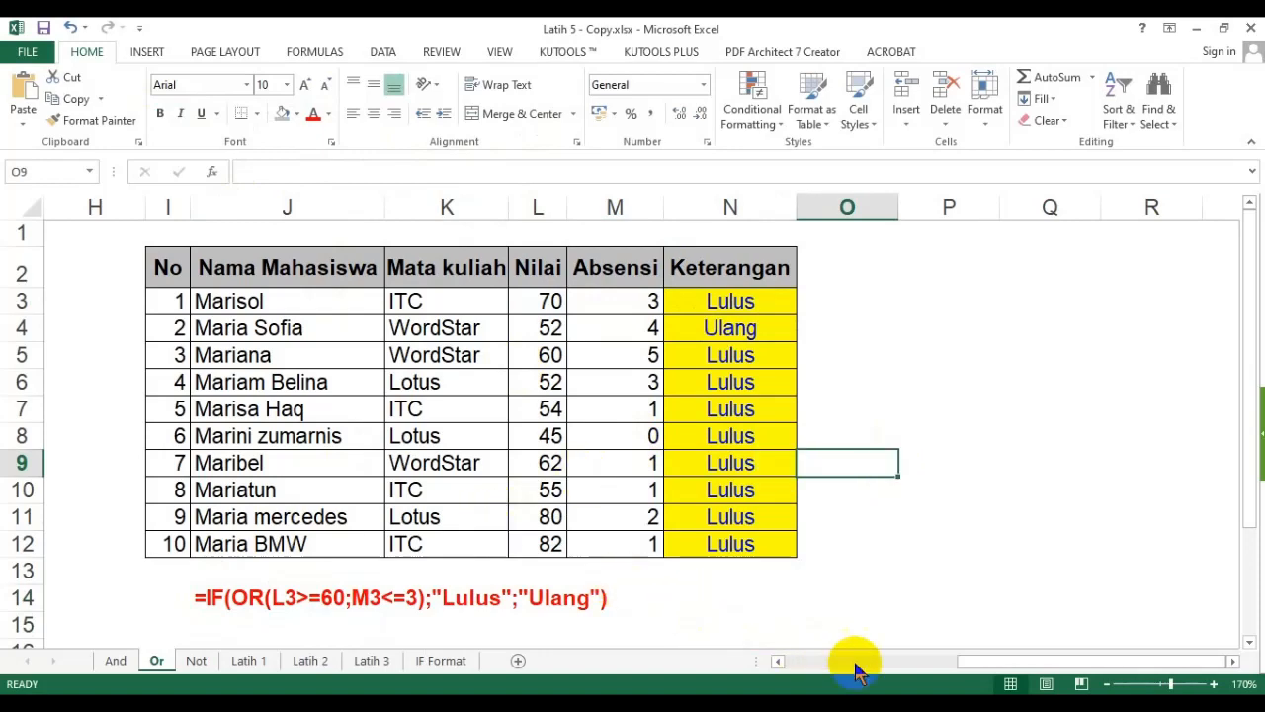
- Compare both OR tables on the sheet, reviewing their Keterangan results and the formulas beneath them
drag(987, 660, 816, 652)
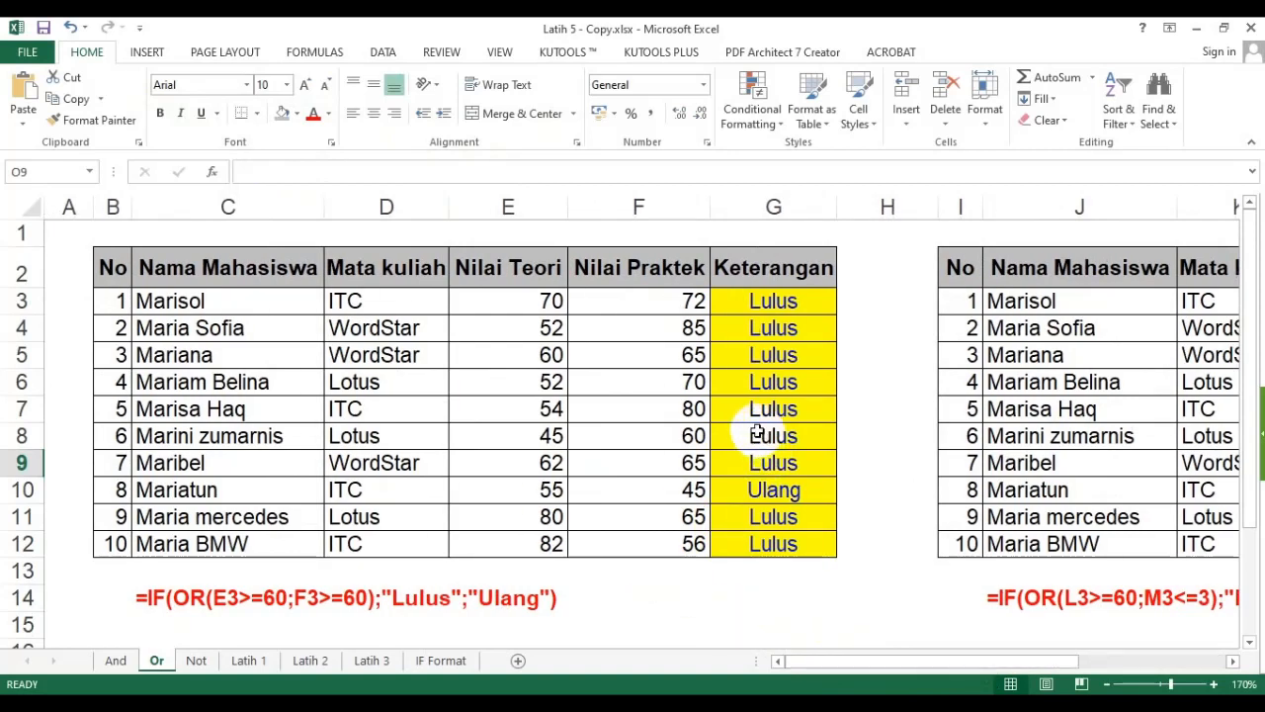
click(794, 392)
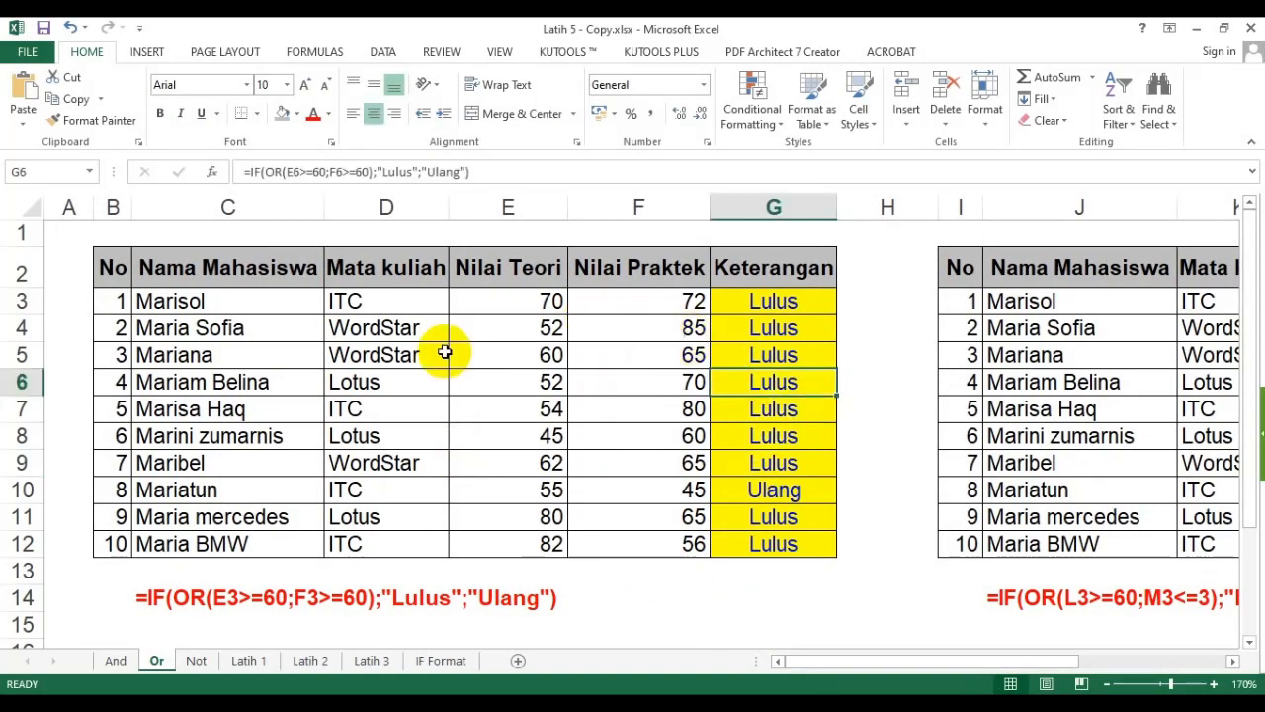
drag(297, 301, 766, 516)
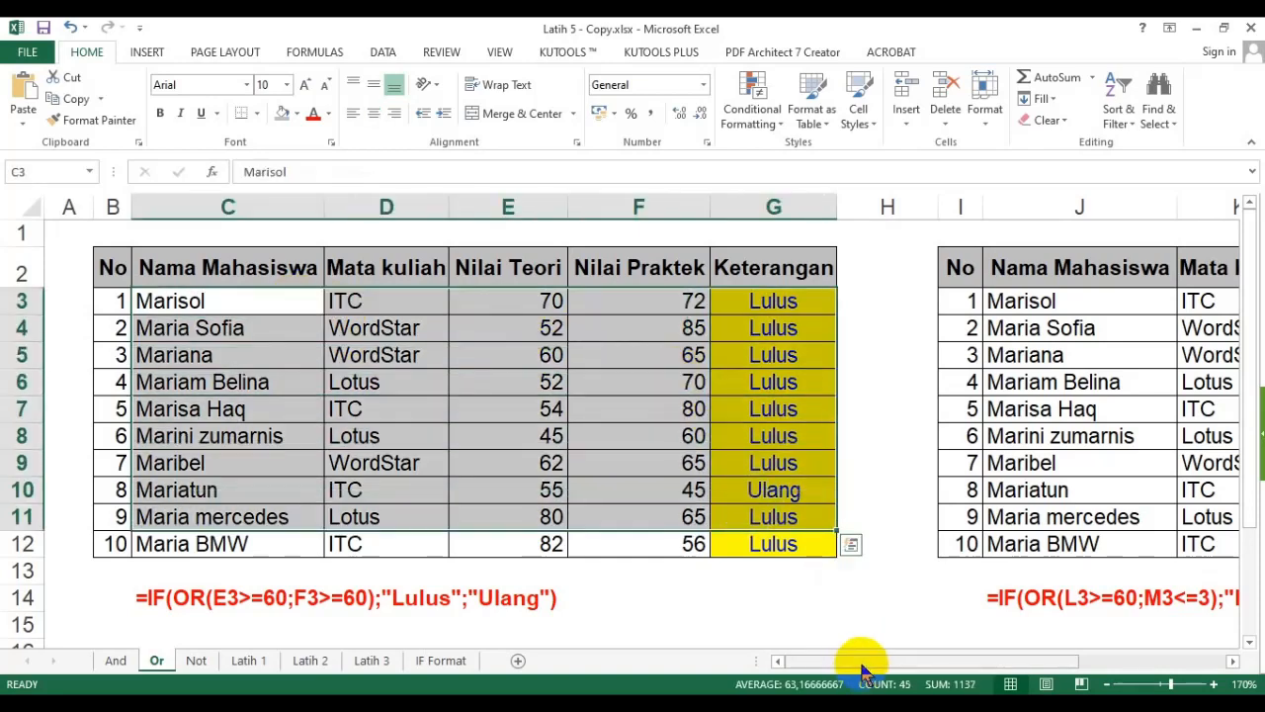
drag(856, 660, 978, 660)
drag(561, 269, 1086, 560)
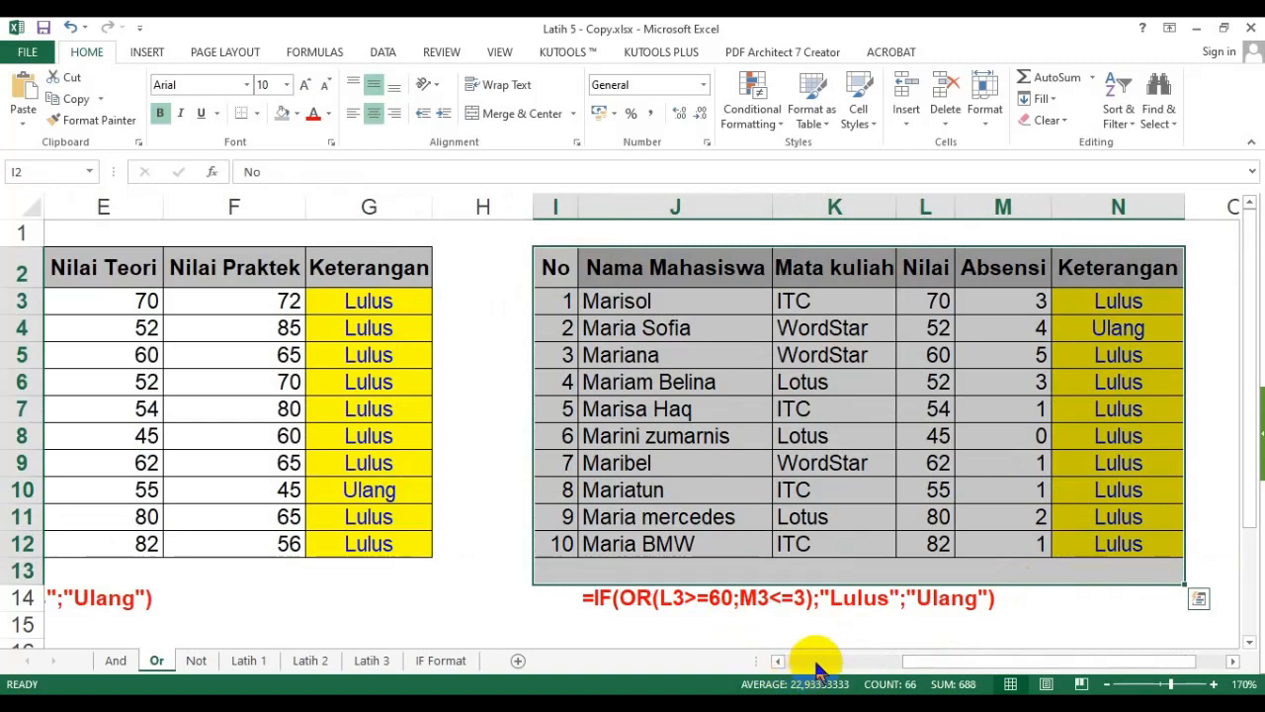
click(812, 660)
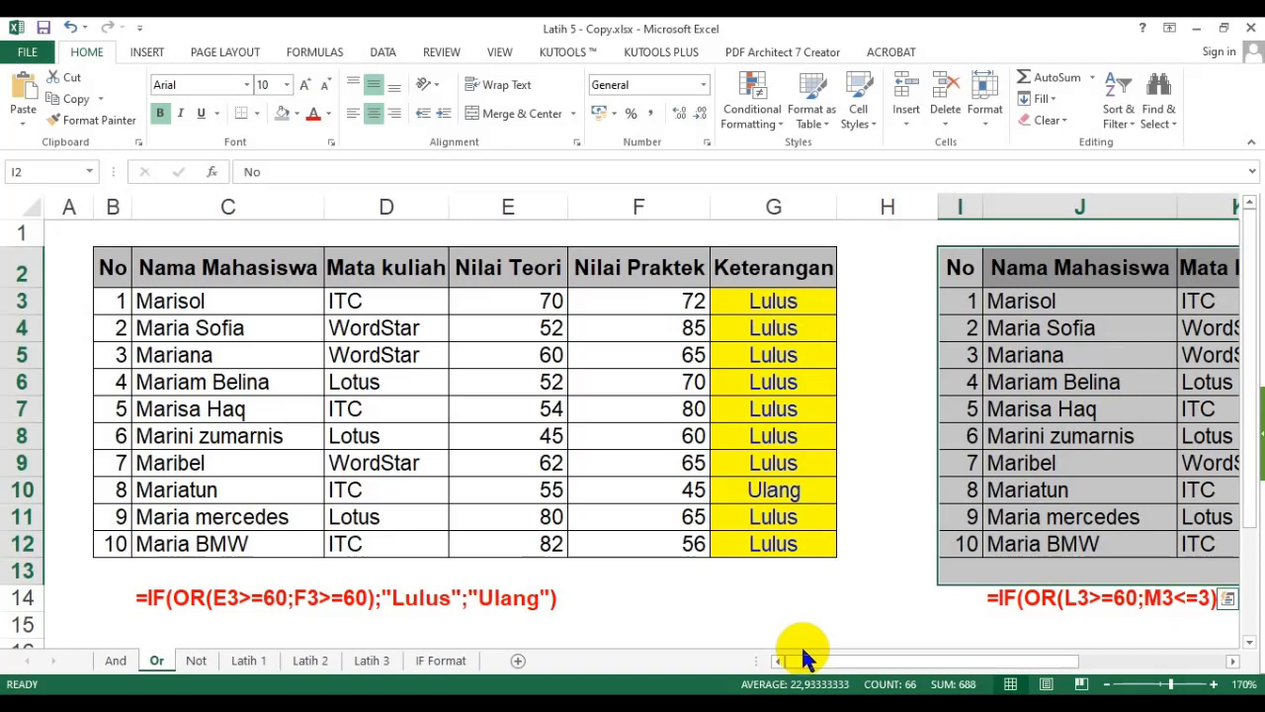
drag(804, 650, 799, 651)
click(578, 568)
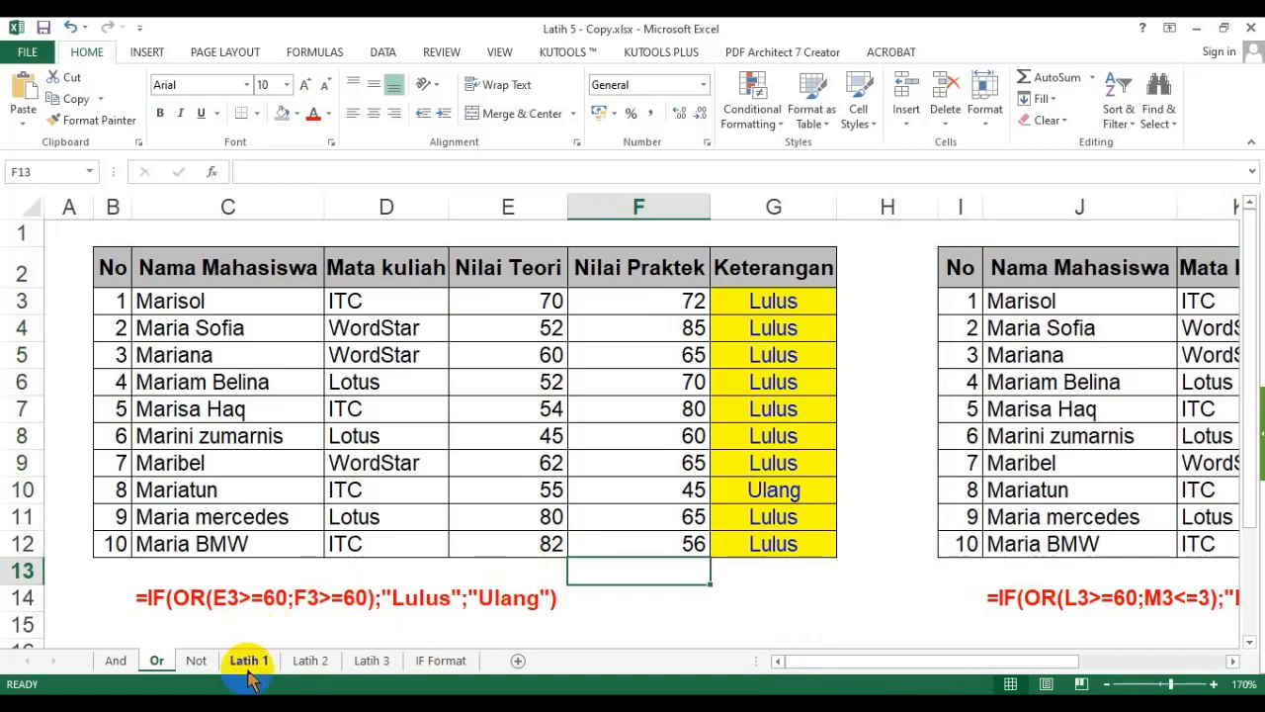
- Switch to the Not sheet, zoom in, and enter the note "Diskon diberikan hanya untuk Jenis Makanan" in cell C15
click(198, 662)
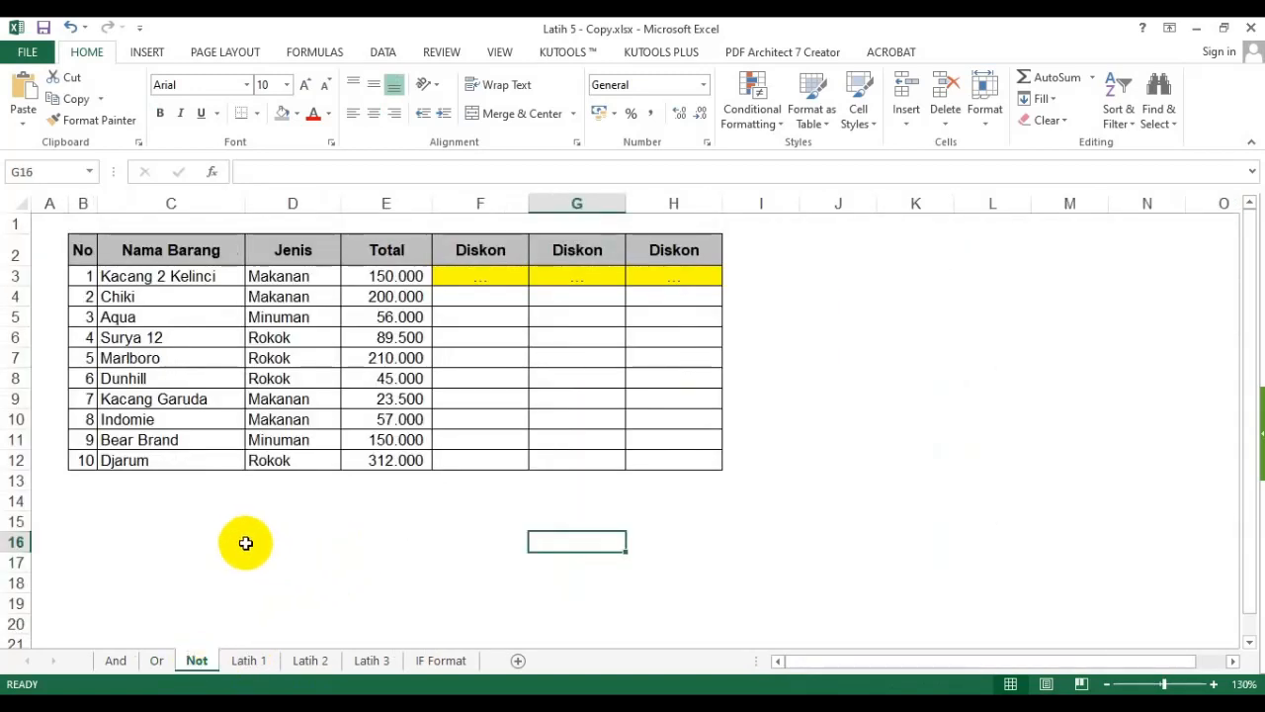
click(1214, 684)
click(152, 546)
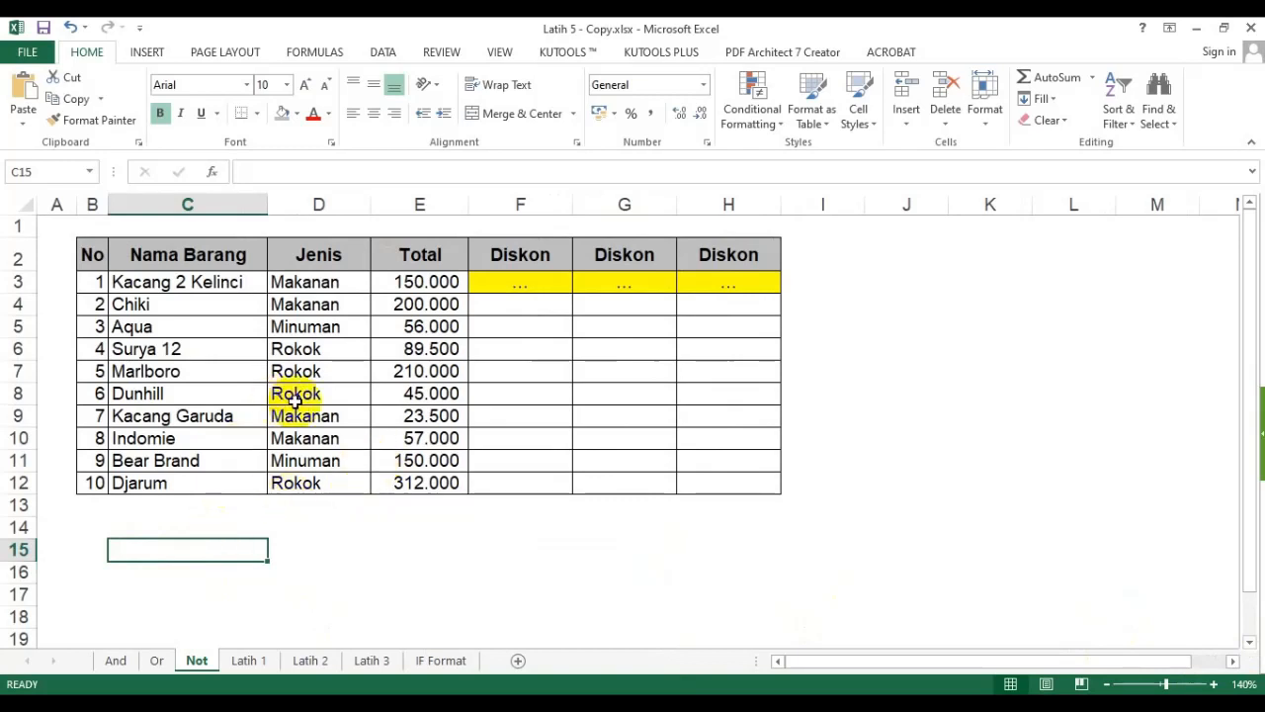
click(539, 253)
click(625, 255)
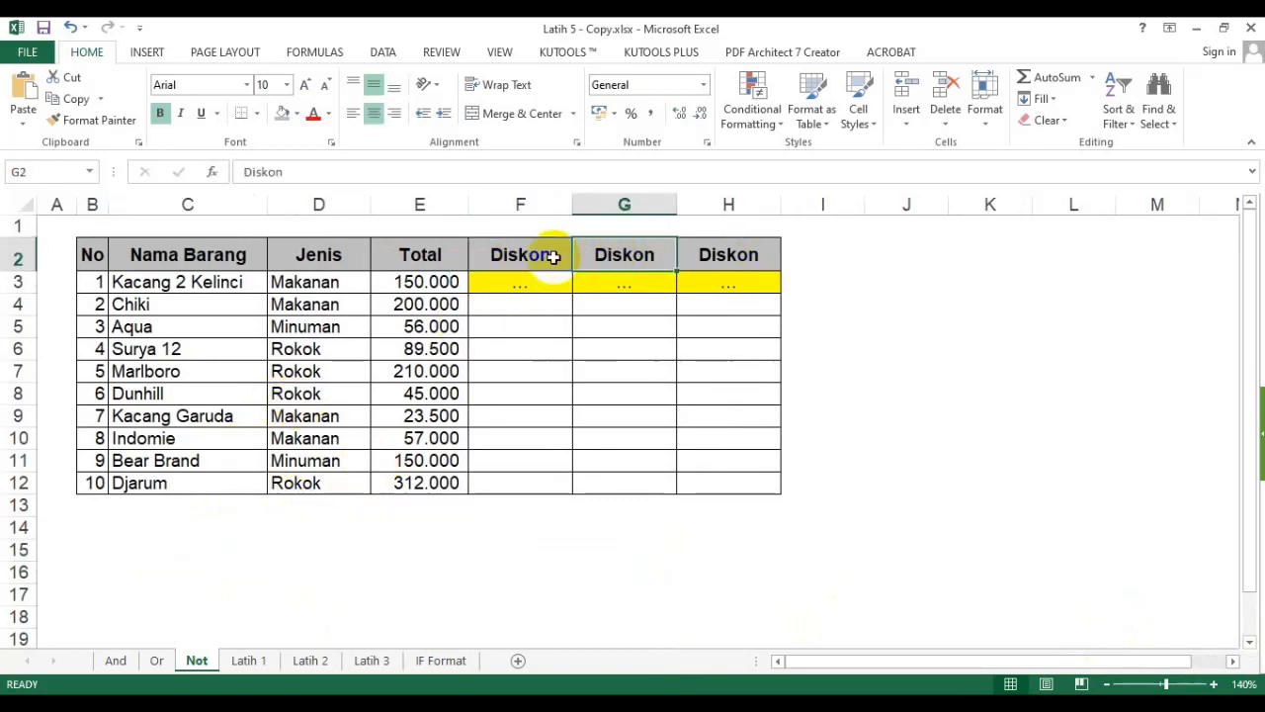
drag(553, 256, 533, 483)
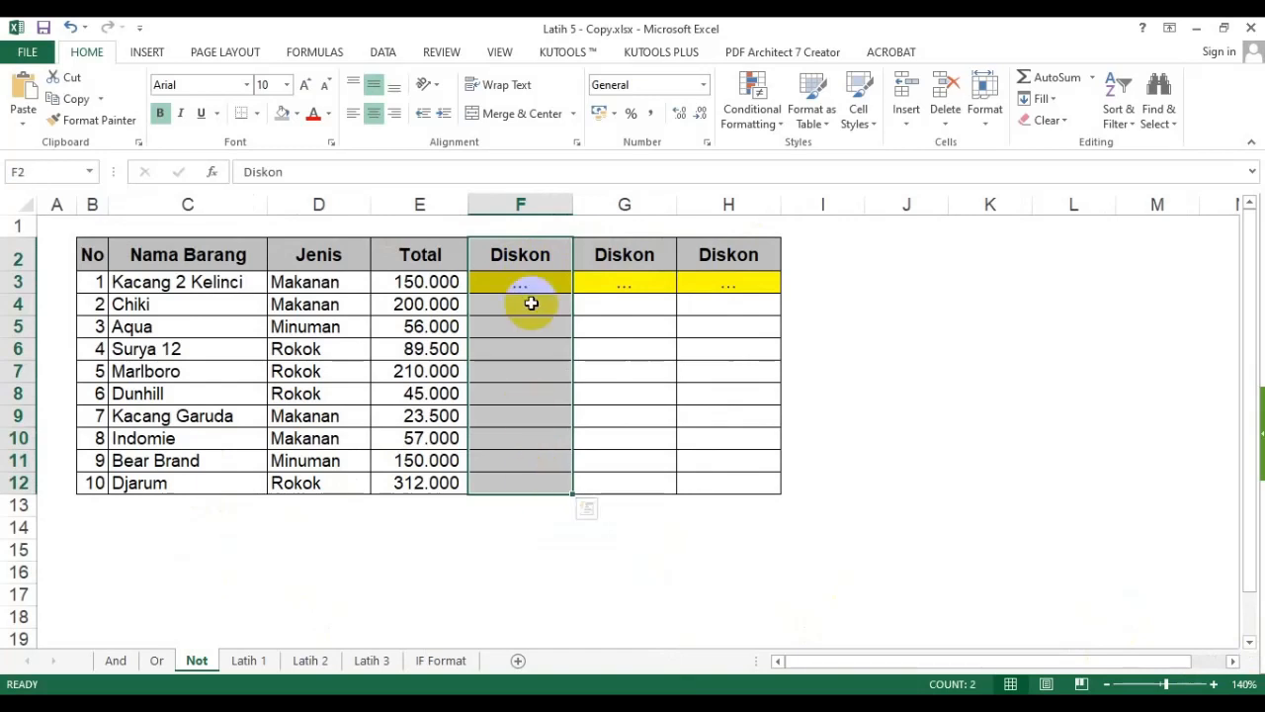
click(188, 550)
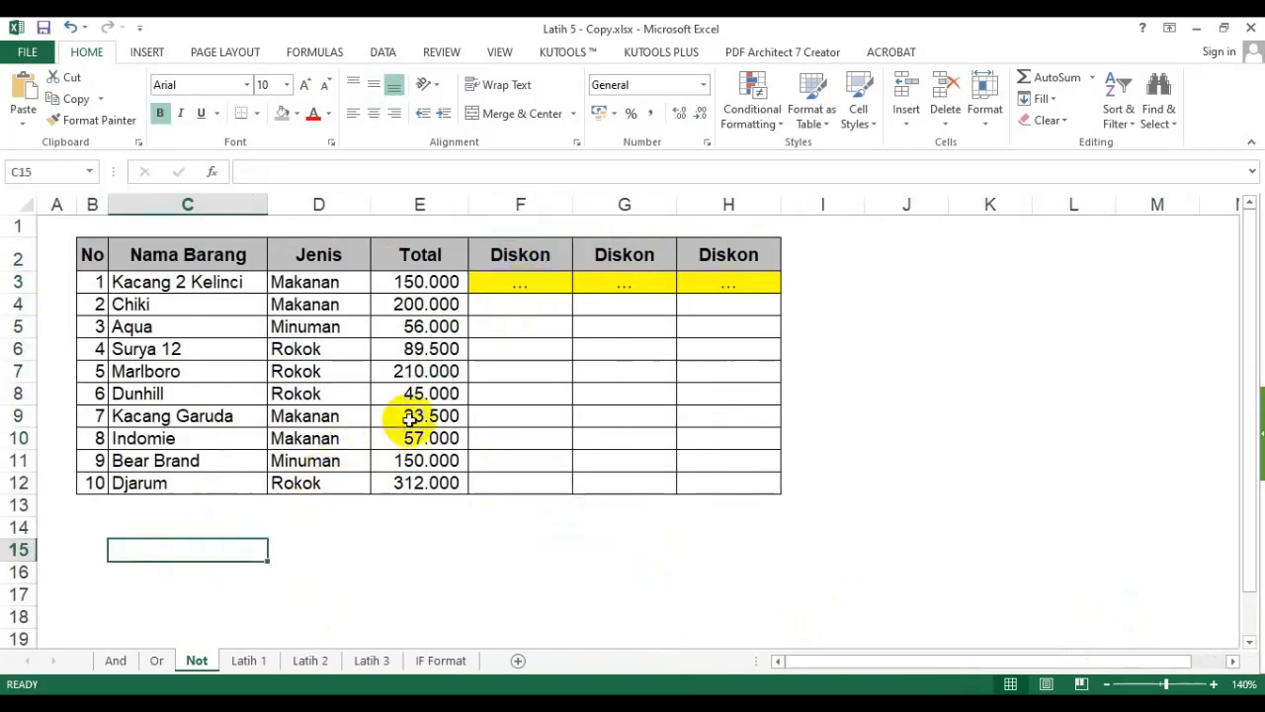
text(Diskom)
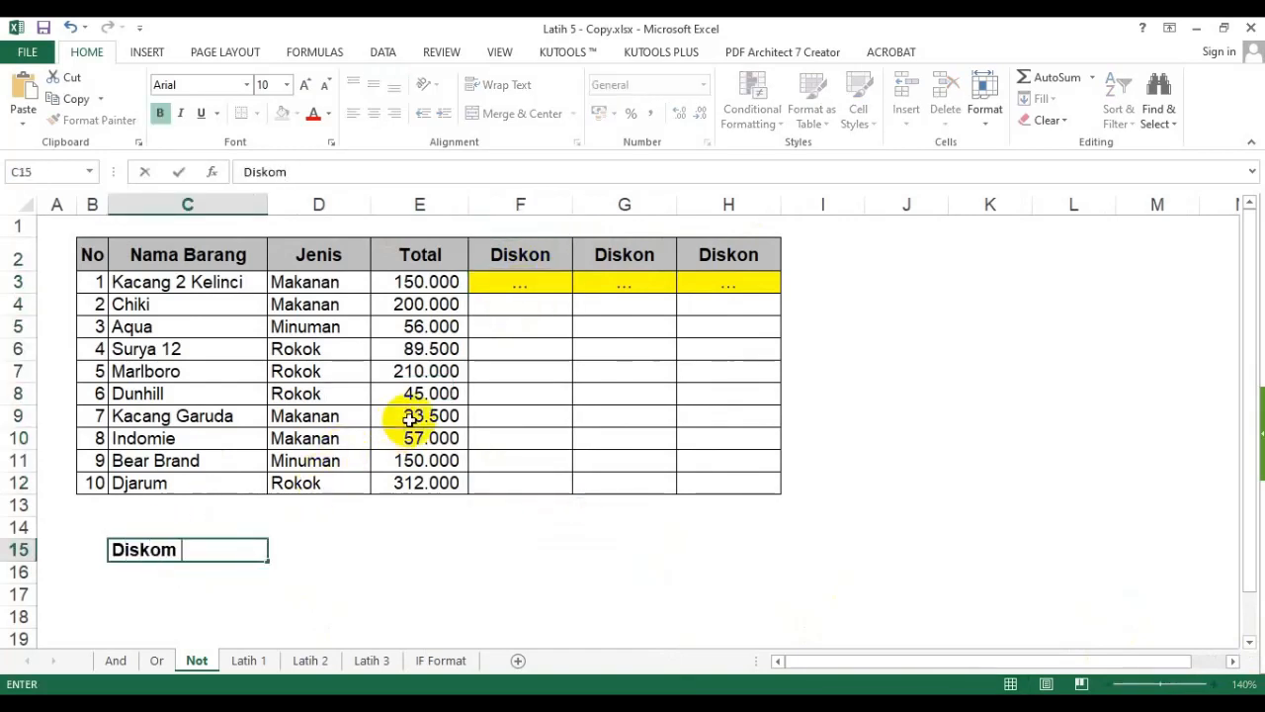
key(BackSpace)
text(n diberikaN)
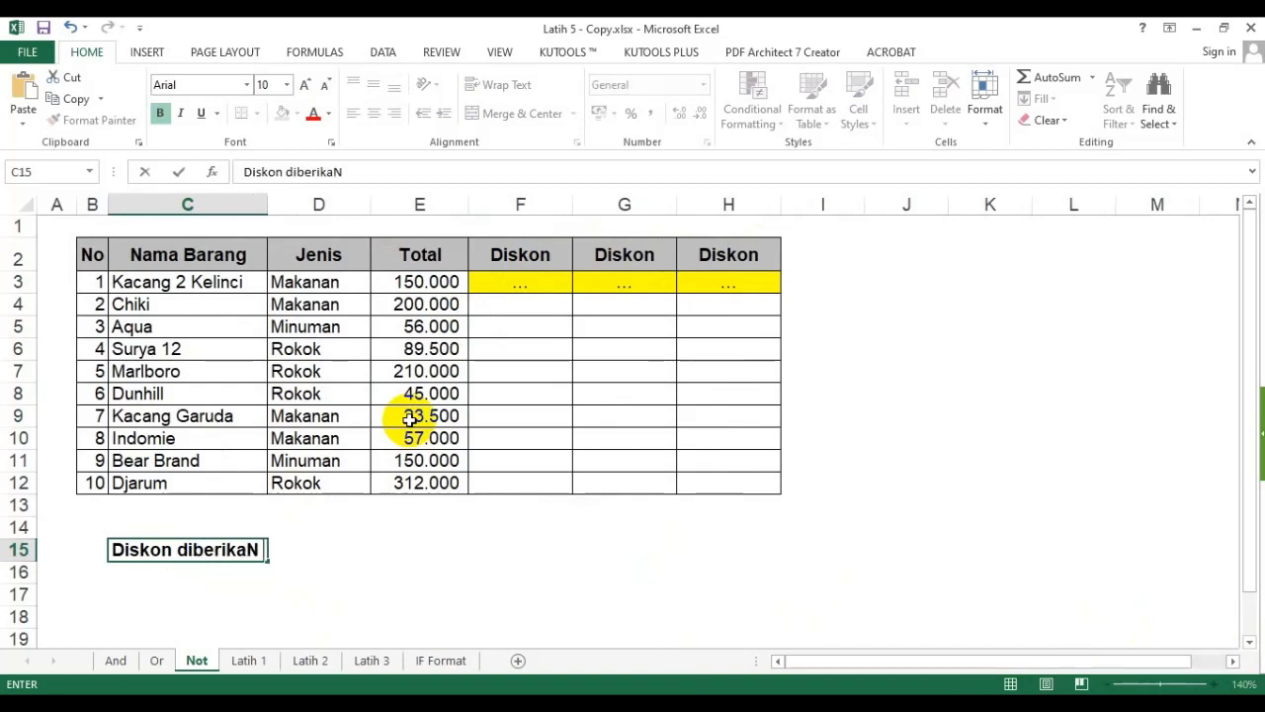
key(BackSpace)
text(an)
key(BackSpace)
key(BackSpace)
text(n han)
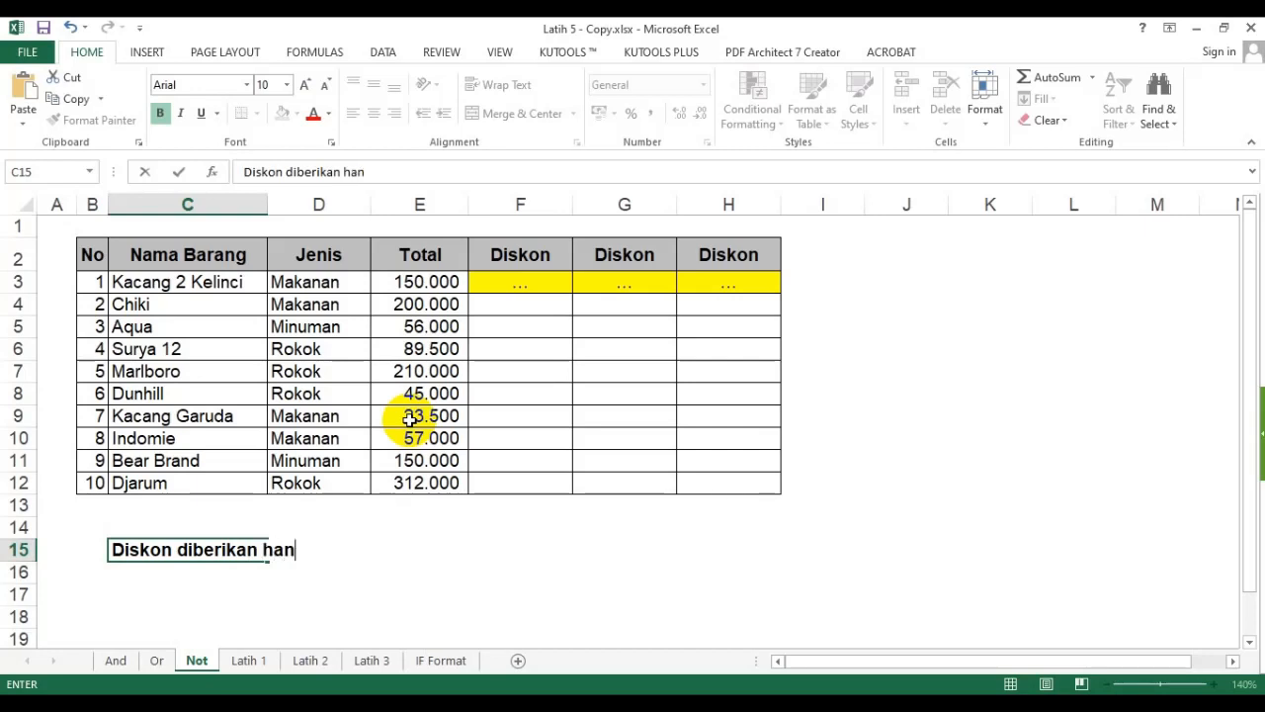
text(ya untuk Je)
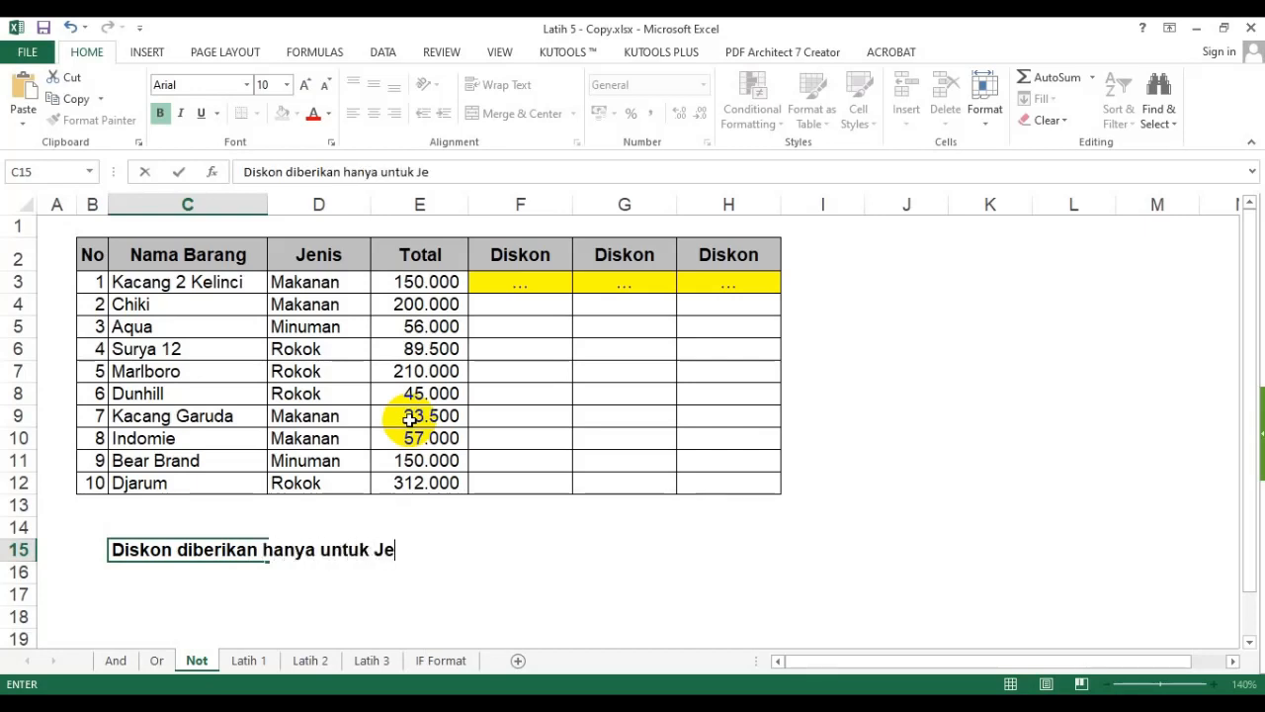
text(nis Rokok)
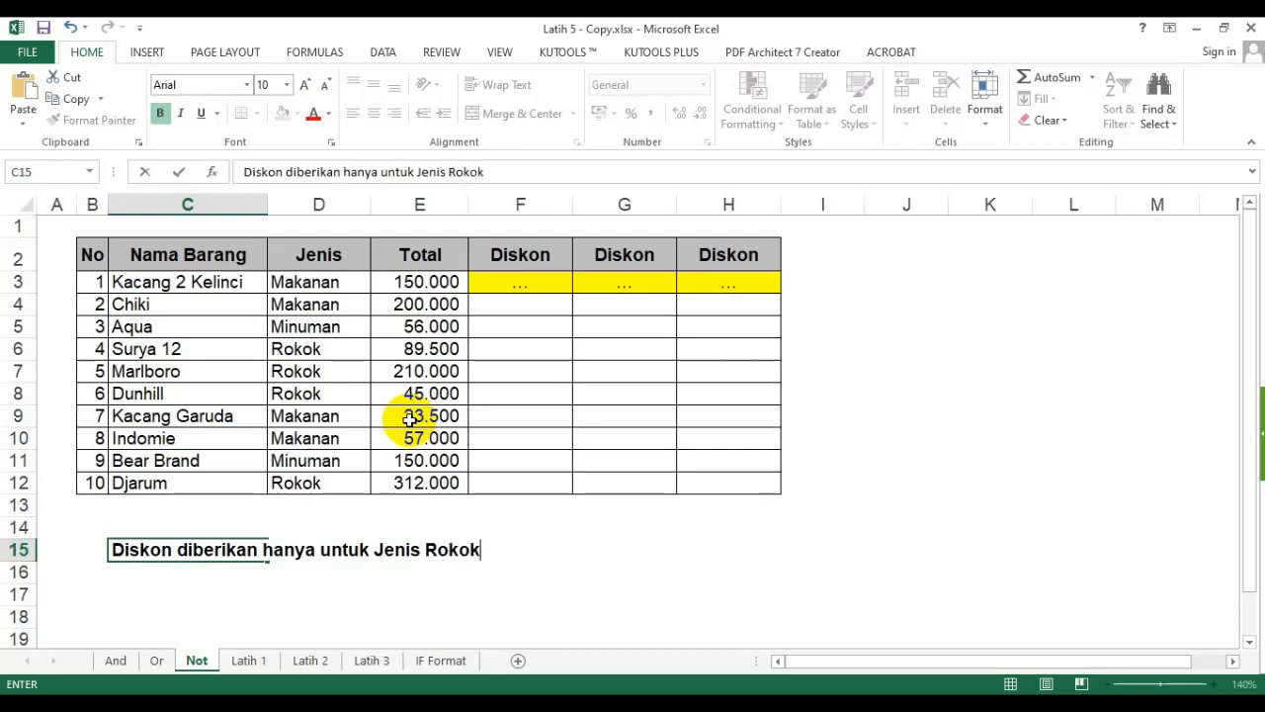
key(BackSpace)
key(BackSpace)
key(BackSpace)
key(BackSpace)
key(BackSpace)
text(Ka)
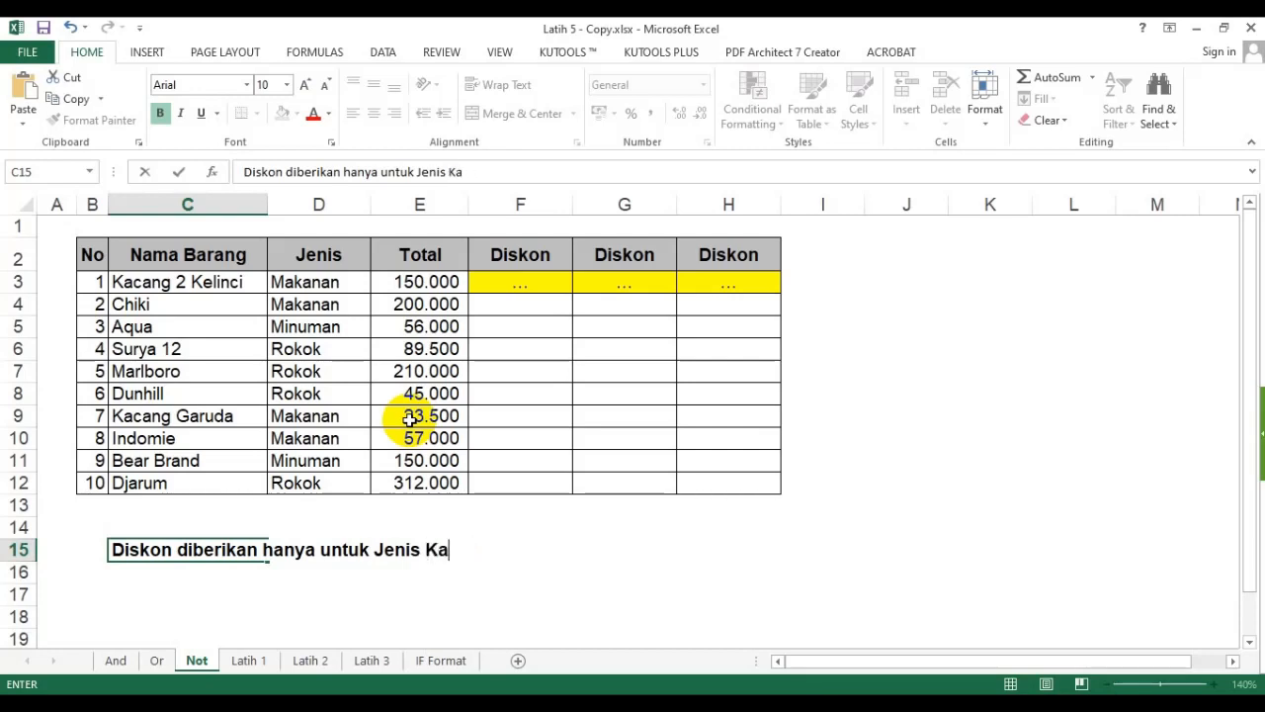
key(BackSpace)
key(BackSpace)
text(Makanan)
key(Return)
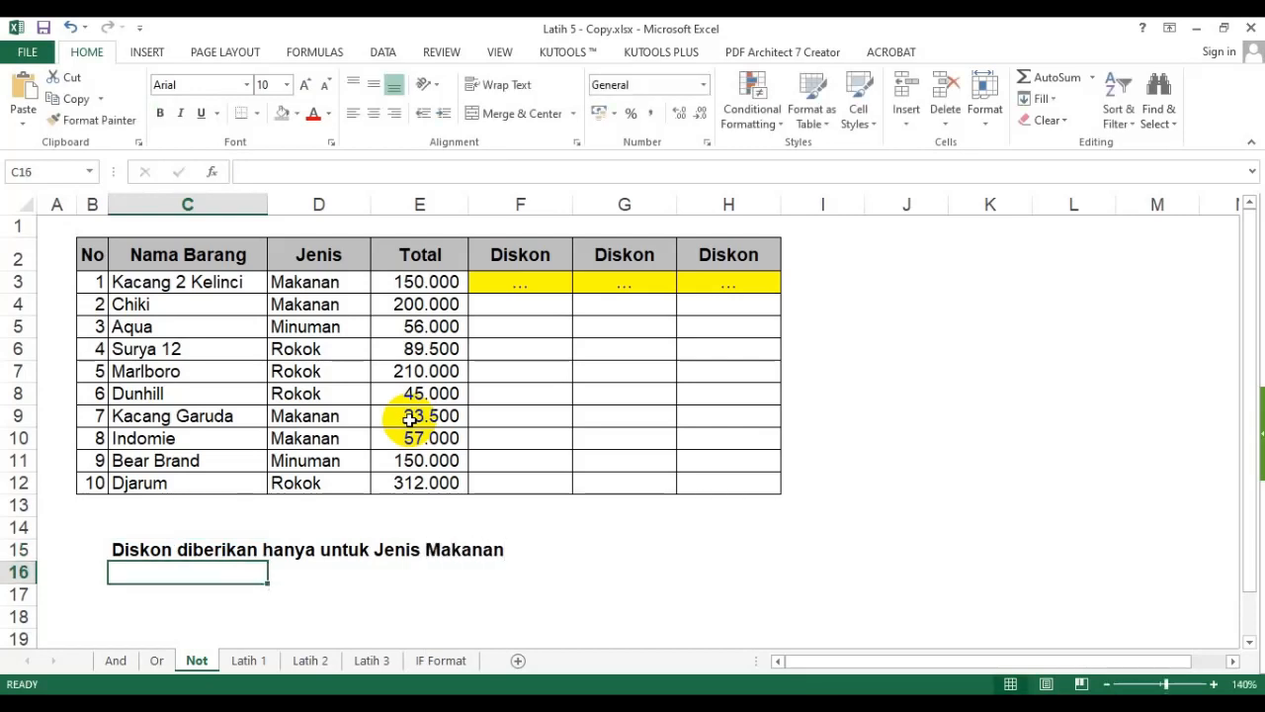
- Edit the C15 note to read "Diskon senilai 10% diberikan hanya untuk Jenis Makanan"
key(Up)
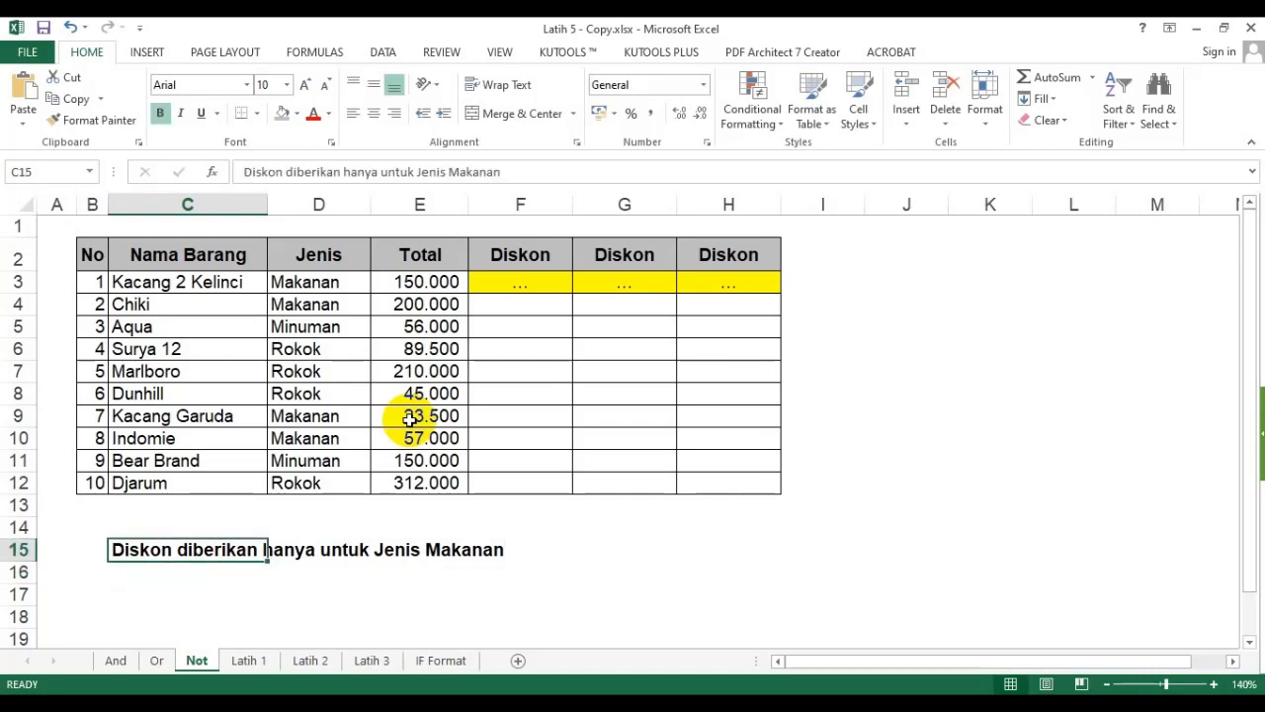
key(F2)
click(172, 547)
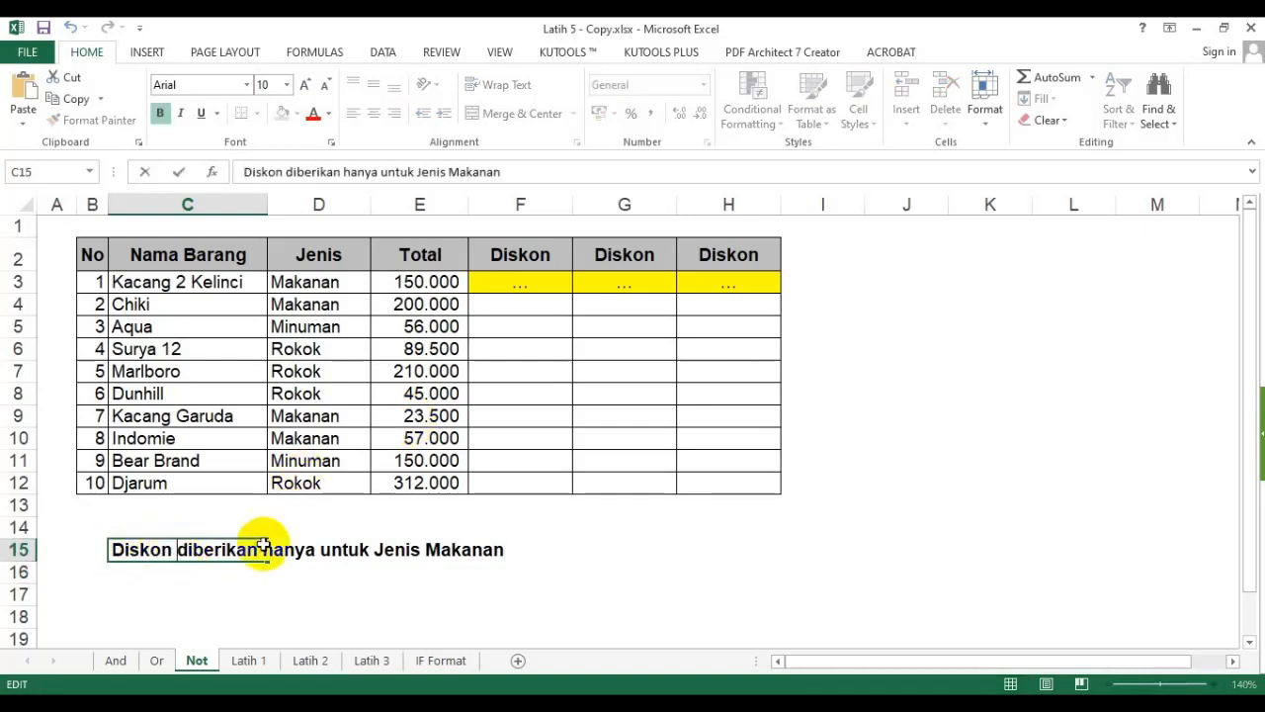
text(senil)
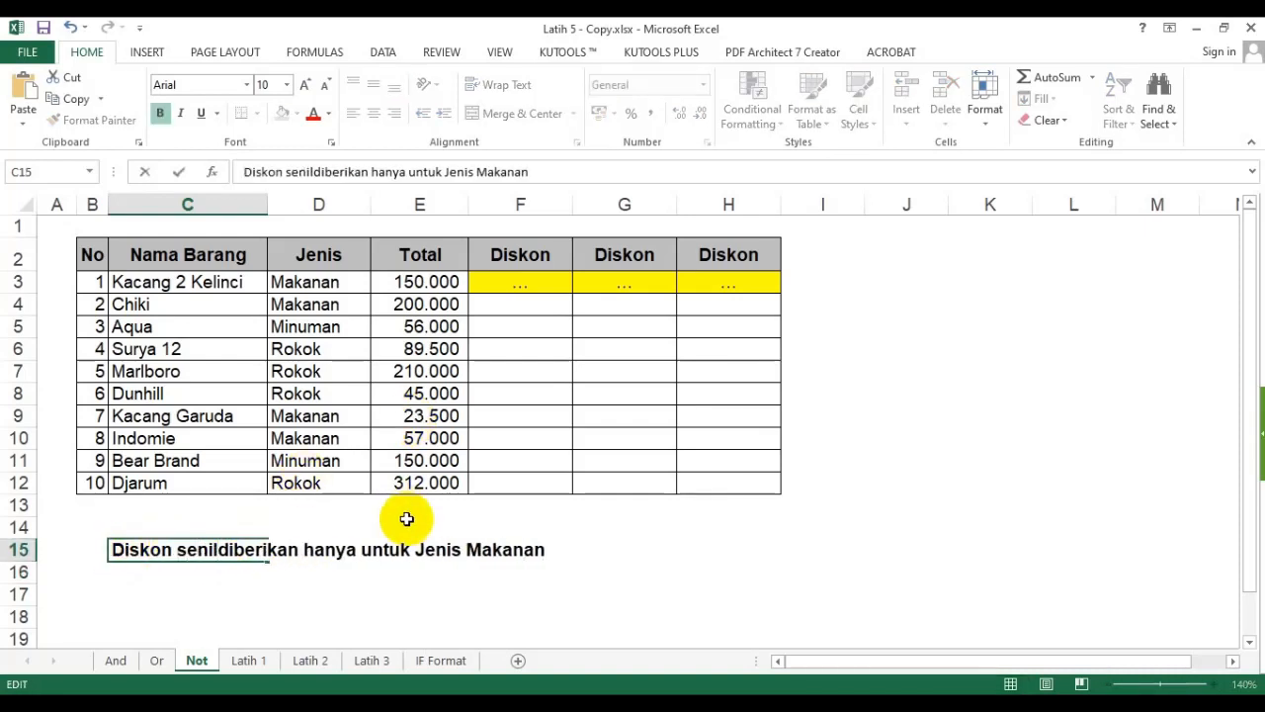
text(ai 10)
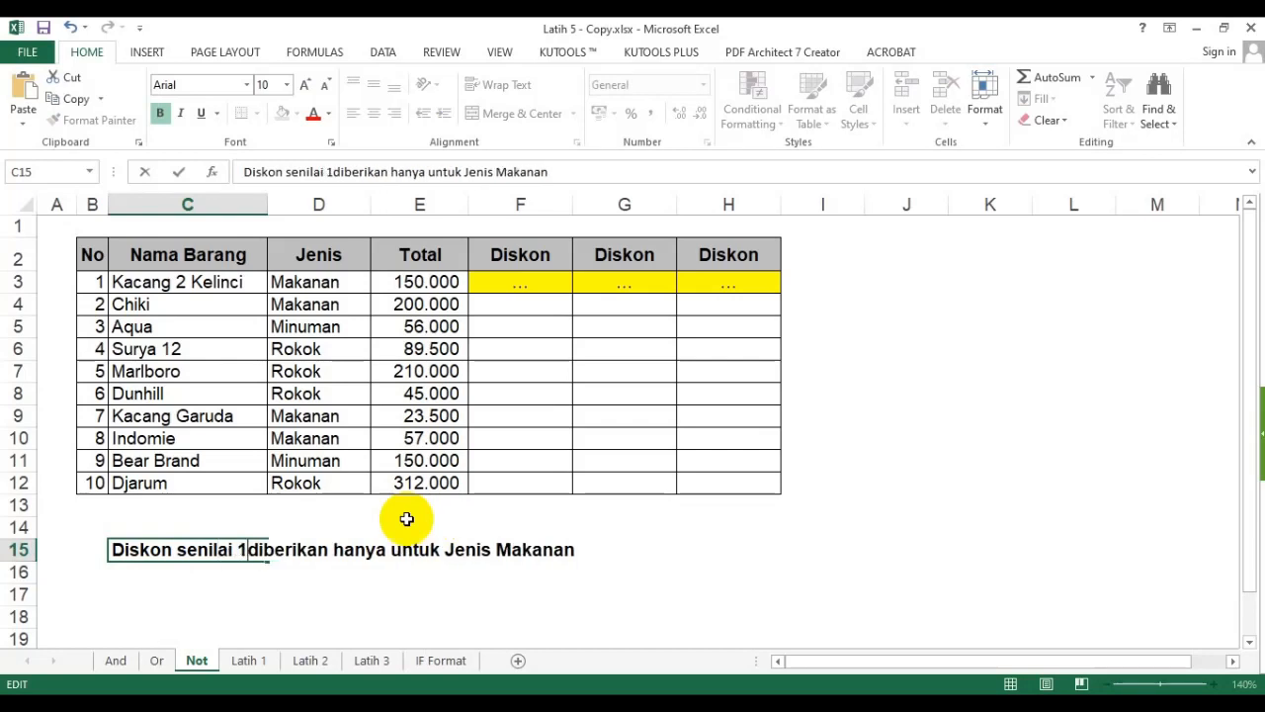
text(%)
key(Return)
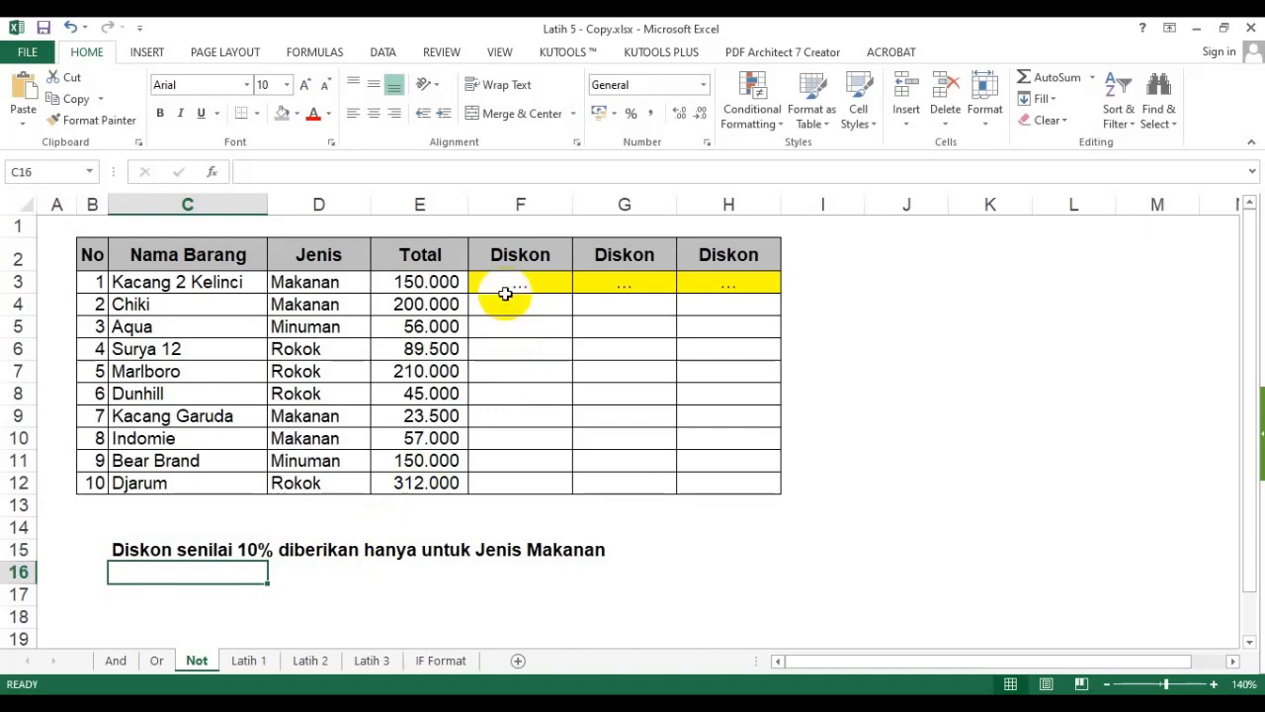
drag(521, 281, 524, 484)
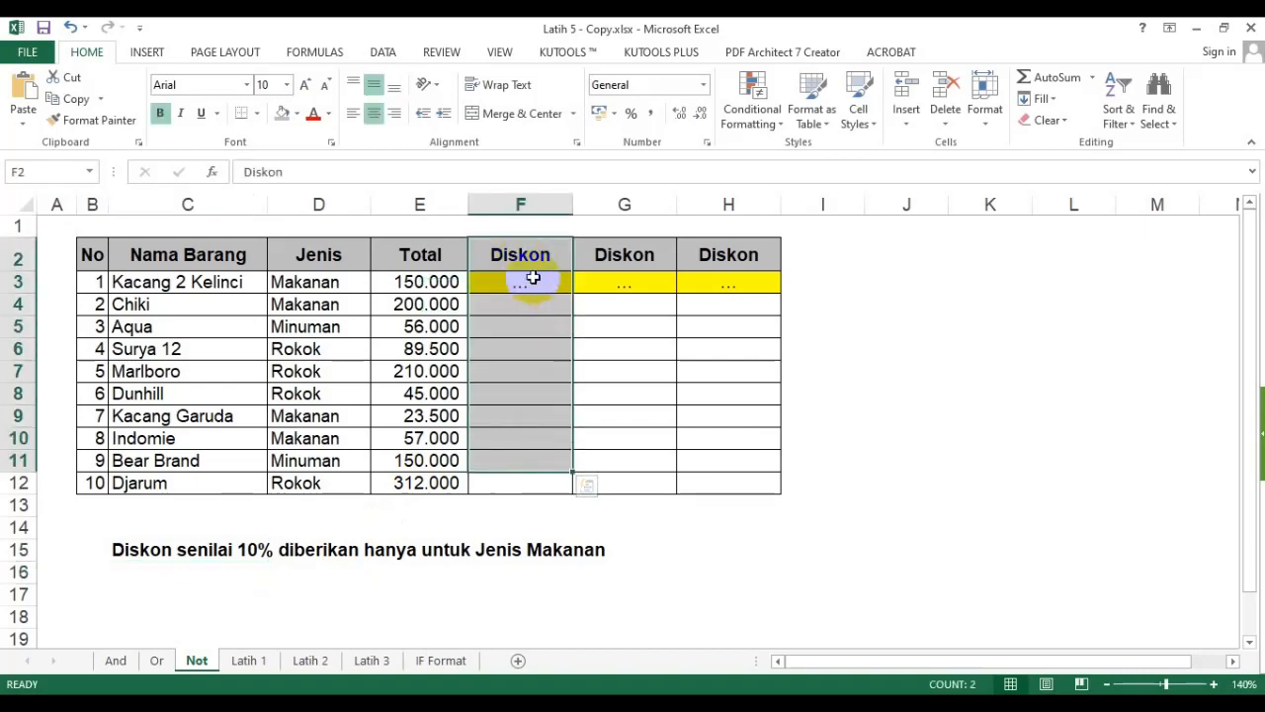
click(528, 276)
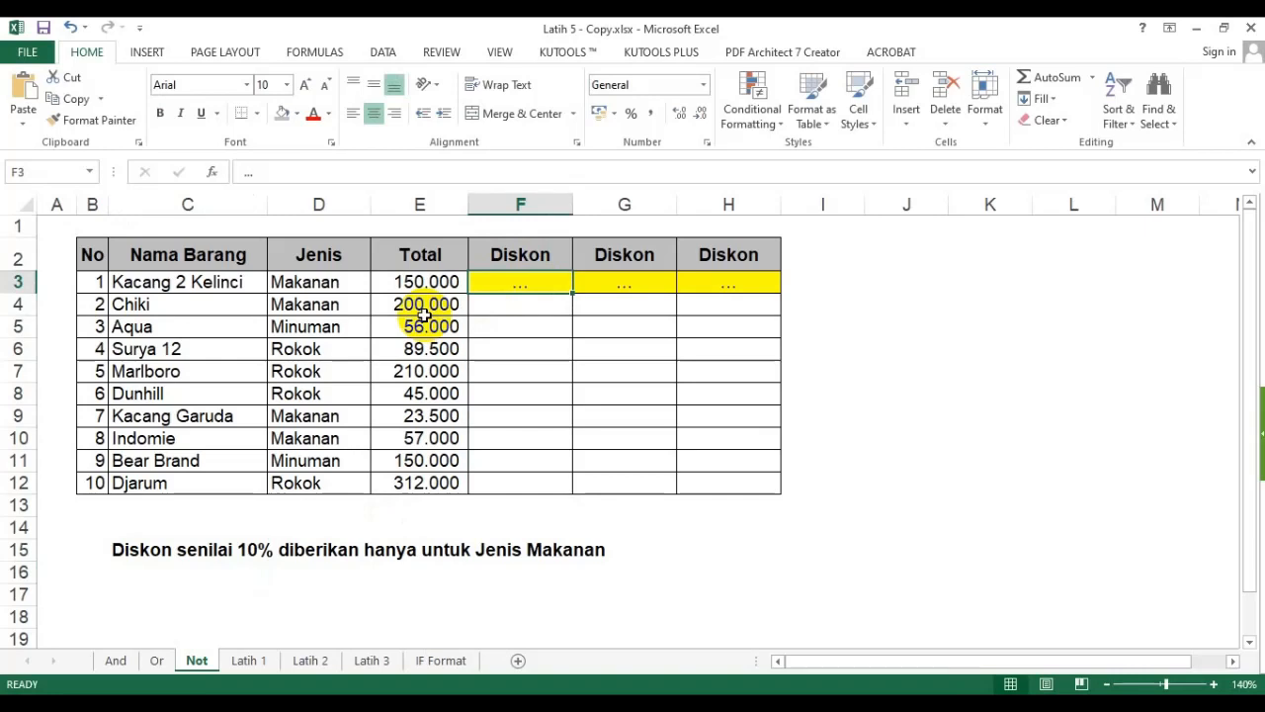
- Reword the C15 note to "Diskon senilai 10% hanya diberikan untuk Jenis Makanan"
click(112, 548)
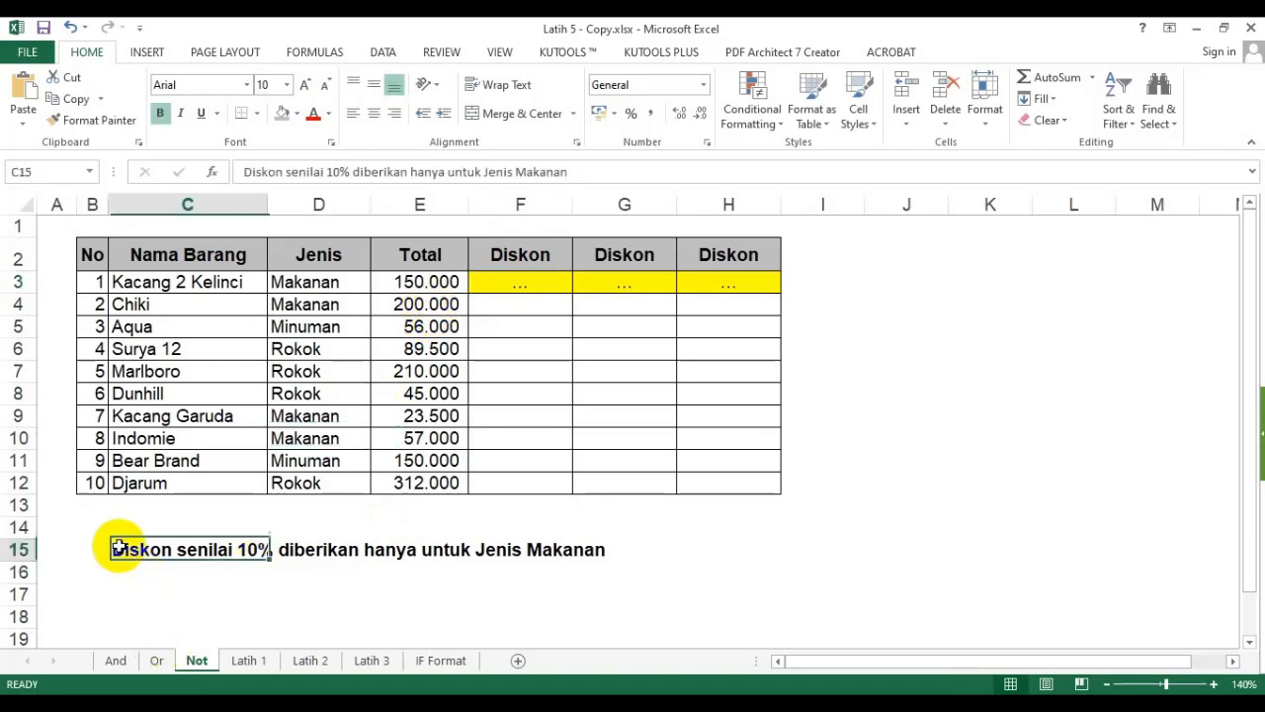
key(F2)
click(278, 550)
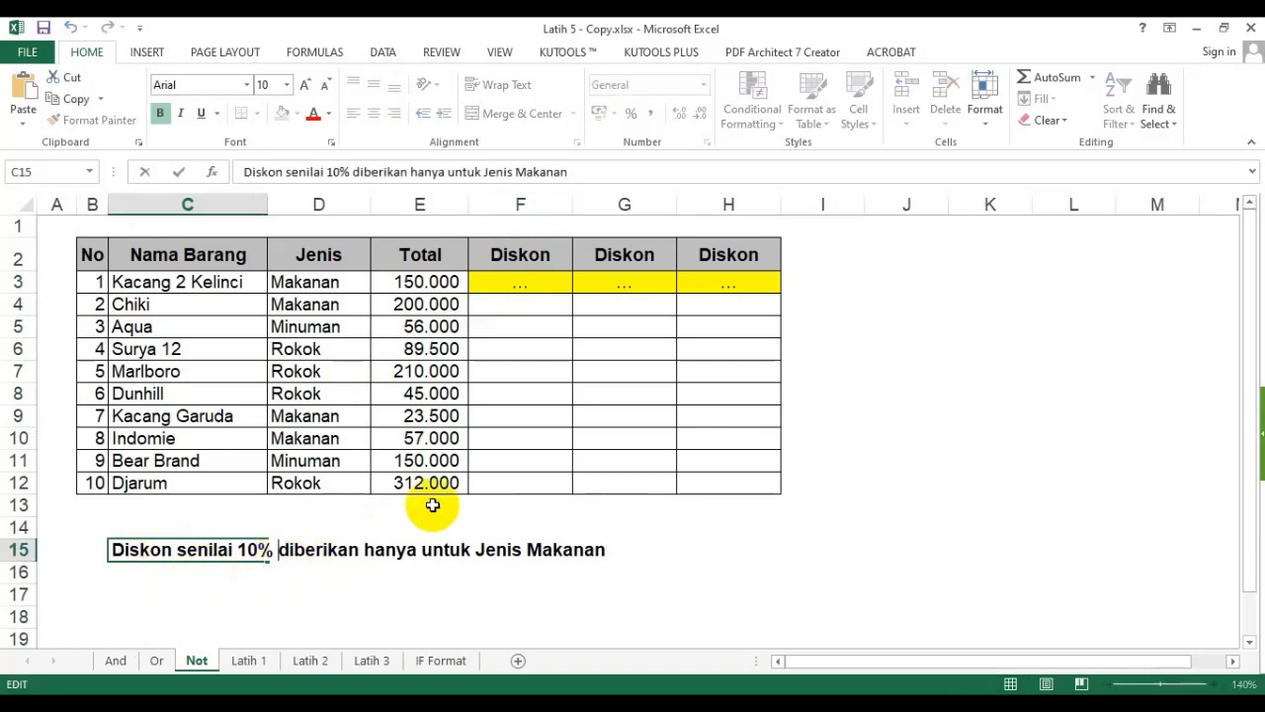
text(hany)
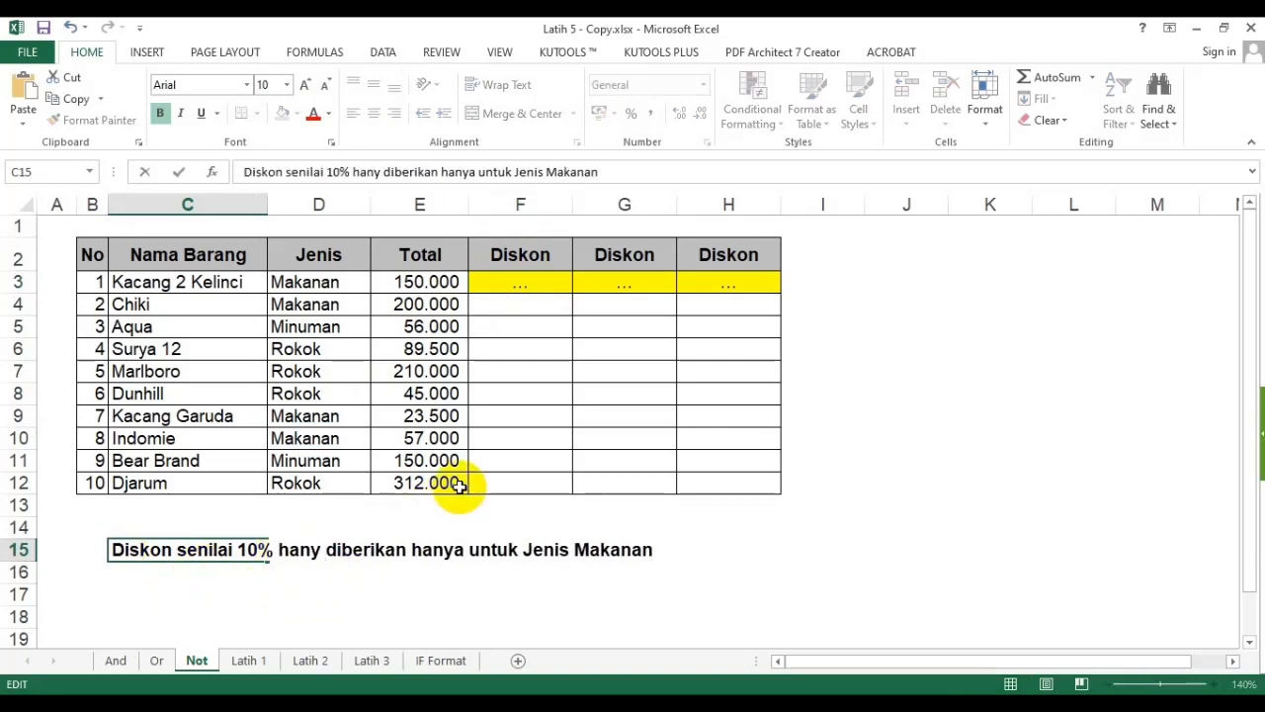
key(BackSpace)
text(a)
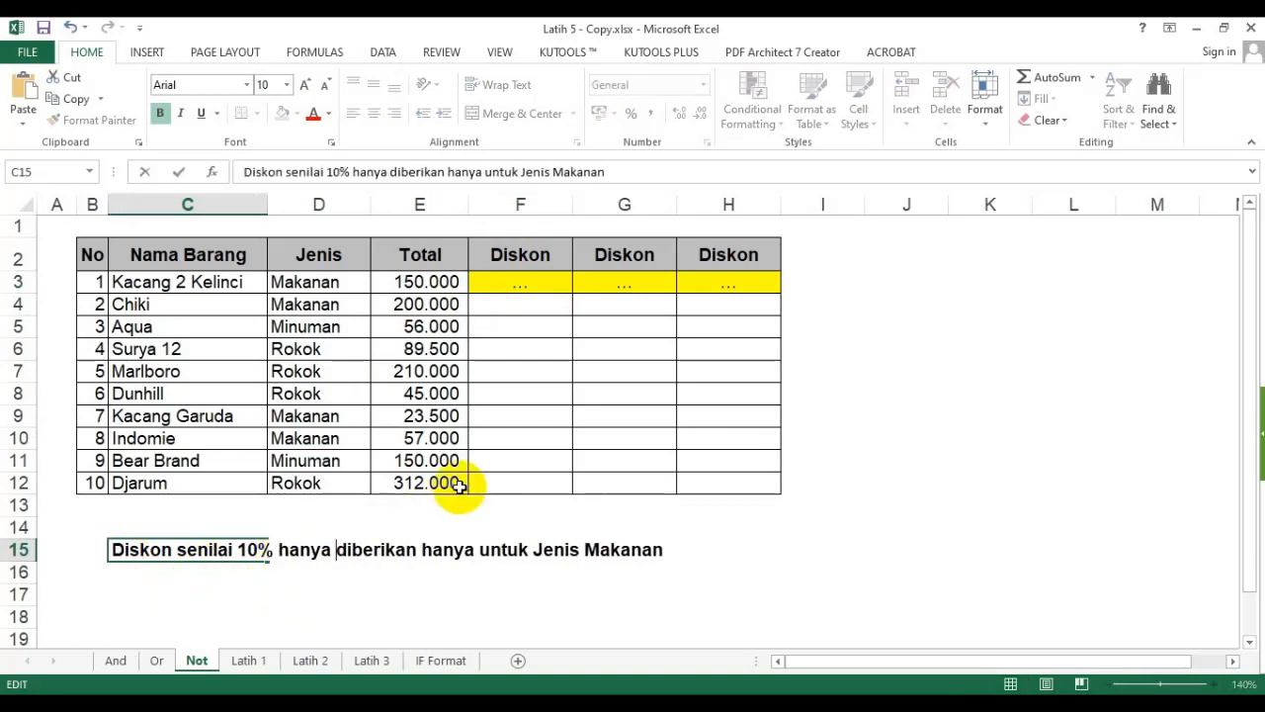
double_click(442, 550)
key(BackSpace)
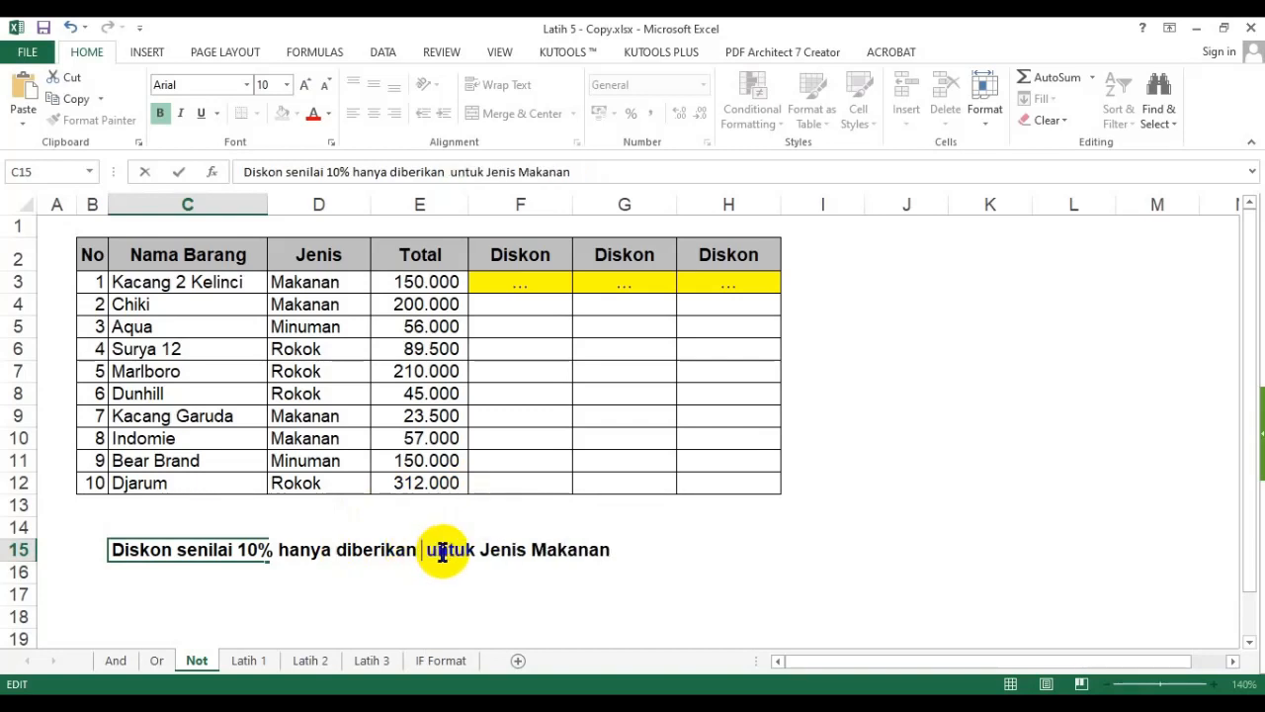
key(BackSpace)
key(Return)
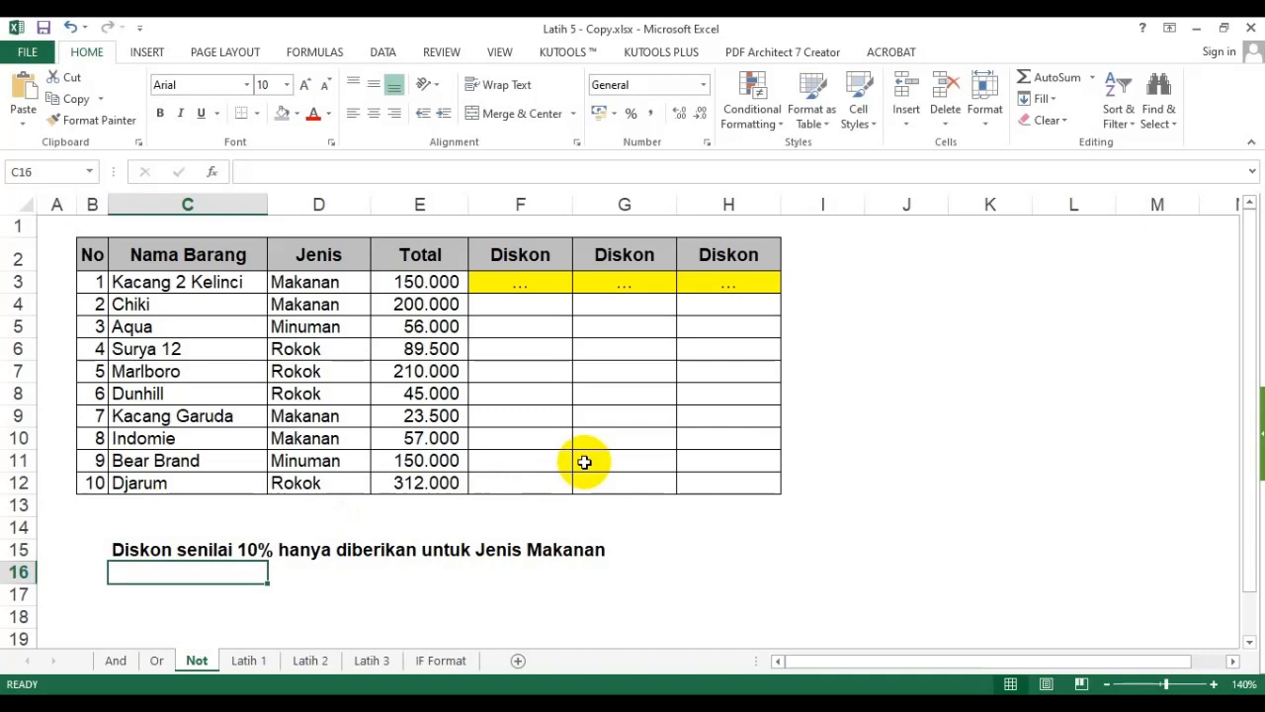
- In F3, enter the formula =IF(D3="Makanan";10%;0)*E3 to give Makanan items a 10% discount
click(524, 283)
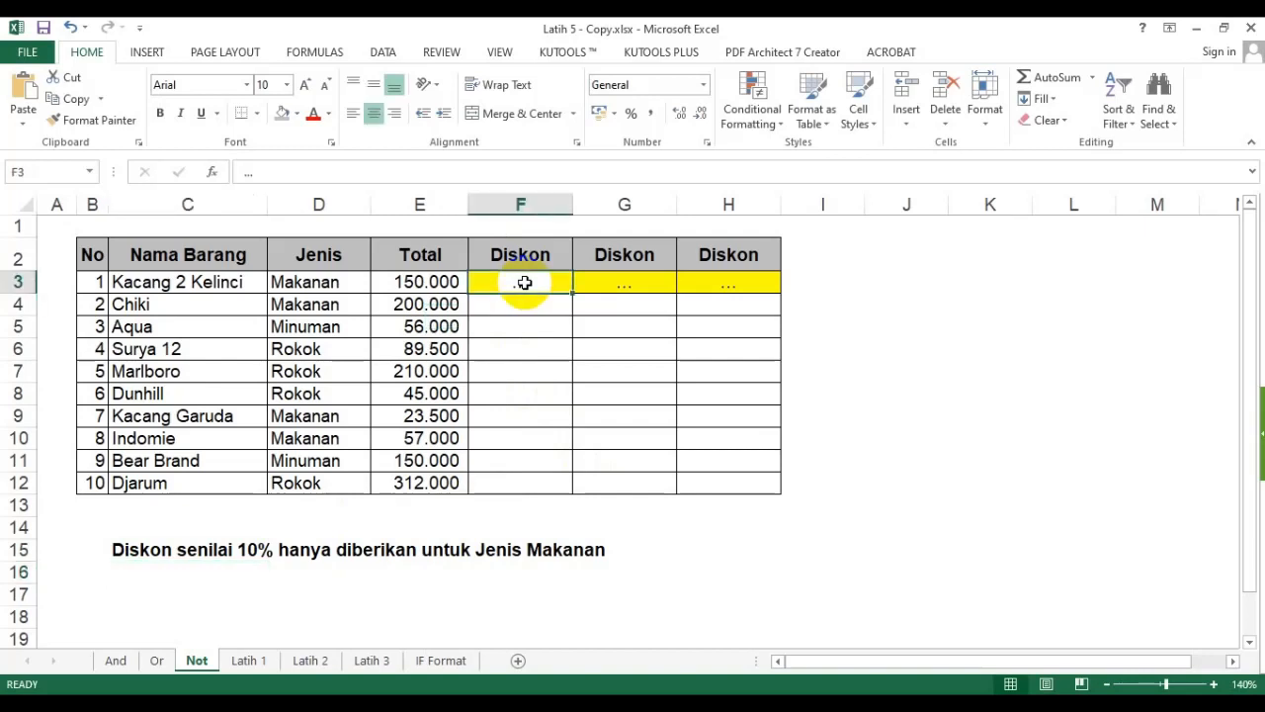
text(=if()
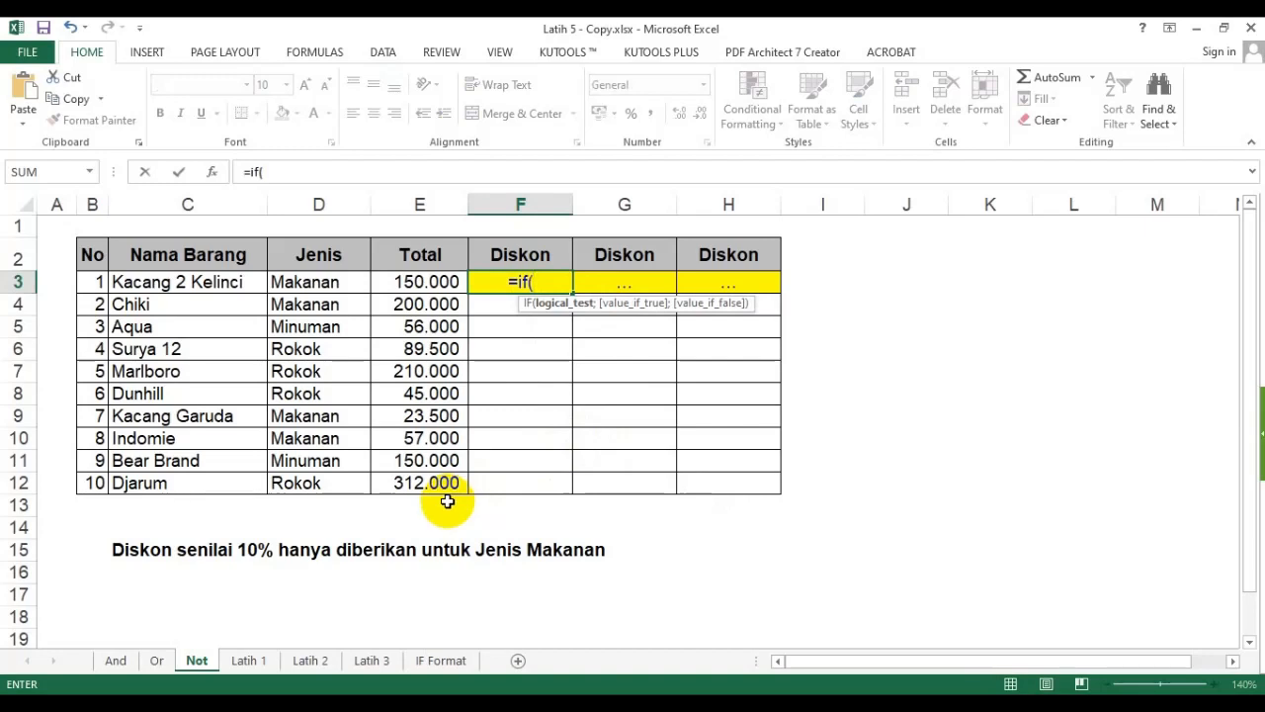
click(326, 284)
text("Makanan")
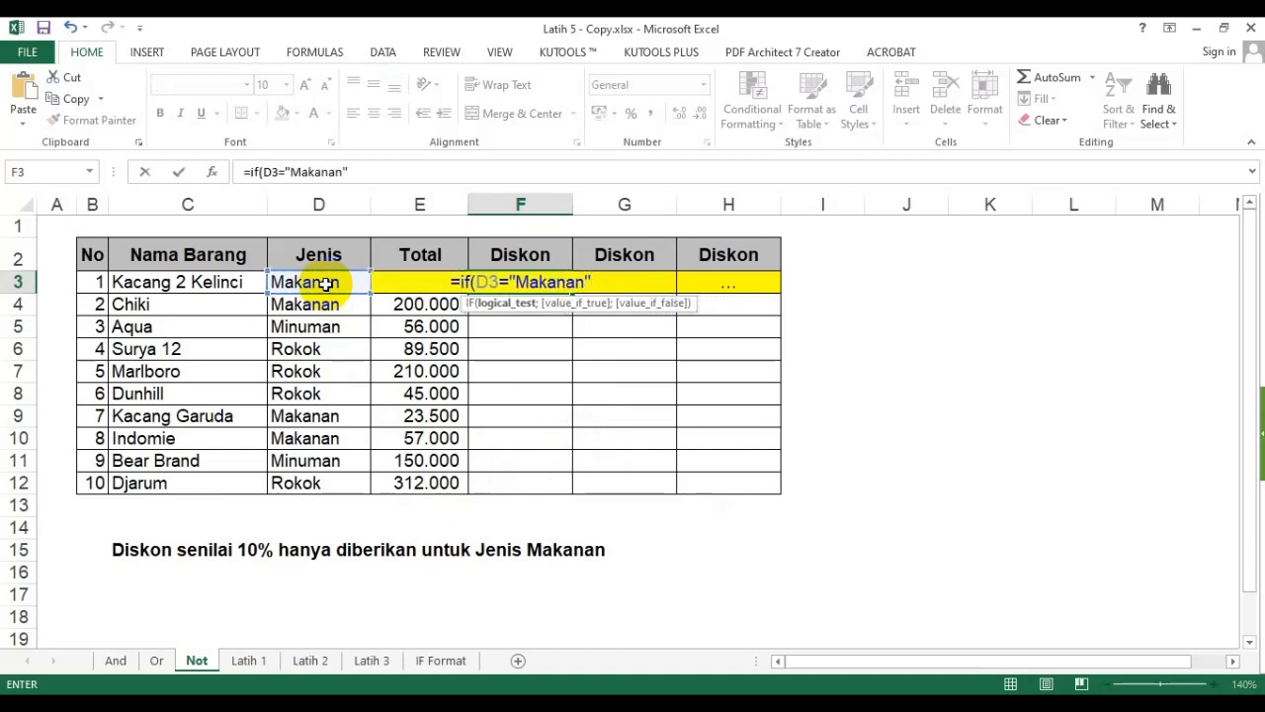
text(;)
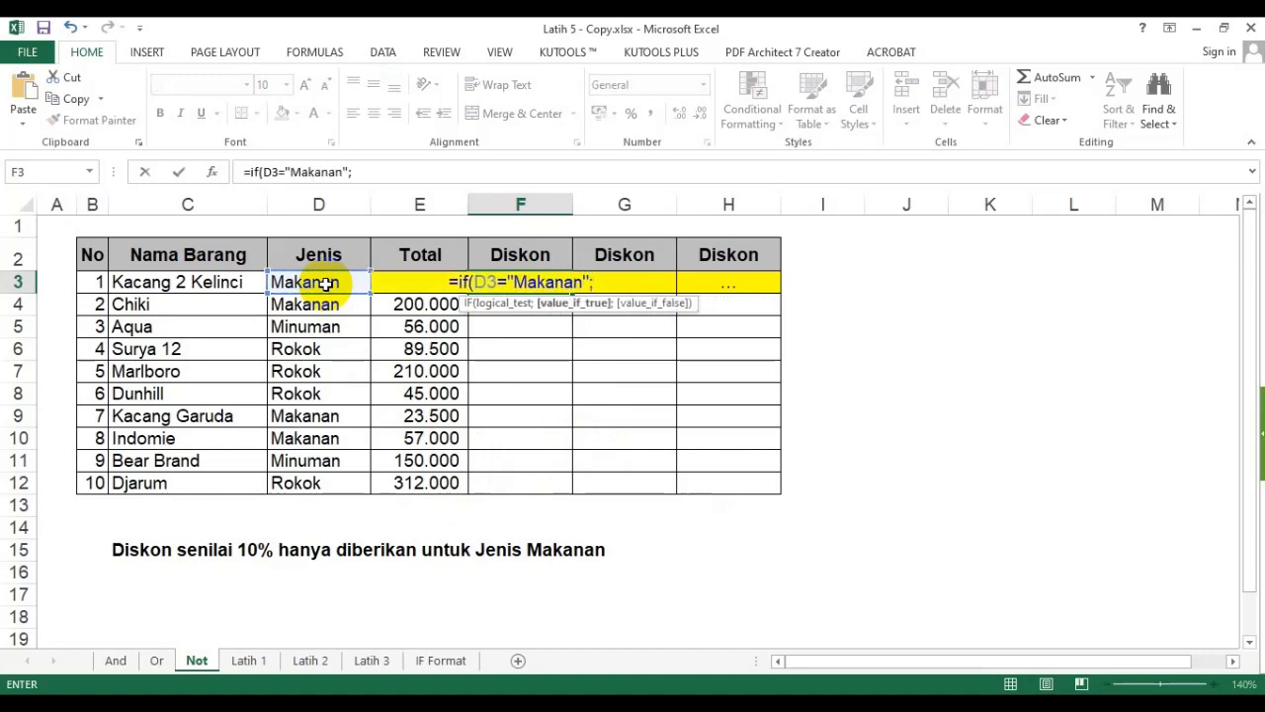
text(10%)
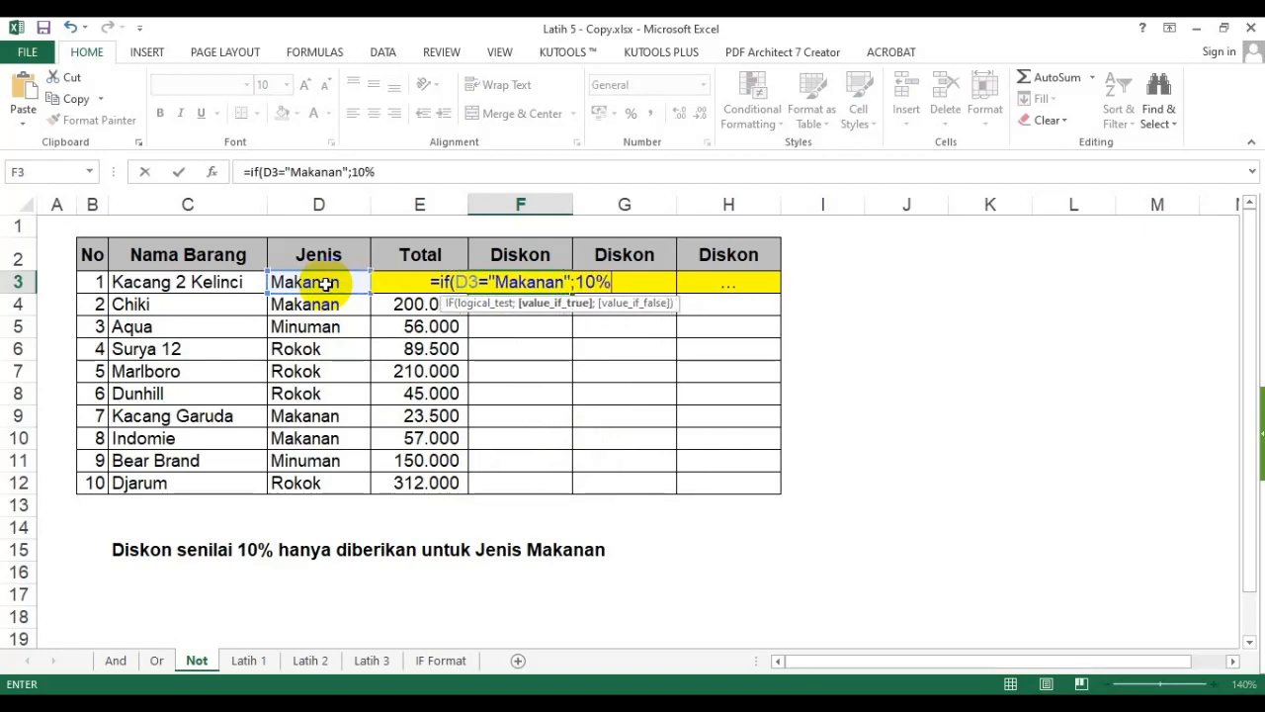
text(;)
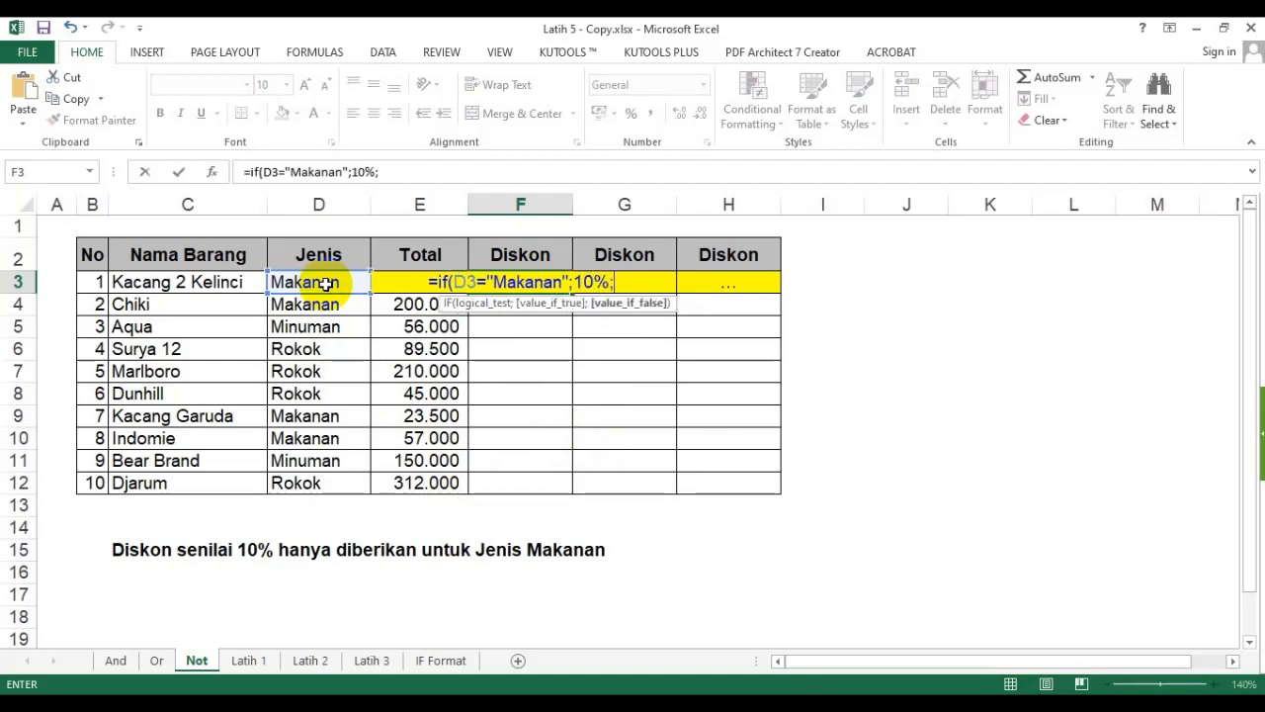
text(0))
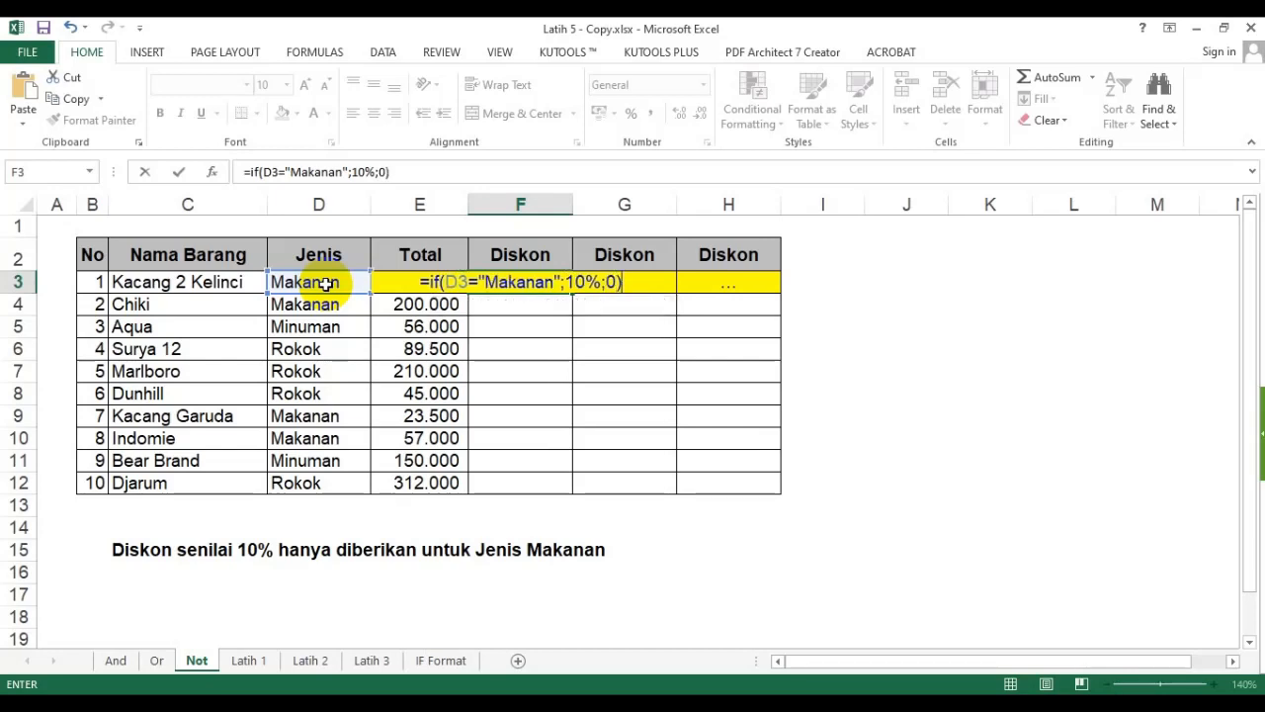
text(*)
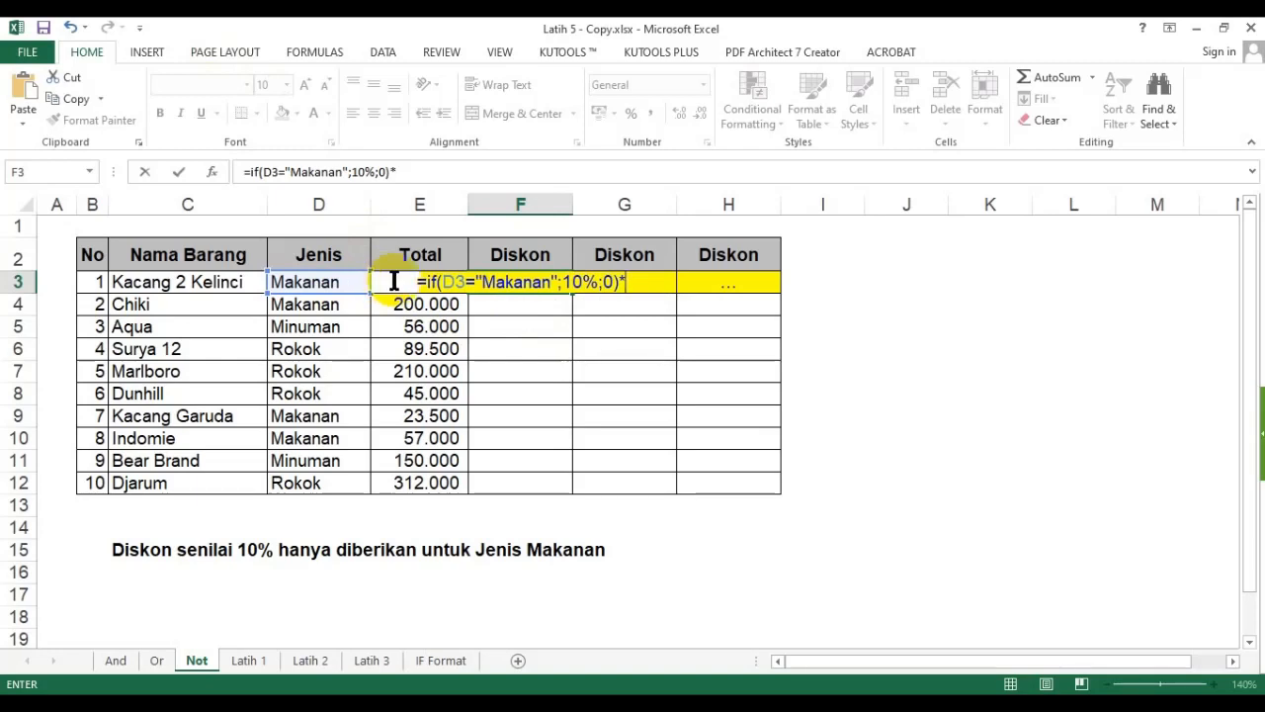
click(442, 304)
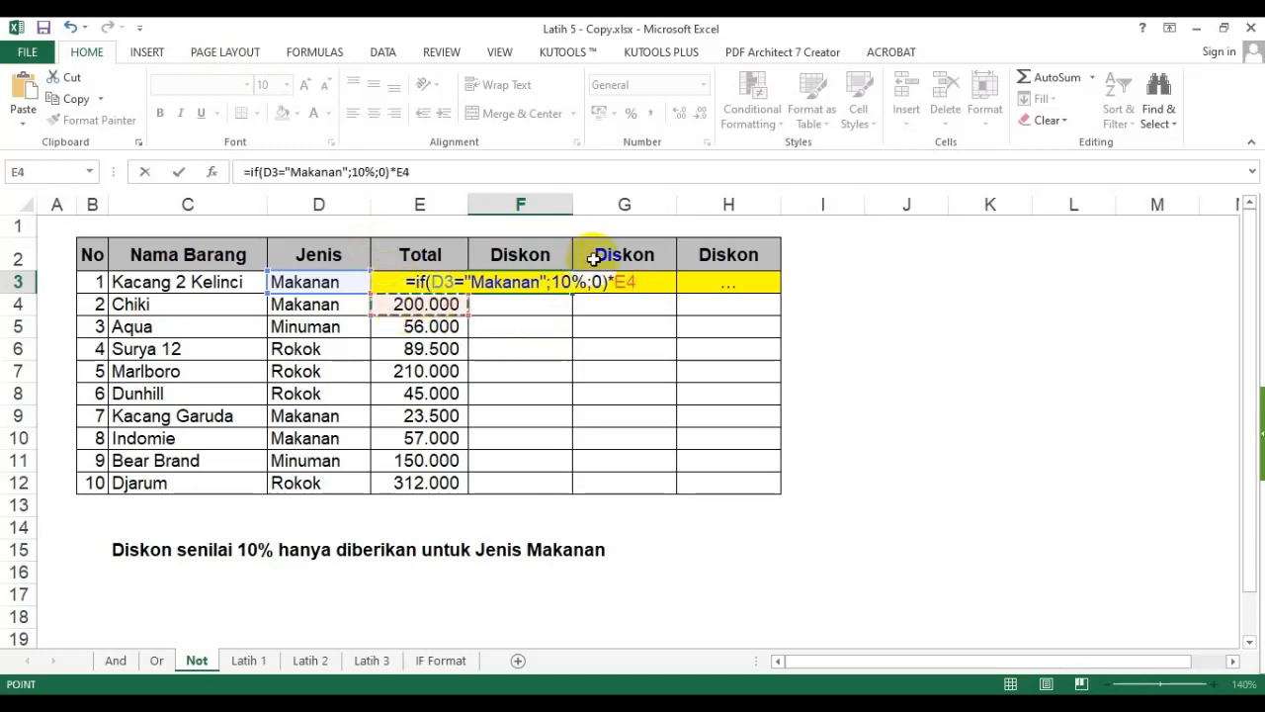
key(Up)
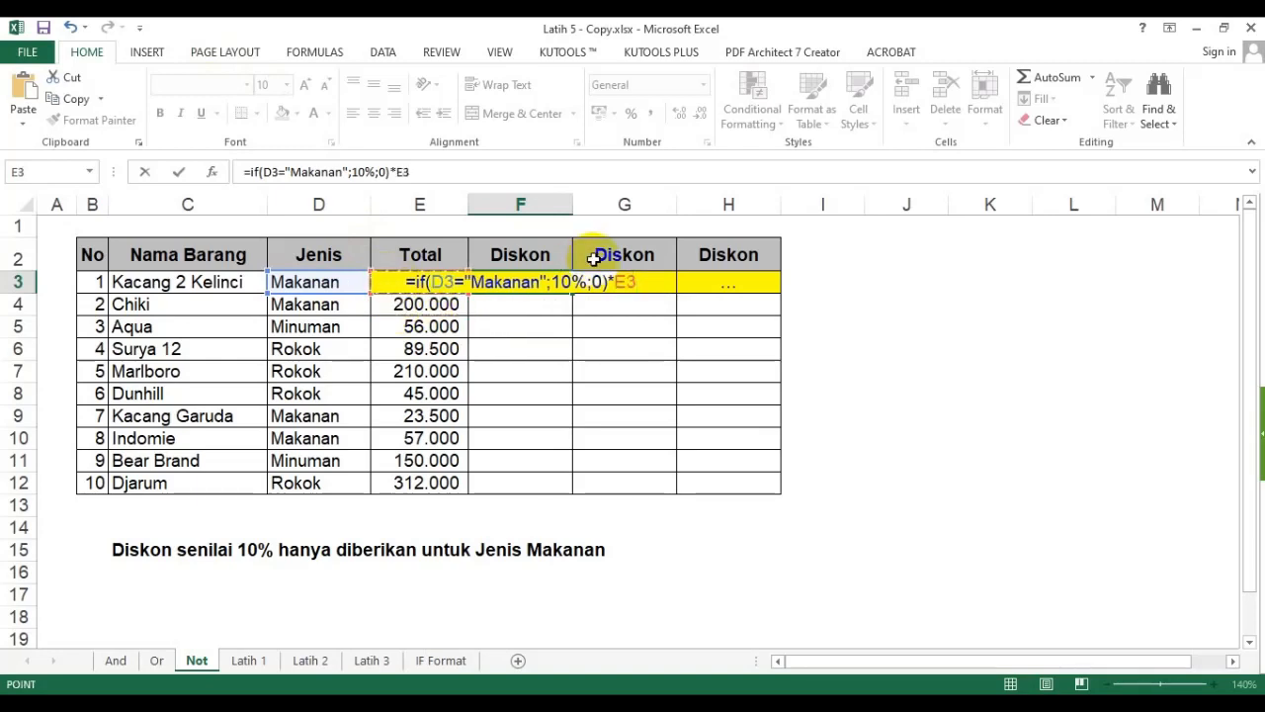
key(Return)
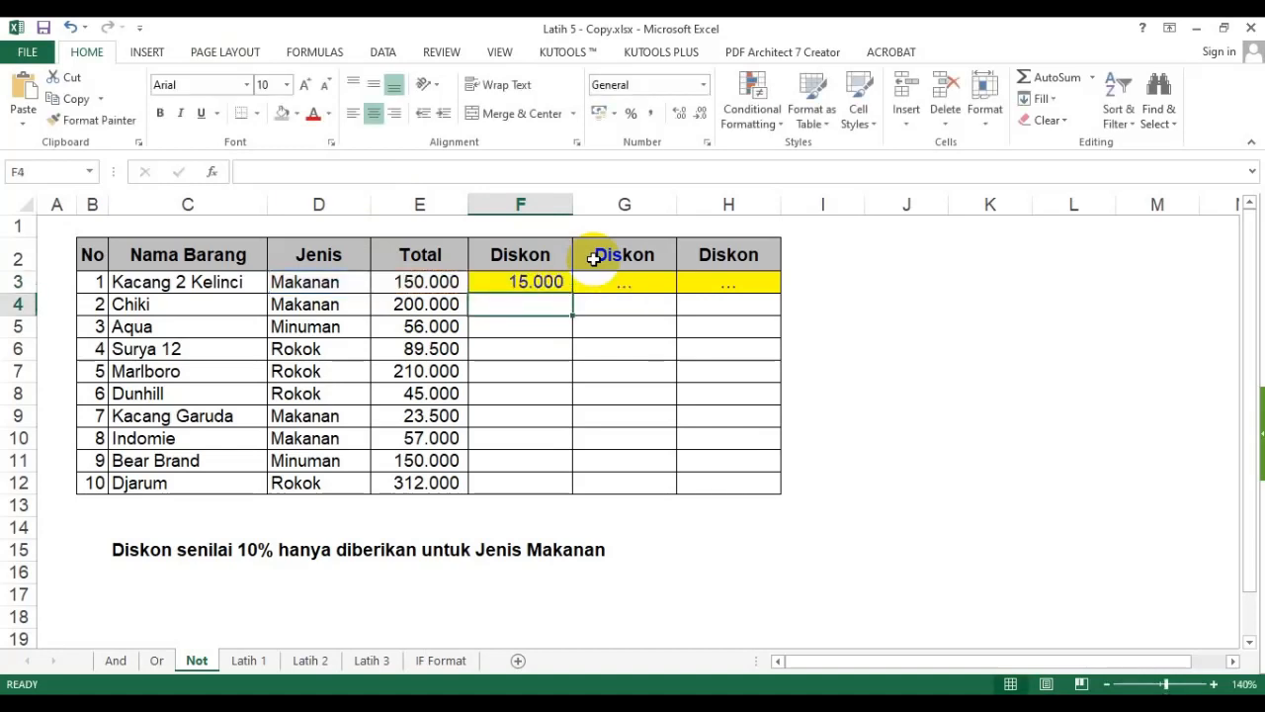
- Fill the F3 discount formula down to F12 and check the copied formulas in several cells
click(523, 283)
double_click(572, 293)
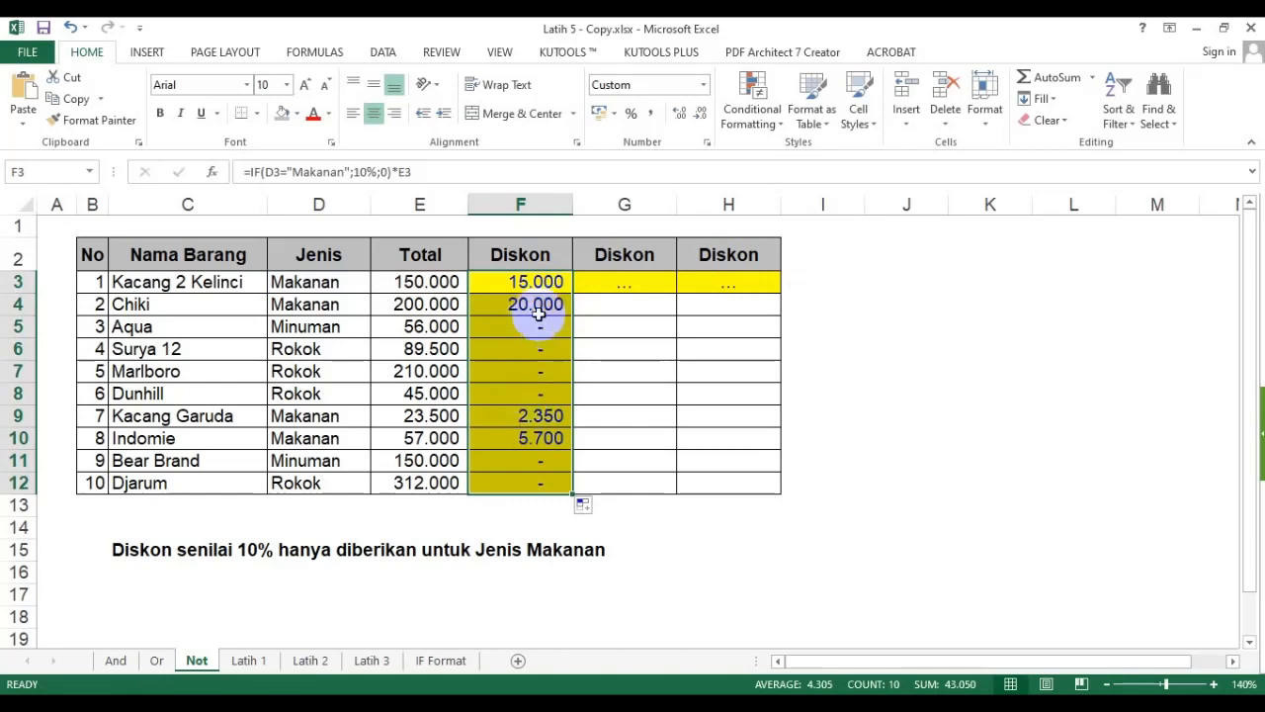
drag(535, 282, 535, 305)
click(532, 436)
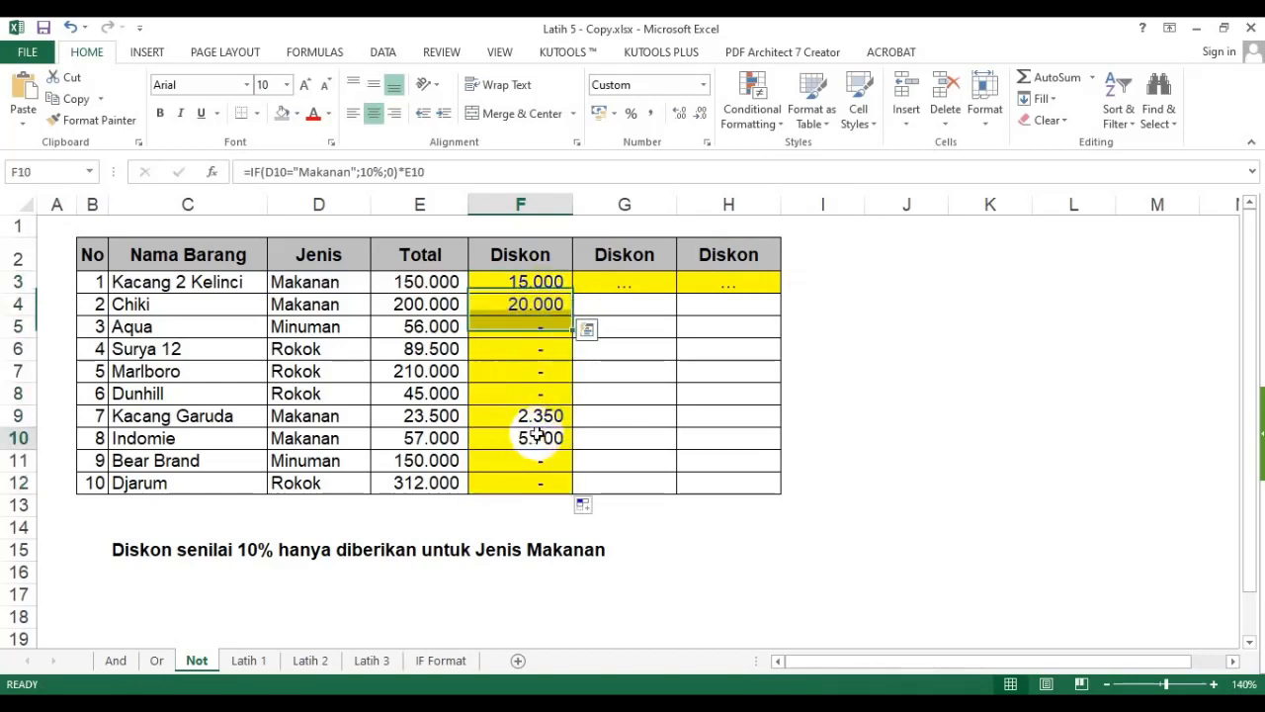
click(554, 330)
click(553, 281)
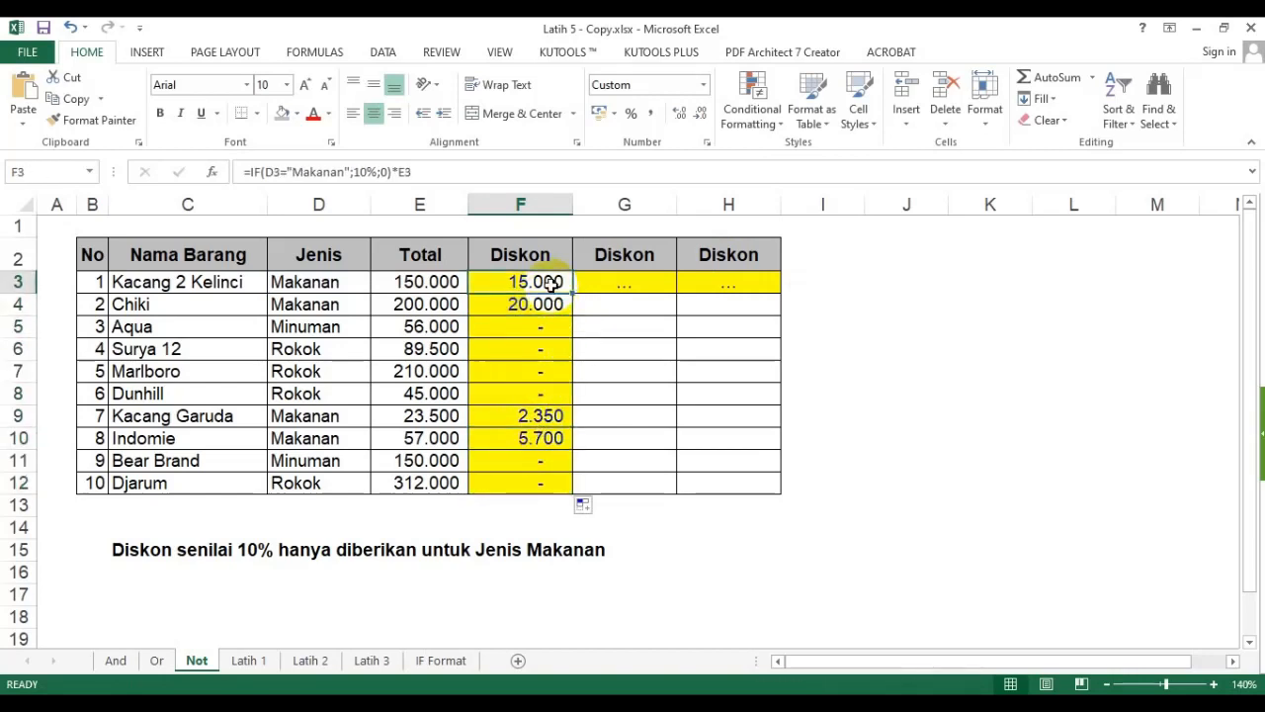
click(554, 304)
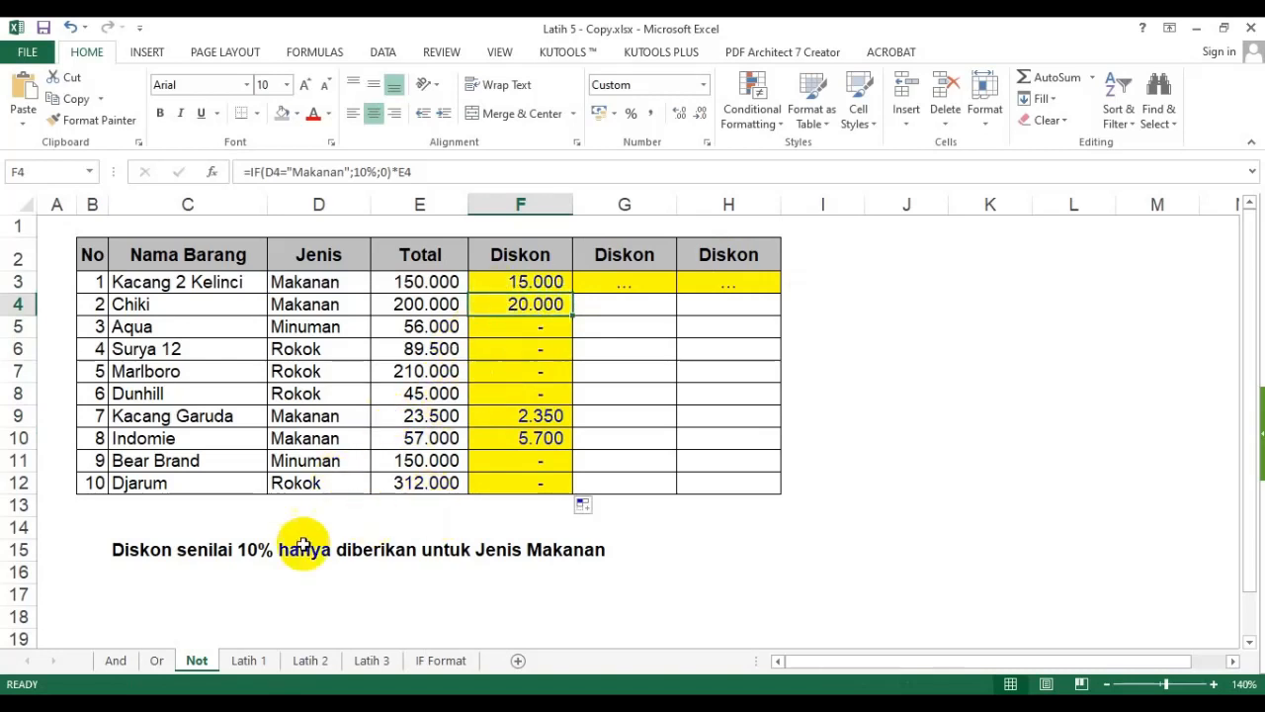
click(540, 277)
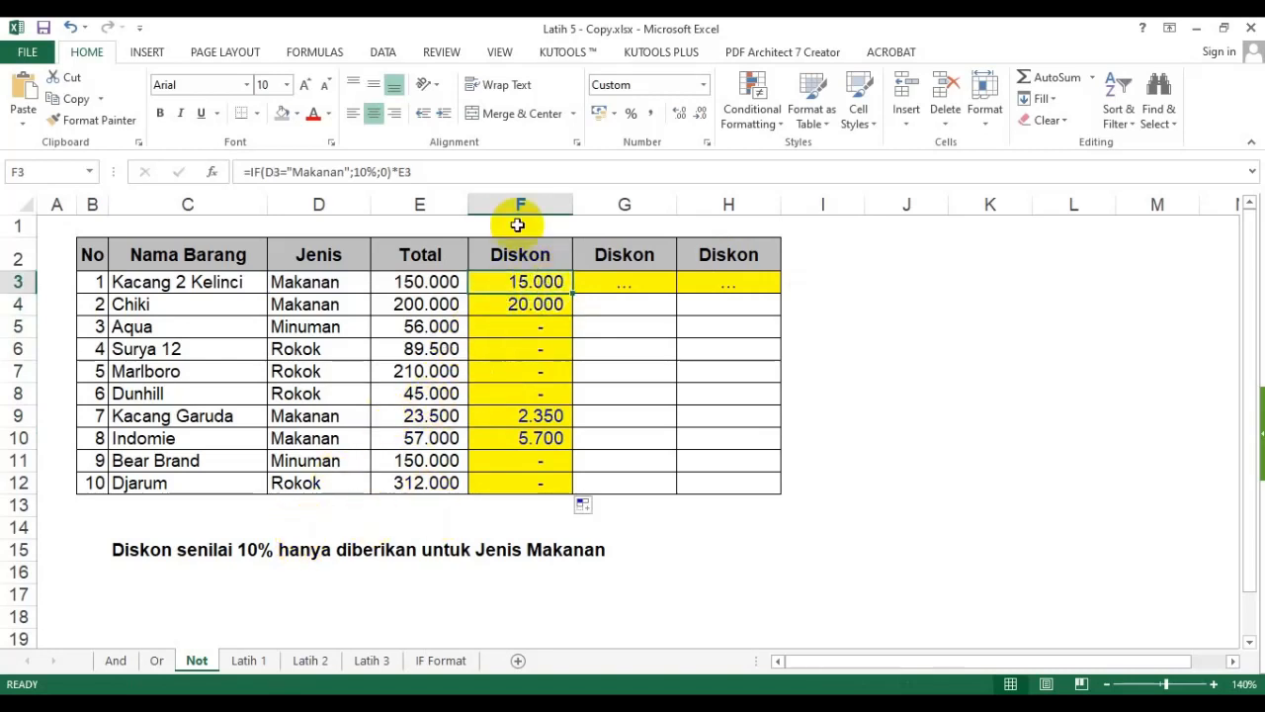
- Copy the F3 formula text and paste it into C16 as a text note with a leading apostrophe
drag(480, 174, 232, 175)
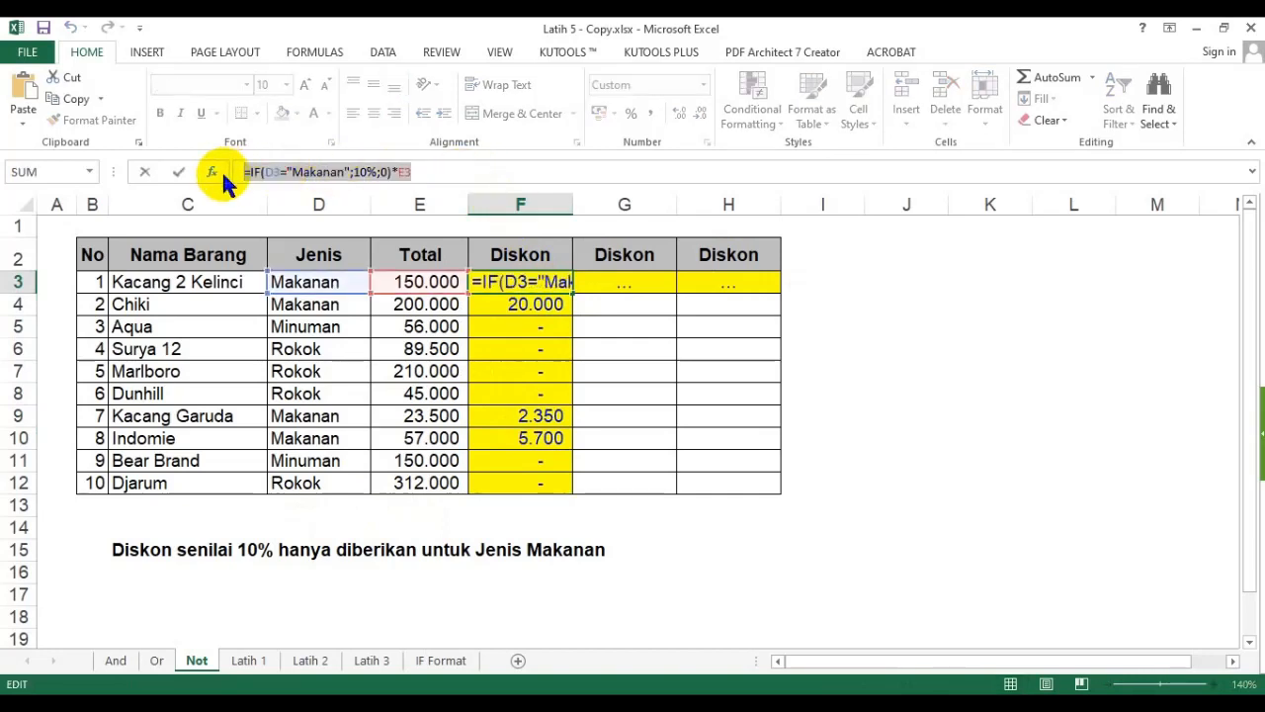
key(ctrl+c)
key(Escape)
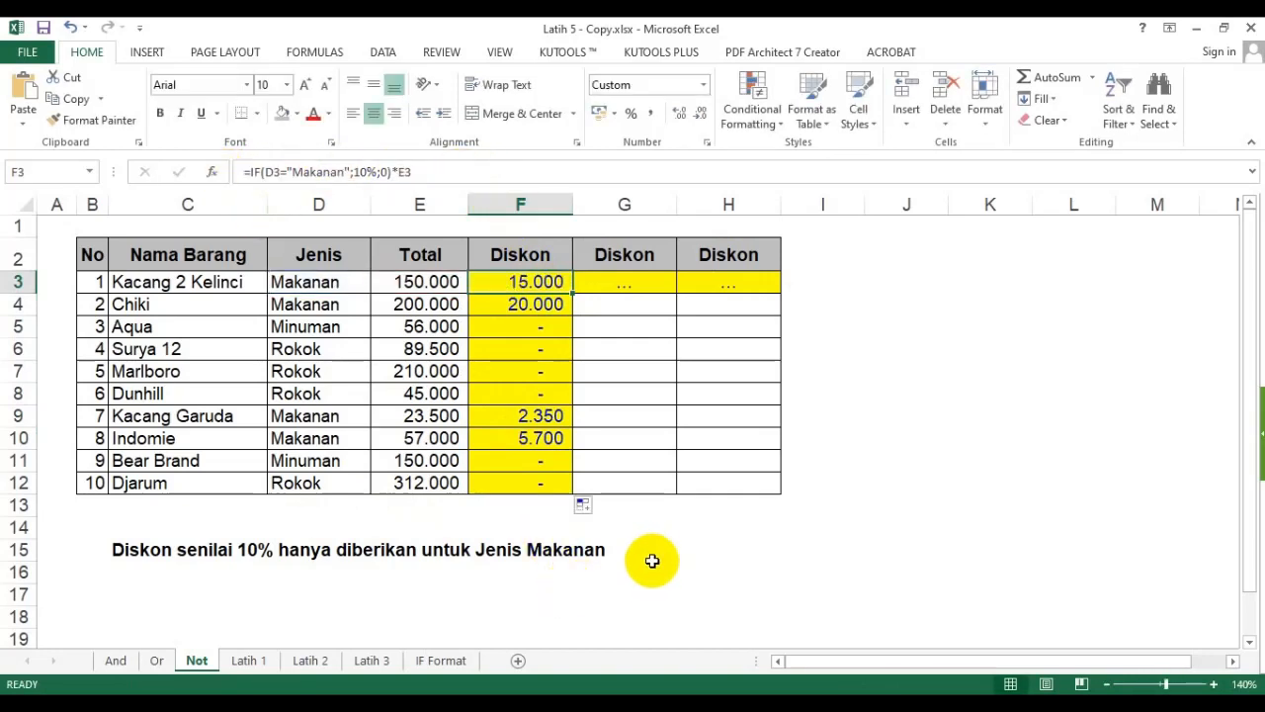
click(660, 553)
click(144, 566)
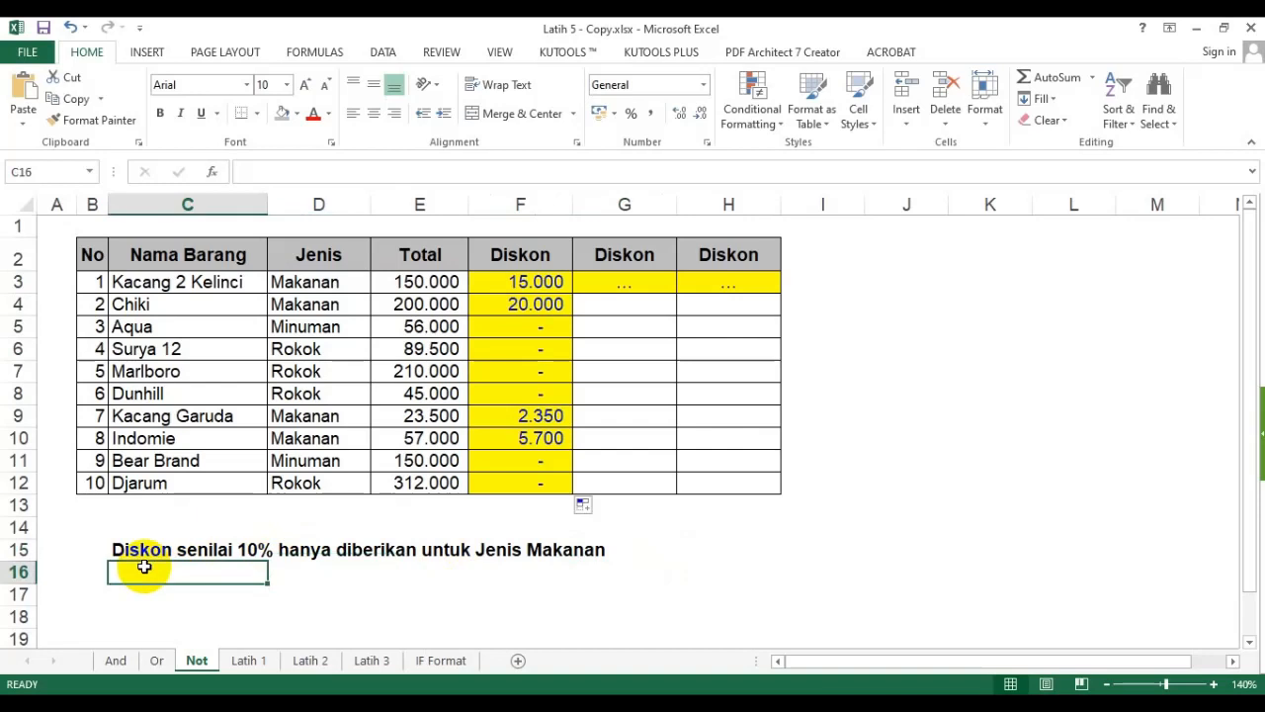
text(')
key(ctrl+v)
key(Return)
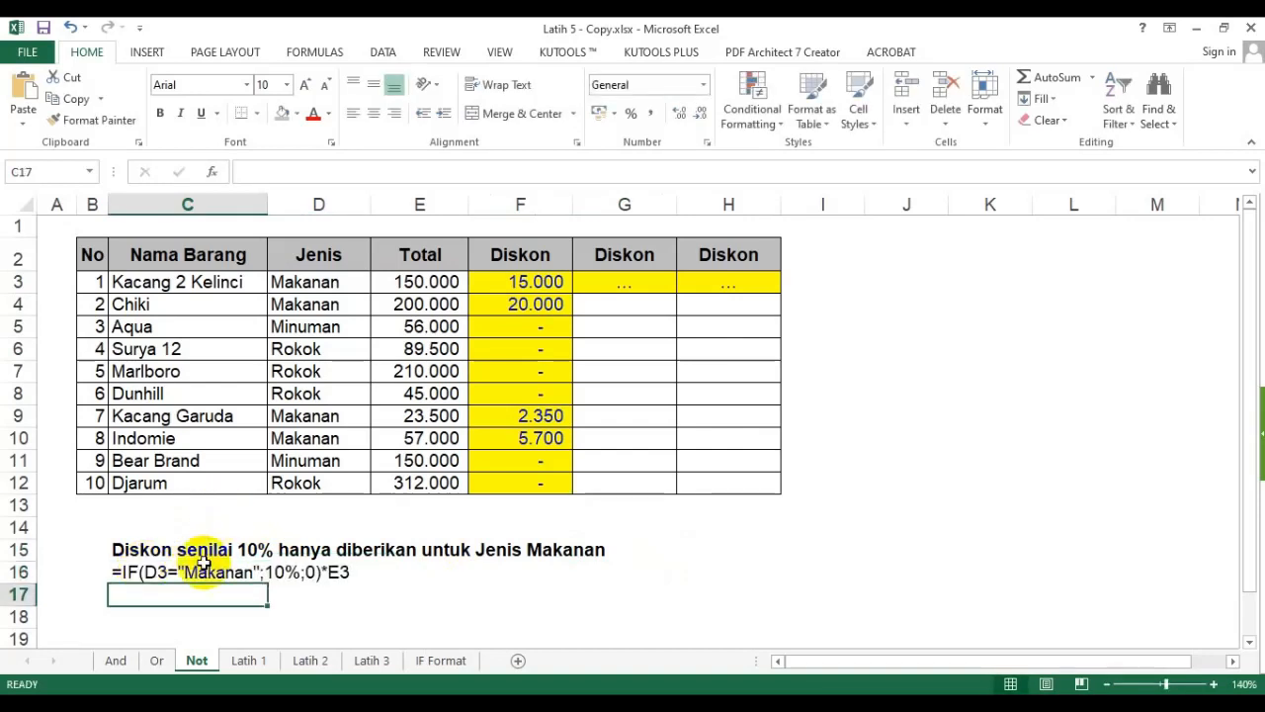
- Format the C16 formula note as bold with red font colour
click(126, 571)
key(ctrl+b)
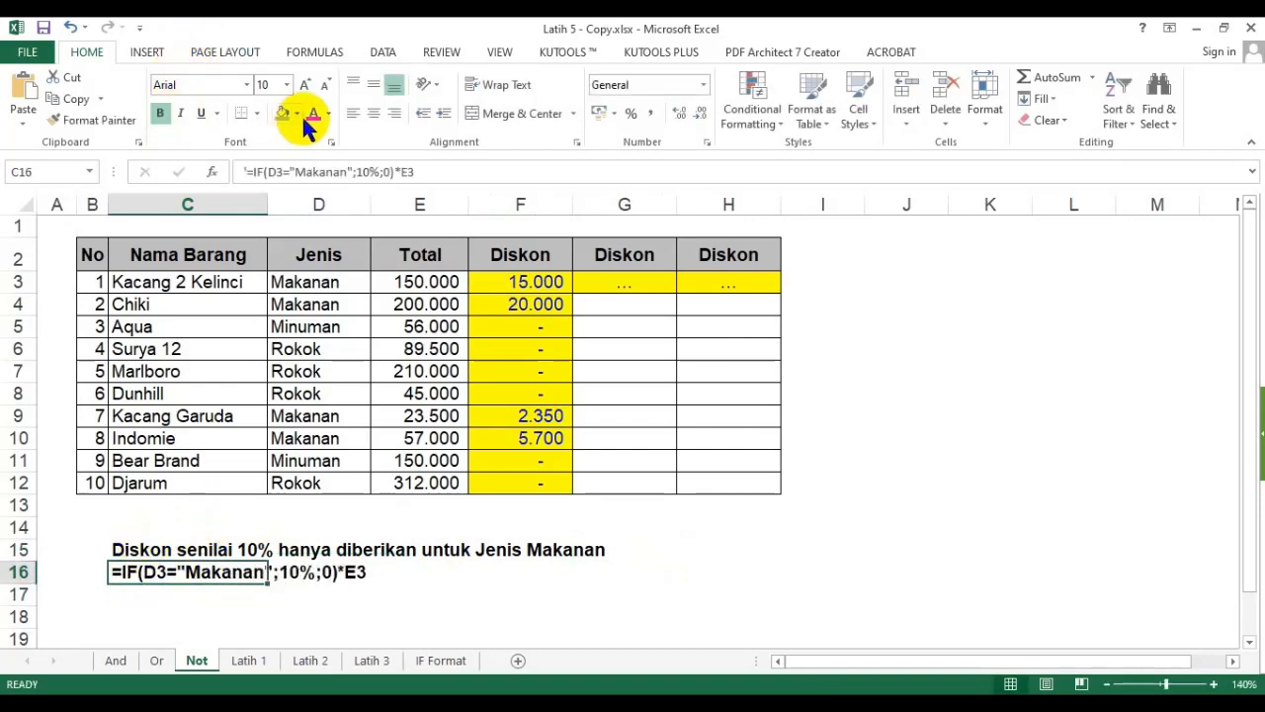
click(308, 114)
click(968, 372)
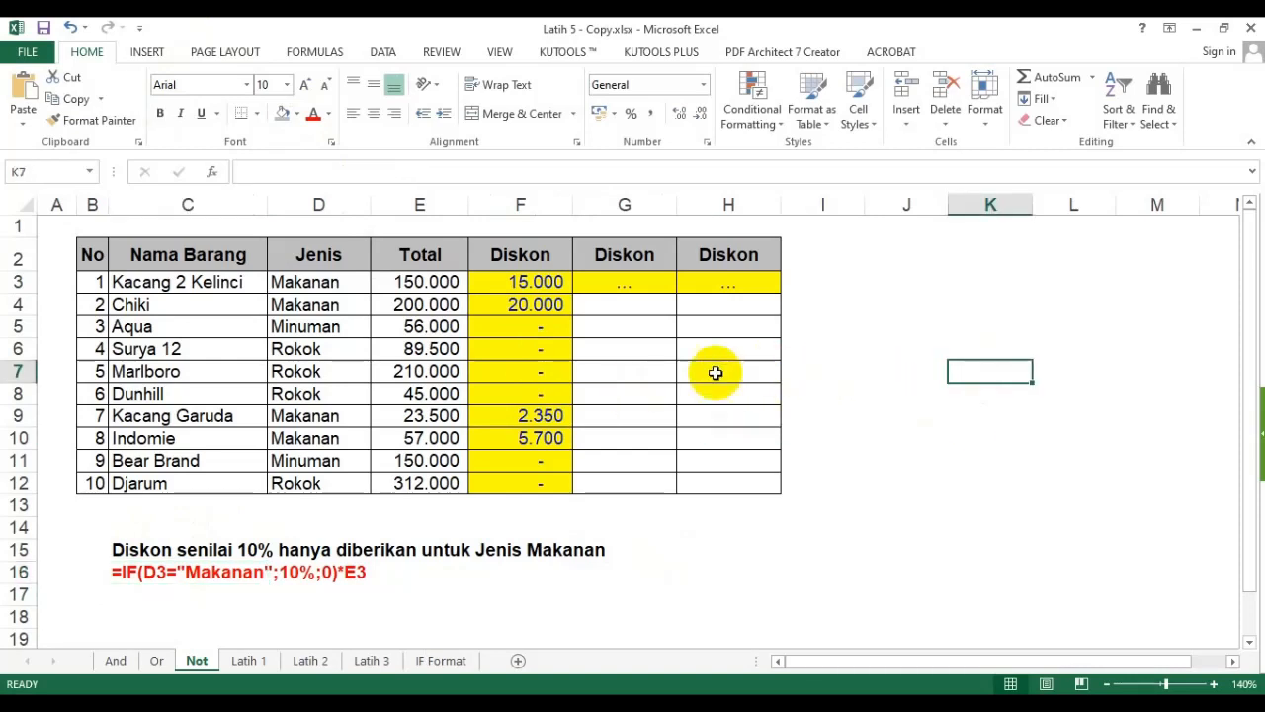
- Delete the empty row 14 between the table and the notes
click(523, 282)
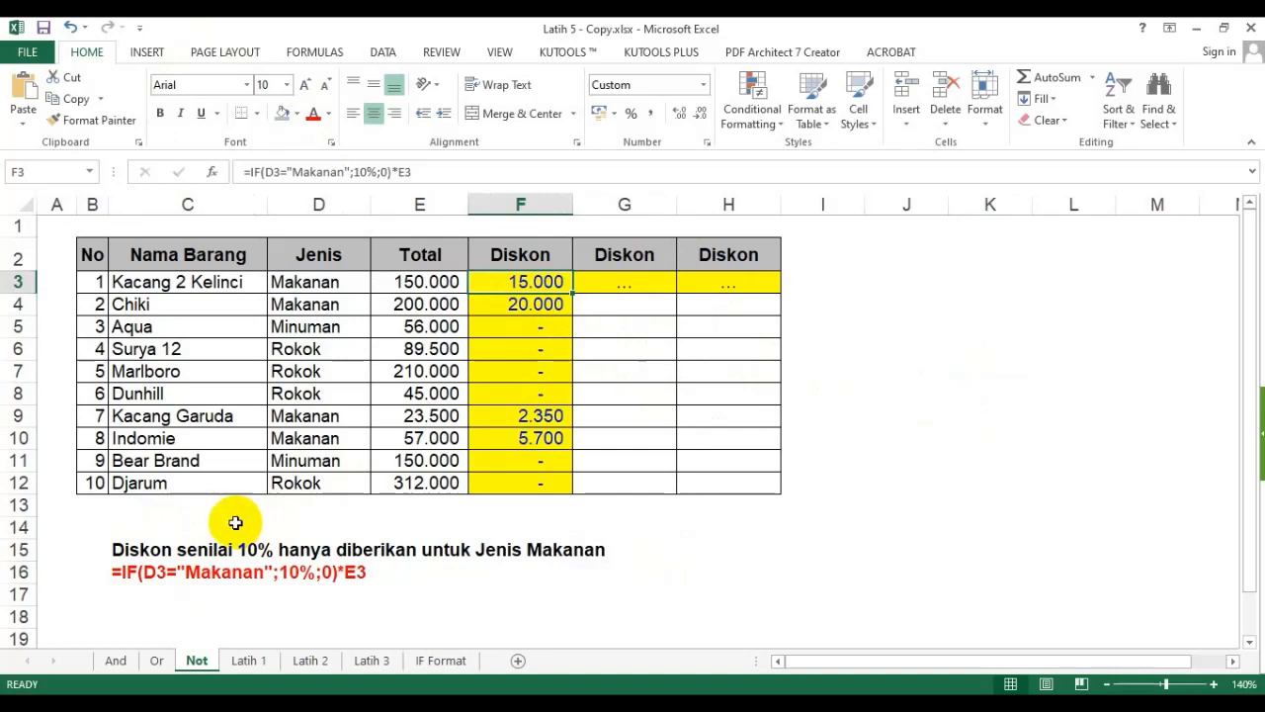
click(127, 623)
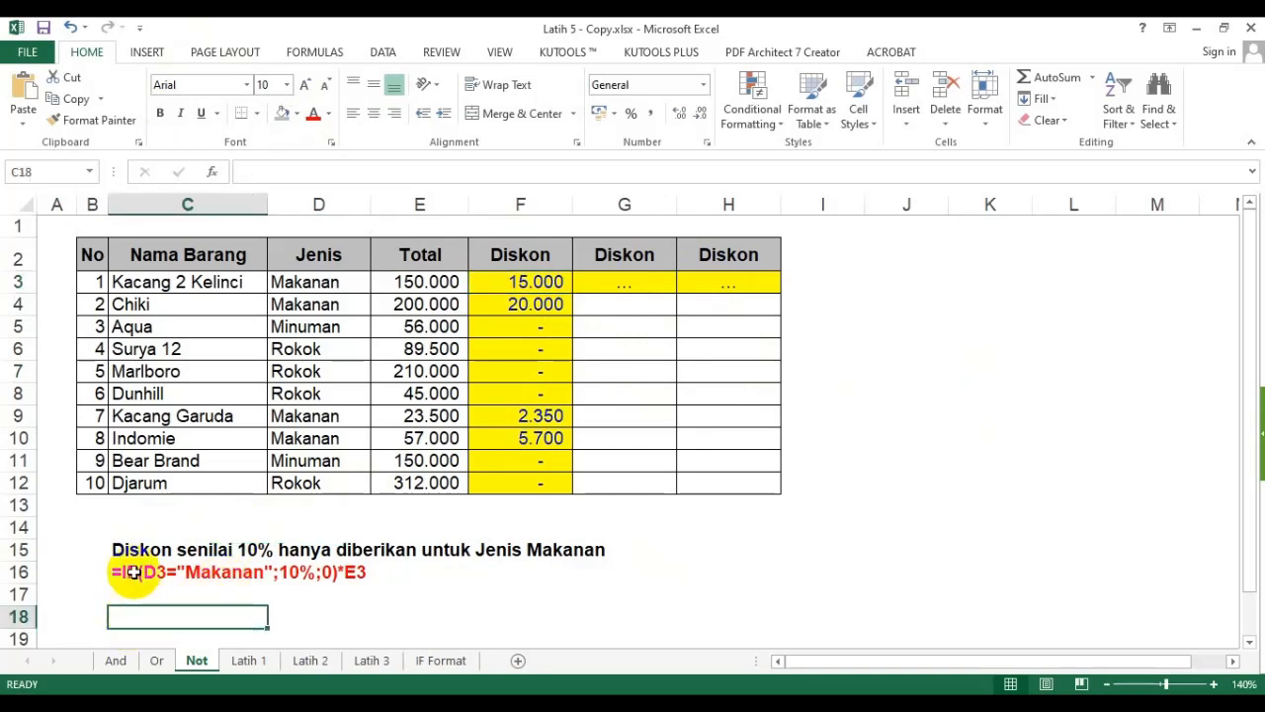
click(116, 550)
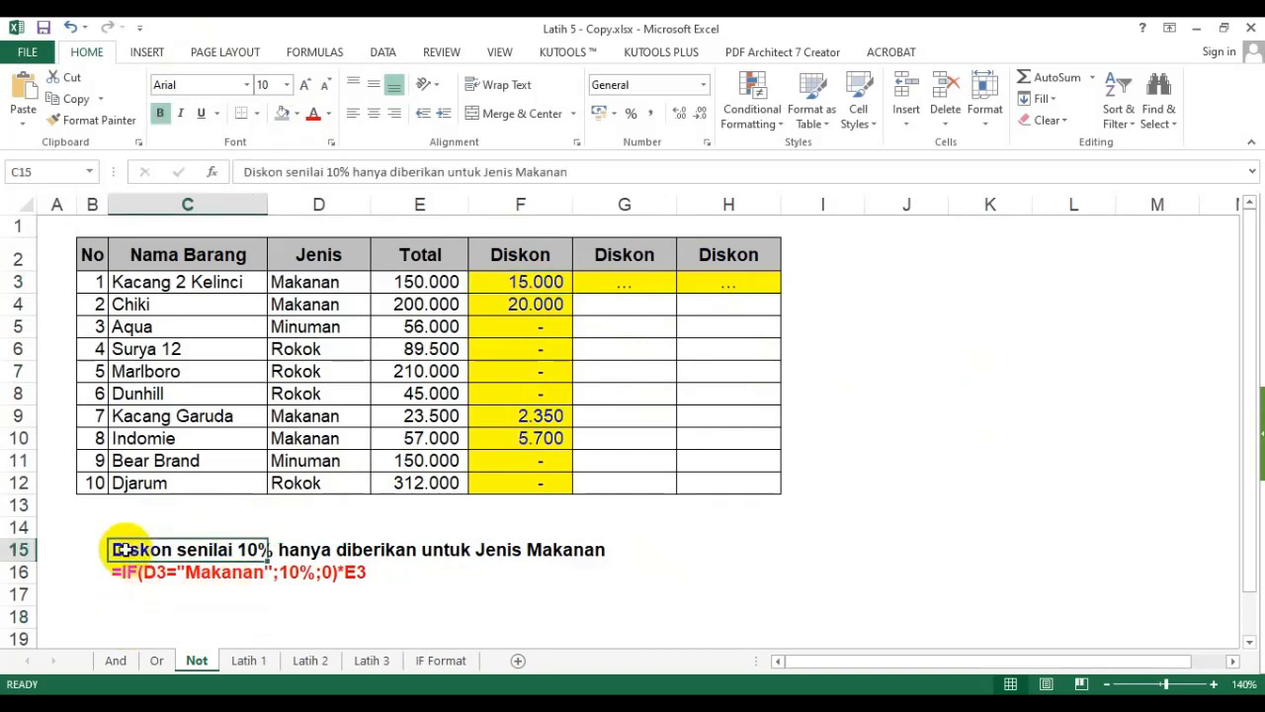
right_click(20, 528)
click(92, 397)
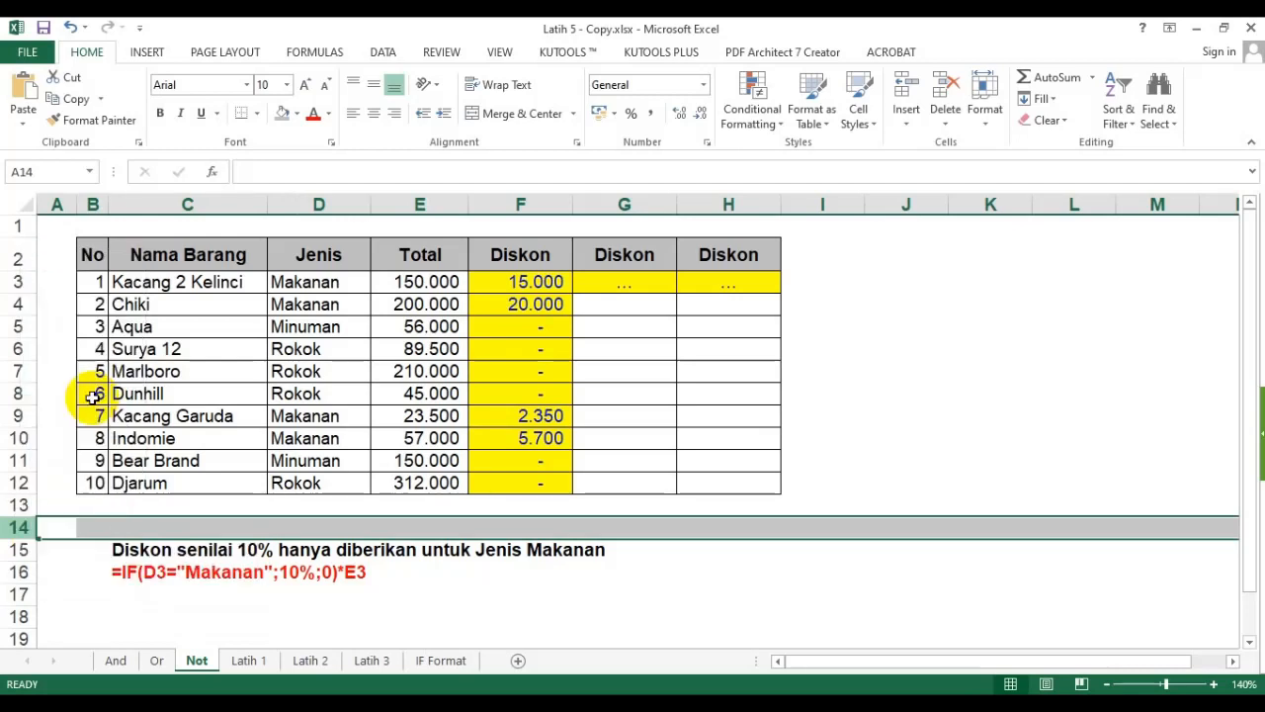
- Copy the discount note from C14 into C17
click(126, 526)
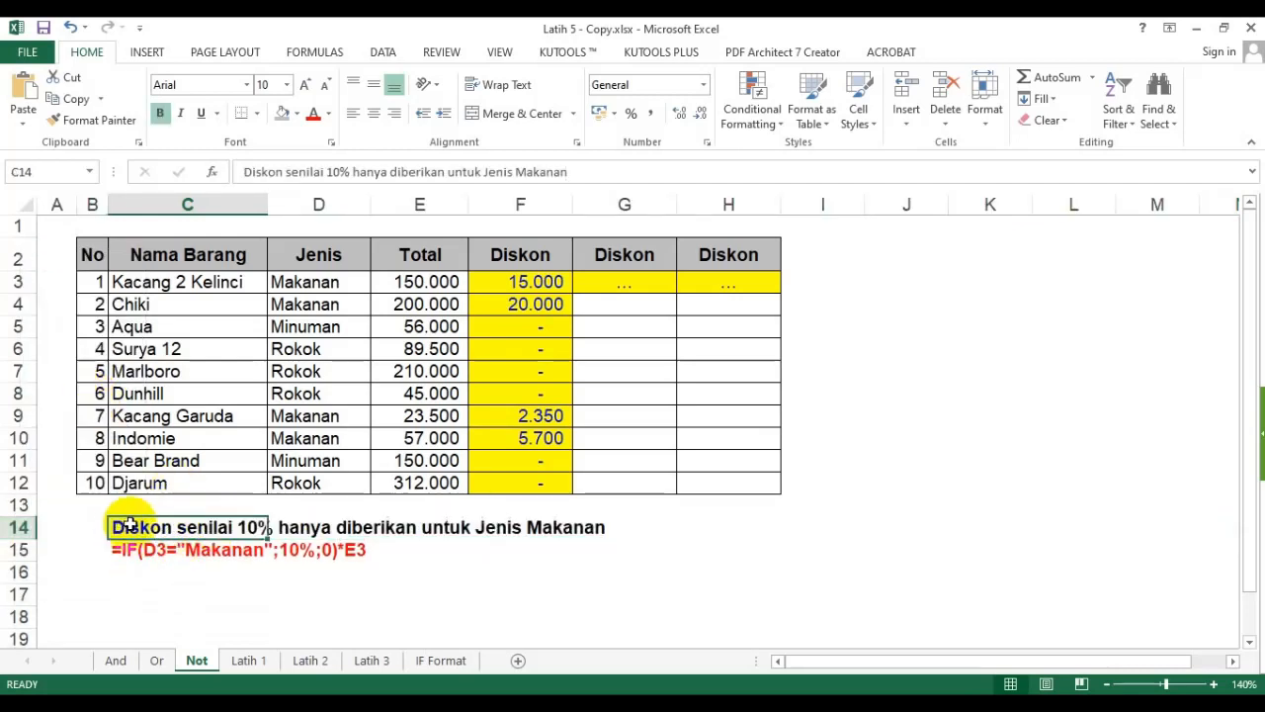
key(ctrl+c)
click(141, 593)
key(ctrl+v)
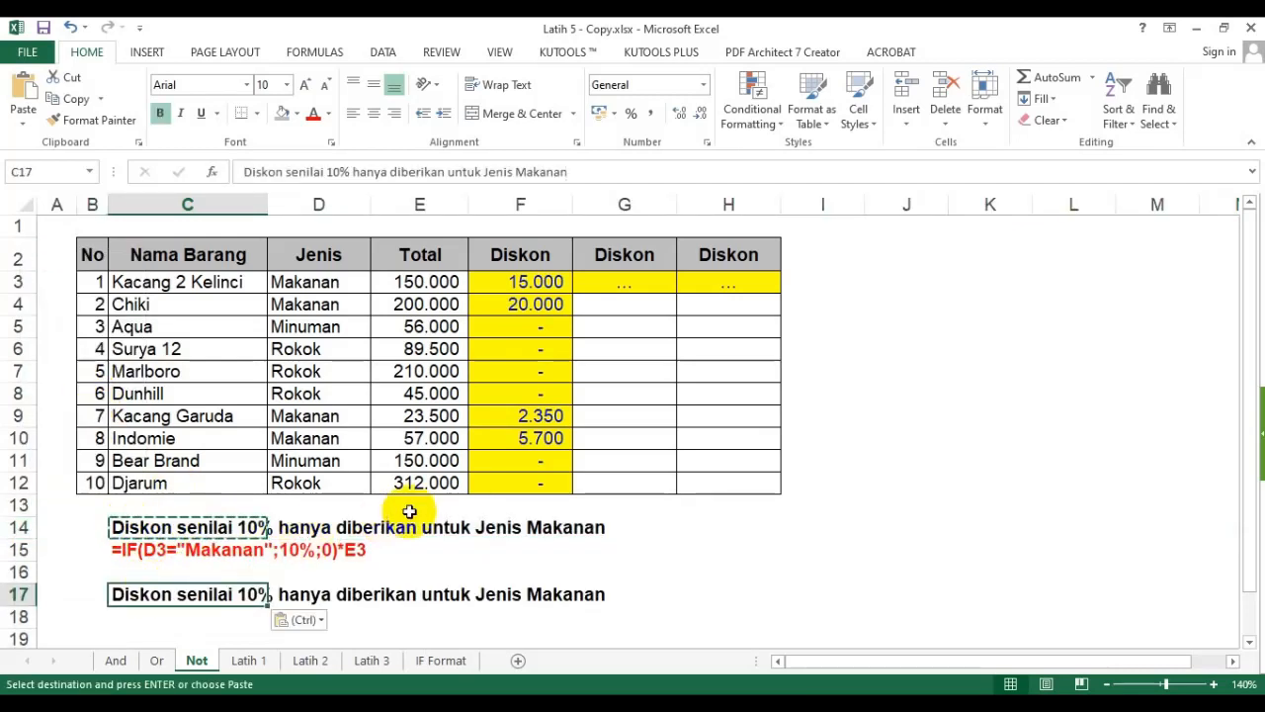
- Edit the C17 note to read "Diskon senilai 10% hanya diberikan untuk jenis selain Makanan"
key(F2)
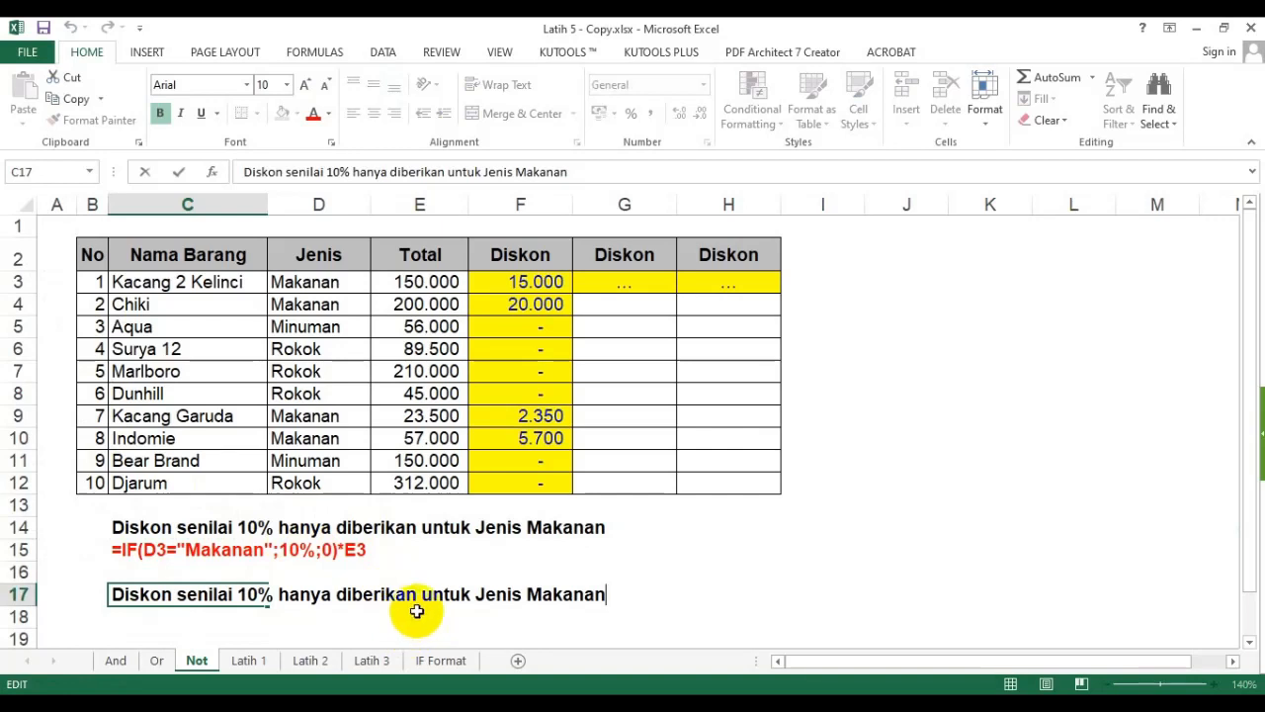
double_click(552, 595)
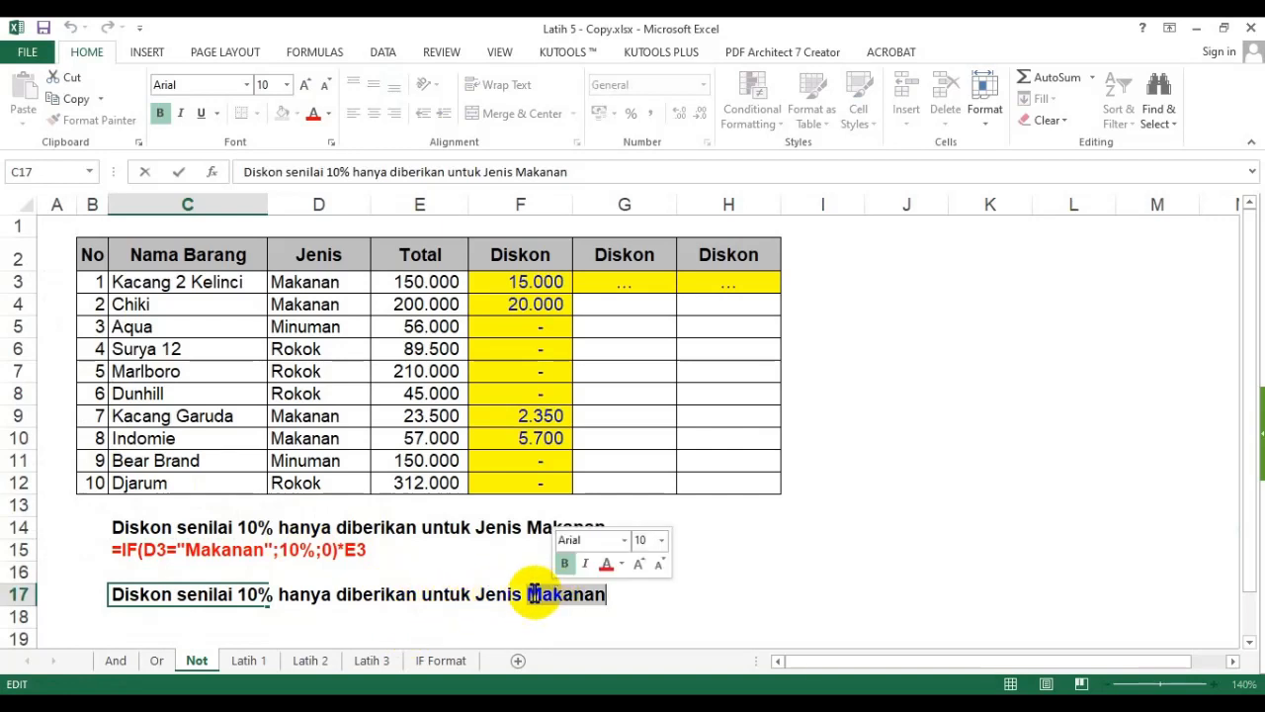
click(528, 596)
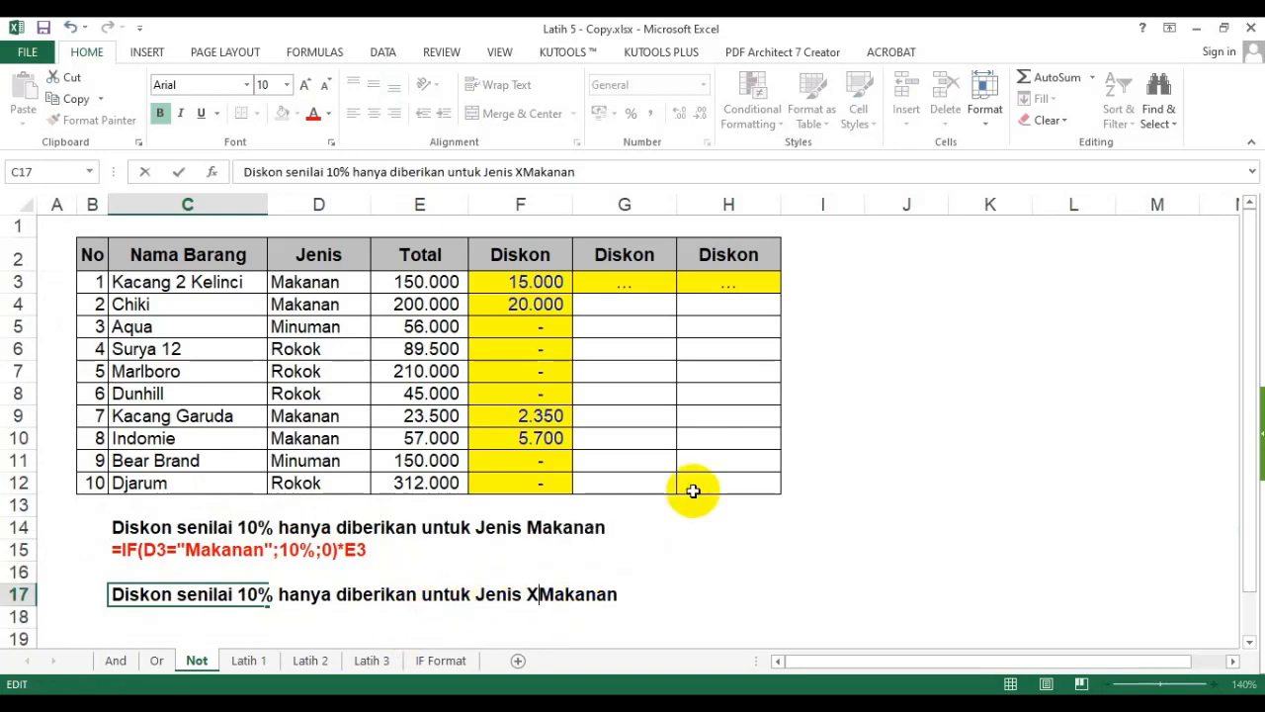
text(Selain)
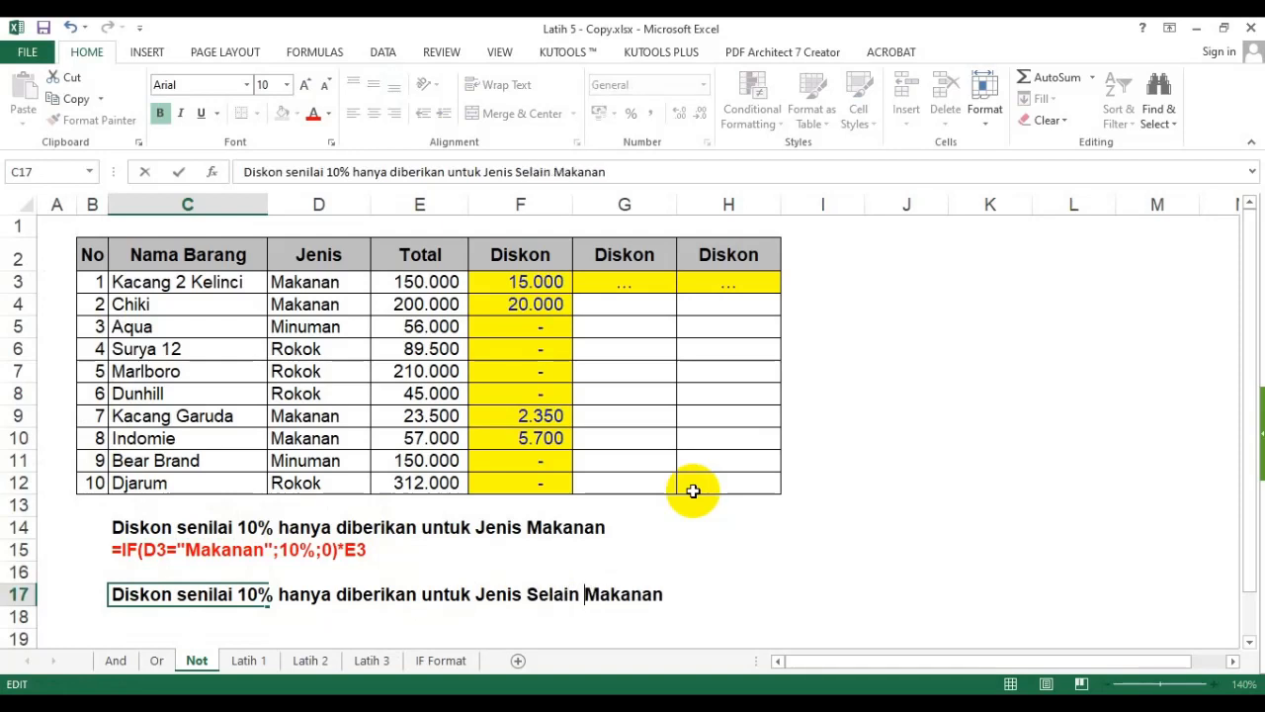
key(BackSpace)
key(BackSpace)
key(BackSpace)
key(BackSpace)
key(BackSpace)
key(BackSpace)
key(BackSpace)
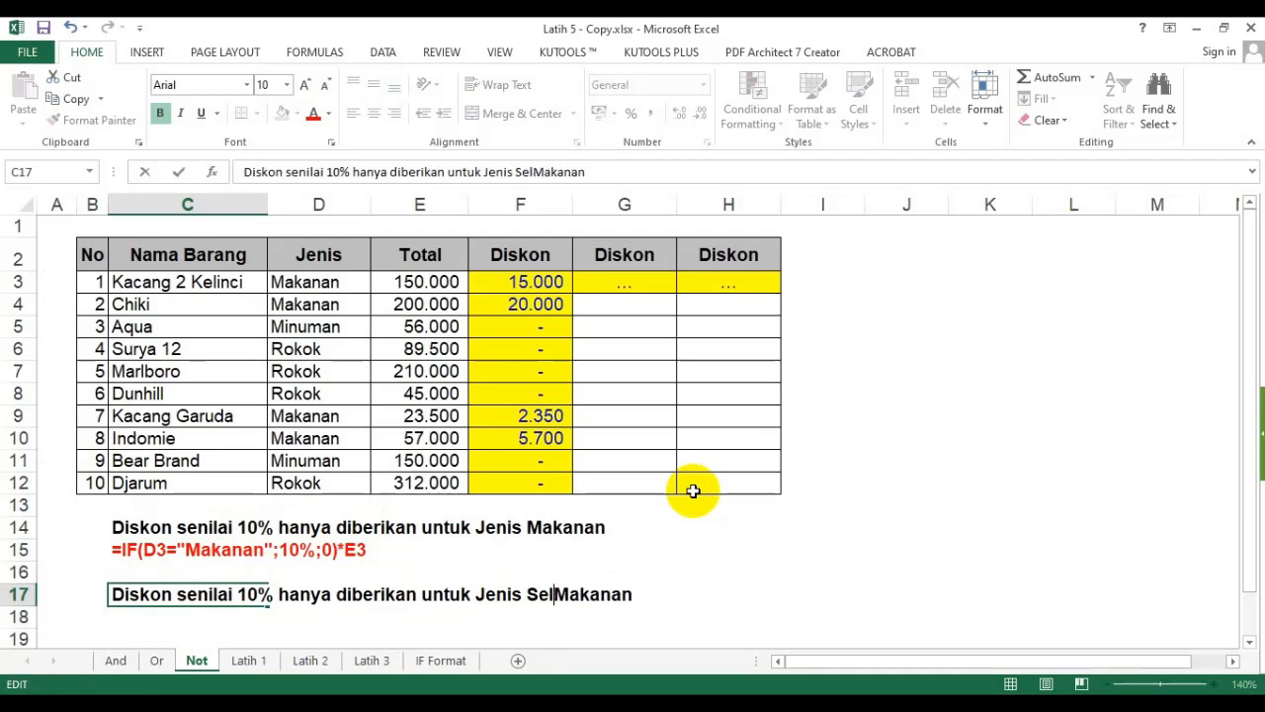
key(BackSpace)
key(BackSpace)
key(BackSpace)
key(BackSpace)
key(BackSpace)
key(BackSpace)
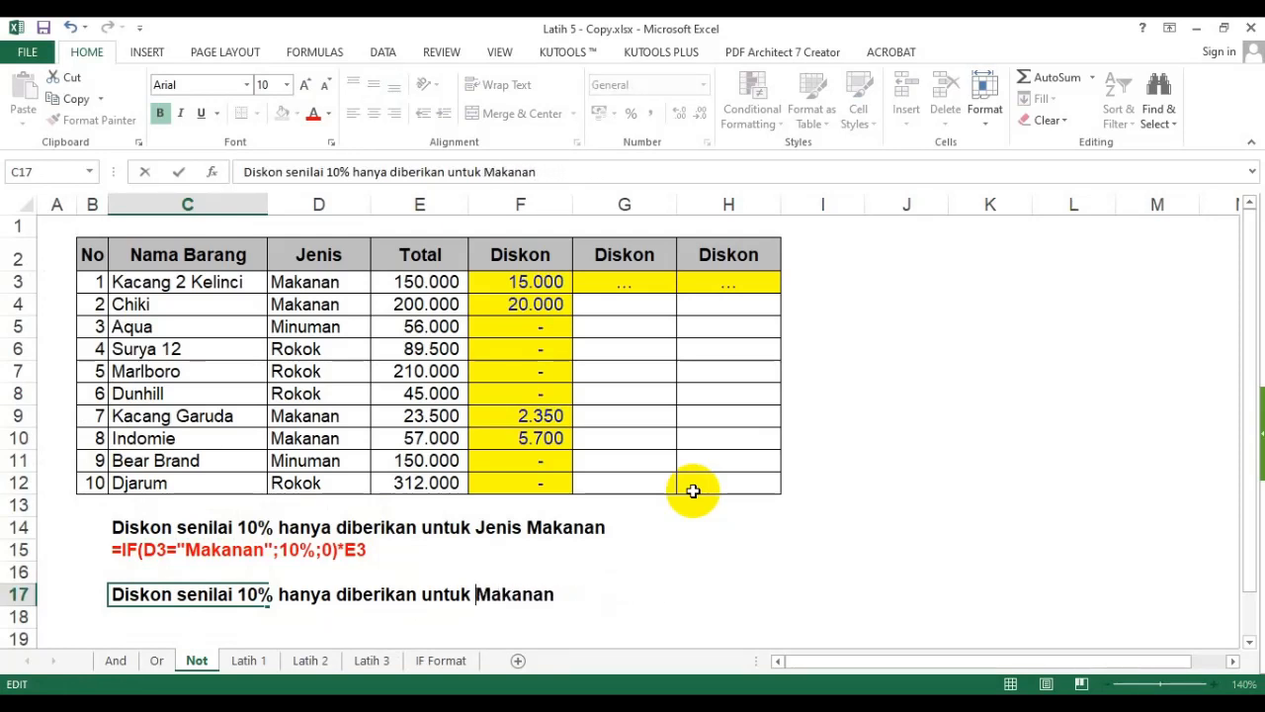
text(jenis selain)
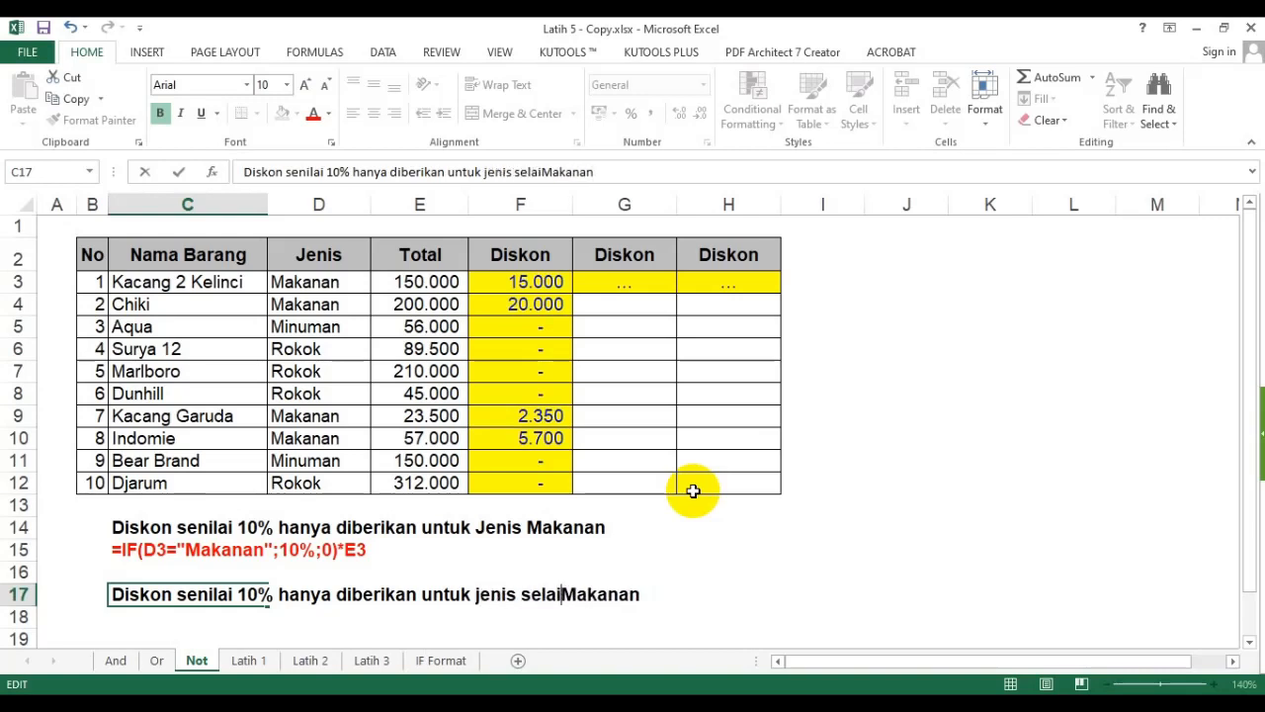
key(Return)
click(688, 465)
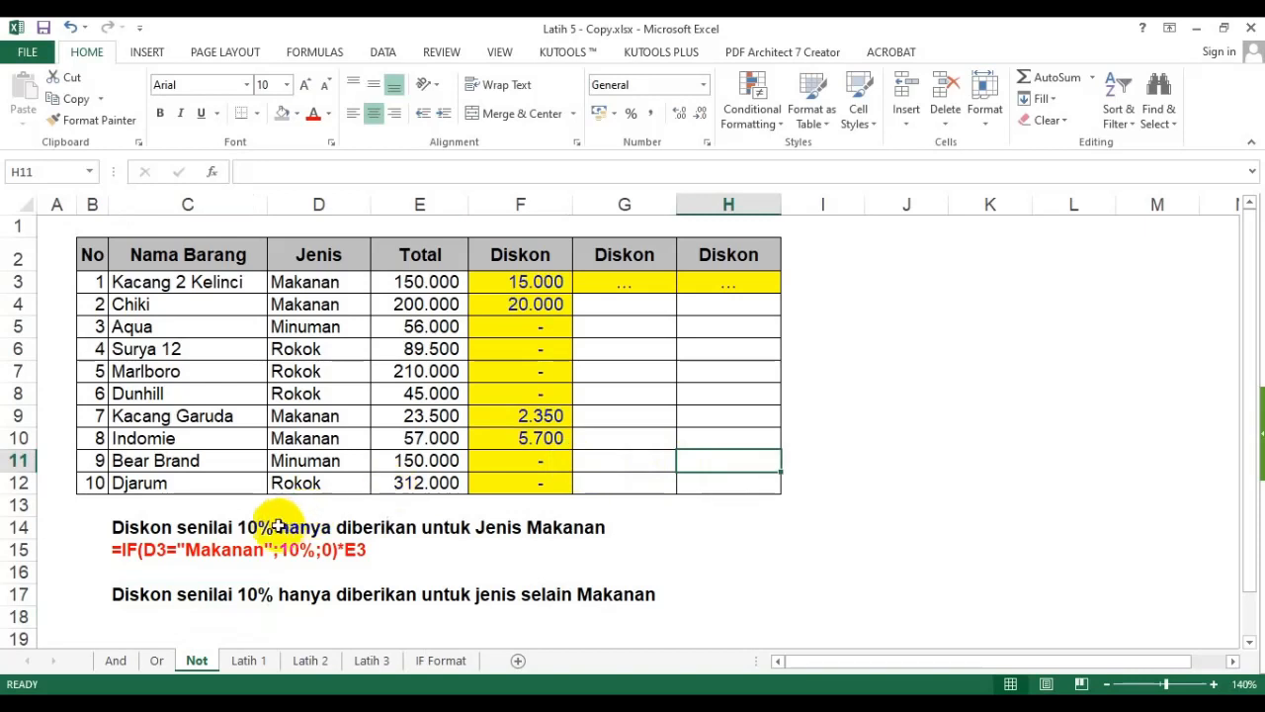
click(124, 593)
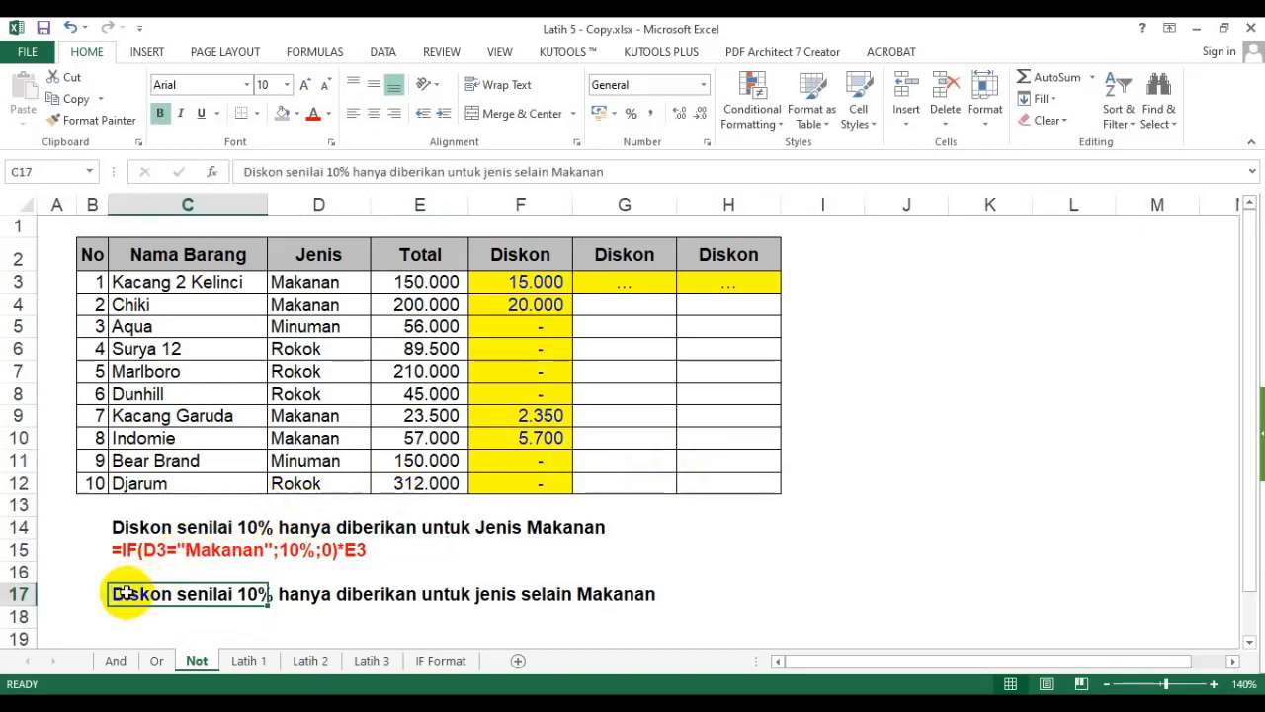
drag(621, 253, 748, 480)
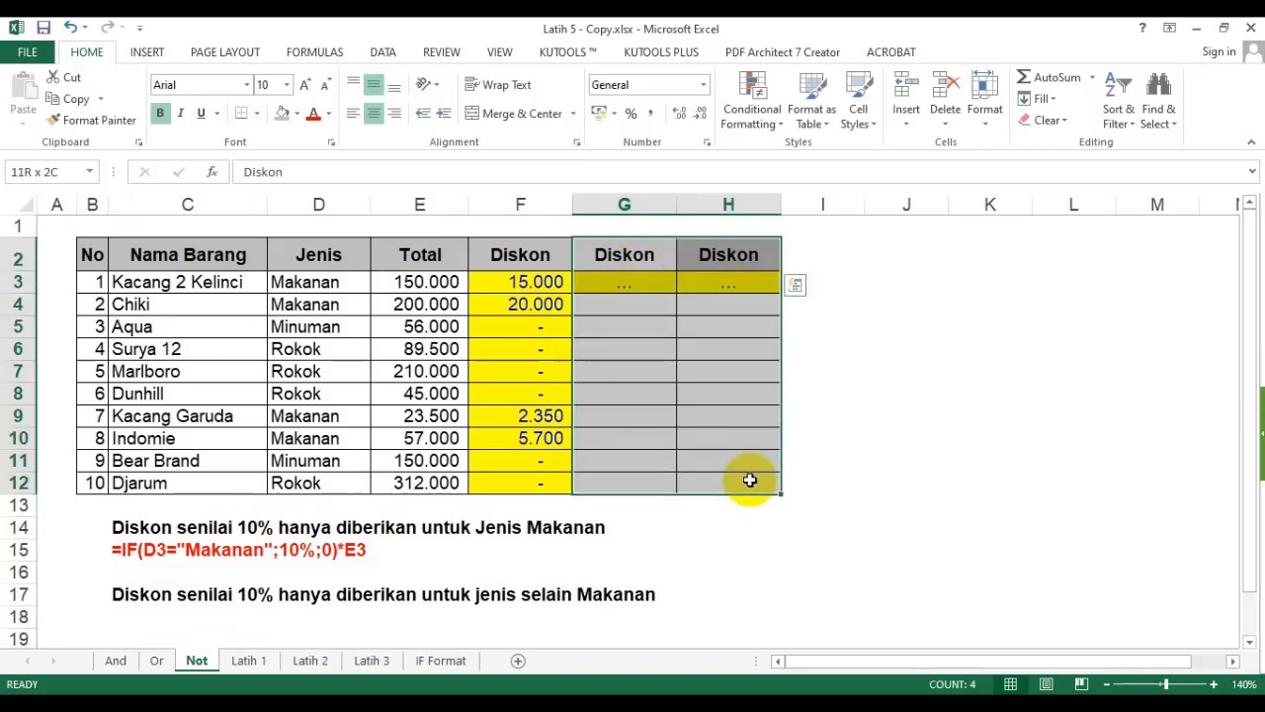
click(616, 353)
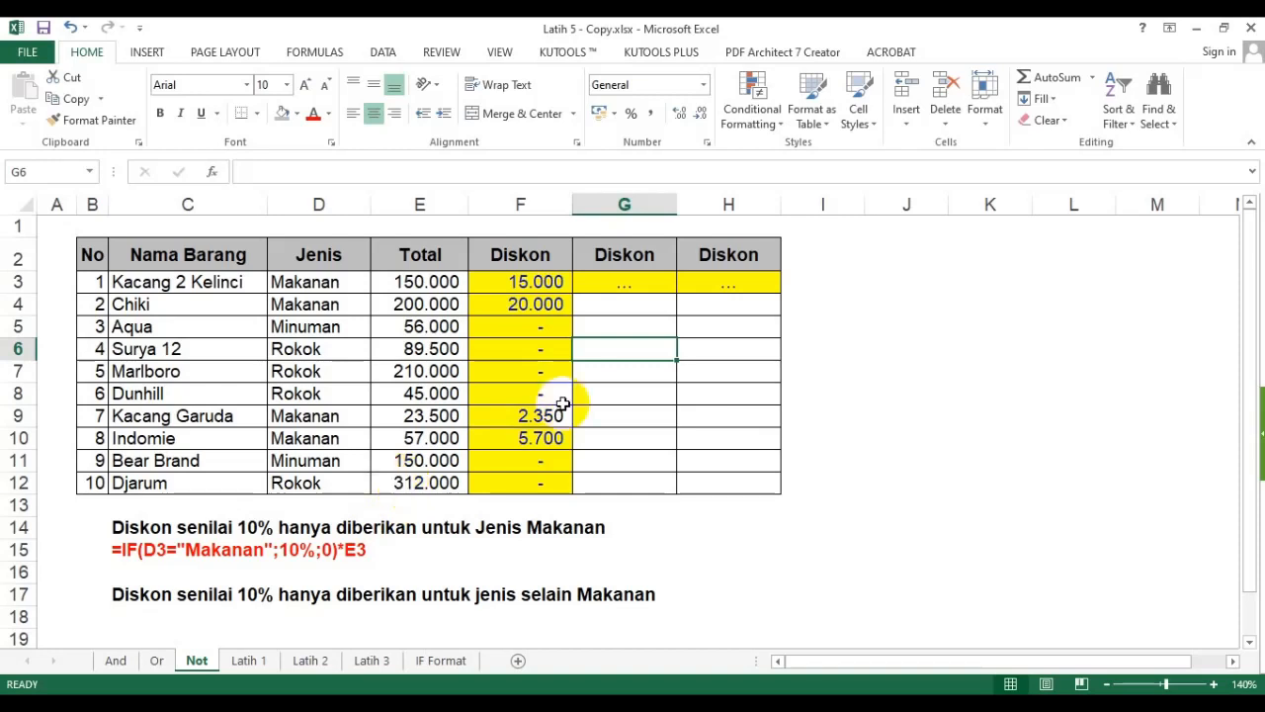
- Enter in G3 the formula =if(D3<>"Makanan";10%;0) to give a 10% rate for non-Makanan items
click(643, 284)
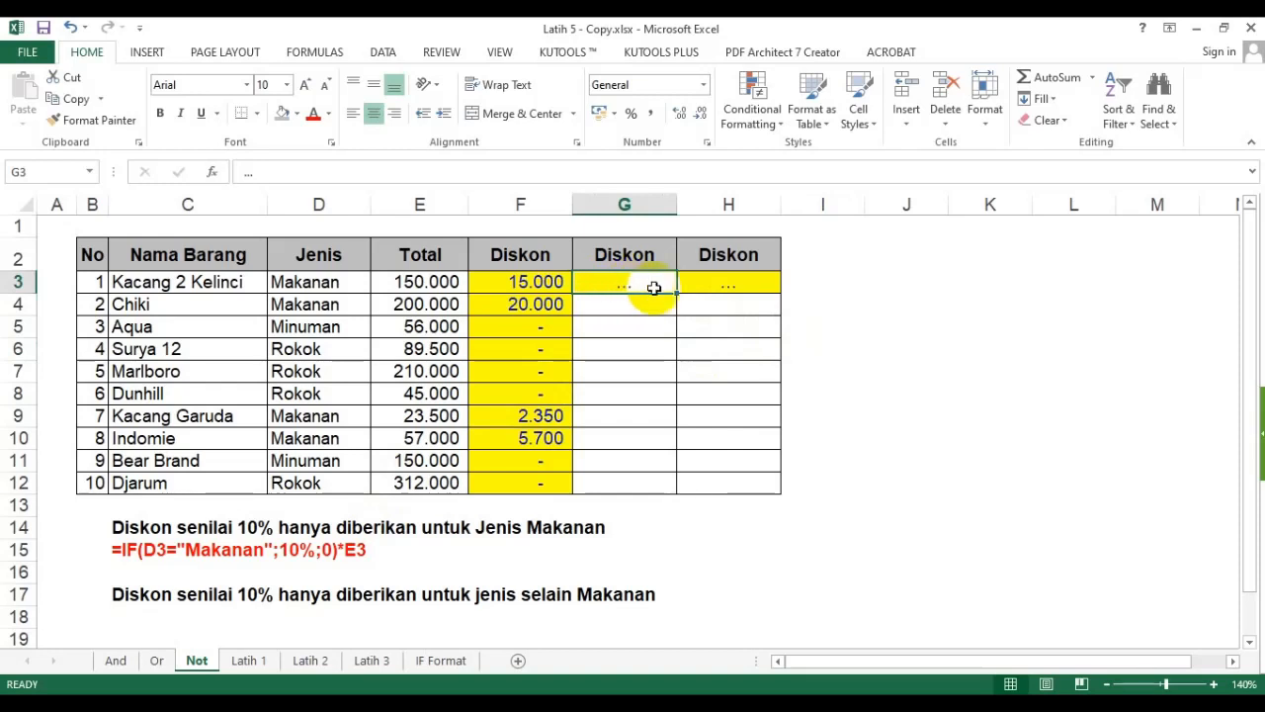
text(=if()
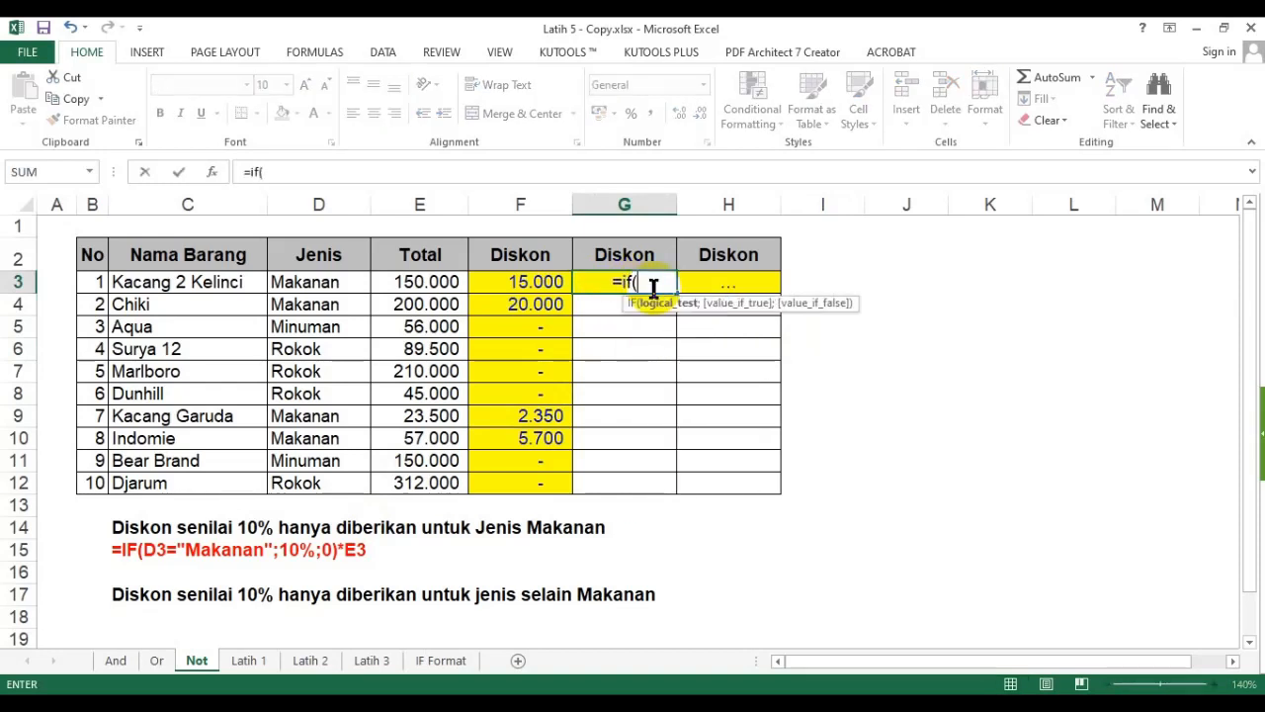
click(321, 283)
text(<?)
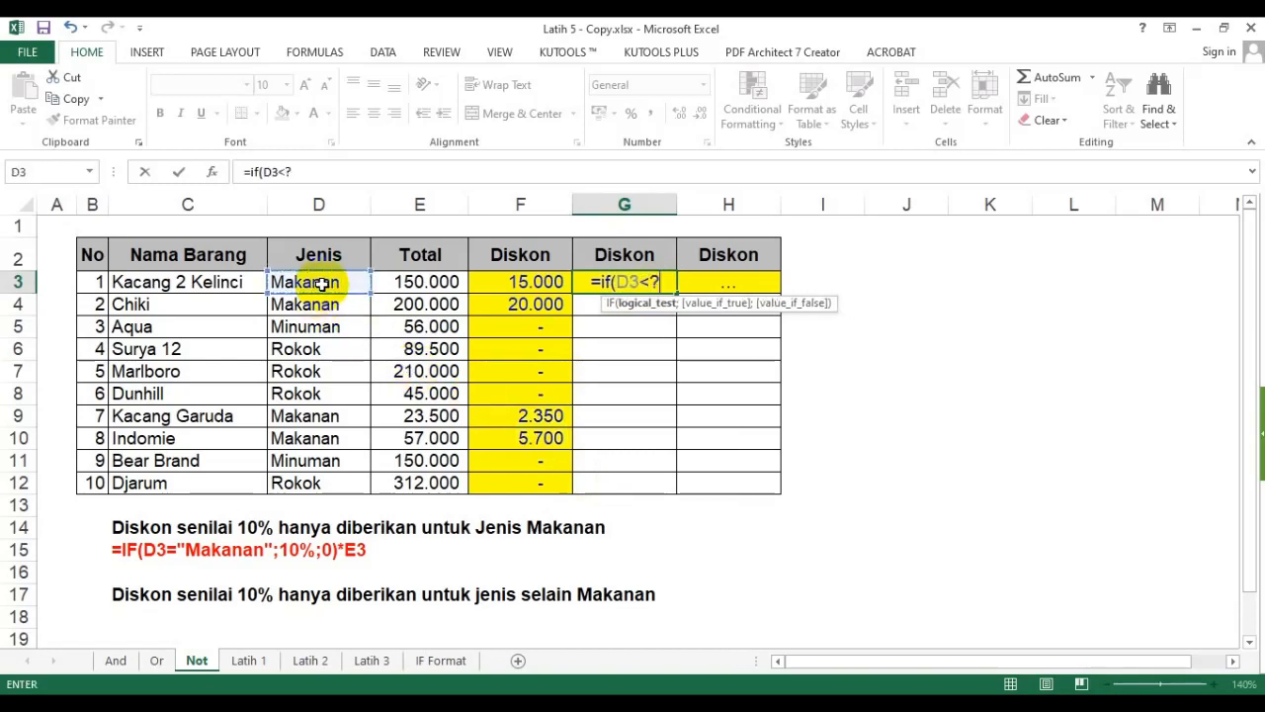
key(BackSpace)
text(>)
text(")
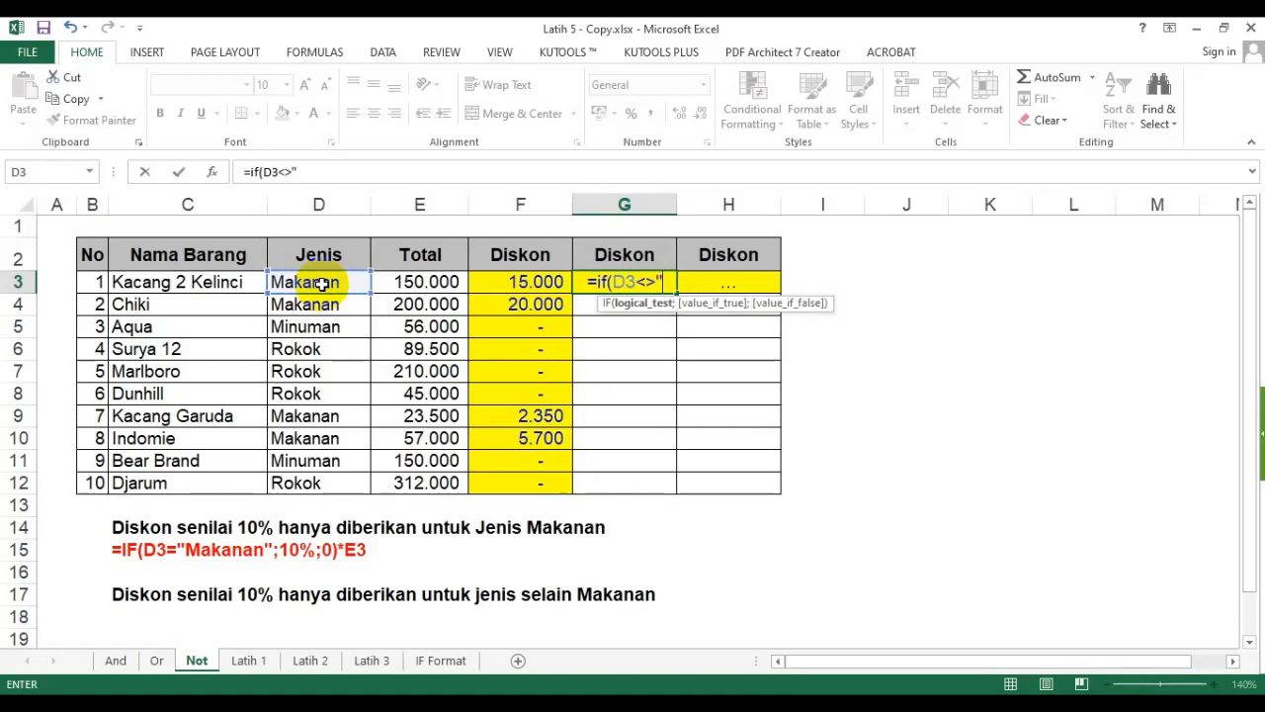
text(Makanan)
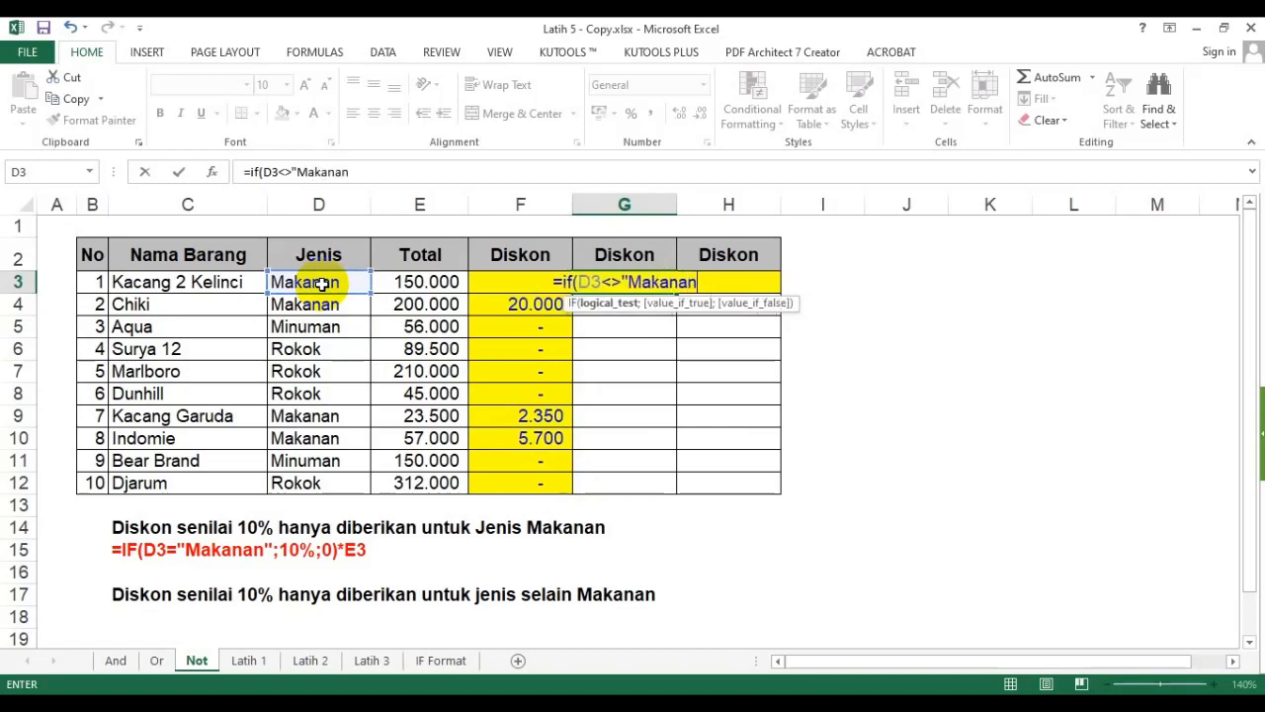
text(")
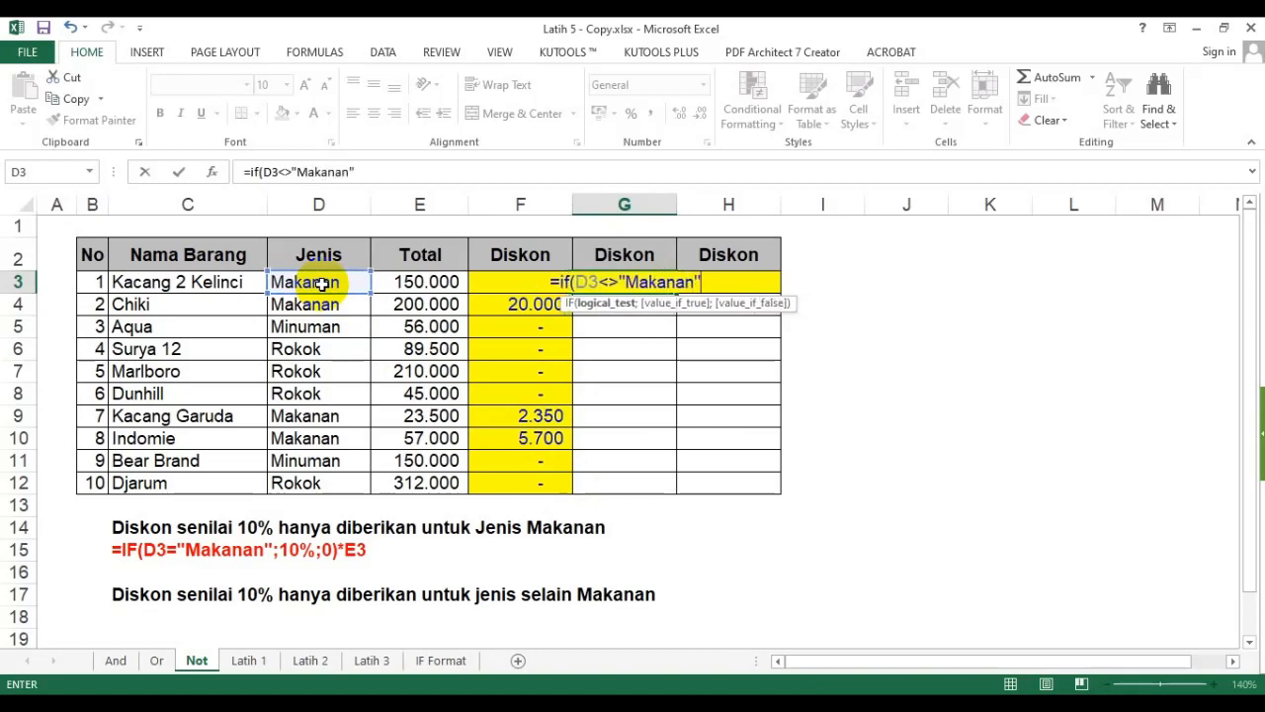
text(;)
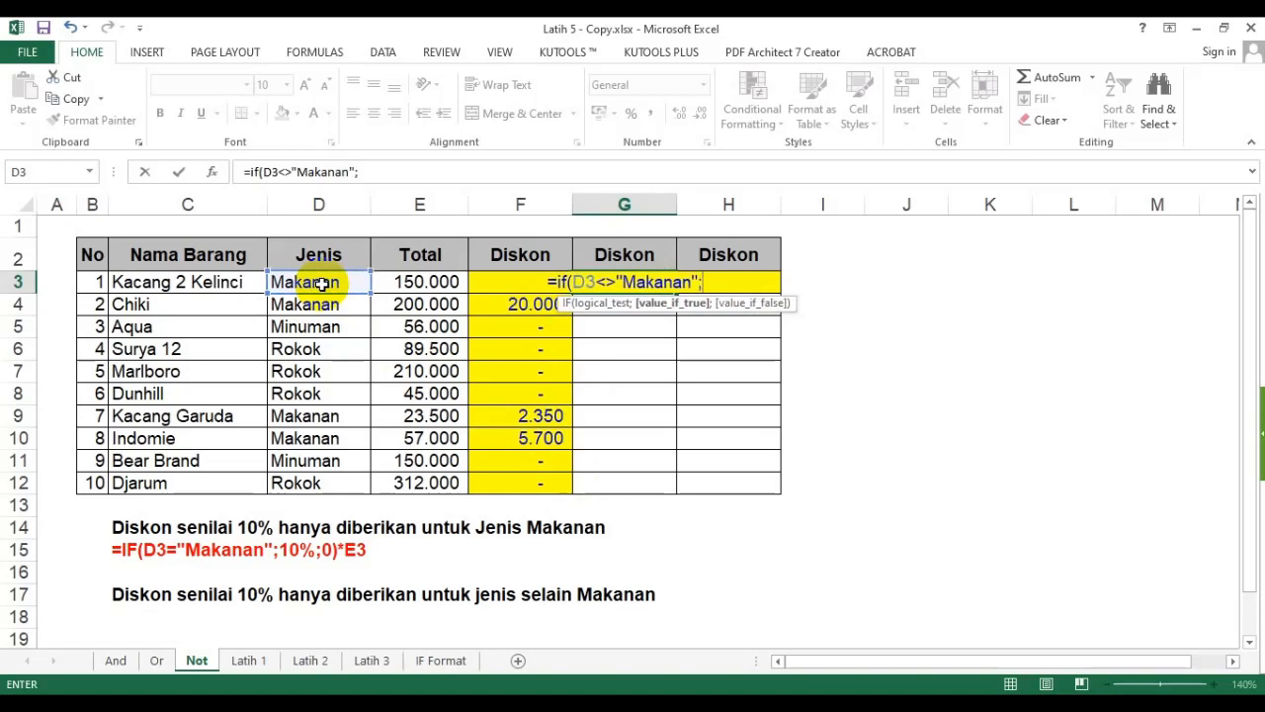
text(10%)
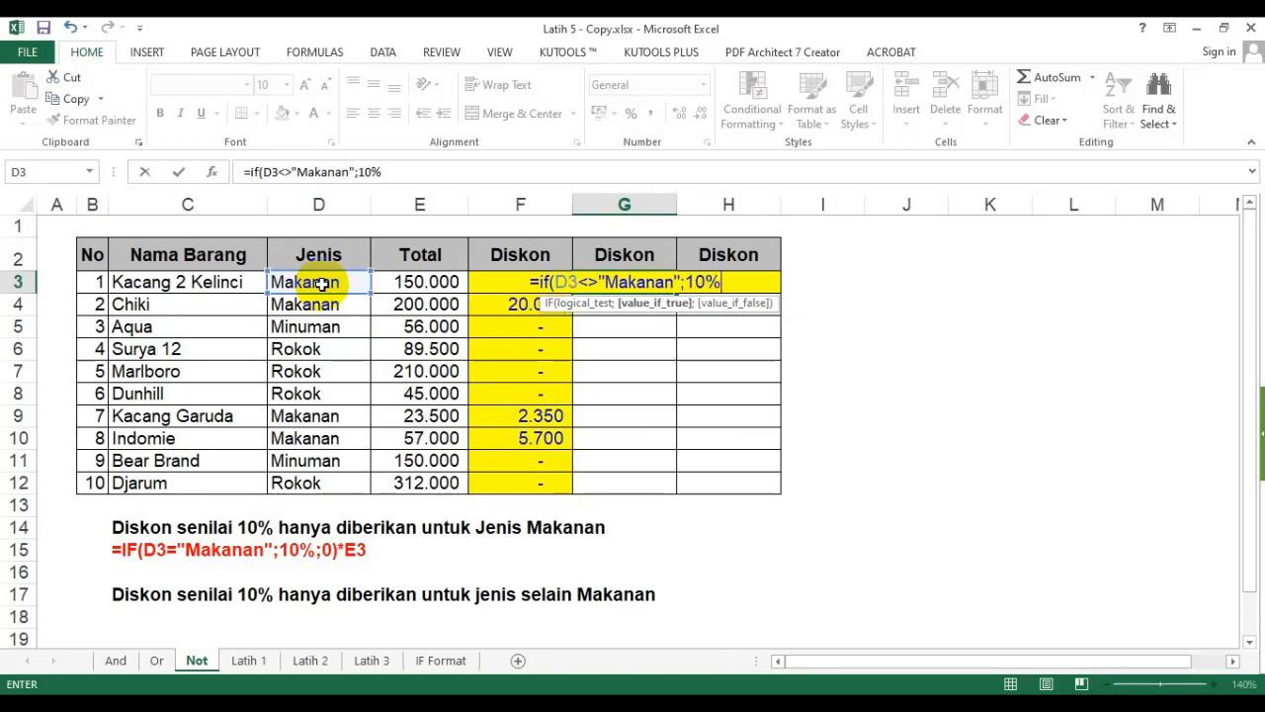
text(;)
text(0)*)
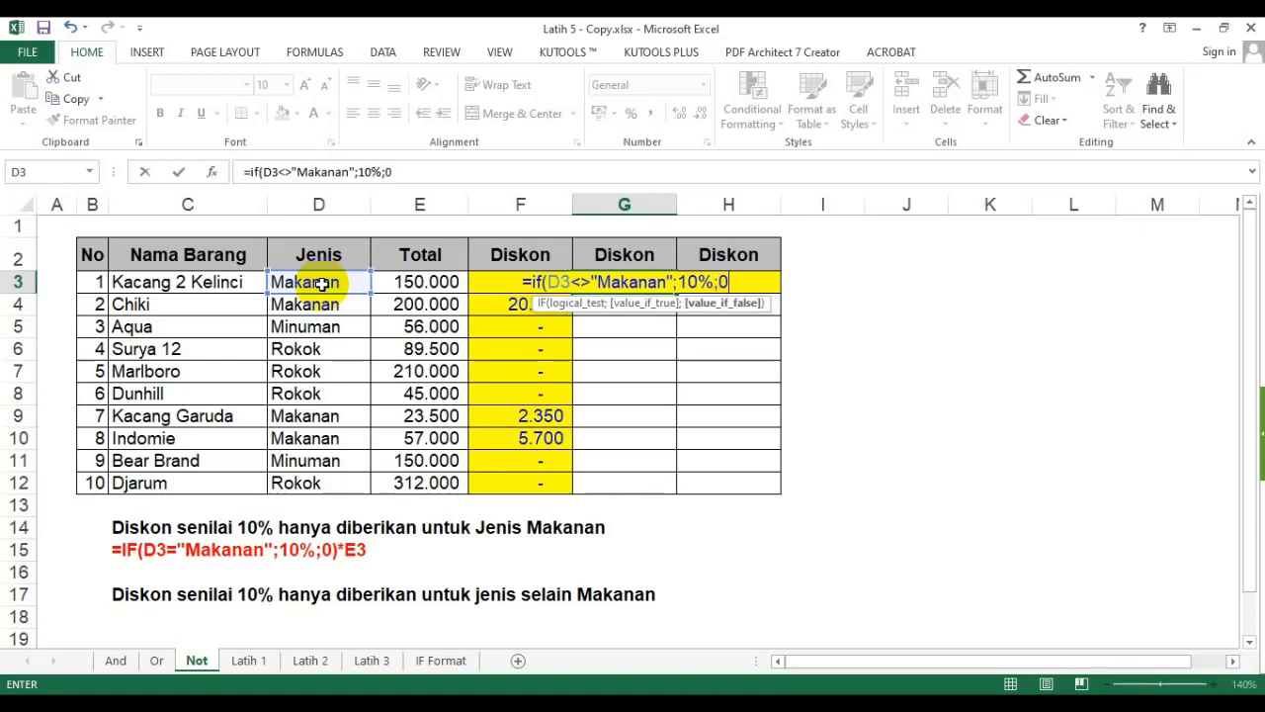
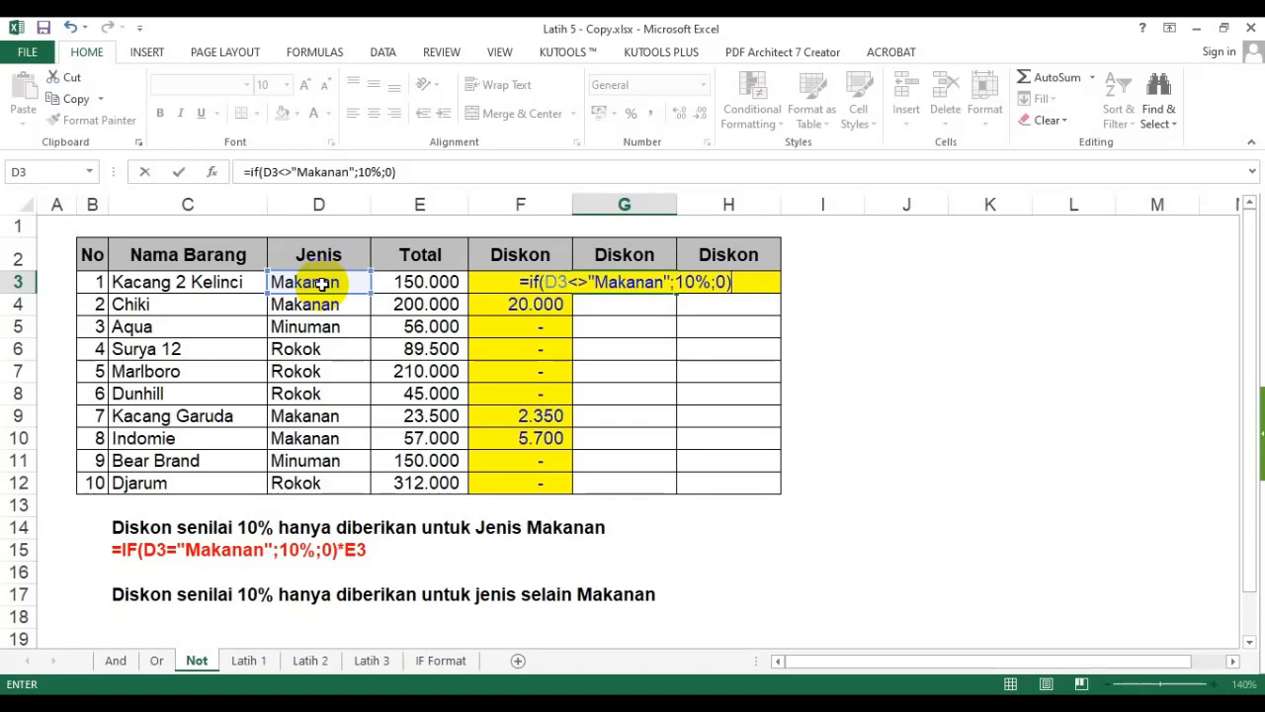
- Complete the G3 formula by multiplying it by E3, giving =if(D3<>"Makanan";10%;0)*E3
text(*)
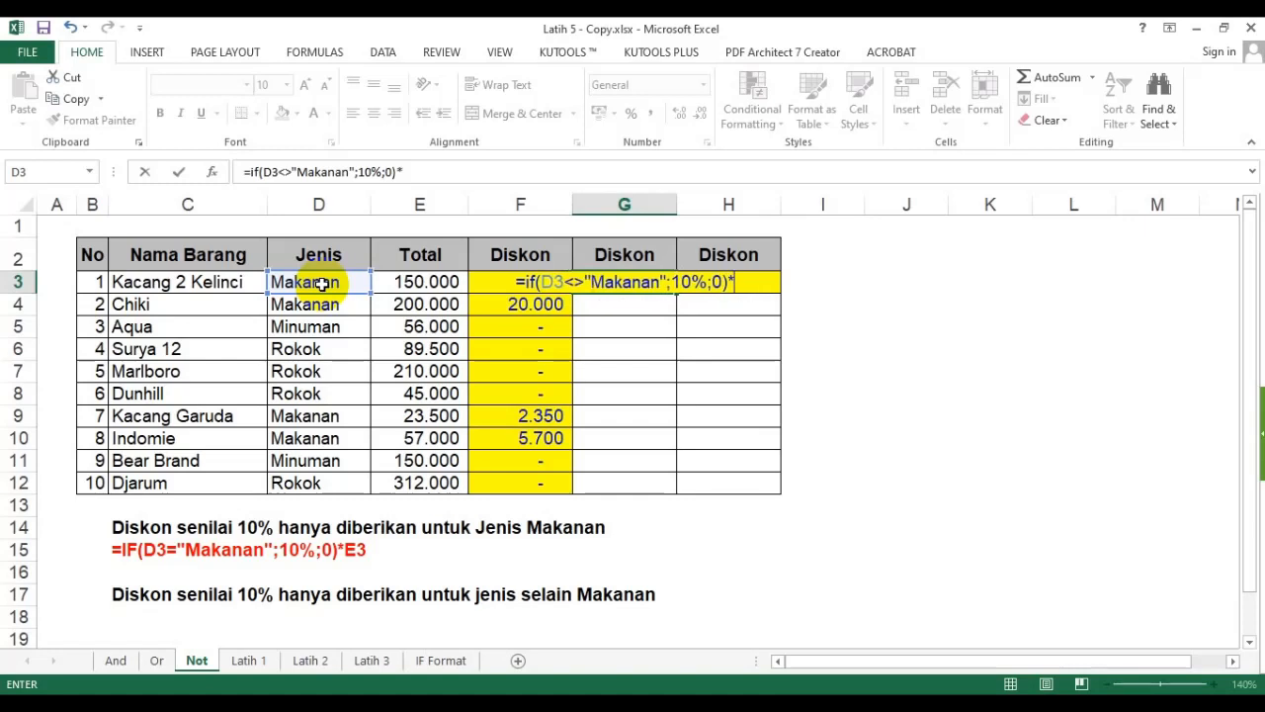
click(445, 281)
key(Return)
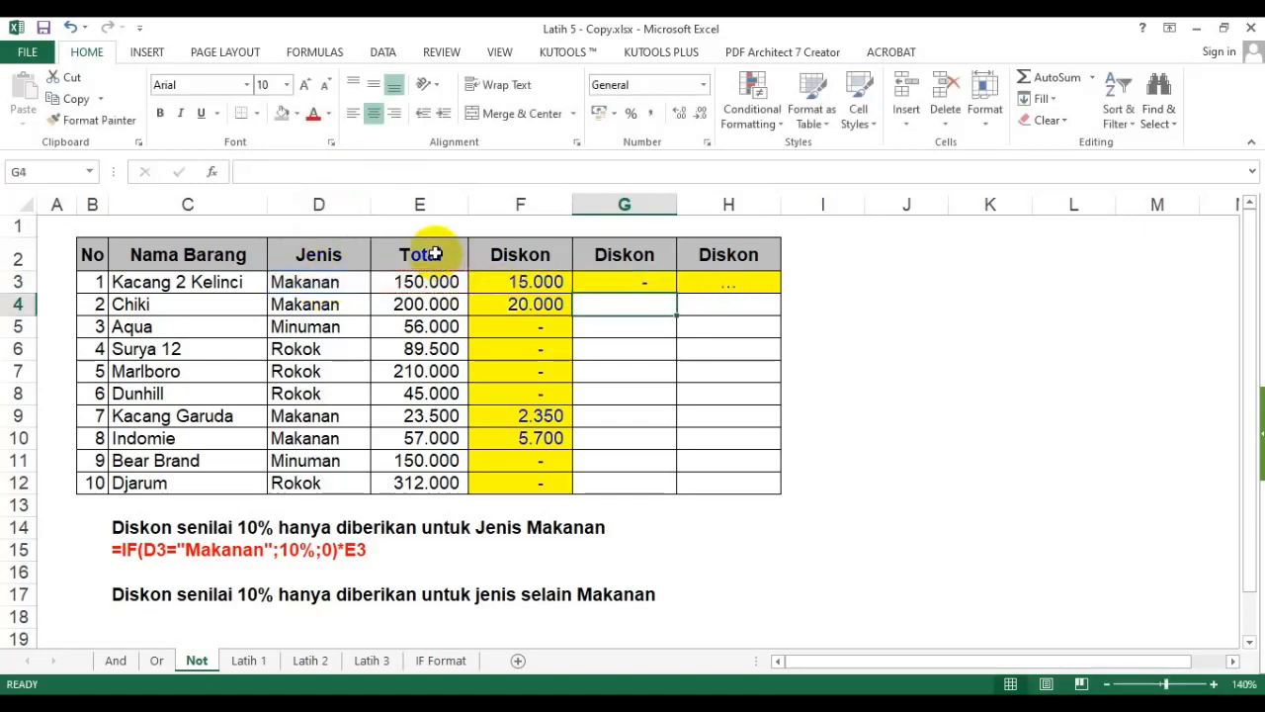
- Fill the G3 discount formula down the Diskon column through G12
click(610, 284)
drag(604, 254, 601, 446)
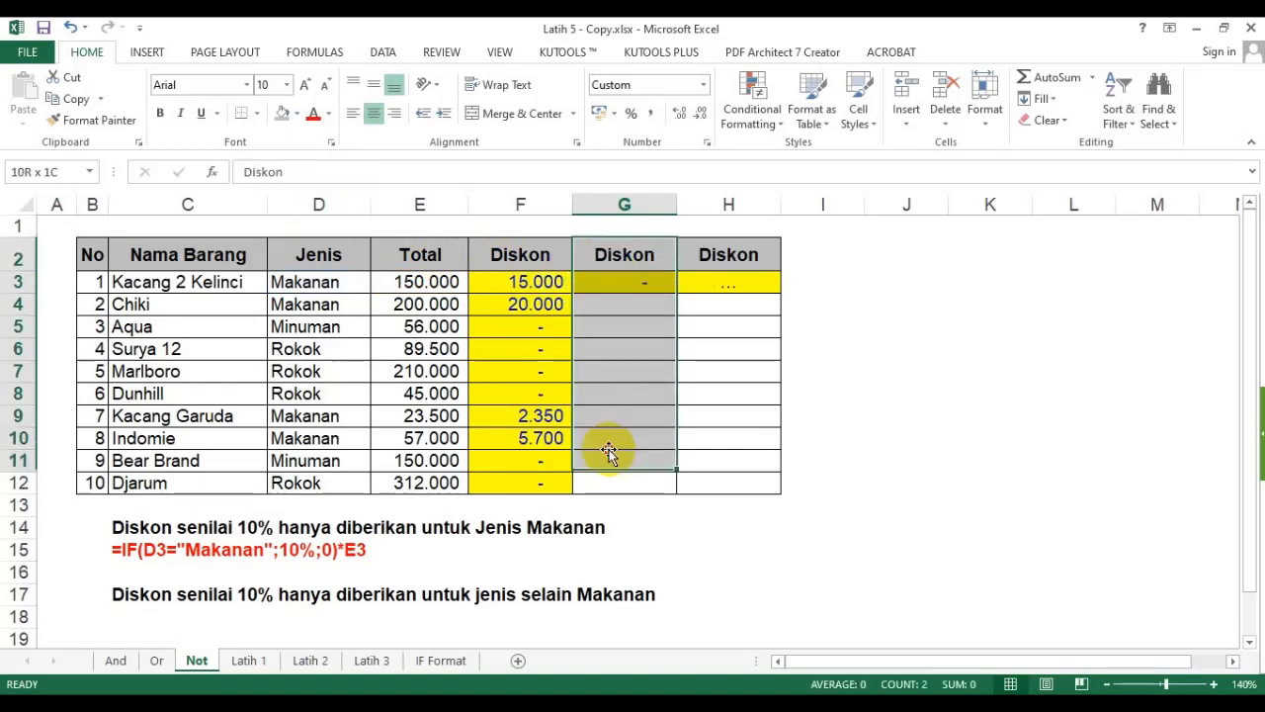
drag(513, 259, 506, 425)
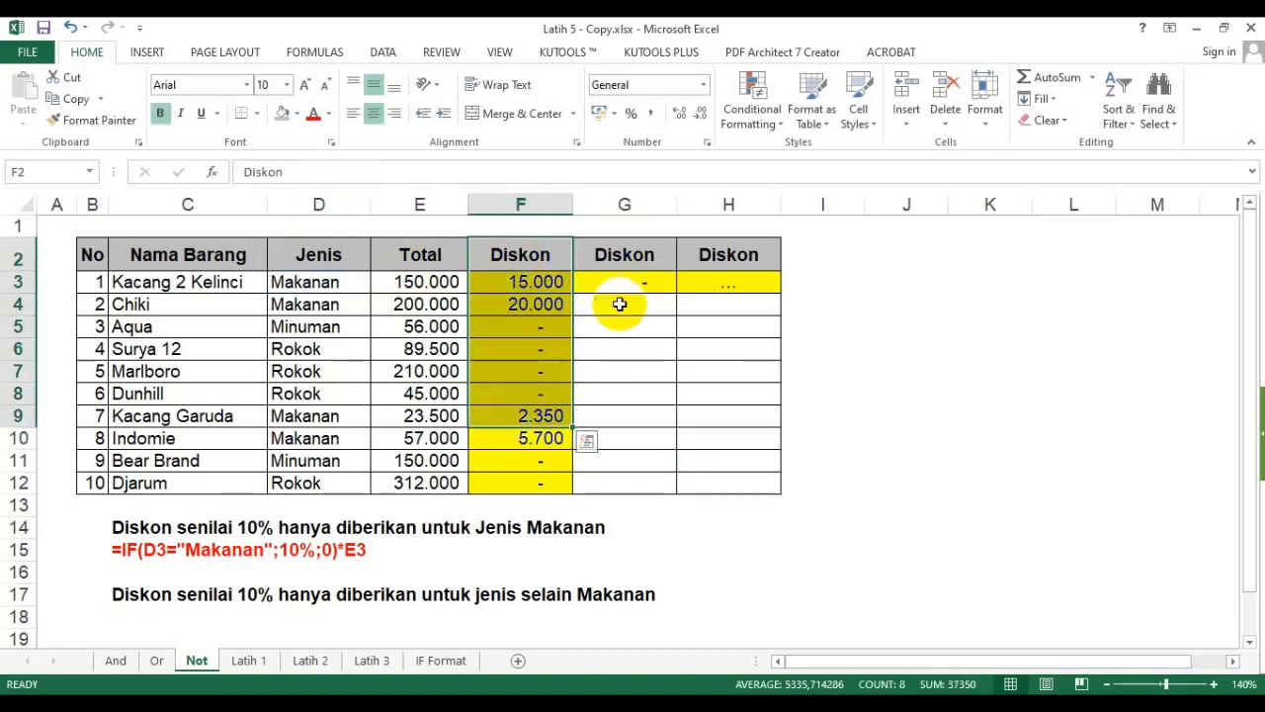
click(637, 288)
drag(676, 293, 647, 485)
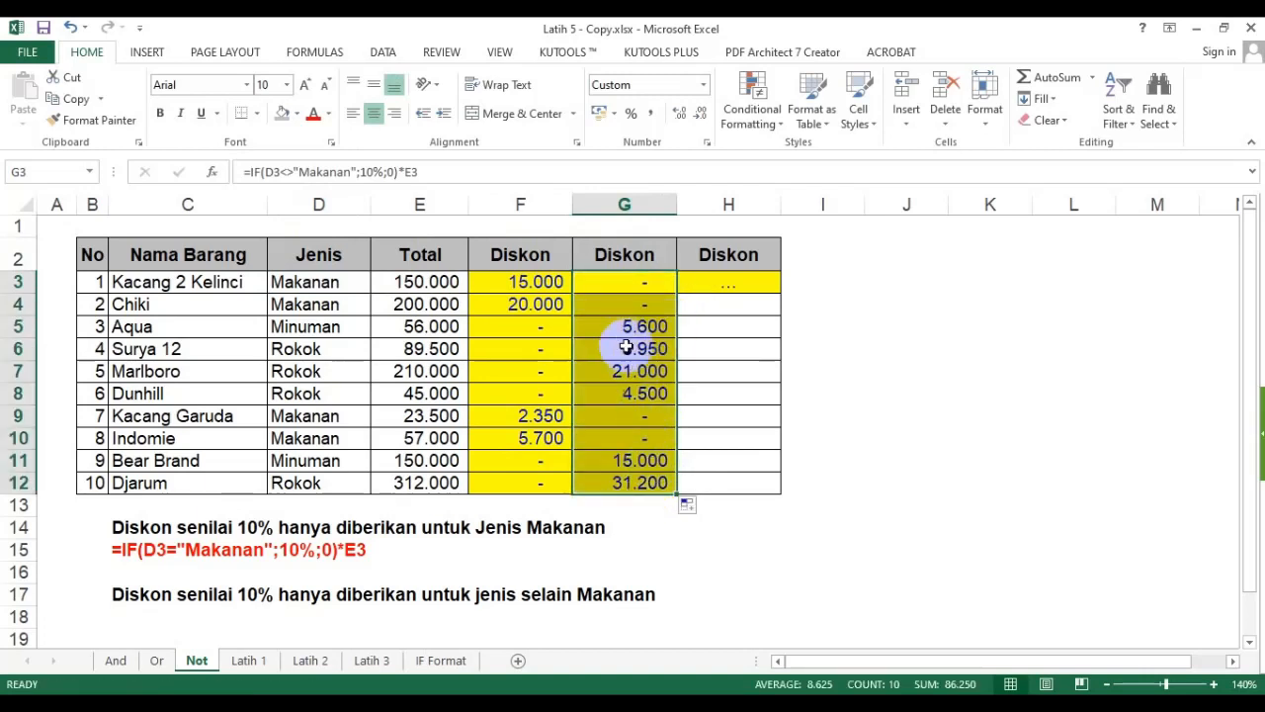
click(622, 281)
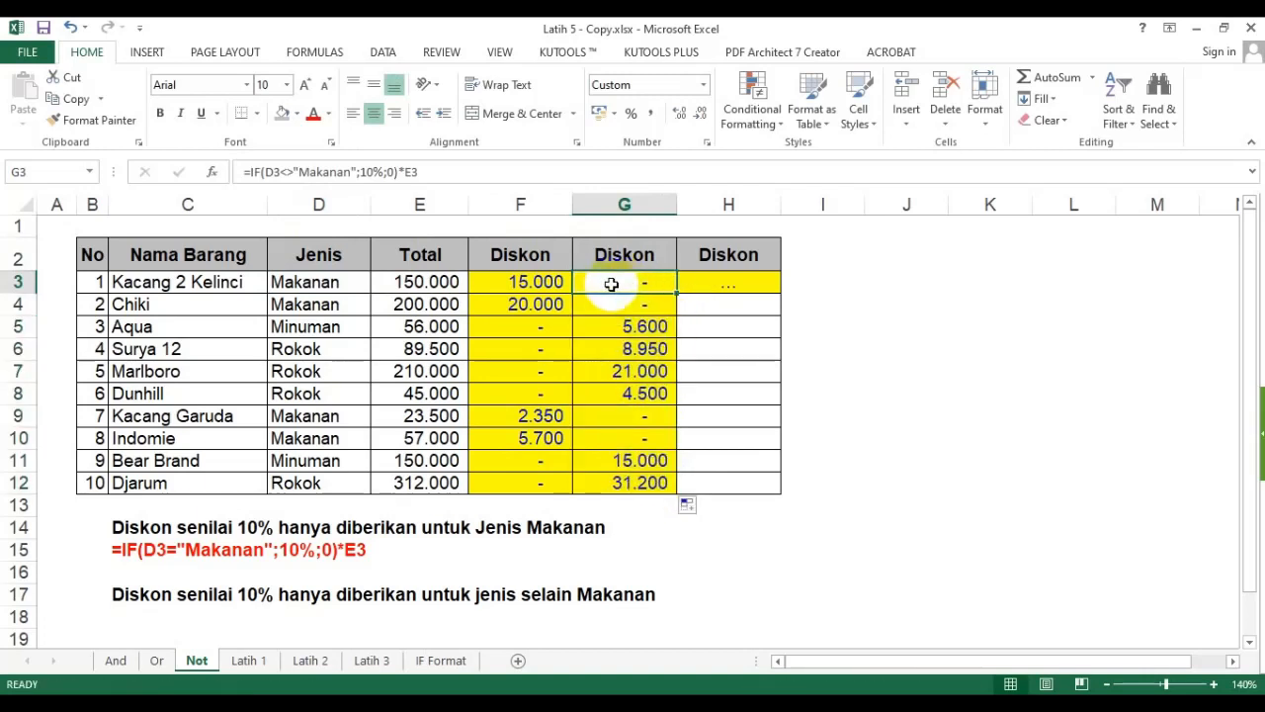
- Rename the F2 header to "Diskon (1)"
drag(533, 259, 528, 485)
double_click(544, 252)
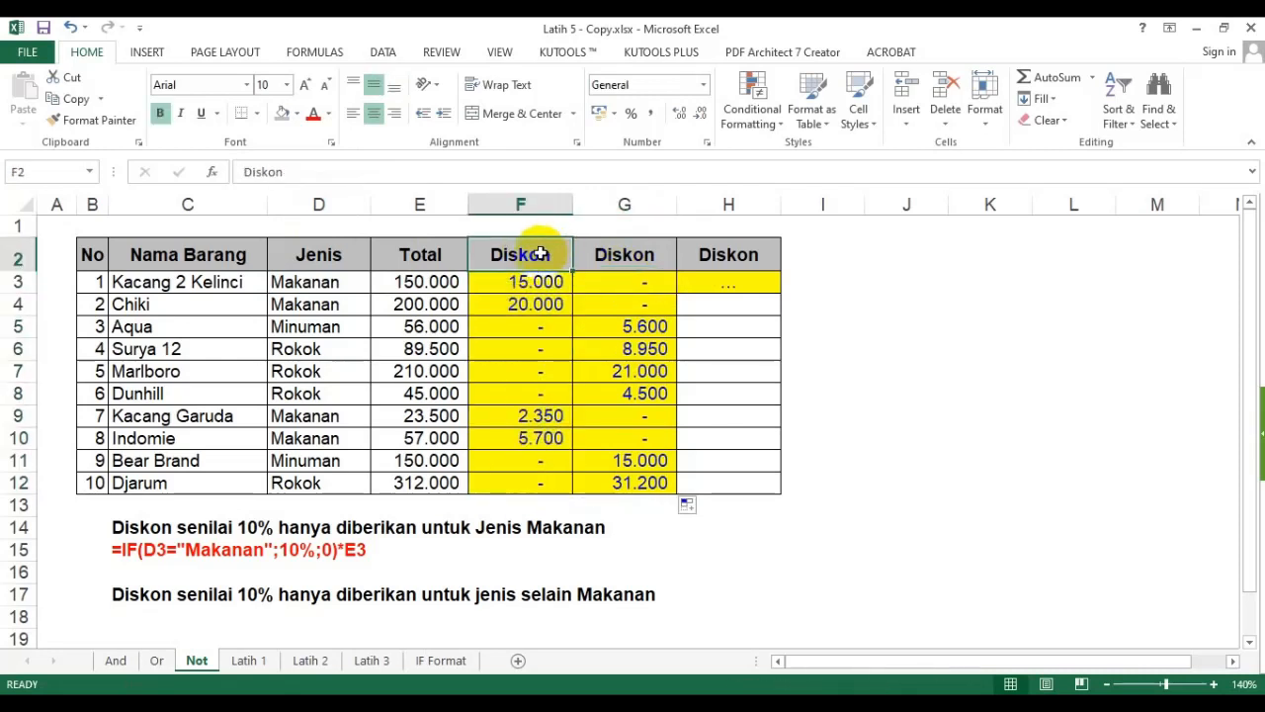
text((1))
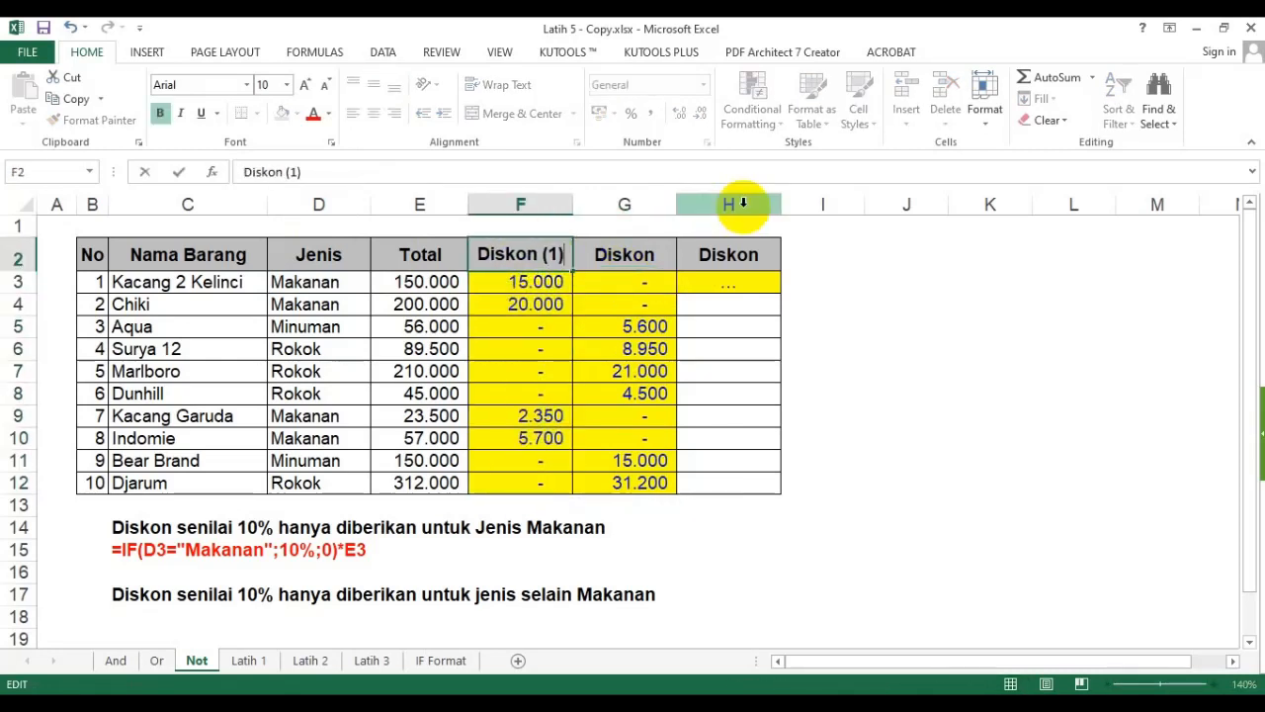
key(Return)
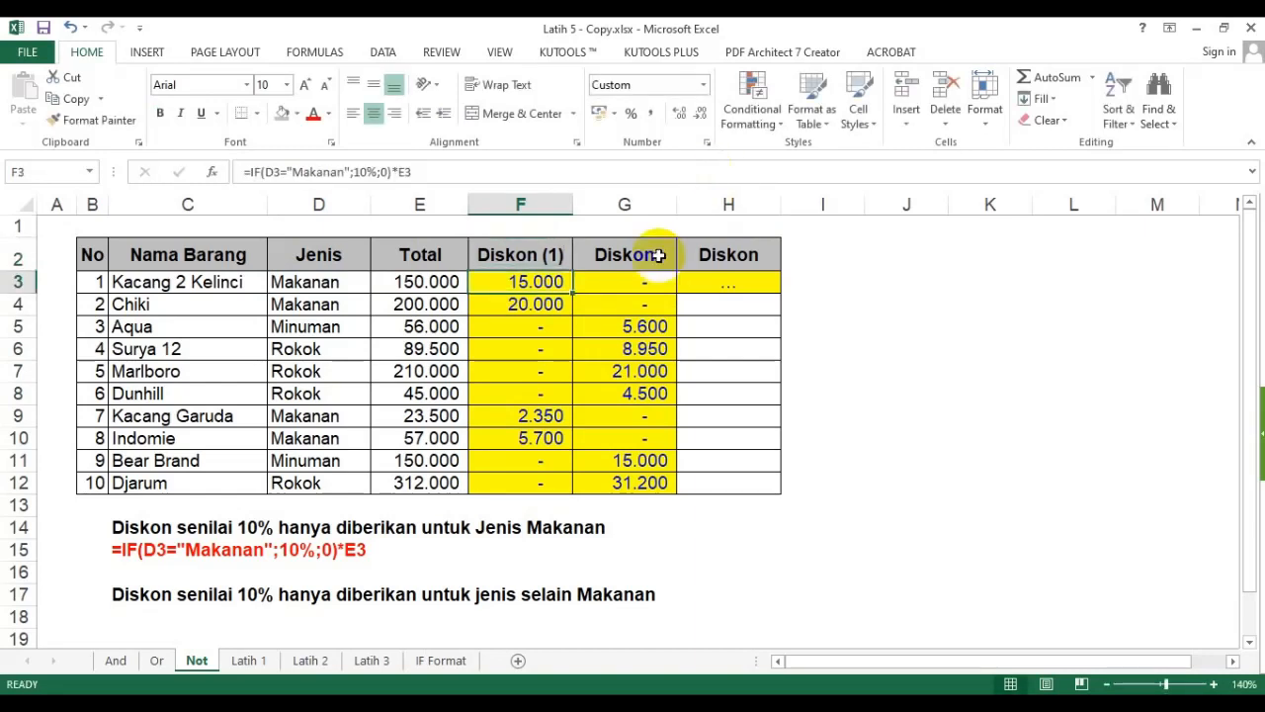
- Rename the G2 header to "Diskon (2)"
double_click(628, 249)
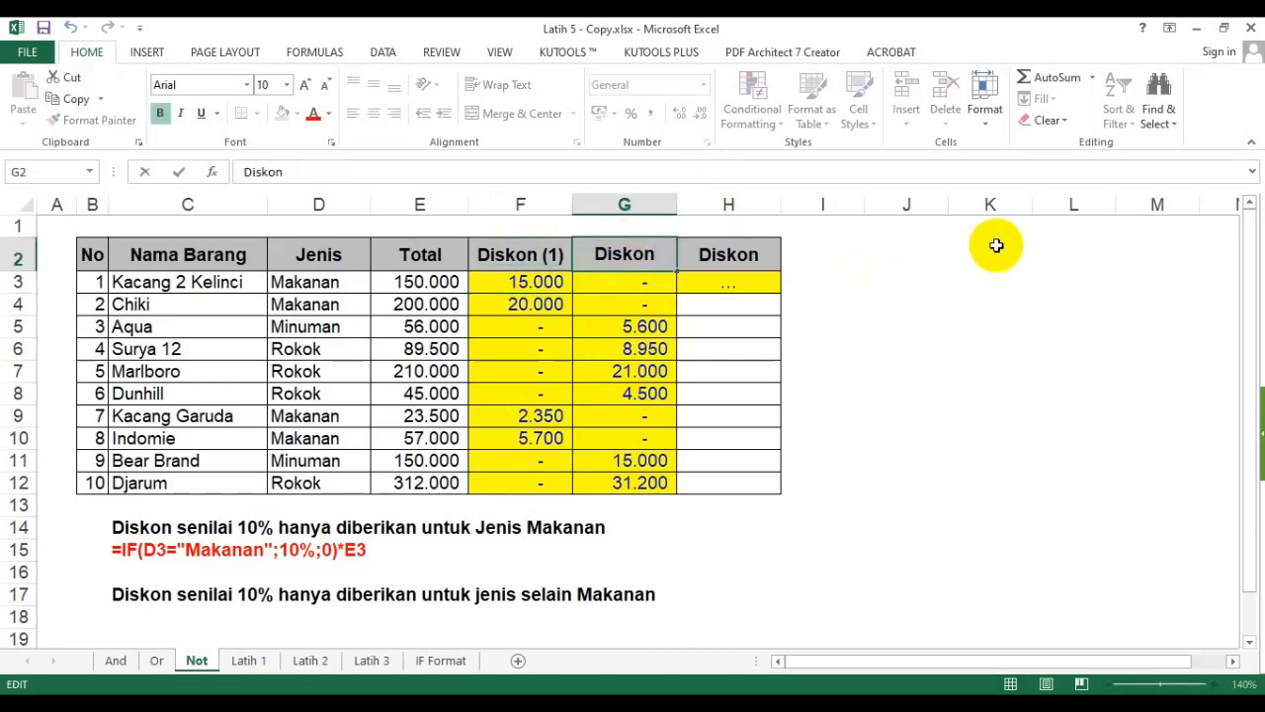
text((2))
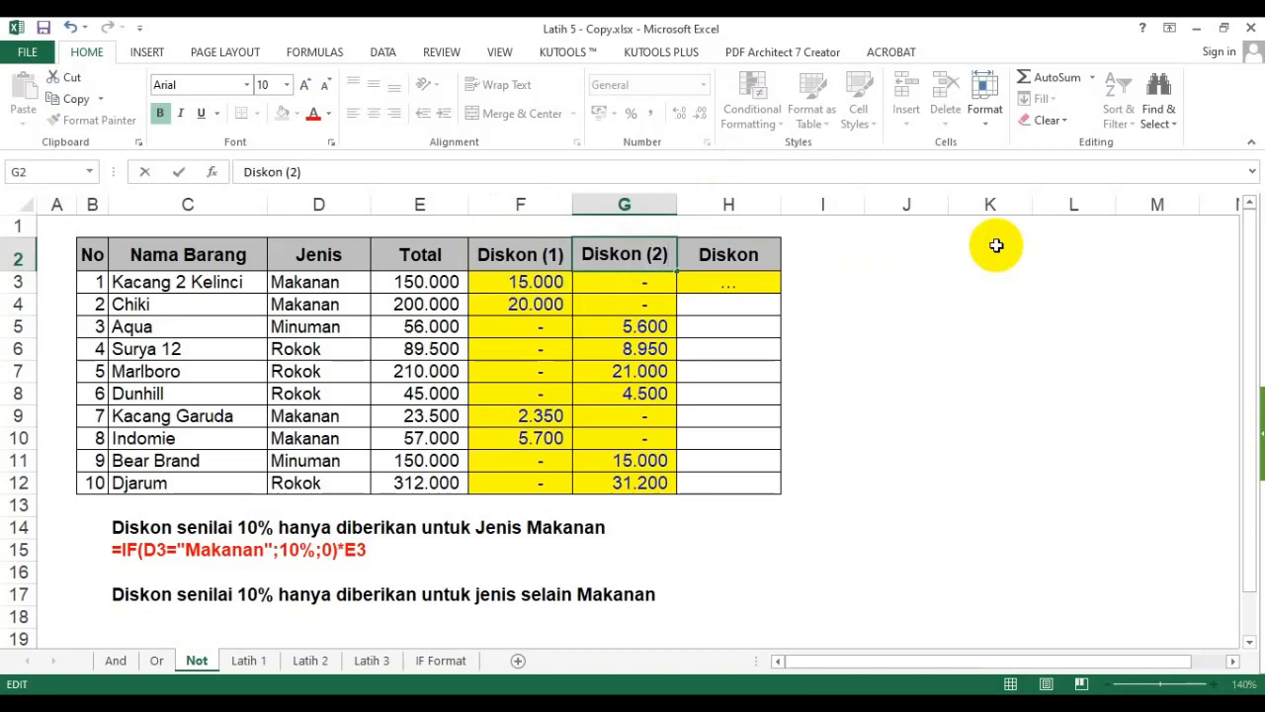
key(Return)
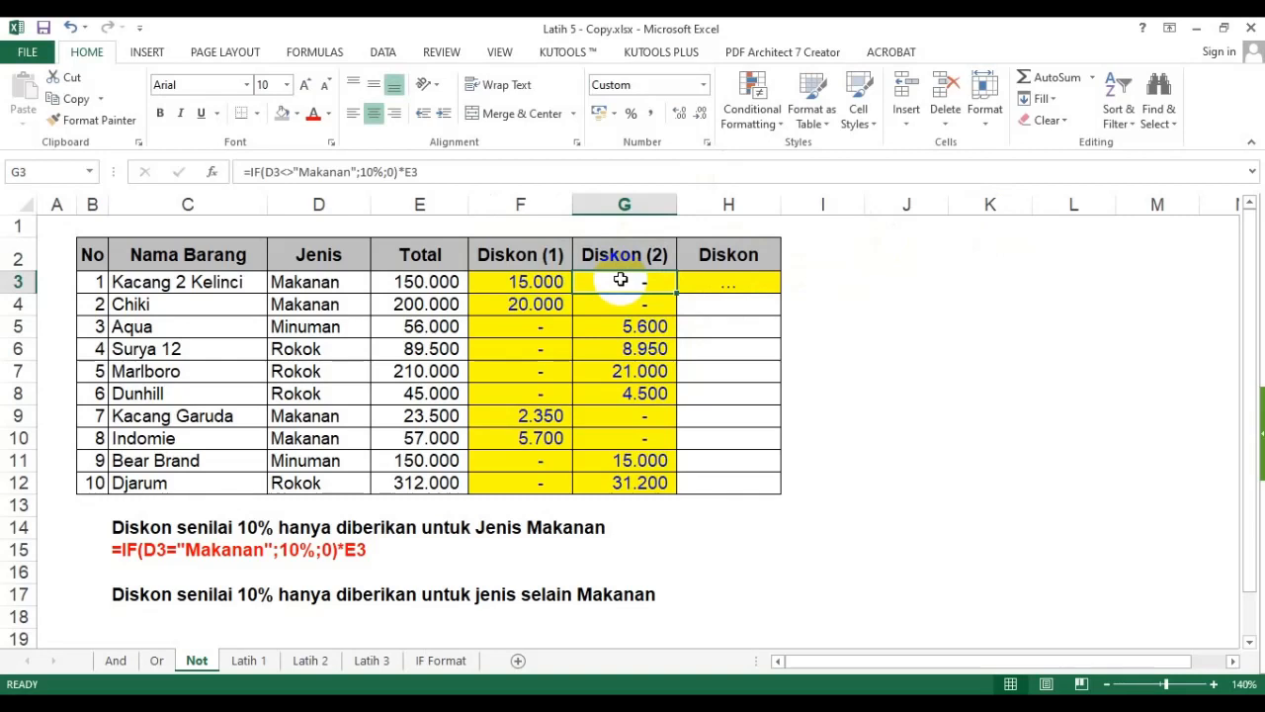
- Paste the G3 formula text =IF(D3<>"Makanan";10%;0)*E3 as a note into C18
click(178, 172)
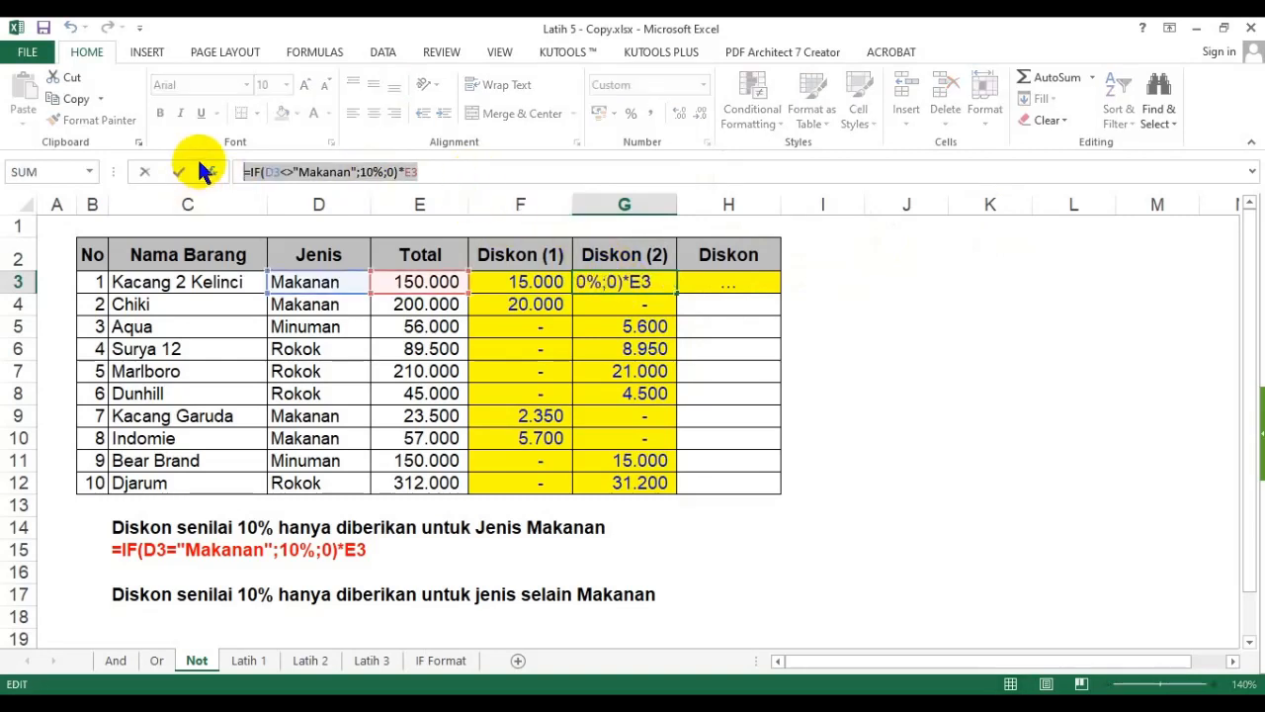
click(141, 616)
text('=IF(D3<>"Makanan";10%;0)*E3)
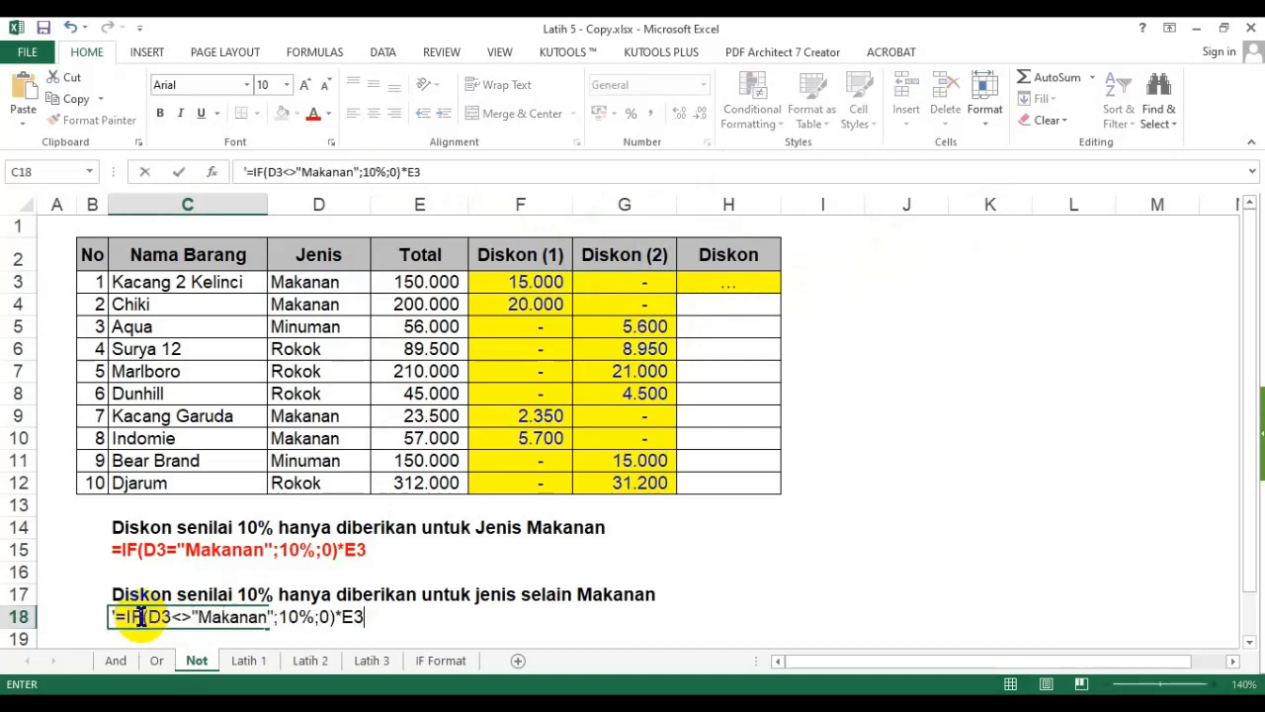
- Format the C18 formula note bold with red font, matching the C15 note
click(175, 524)
click(124, 616)
click(159, 113)
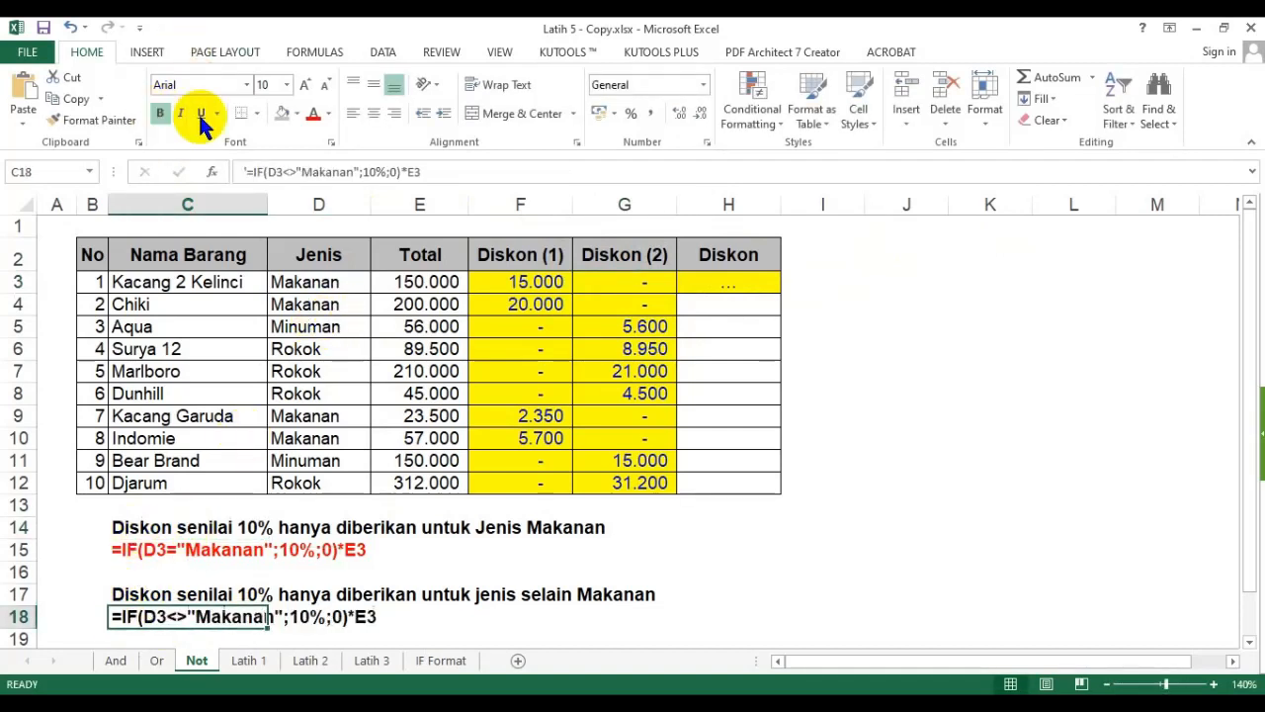
click(313, 112)
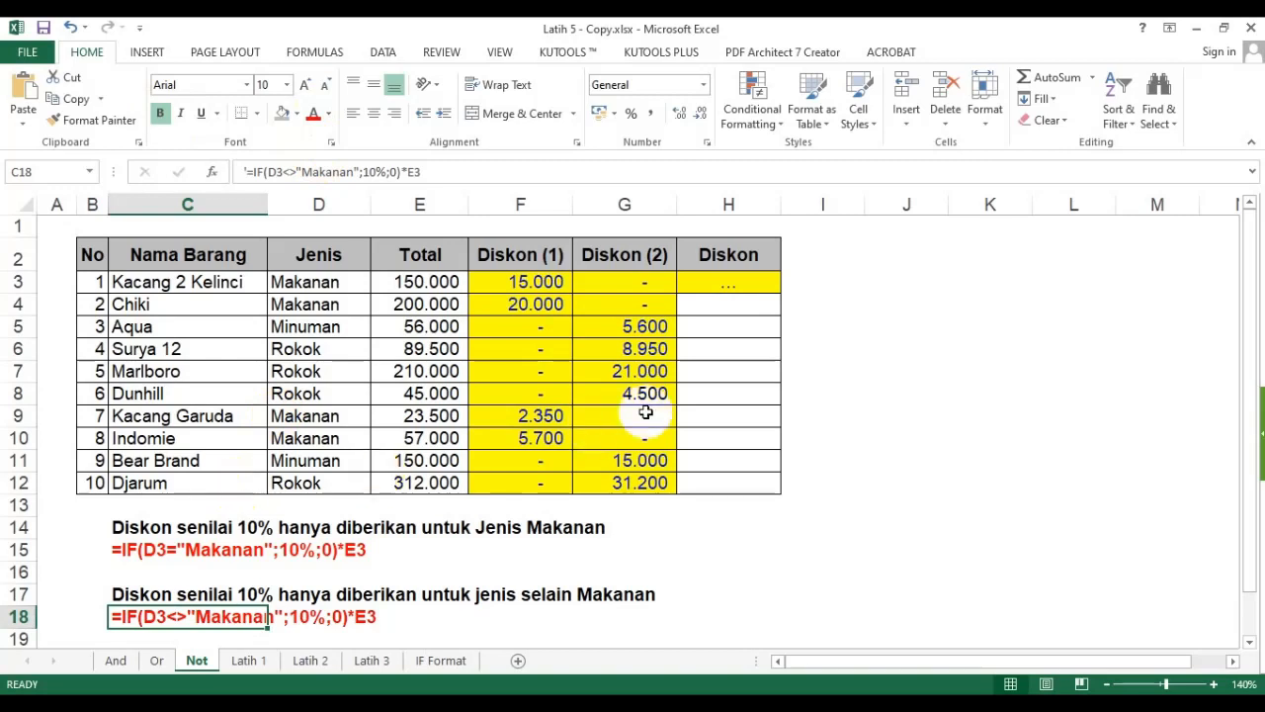
- Rename the H2 header to "Diskon (3)"
click(751, 257)
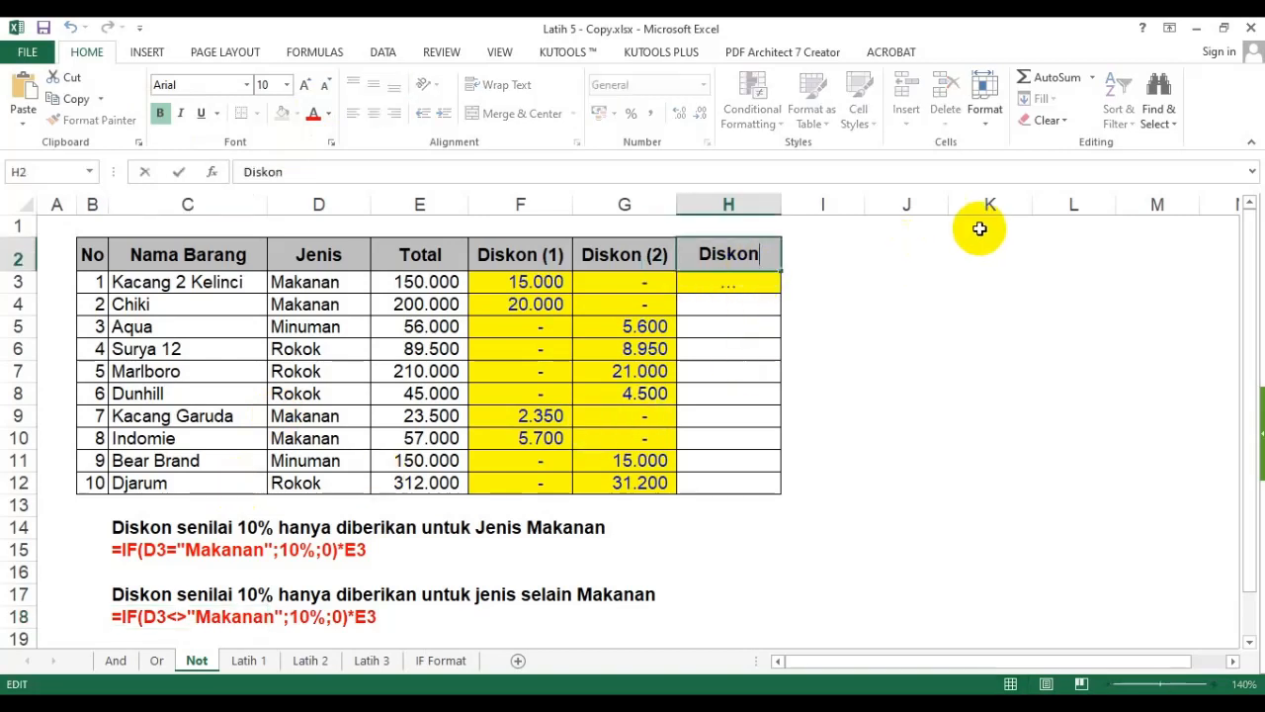
key(F2)
text((3))
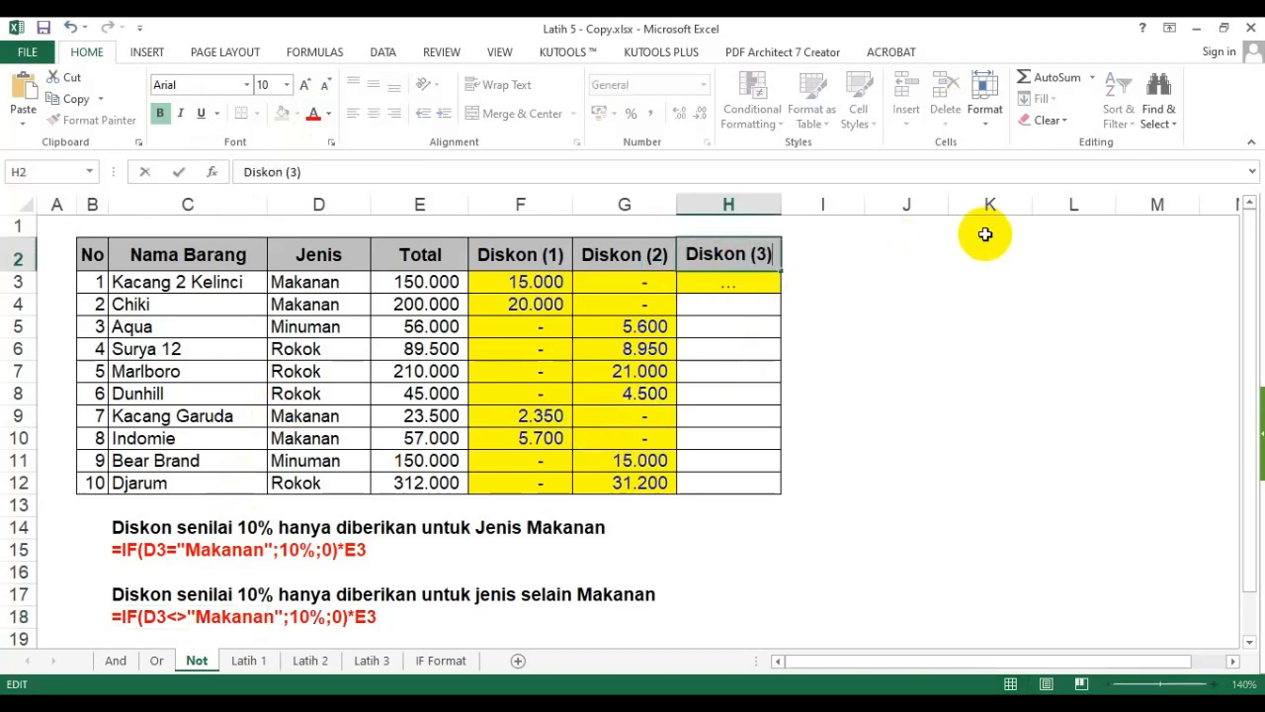
key(Return)
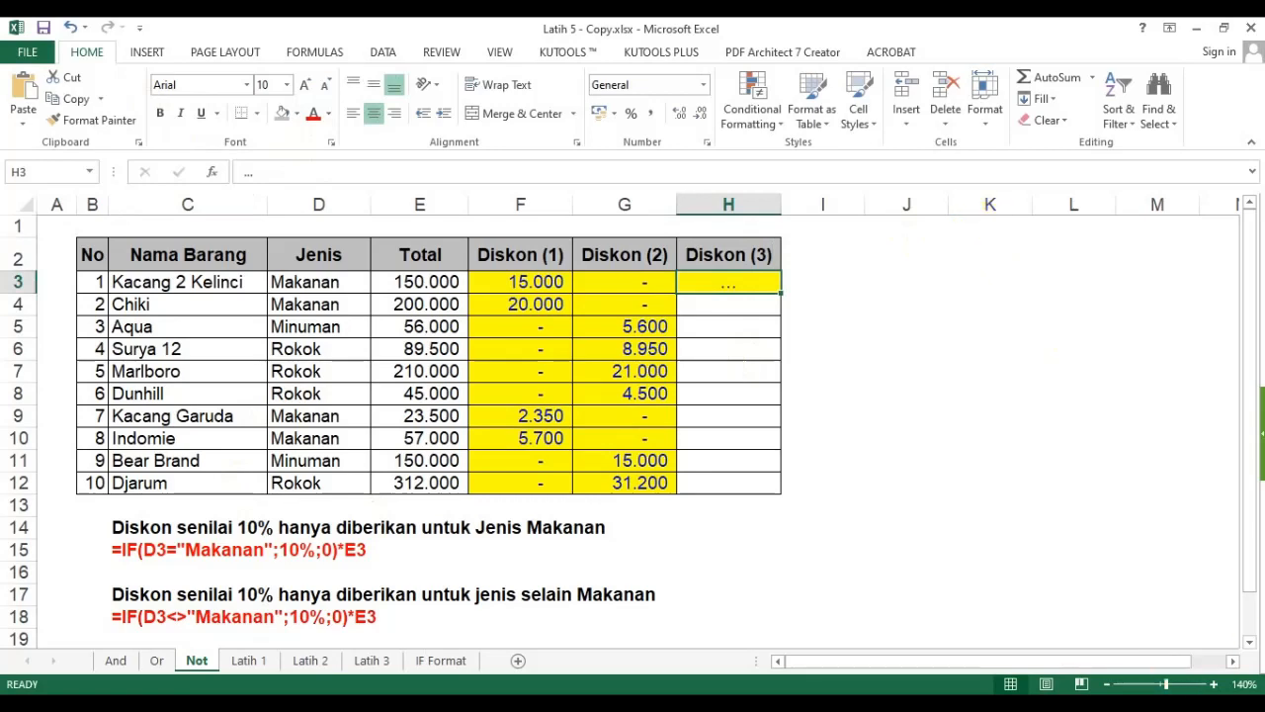
- Start an IF formula in H3 with placeholder arguments =if(?;?;?)
click(1107, 684)
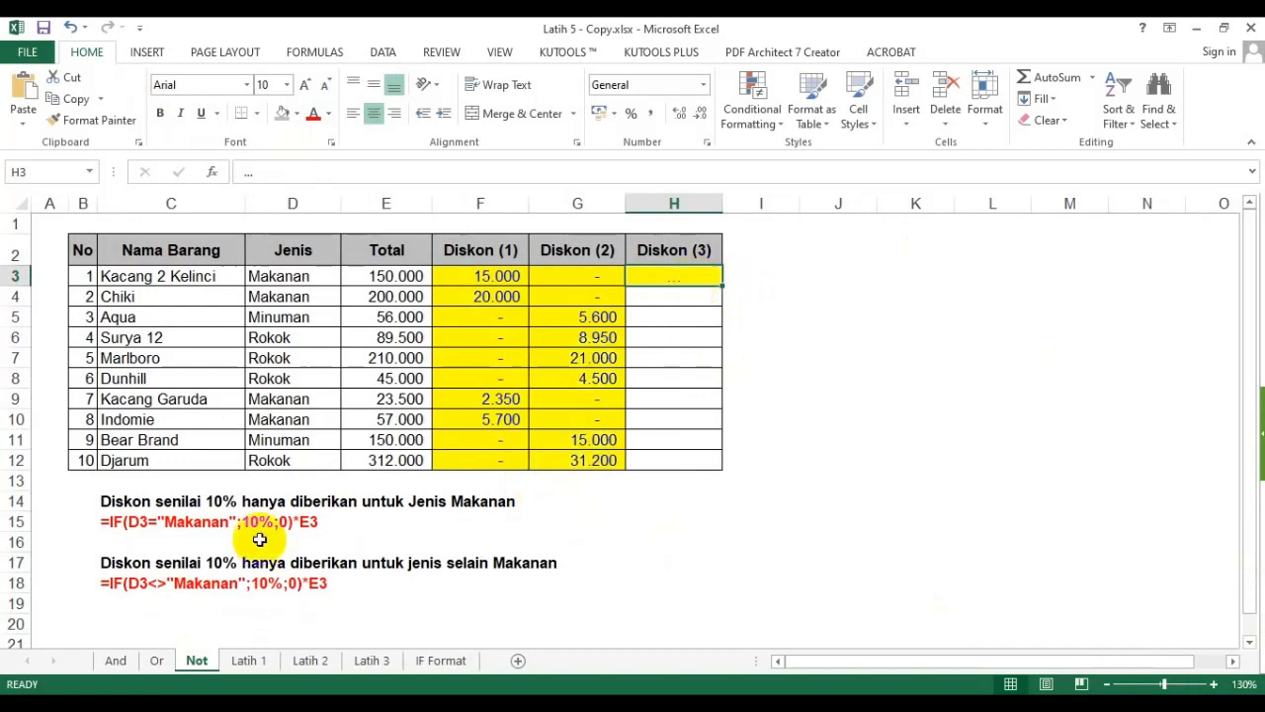
click(108, 563)
click(676, 277)
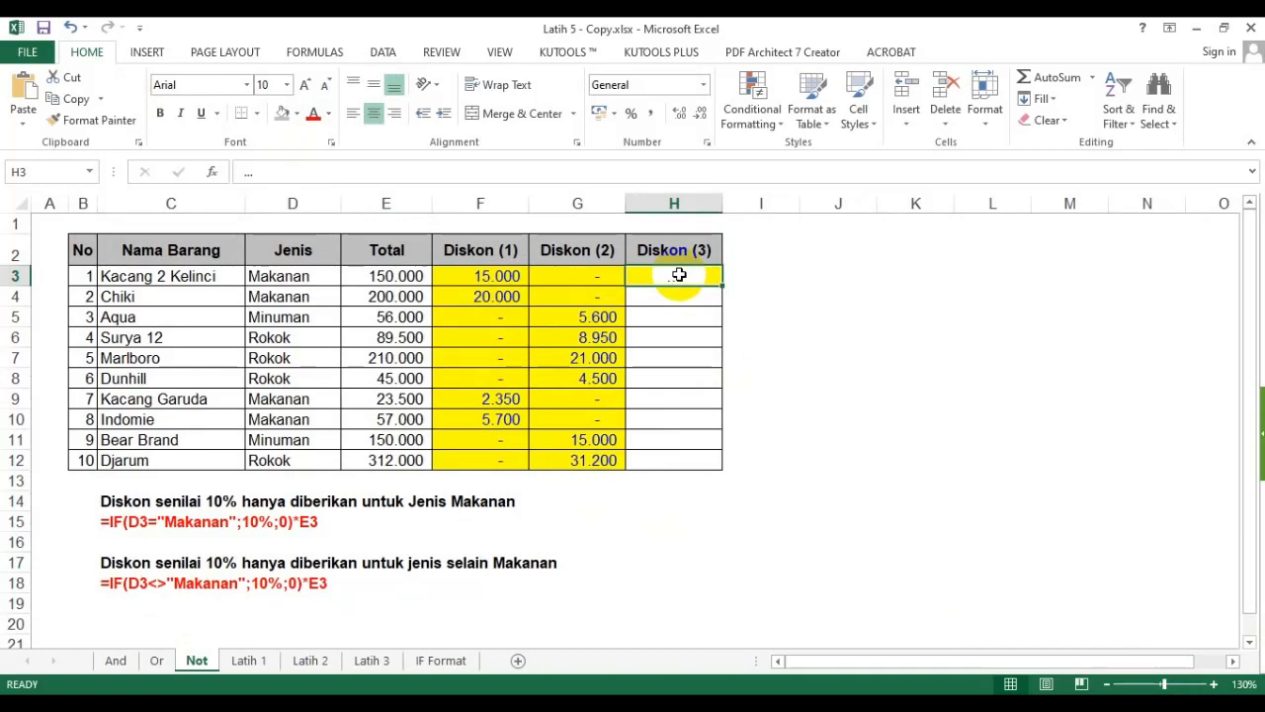
key(Left)
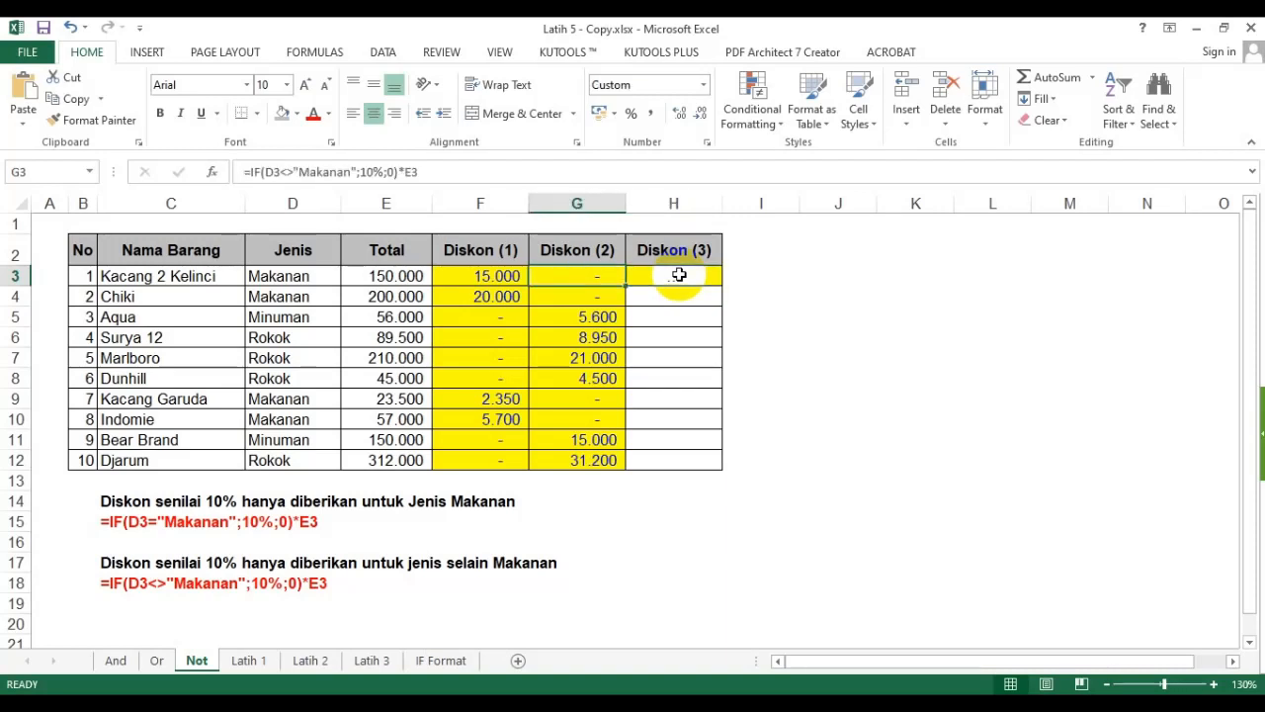
click(679, 275)
text(=if()
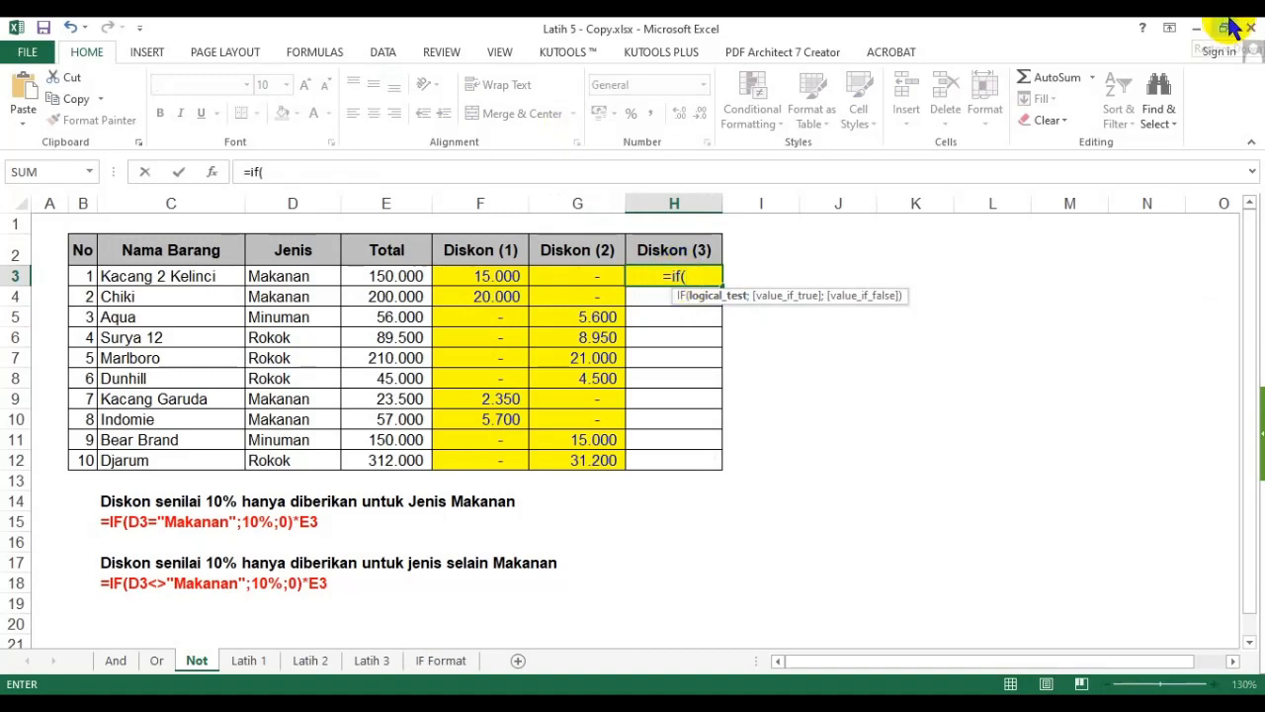
text(?;?;?)
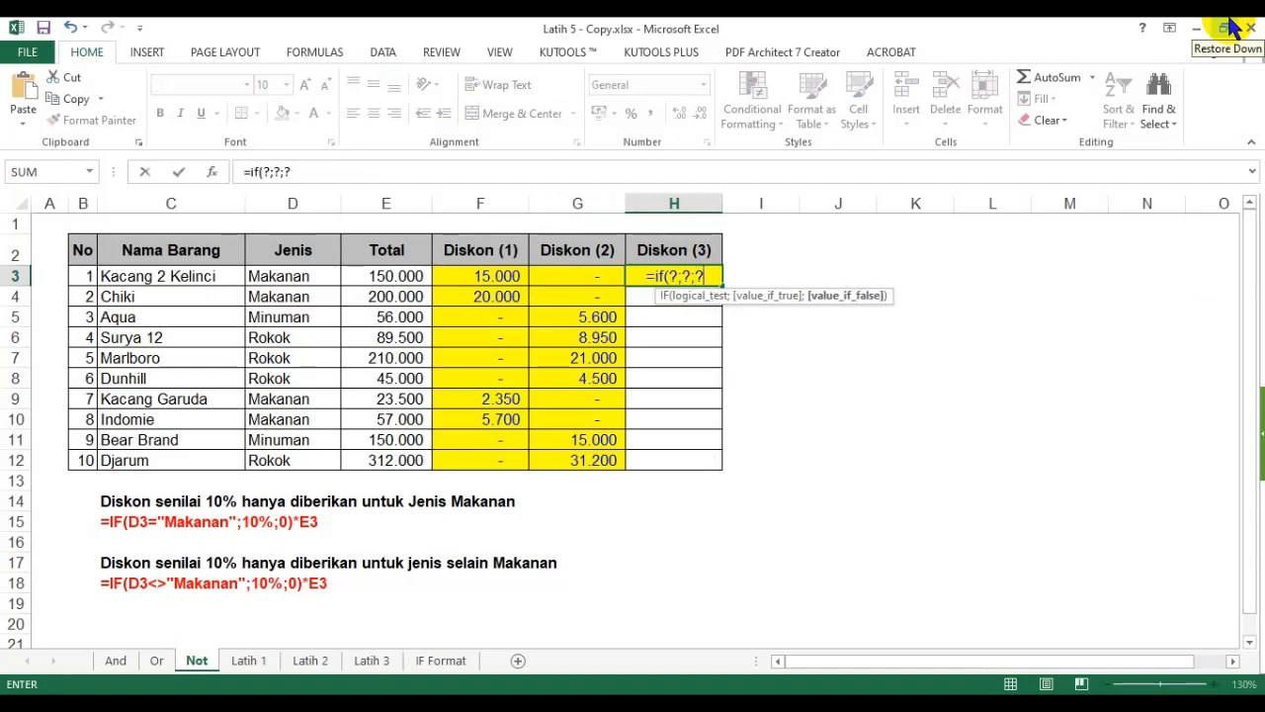
text())
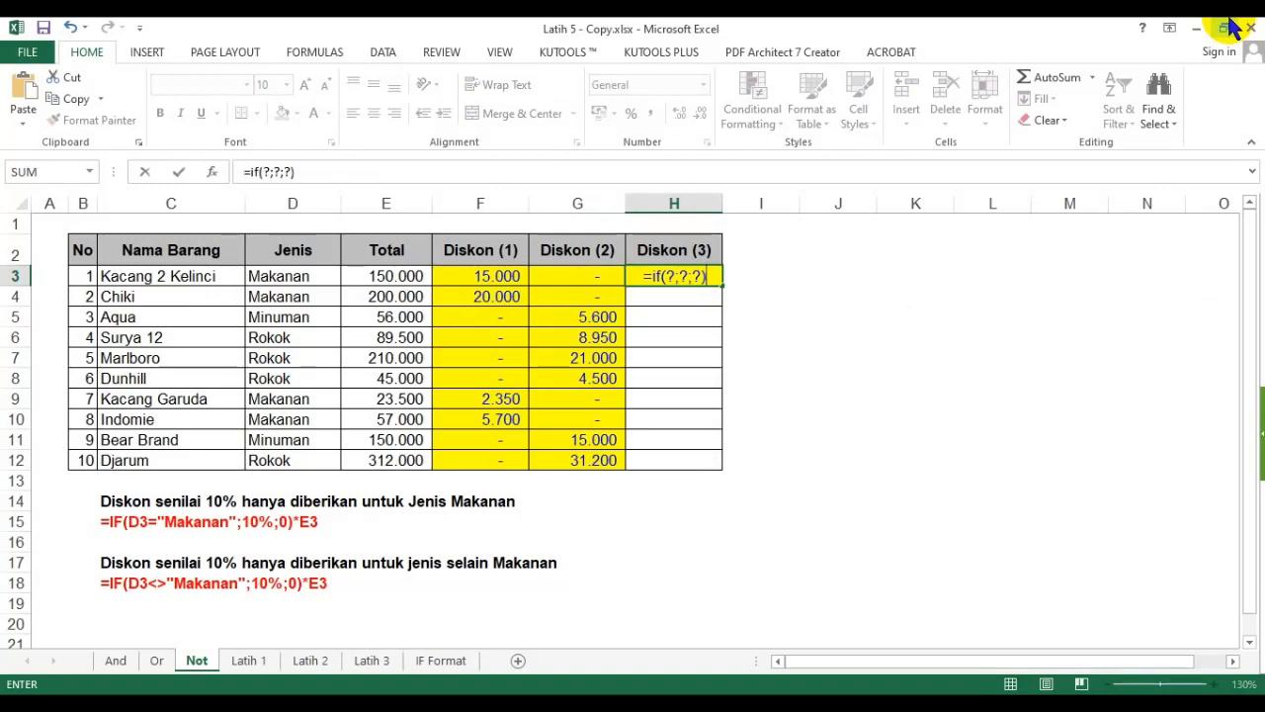
- Replace the first placeholder with the logical test not(D3="Makanan")
double_click(669, 277)
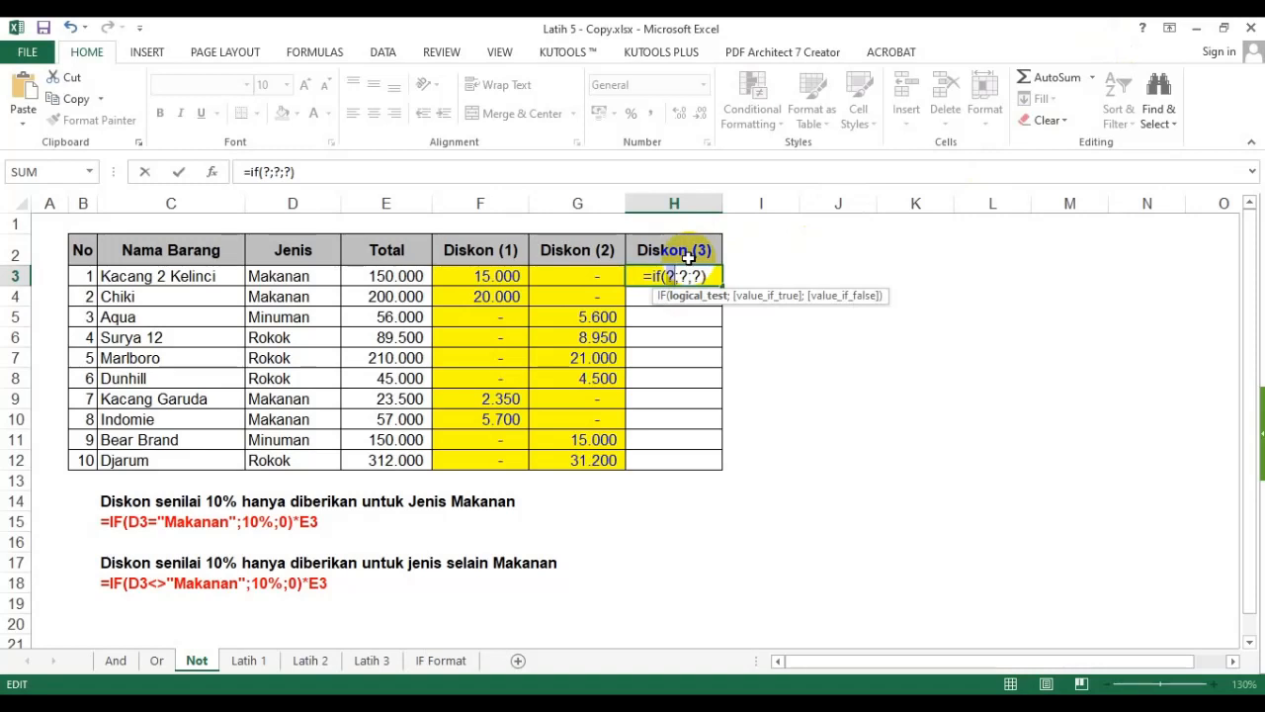
text(not())
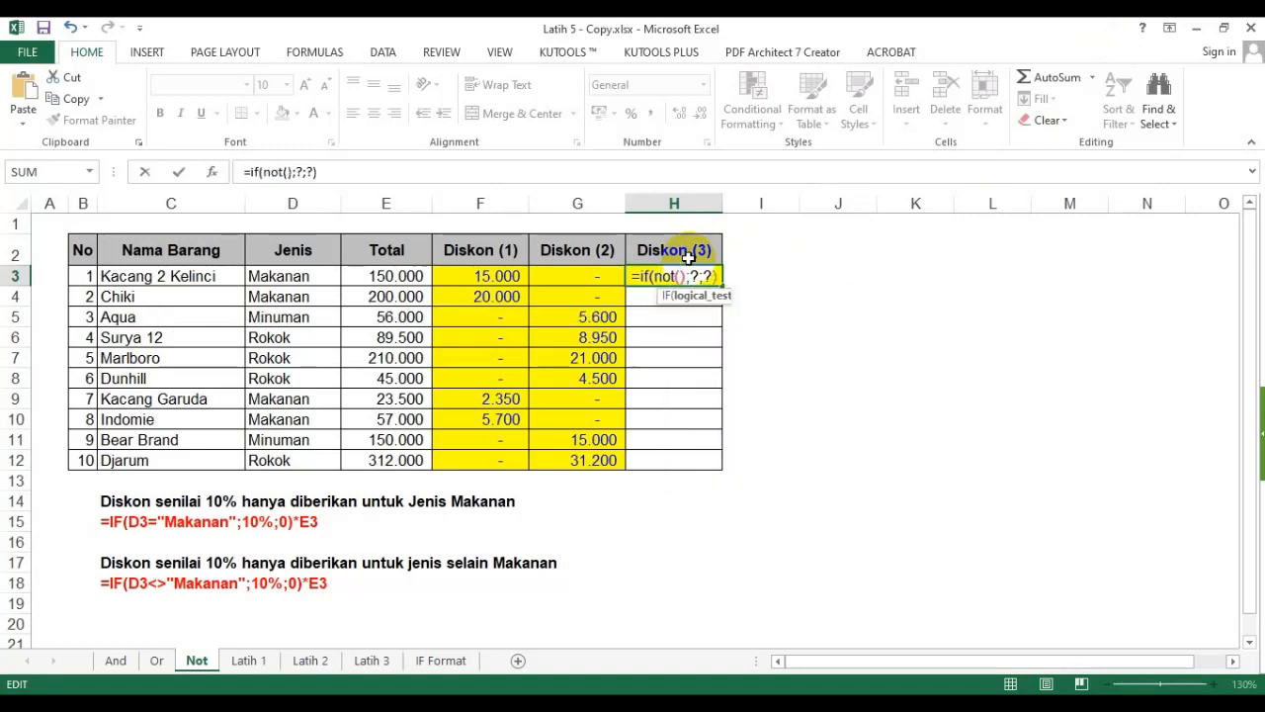
click(685, 277)
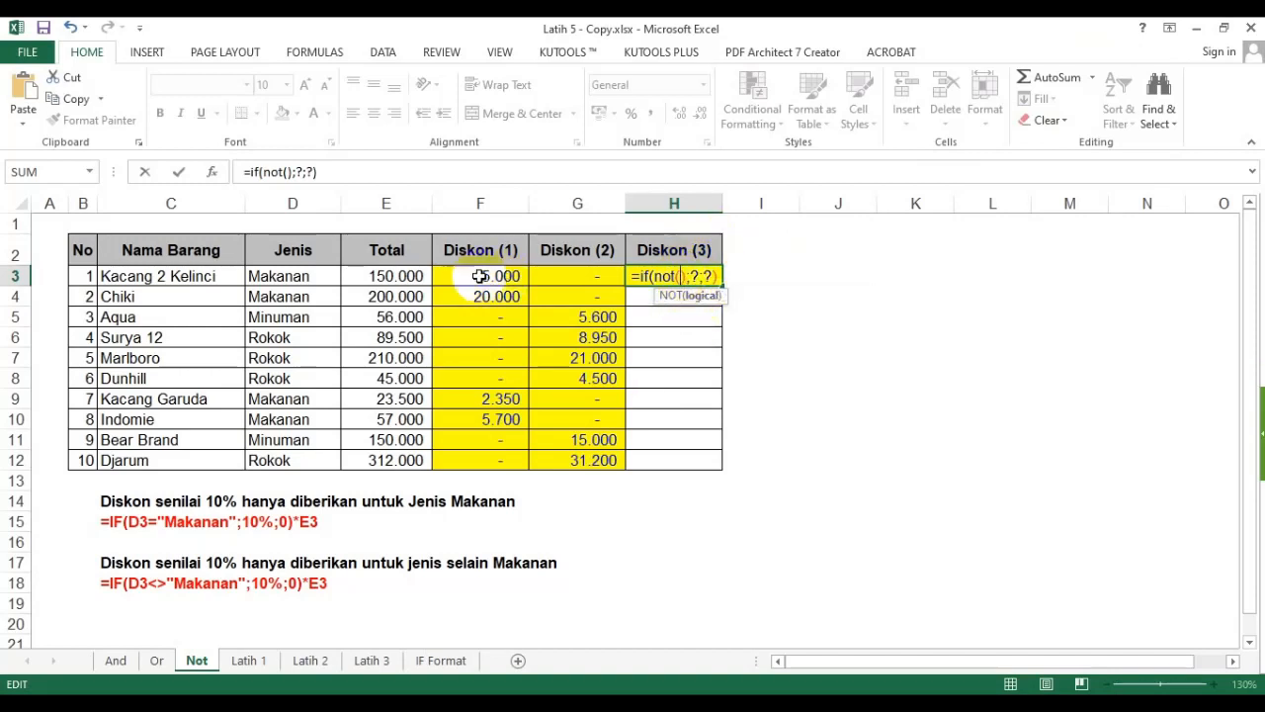
click(265, 281)
text(="Makana)
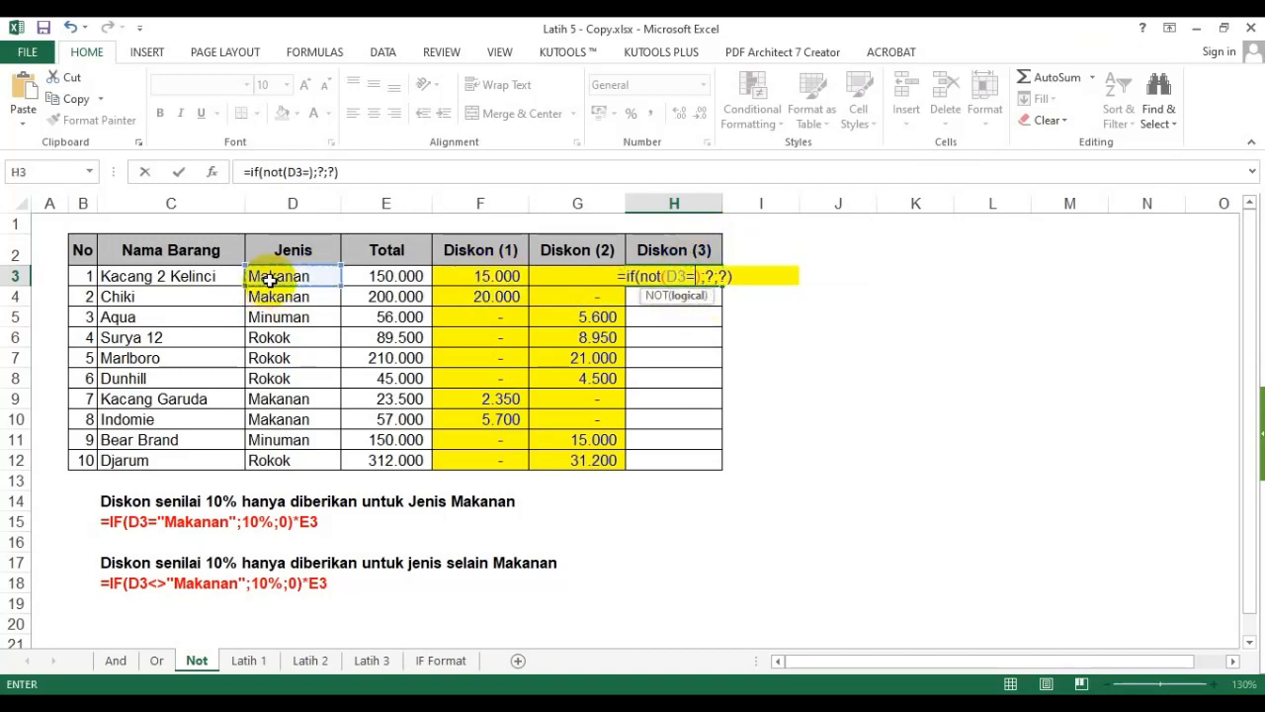
text(n"))
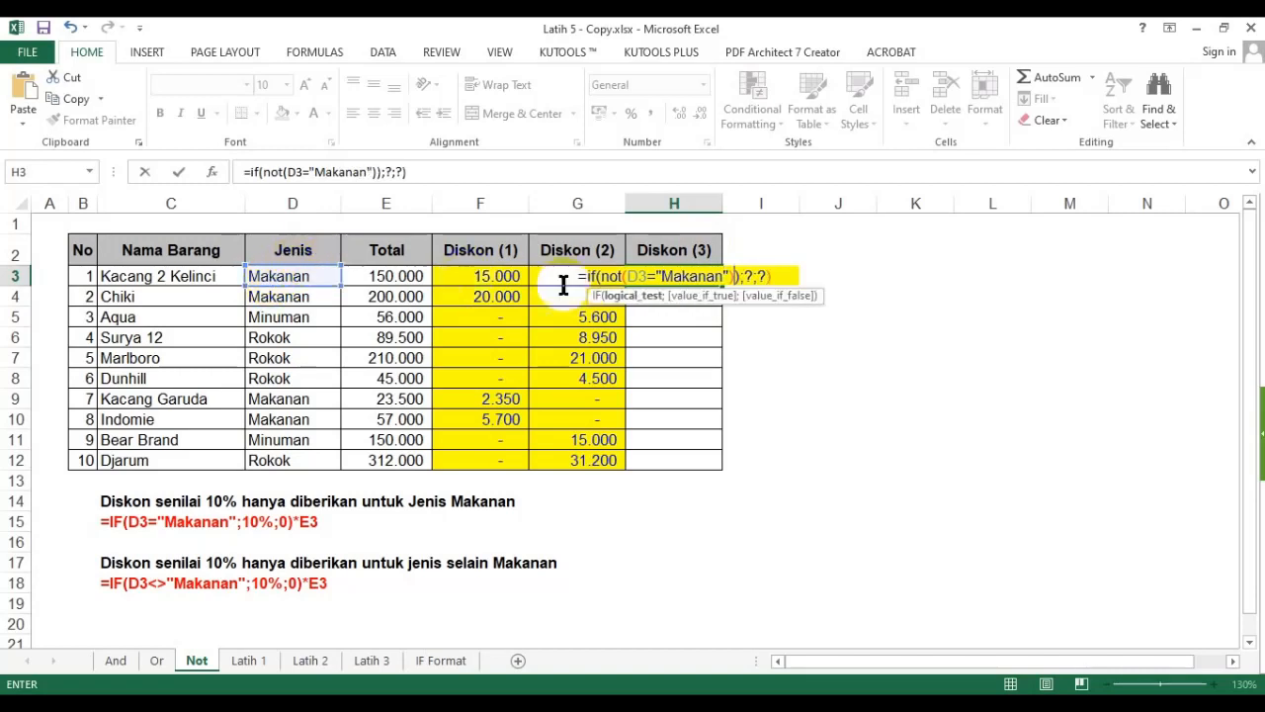
- Fill the remaining placeholders with 10% for true and 0 for false
double_click(748, 277)
text(10%)
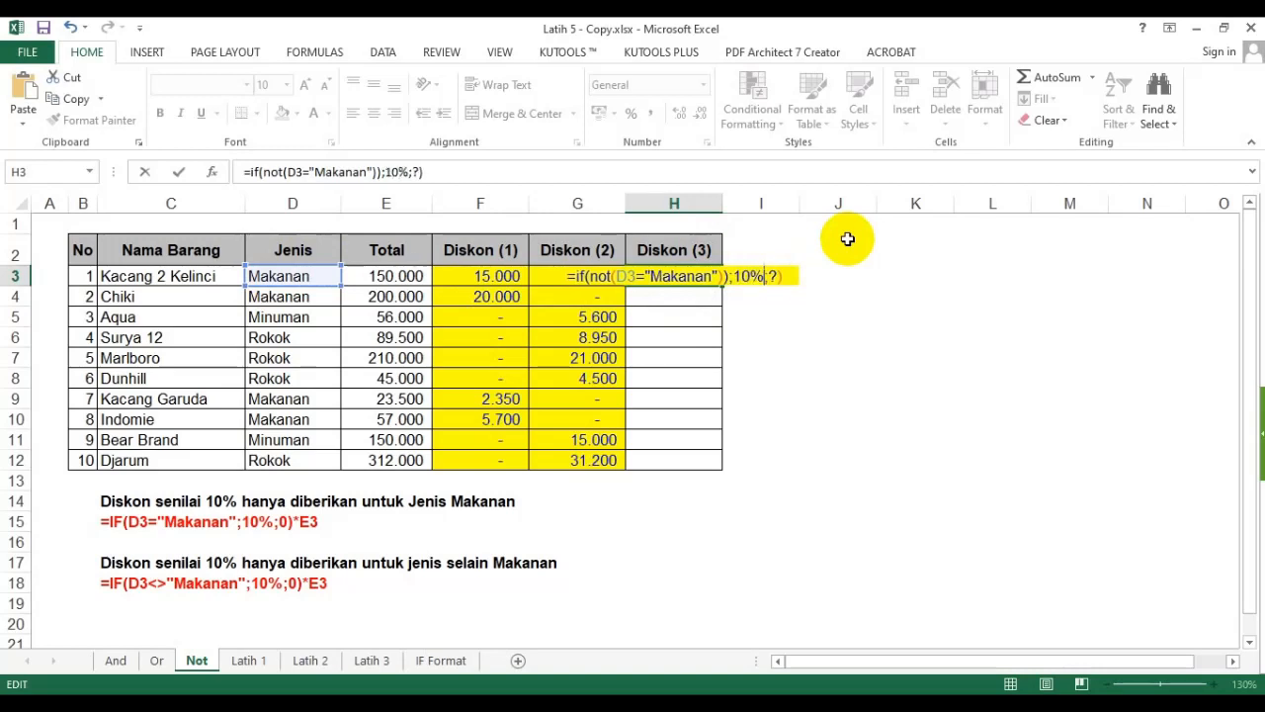
double_click(772, 277)
text(0)
- Multiply the IF result by E3, remove the extra closing parenthesis after the NOT test, and confirm the H3 formula
click(787, 276)
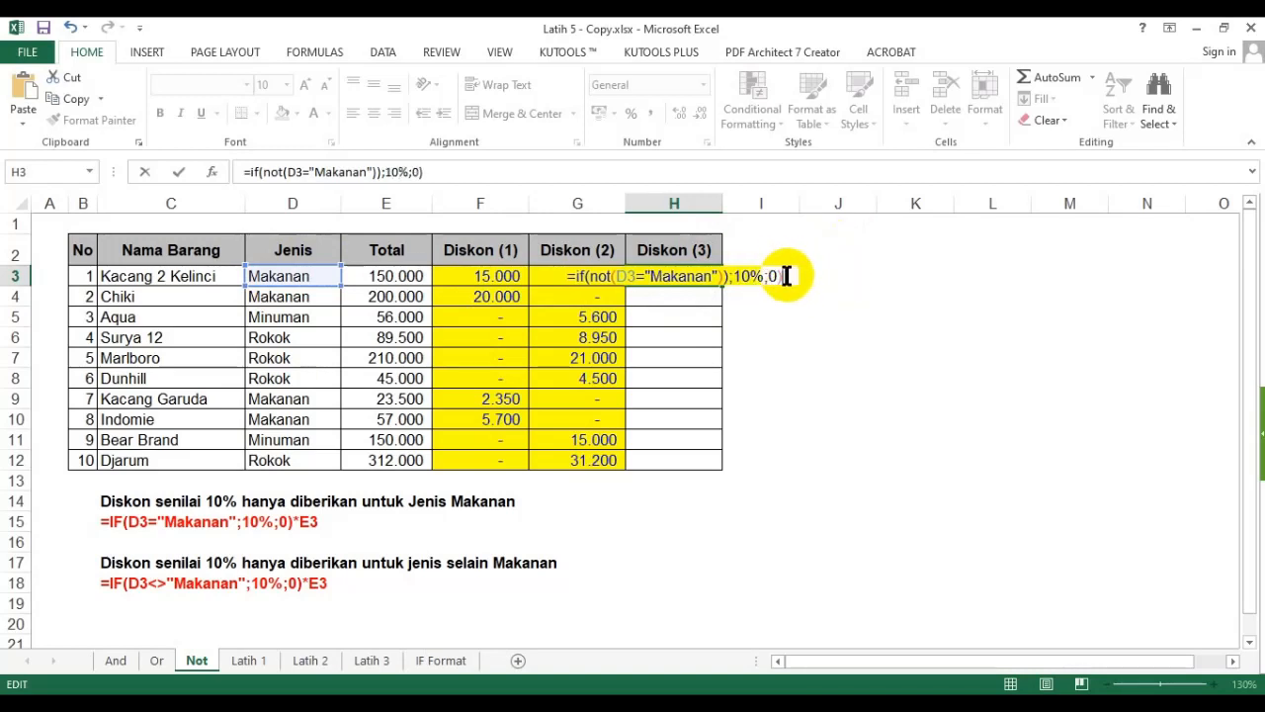
text(*)
click(406, 274)
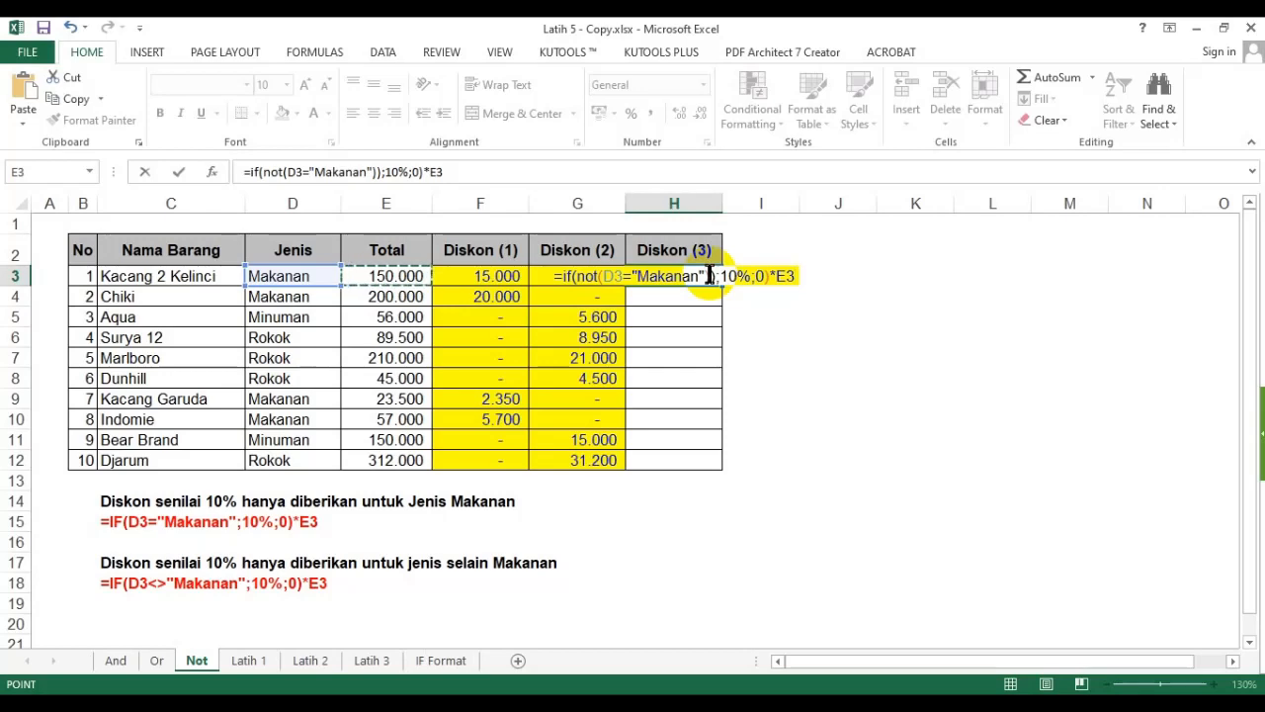
key(Return)
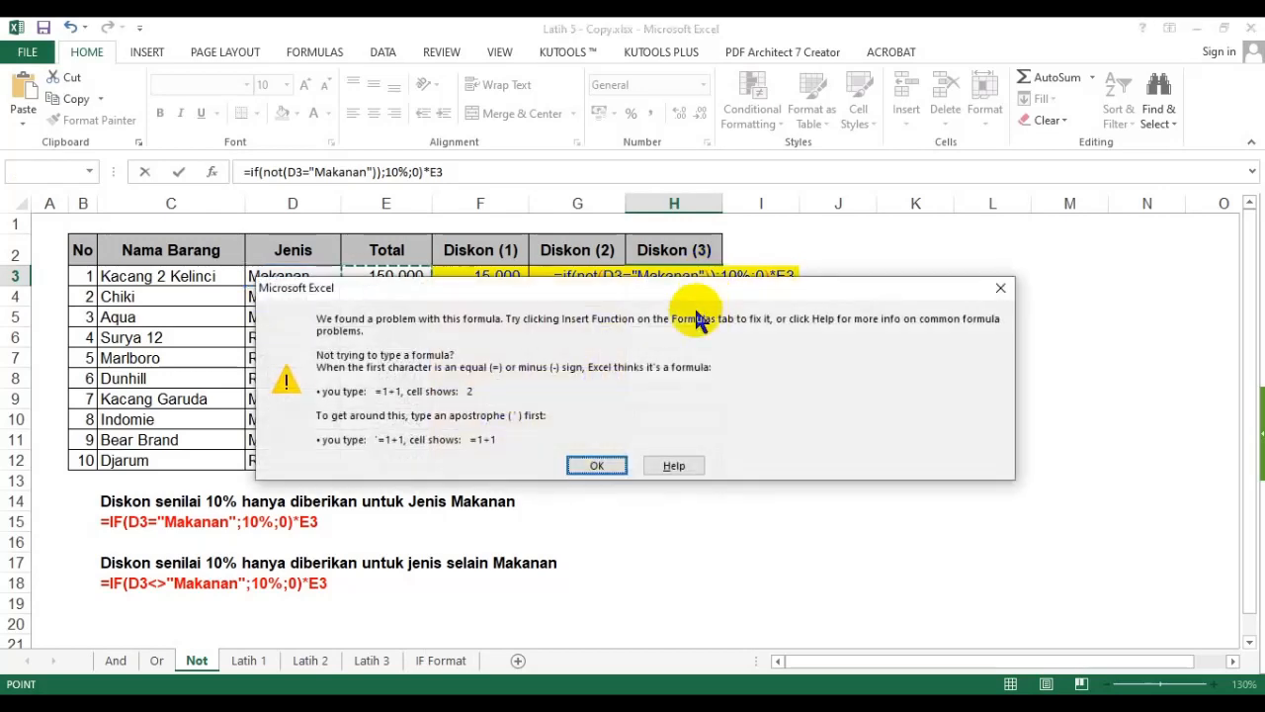
click(596, 460)
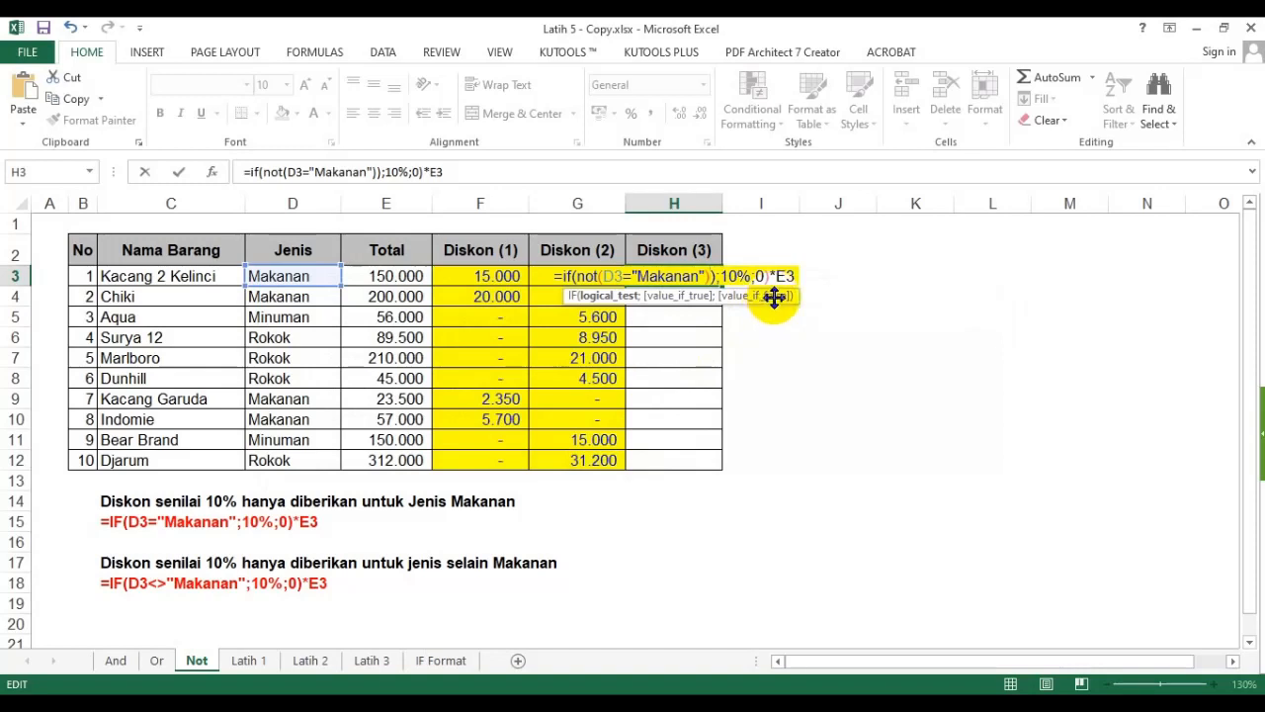
key(Delete)
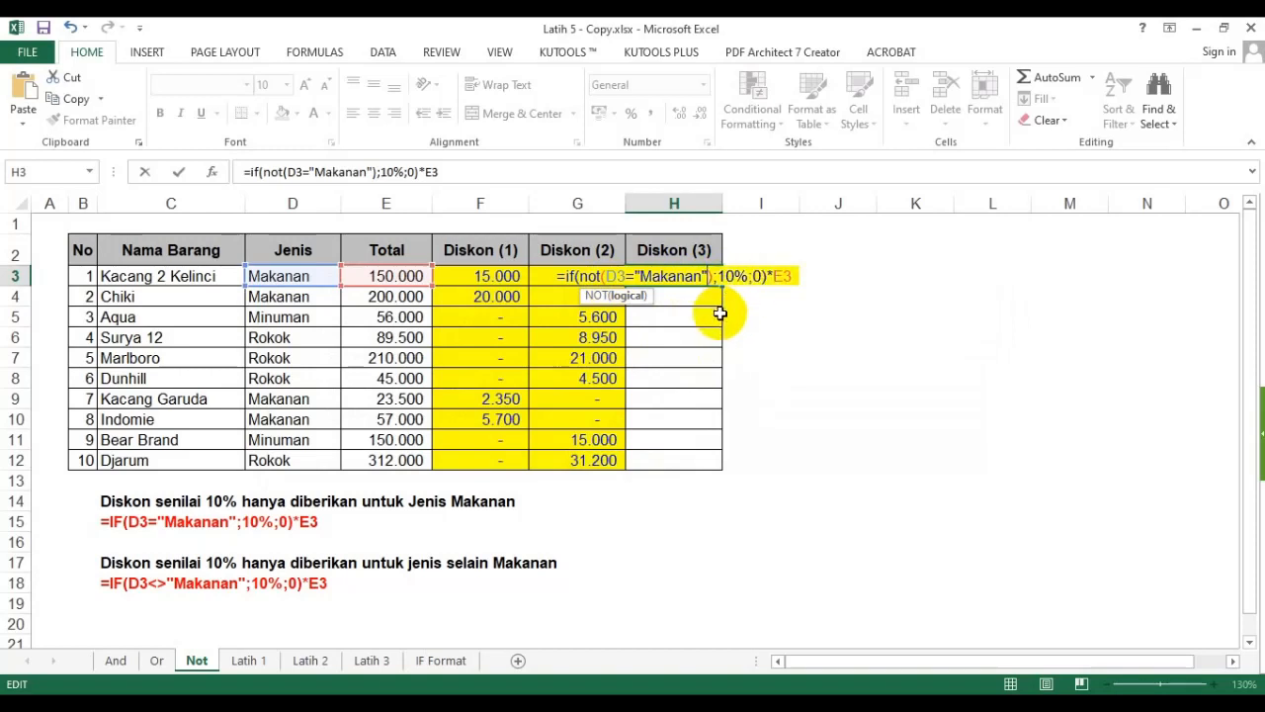
key(Return)
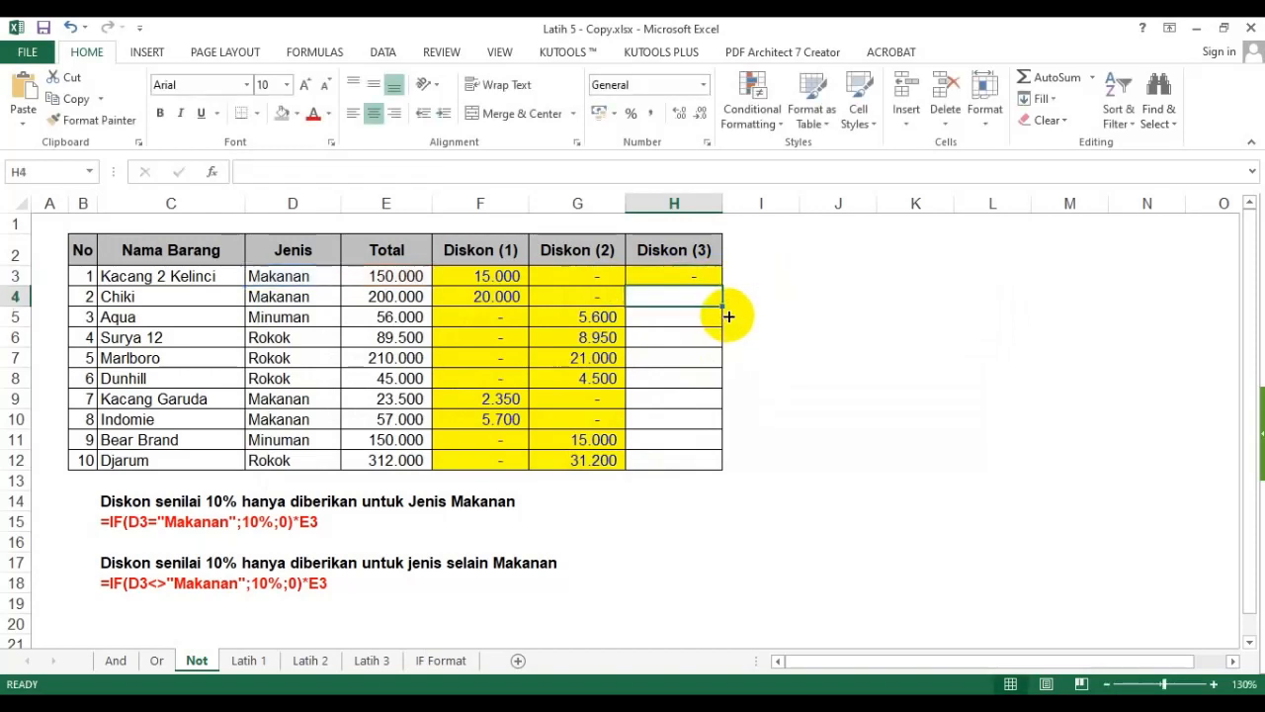
- Fill the H3 discount formula down through H12
click(694, 276)
drag(723, 285, 701, 472)
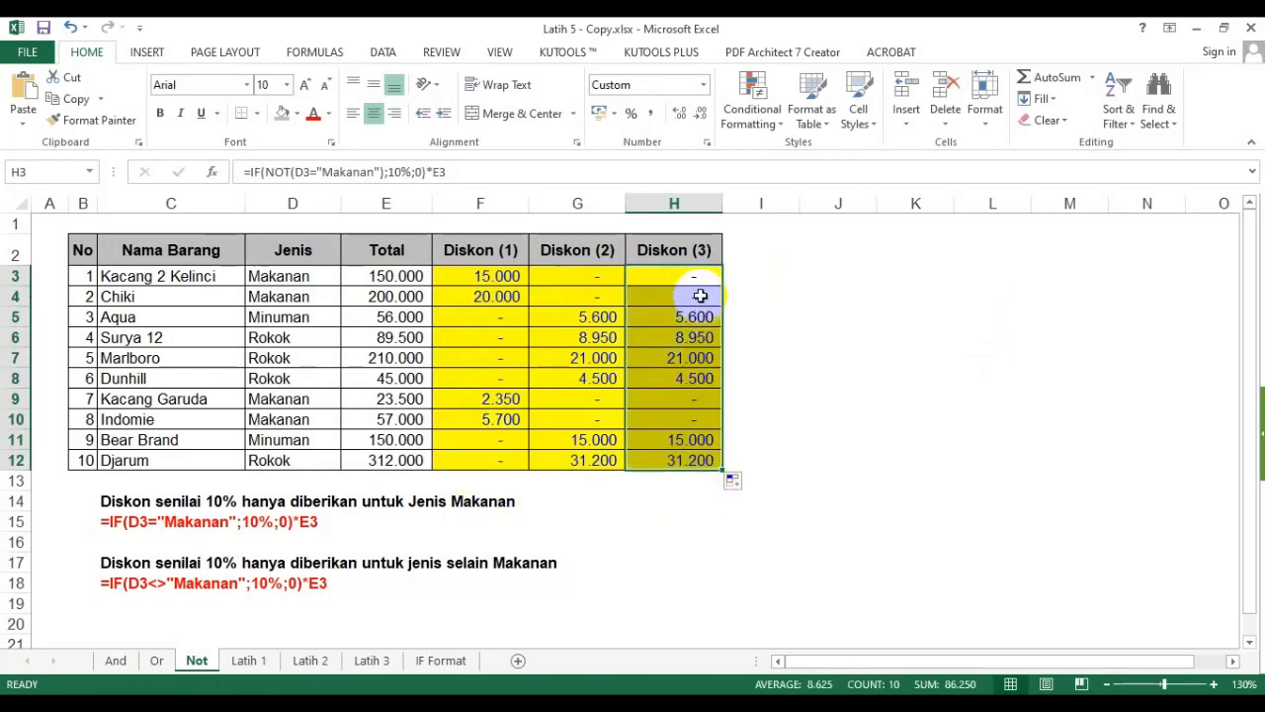
- Copy the H3 formula text and enter it in C19 as literal text prefixed with an apostrophe
click(672, 276)
click(460, 172)
drag(460, 172, 169, 173)
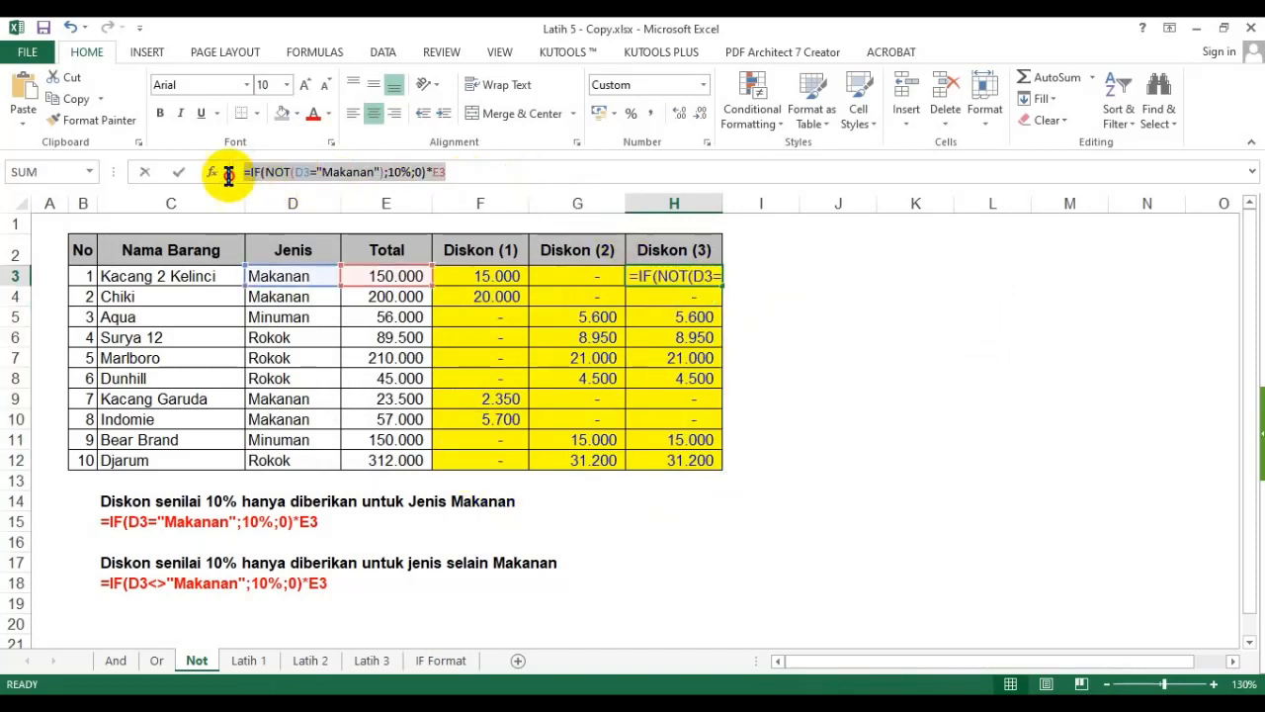
key(Escape)
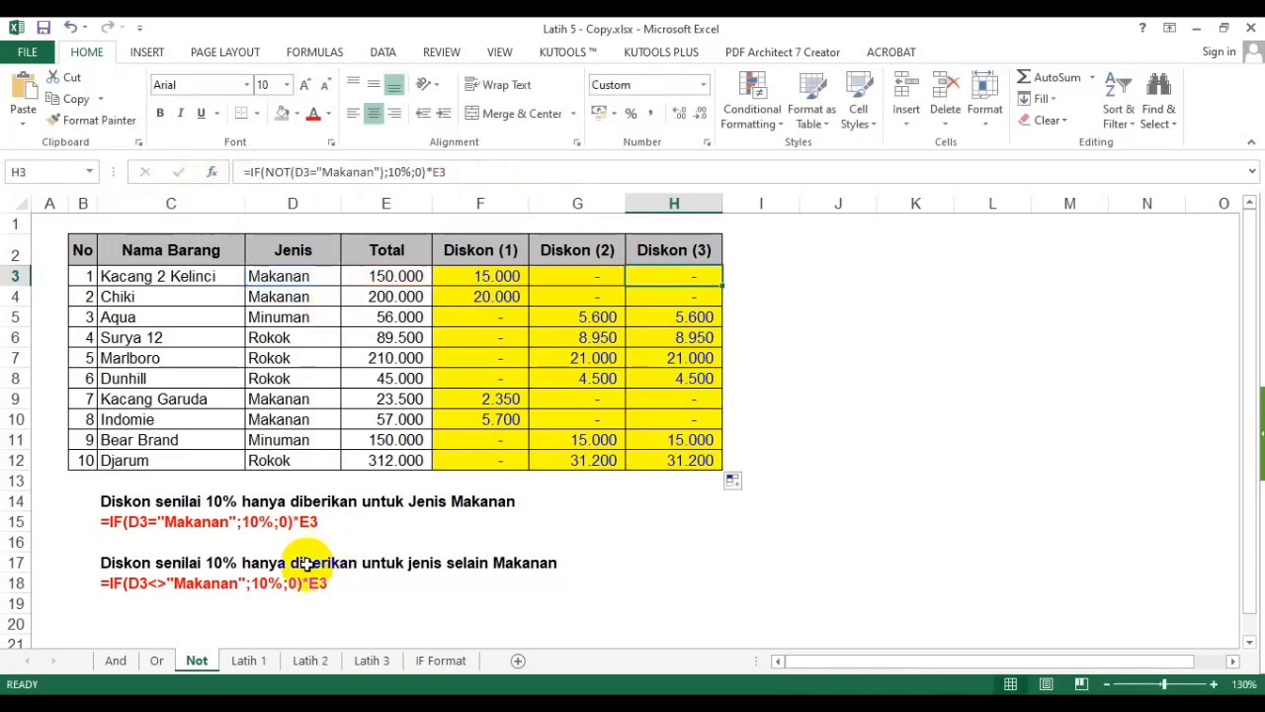
click(116, 605)
text(')
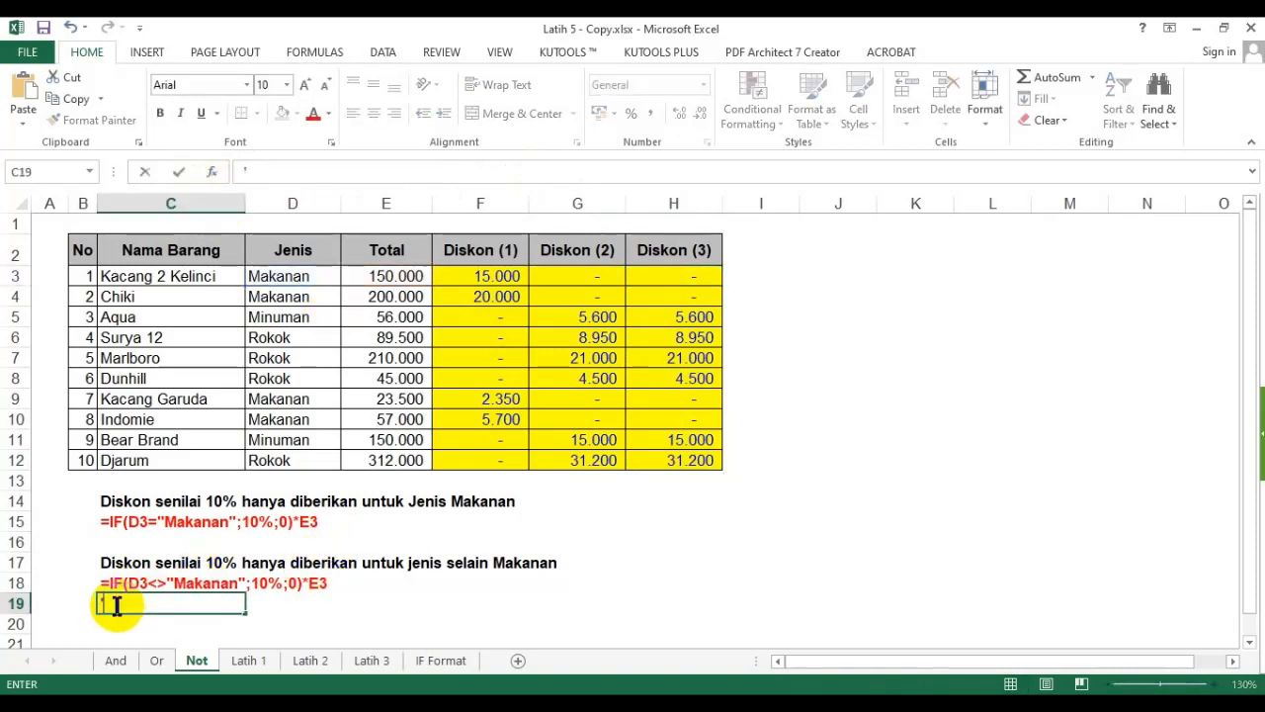
text(=IF(NOT(D3="Makanan");10%;0)*E3)
key(Return)
- Format the C19 formula text bold and red to match the example formulas above it
click(103, 601)
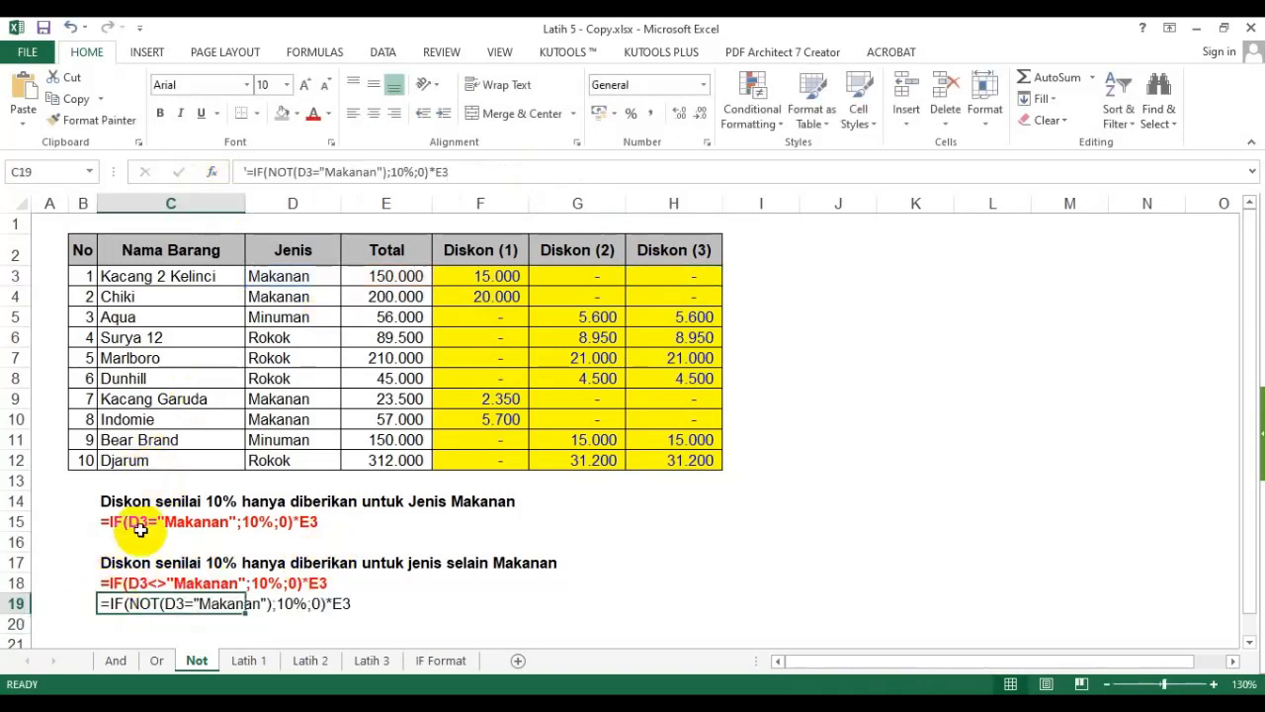
click(163, 115)
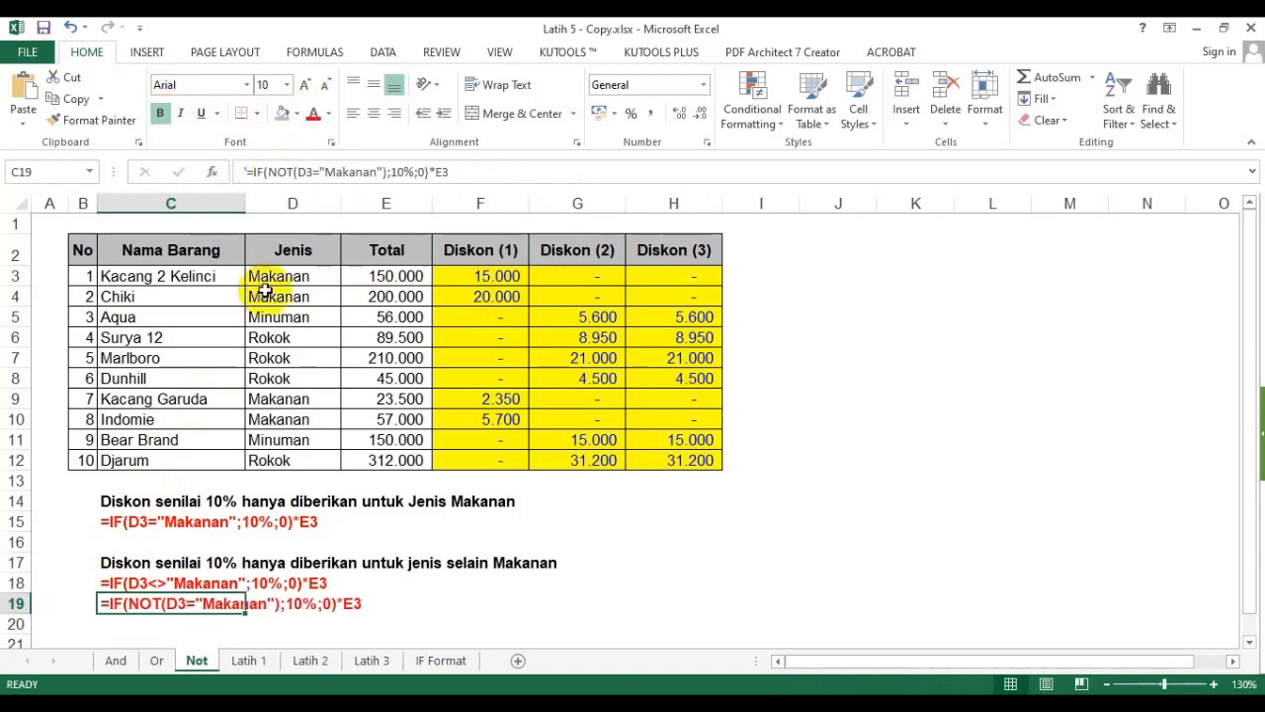
drag(525, 544, 532, 543)
- Examine the Diskon (2) formula in G3 against the <> example formula written below the table
click(609, 369)
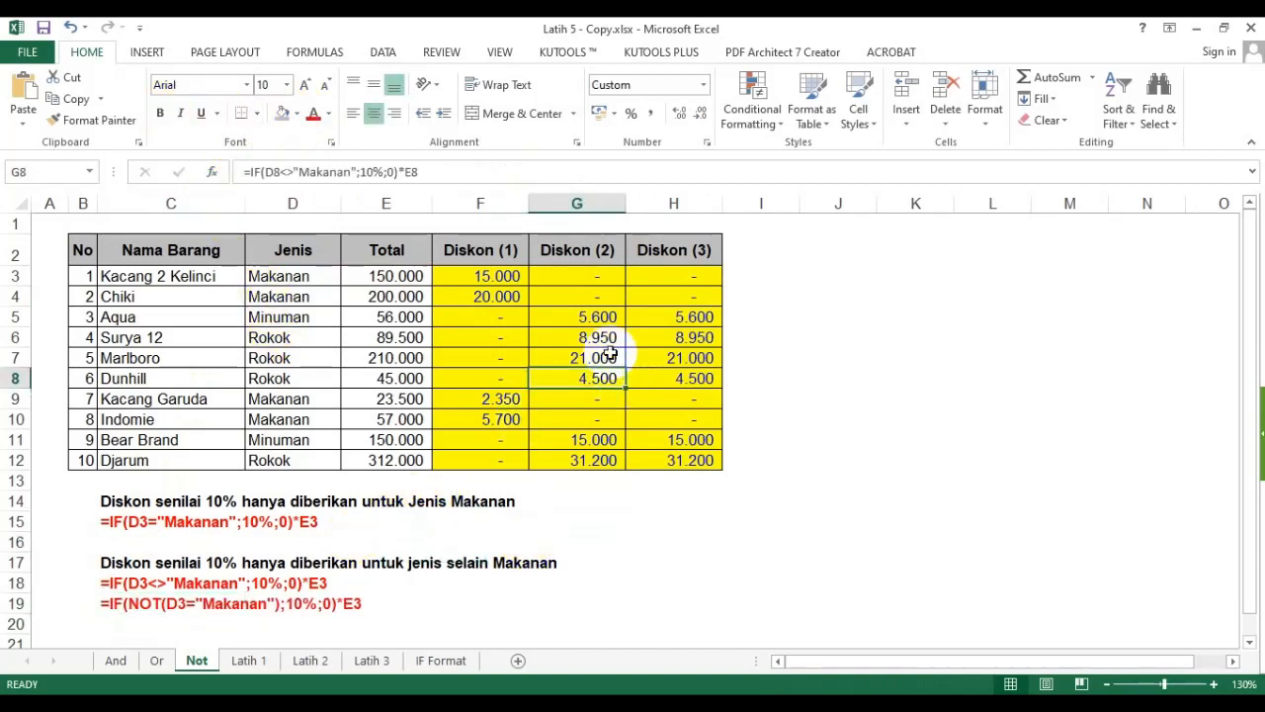
drag(570, 249, 587, 460)
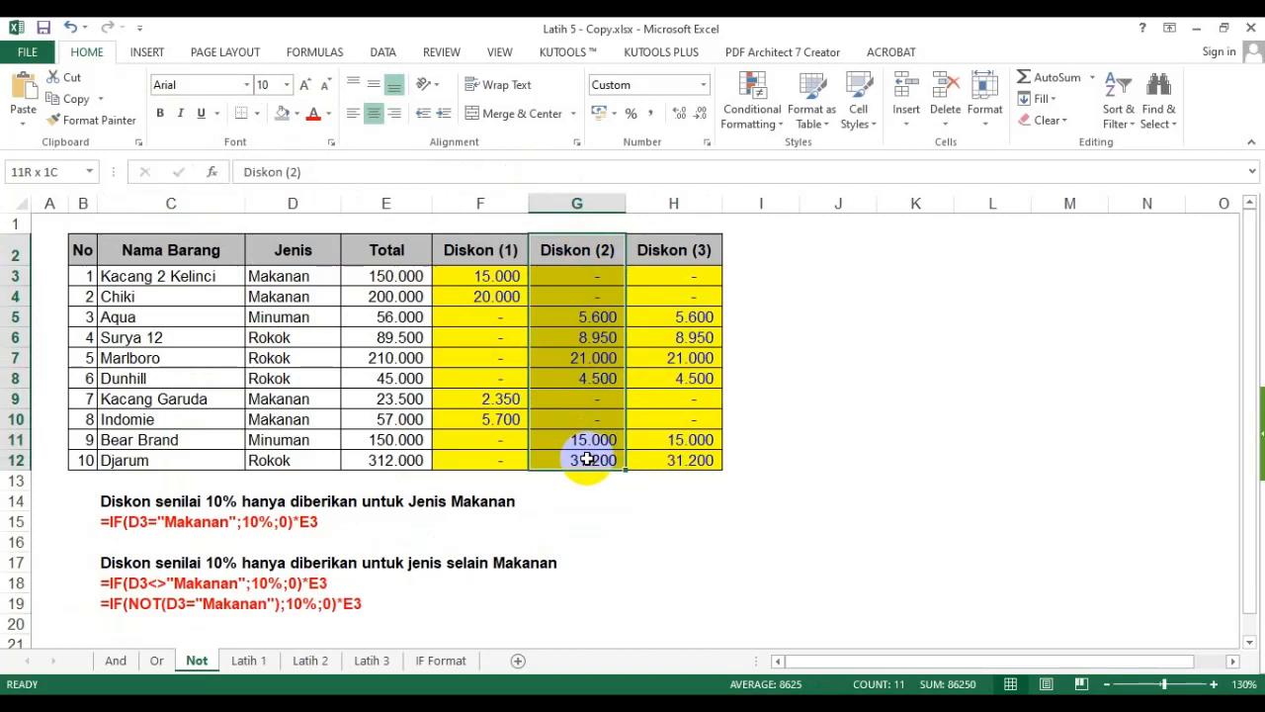
click(584, 276)
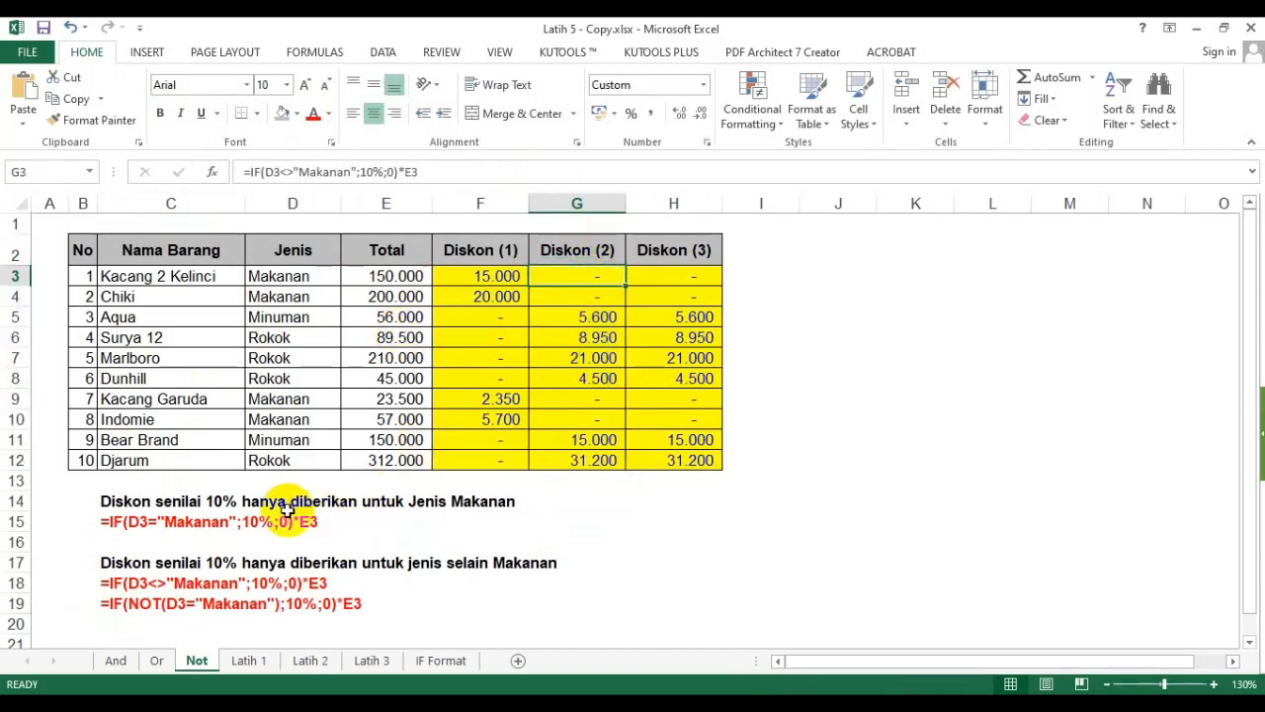
drag(126, 584, 248, 582)
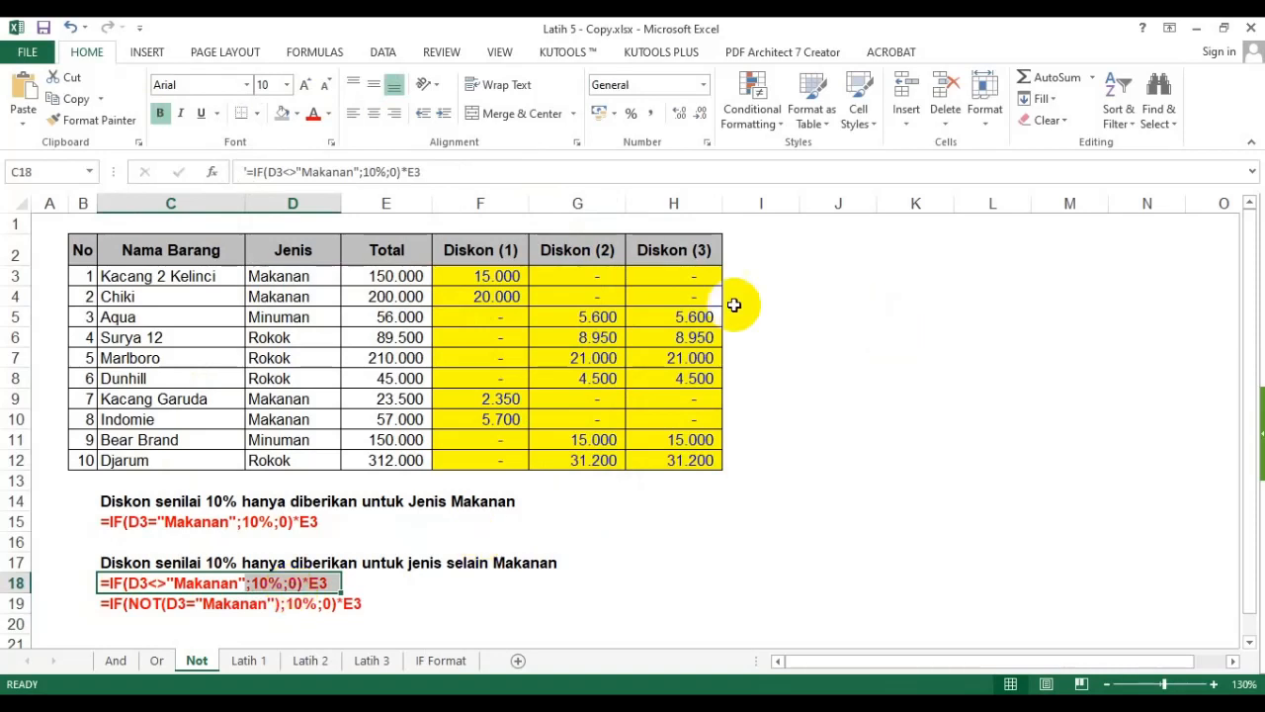
drag(603, 253, 595, 418)
click(594, 276)
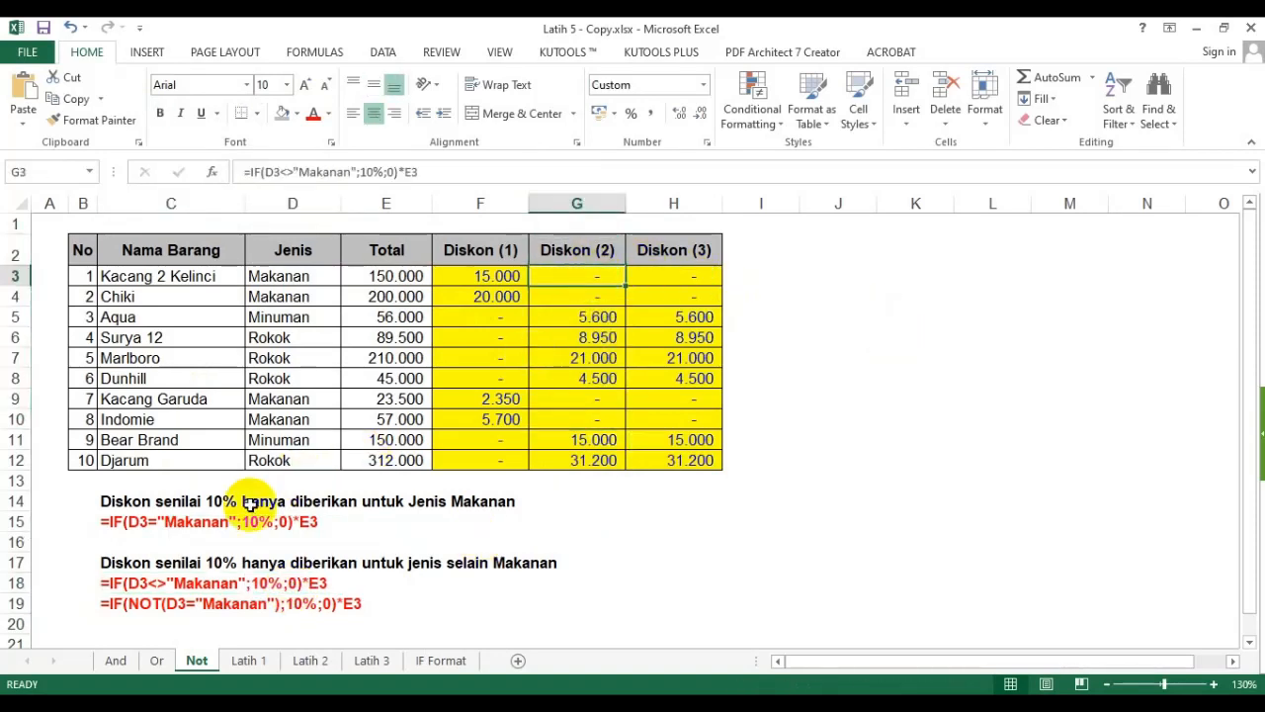
key(F2)
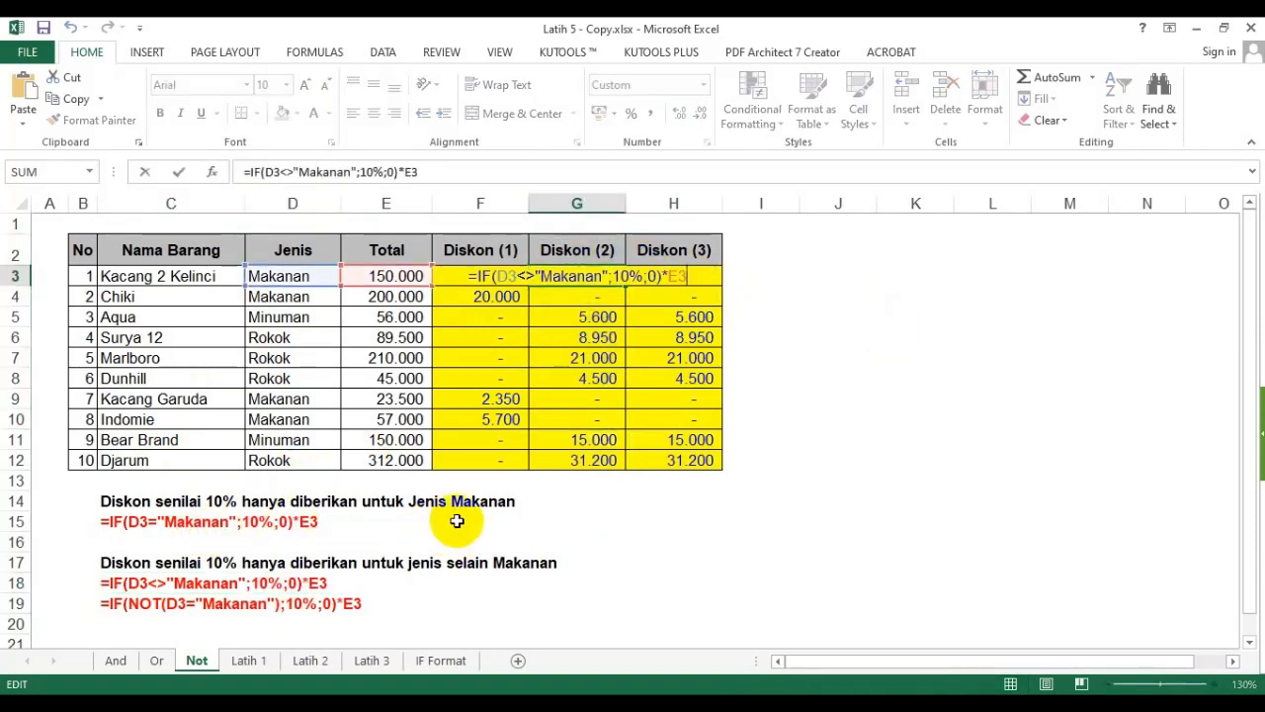
double_click(506, 280)
drag(506, 277, 596, 278)
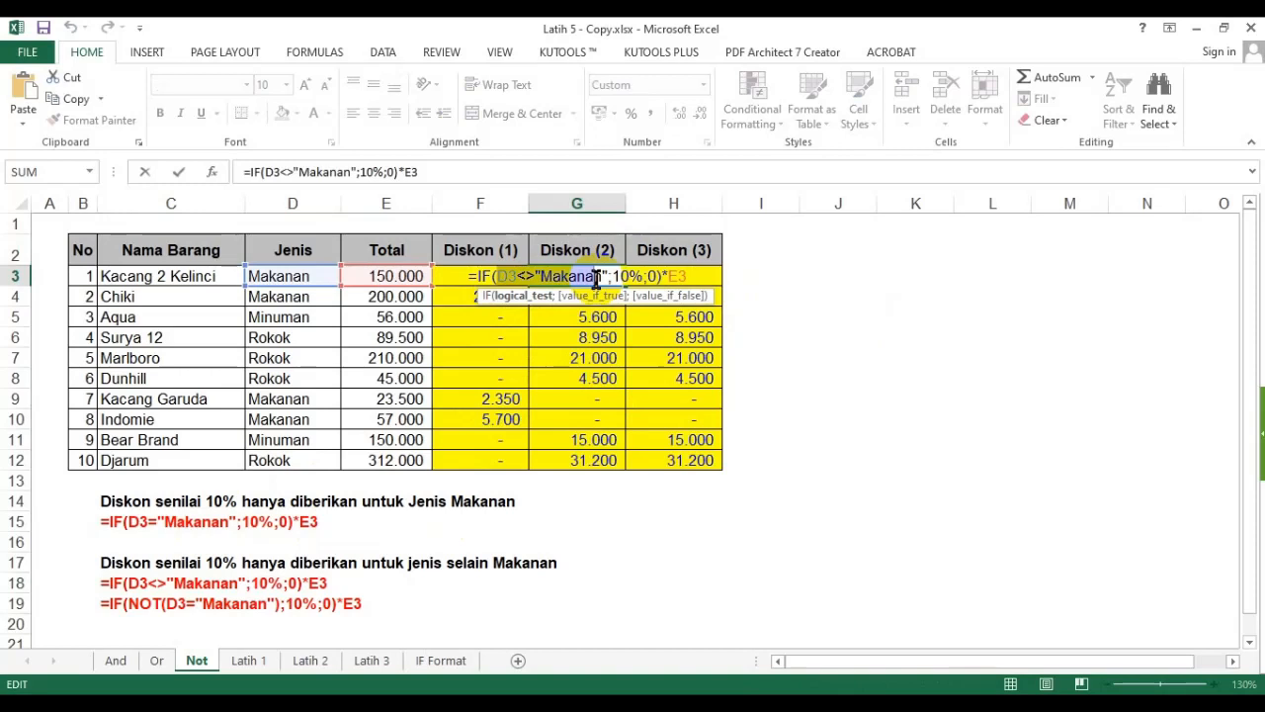
key(Escape)
- Compare the NOT formula and results in Diskon (3) with the <> formula and results in Diskon (2)
click(700, 270)
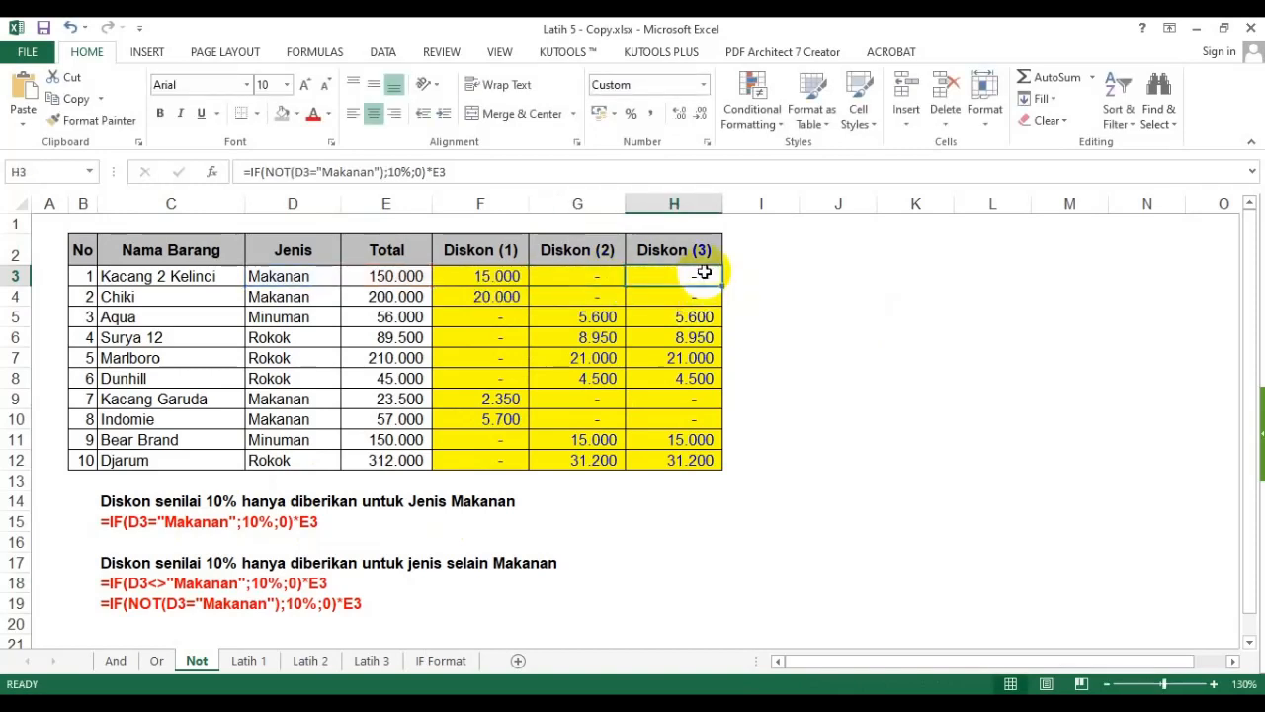
key(F2)
drag(579, 277, 722, 276)
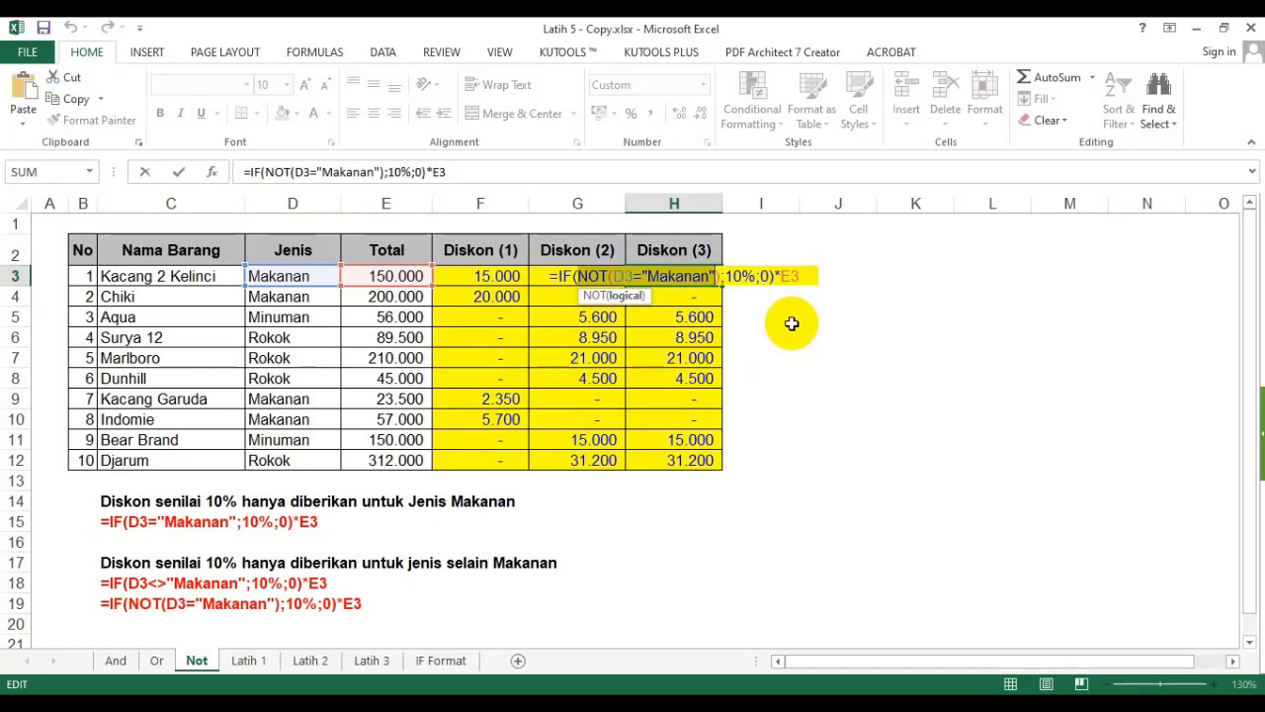
key(Escape)
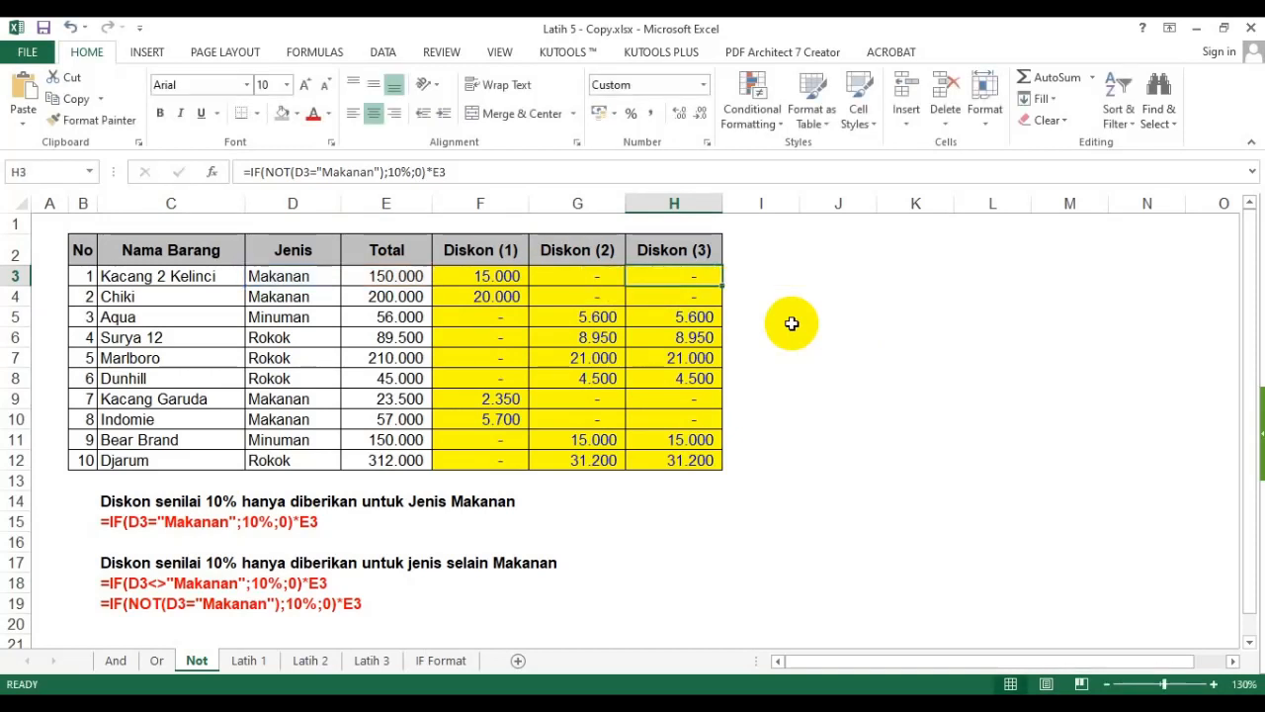
click(477, 502)
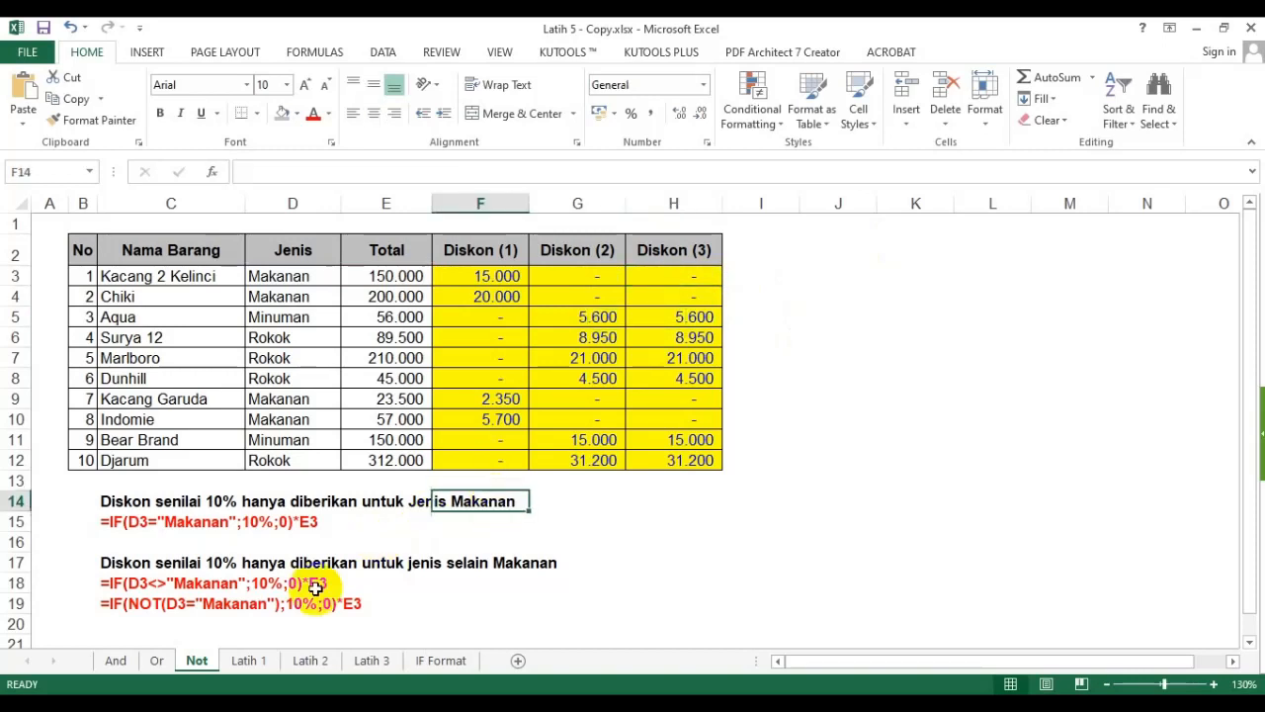
click(162, 604)
click(204, 583)
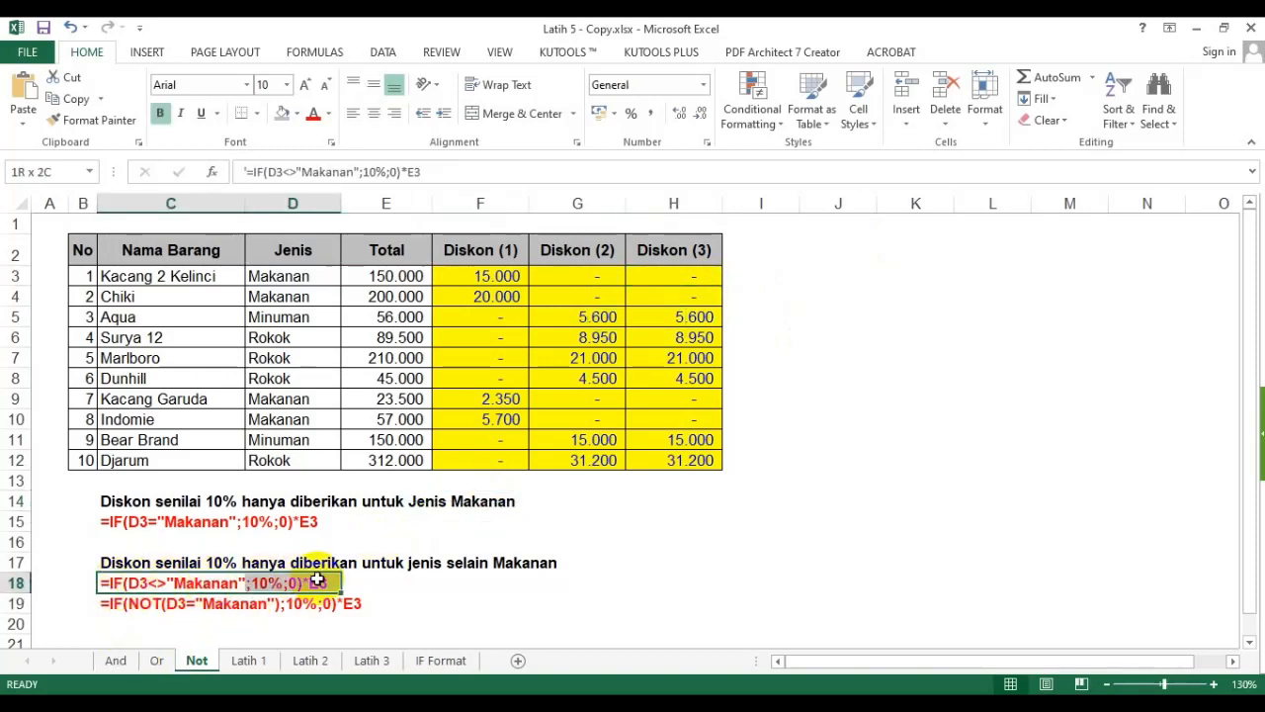
drag(107, 602, 330, 603)
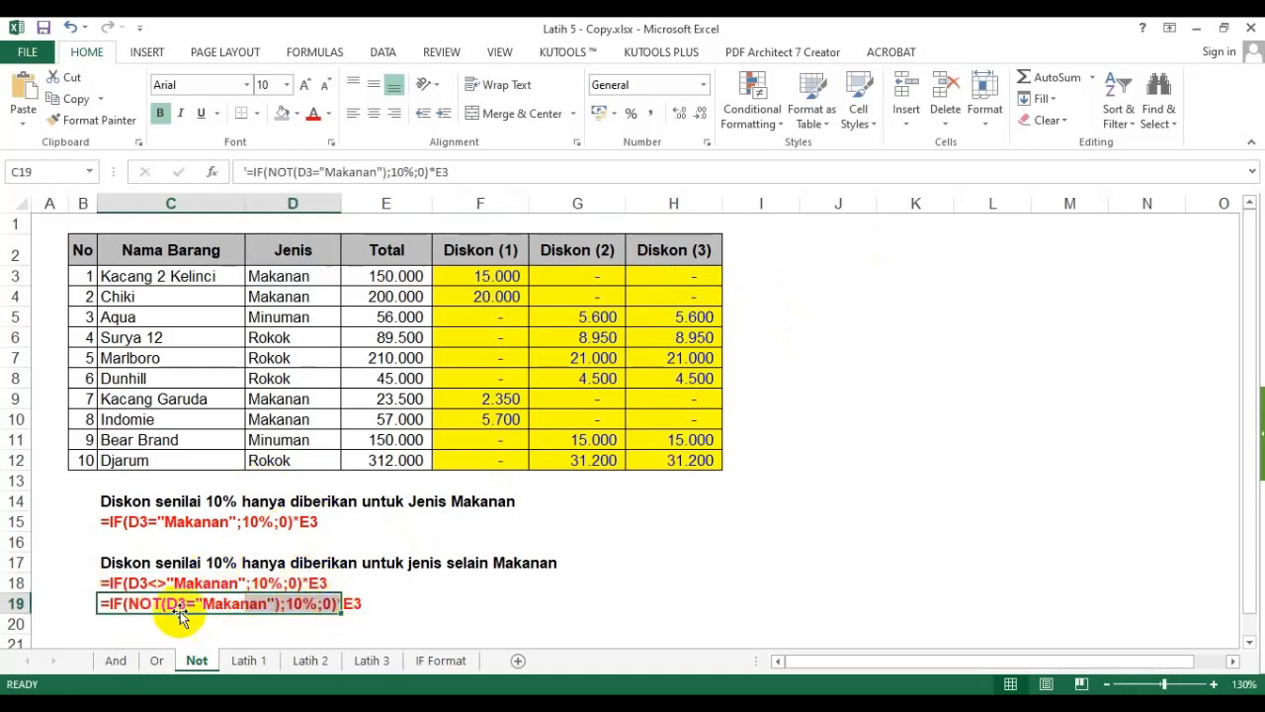
drag(111, 583, 313, 585)
drag(108, 603, 297, 617)
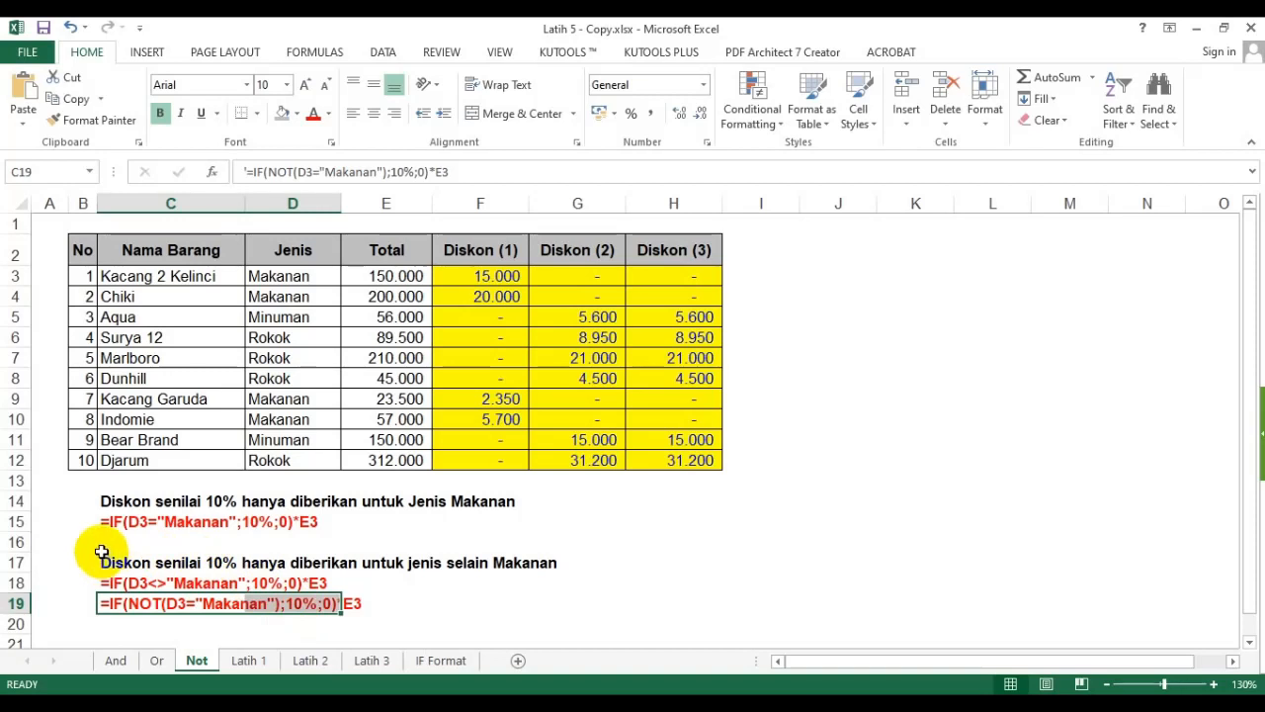
click(591, 399)
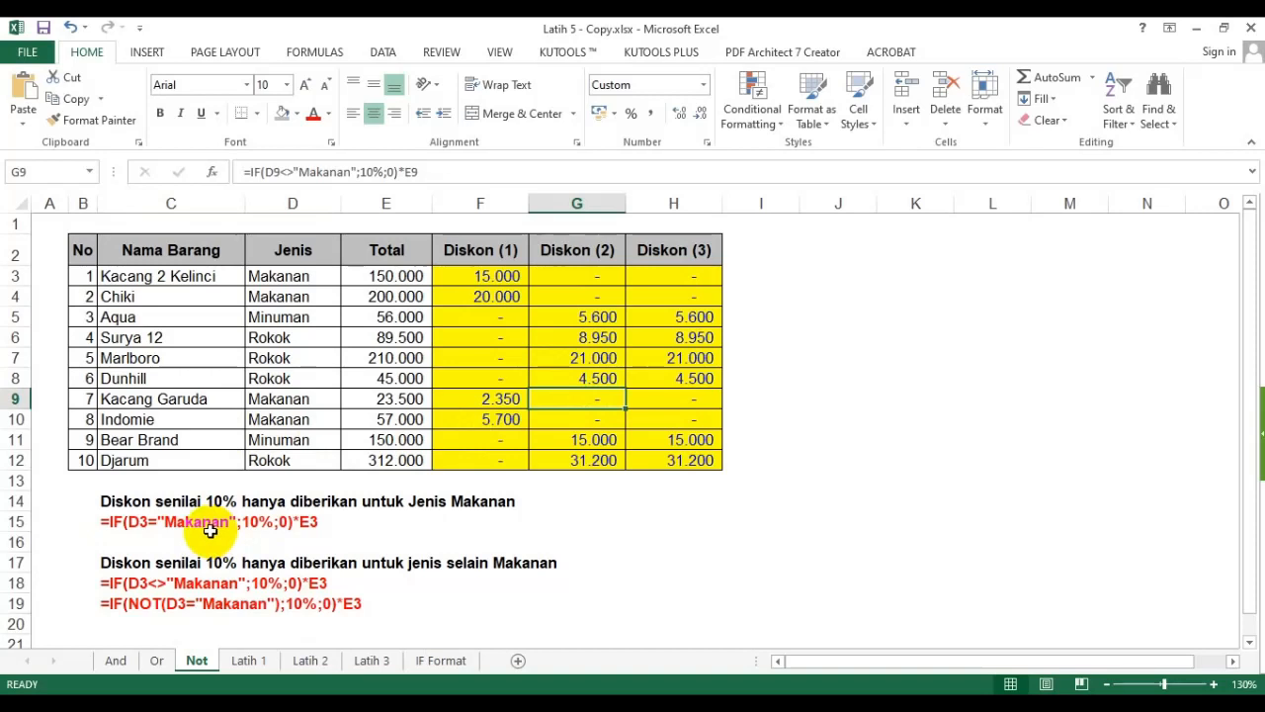
click(652, 336)
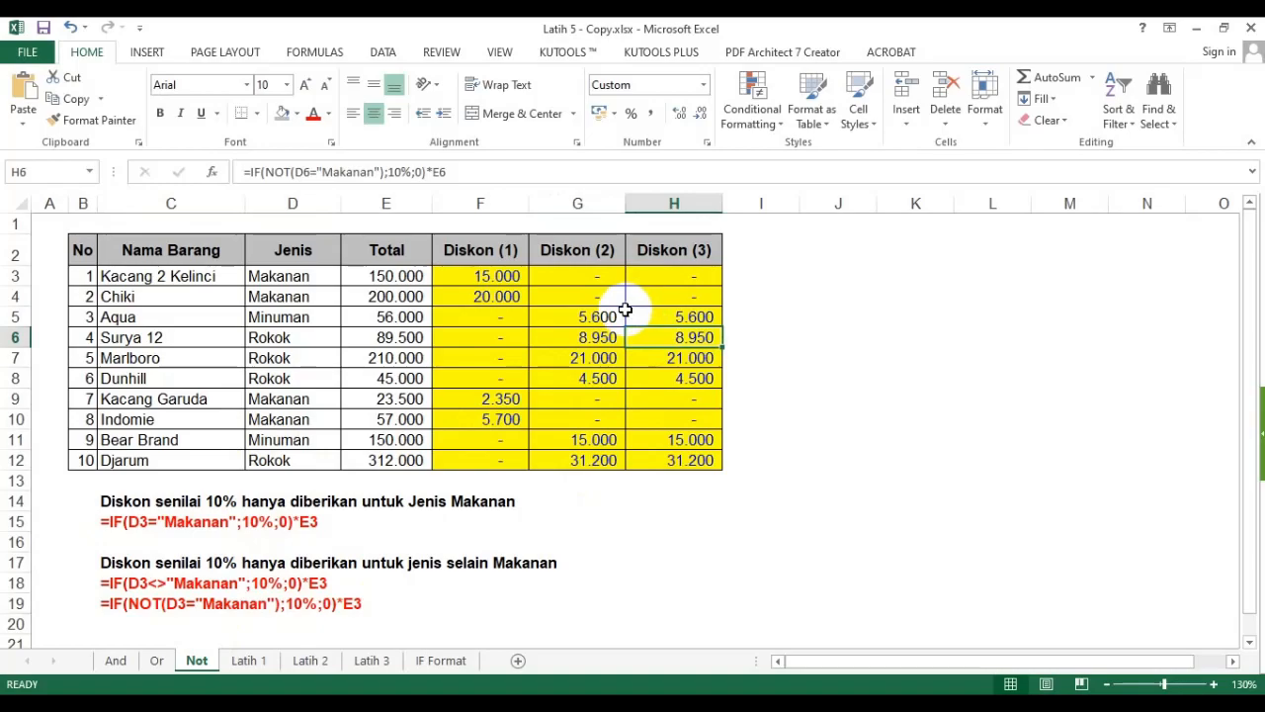
click(916, 338)
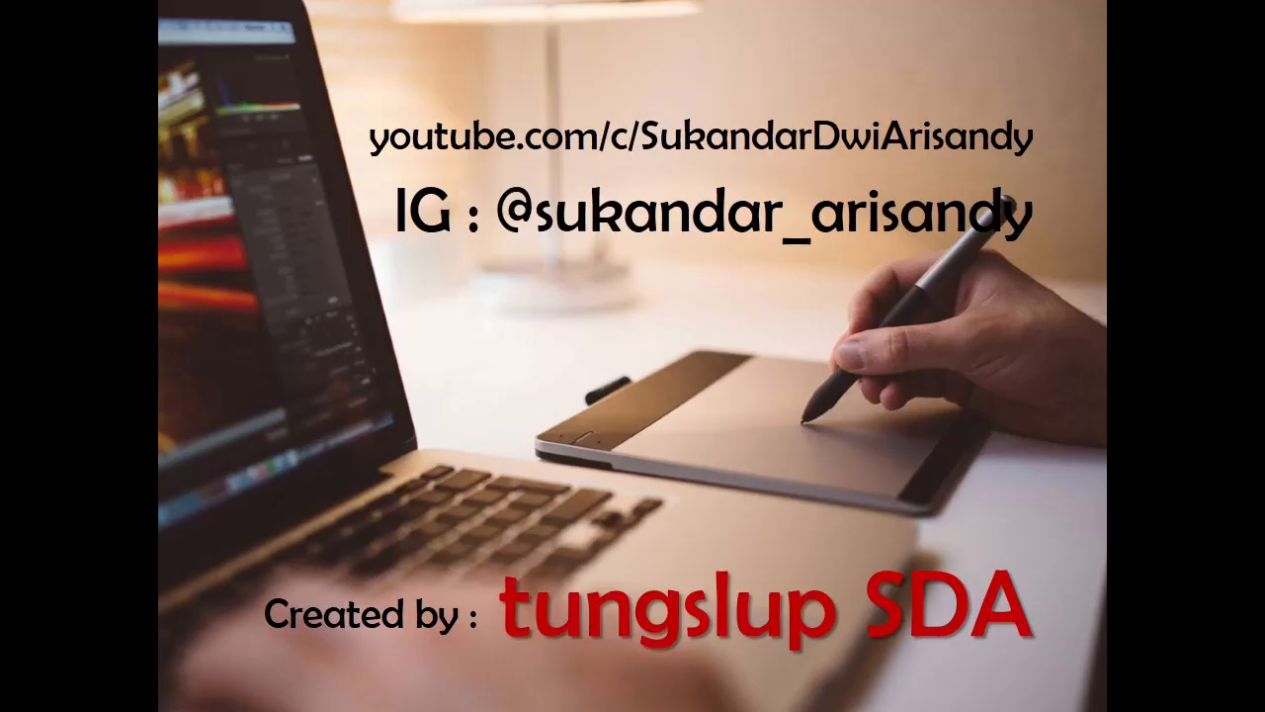